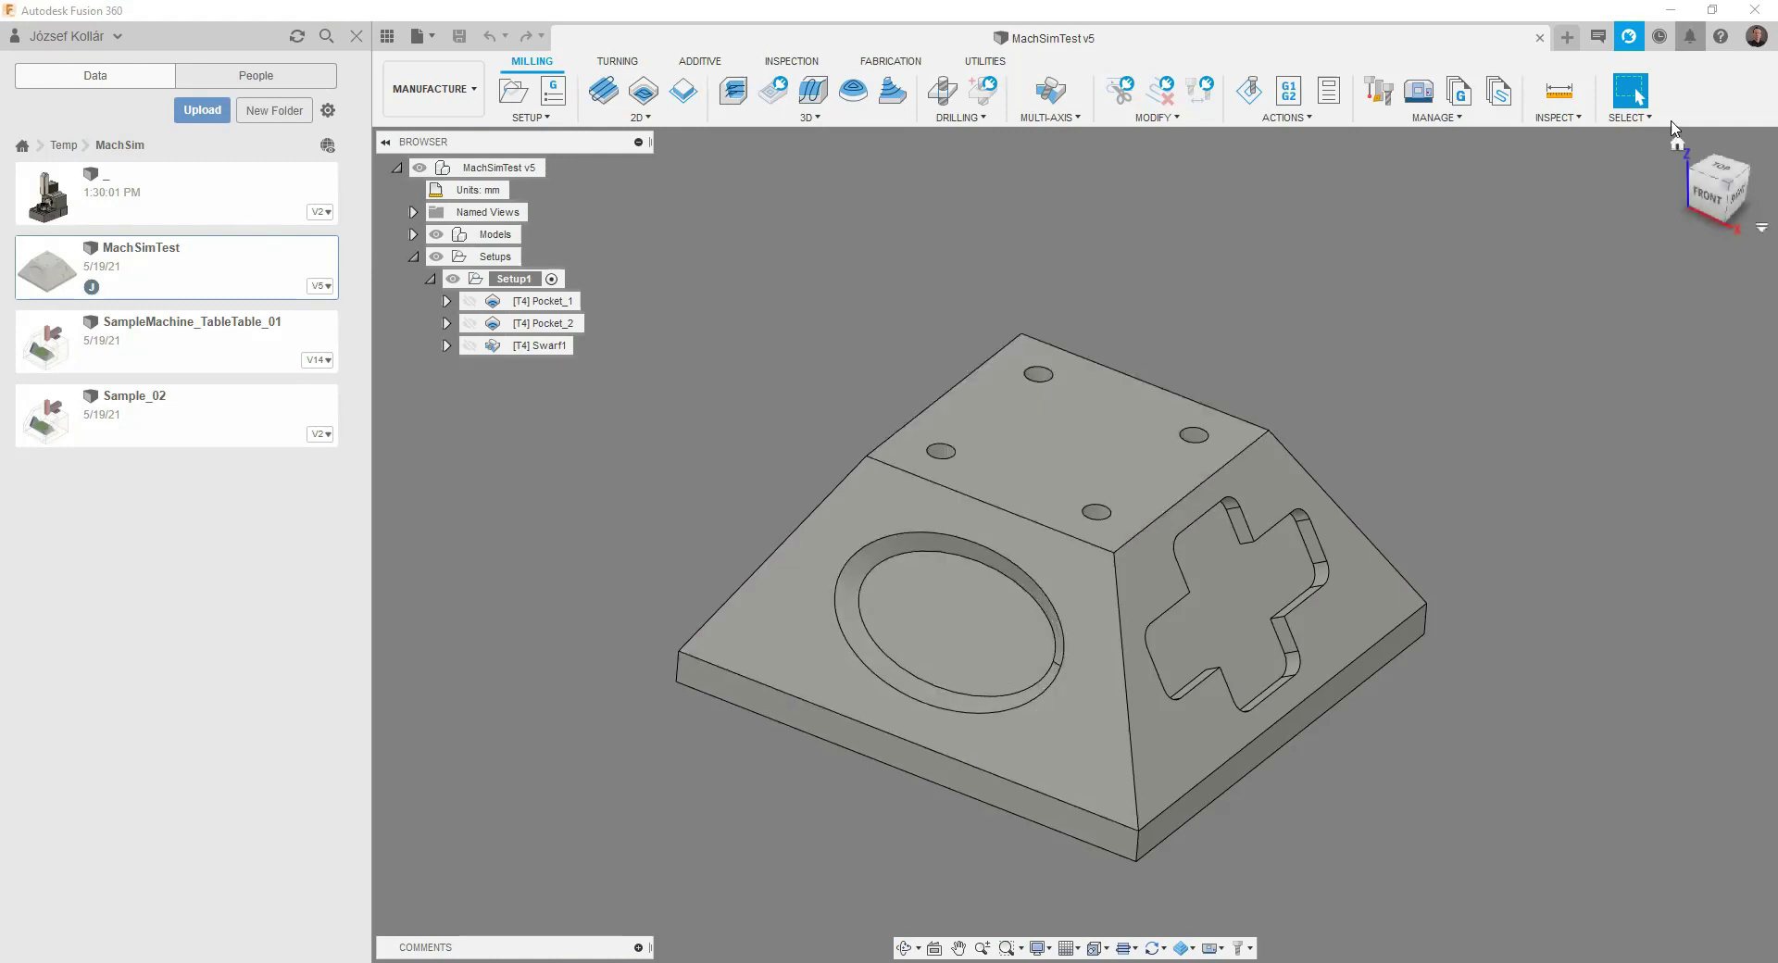
- In Preferences > Preview Features, keep Machine Builder and Machine Simulation enabled and close the dialog
left_click(1751, 44)
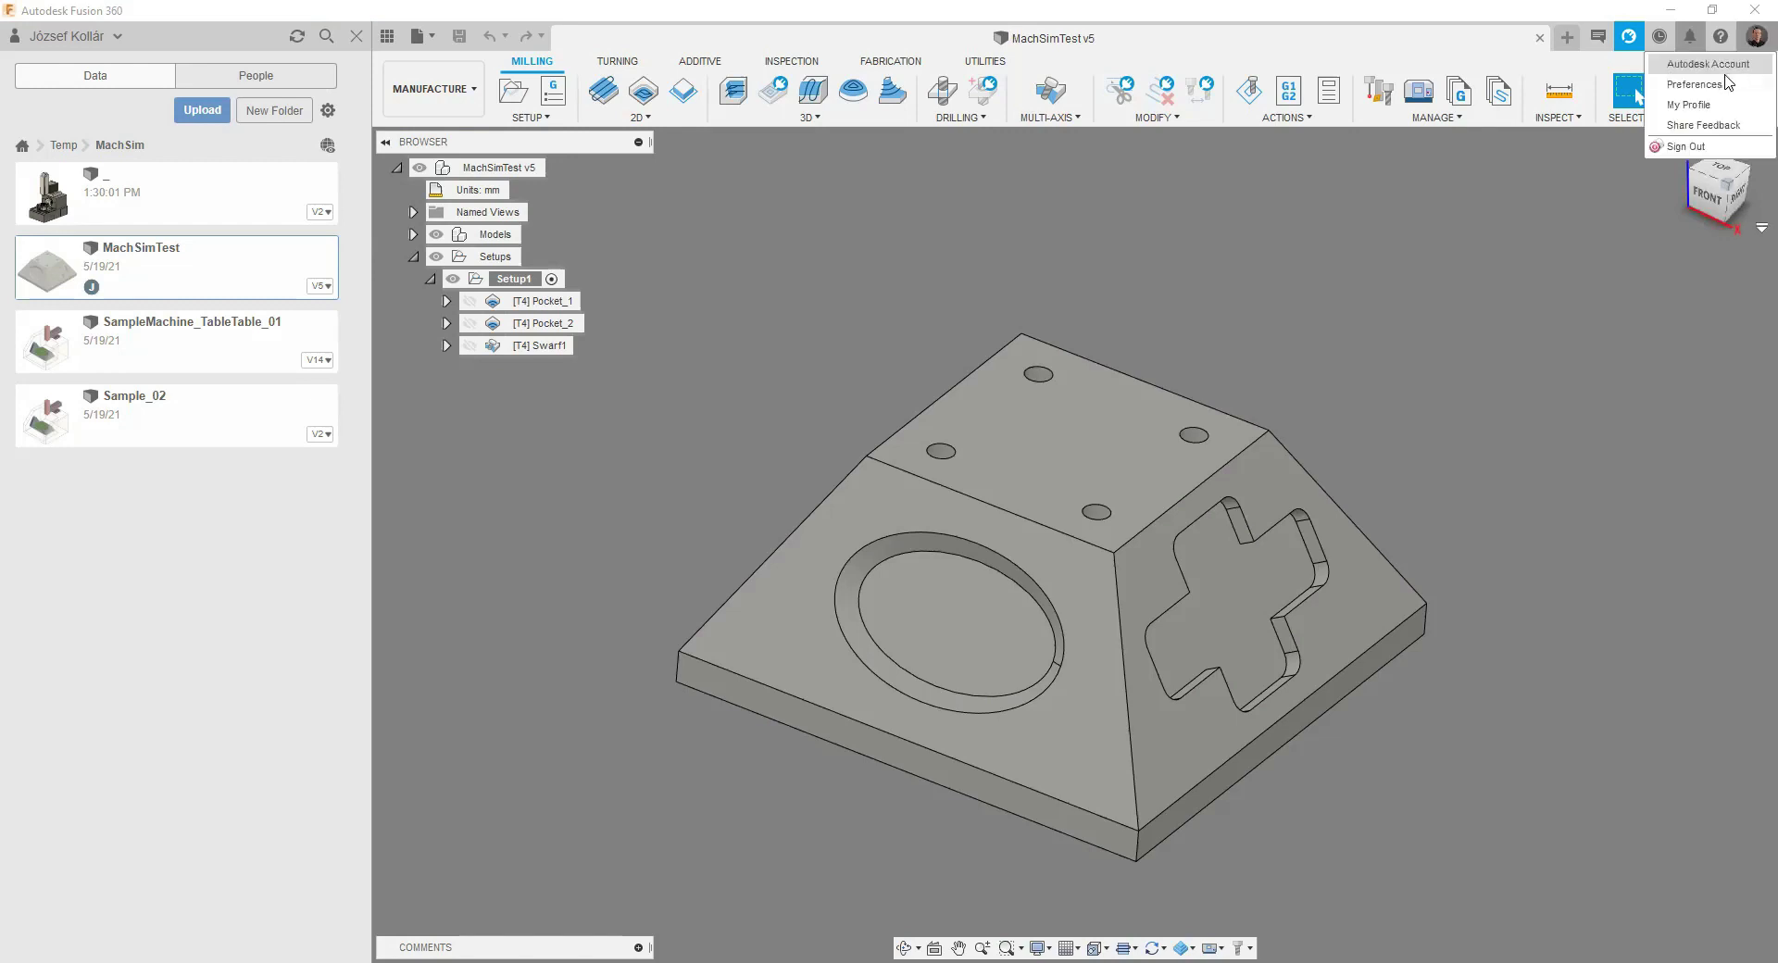
left_click(1694, 84)
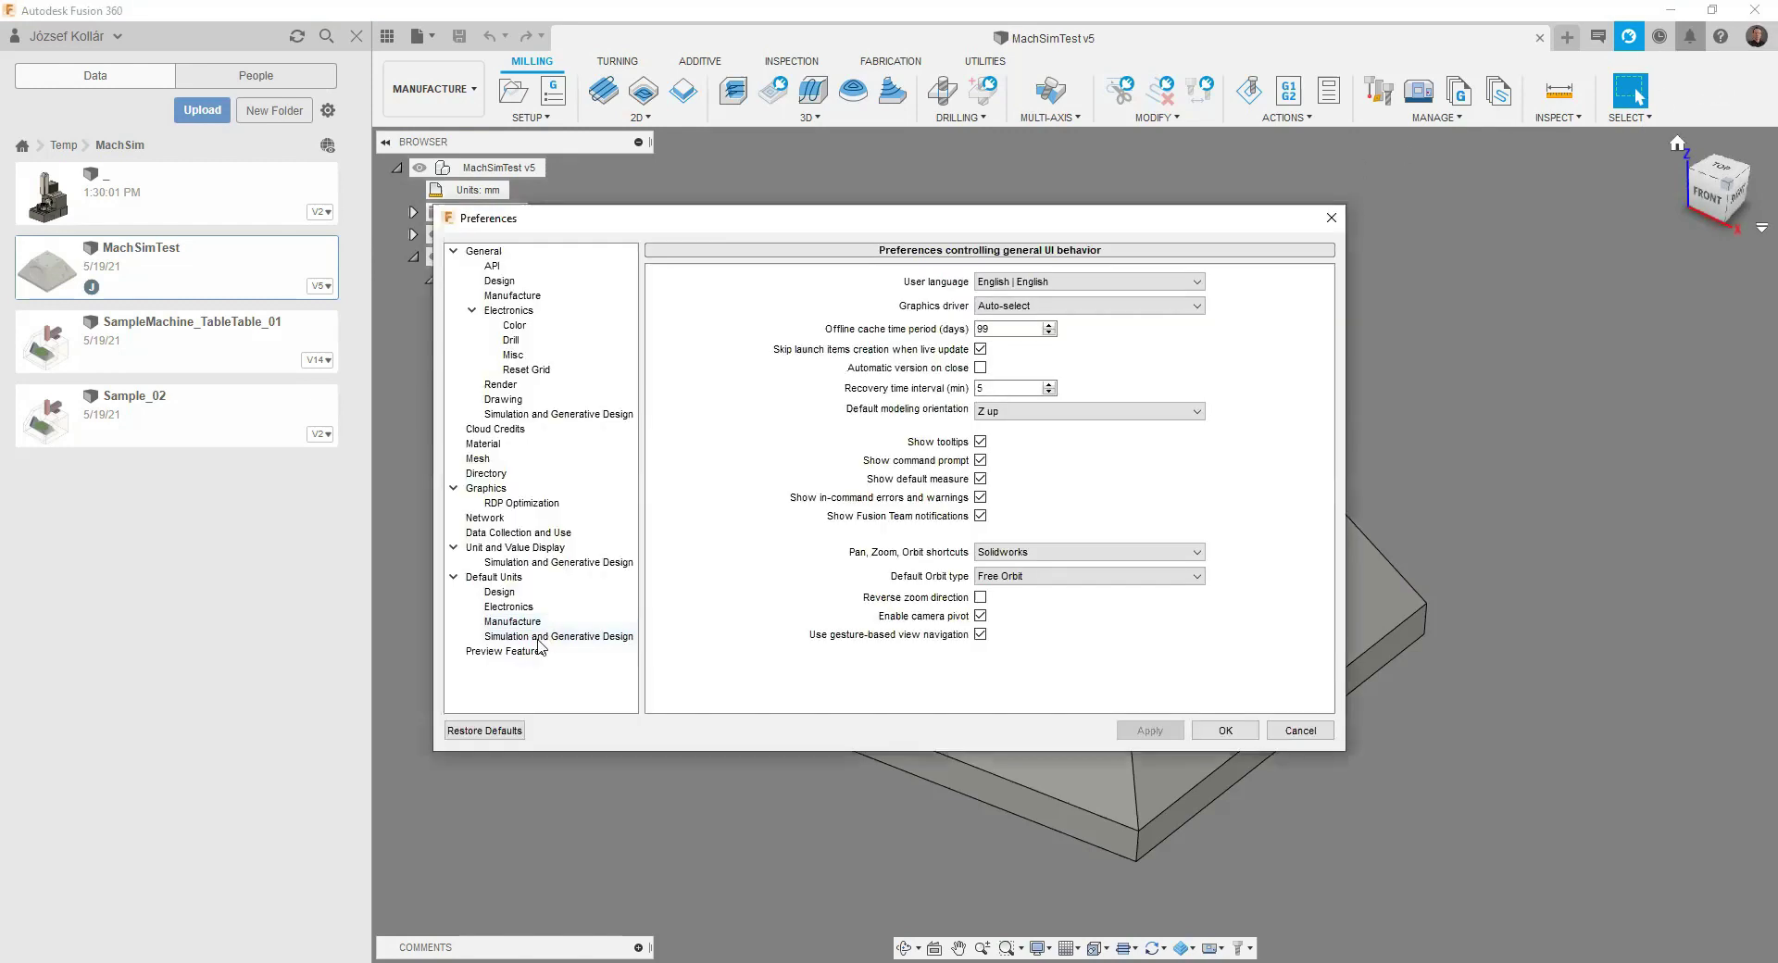
left_click(516, 653)
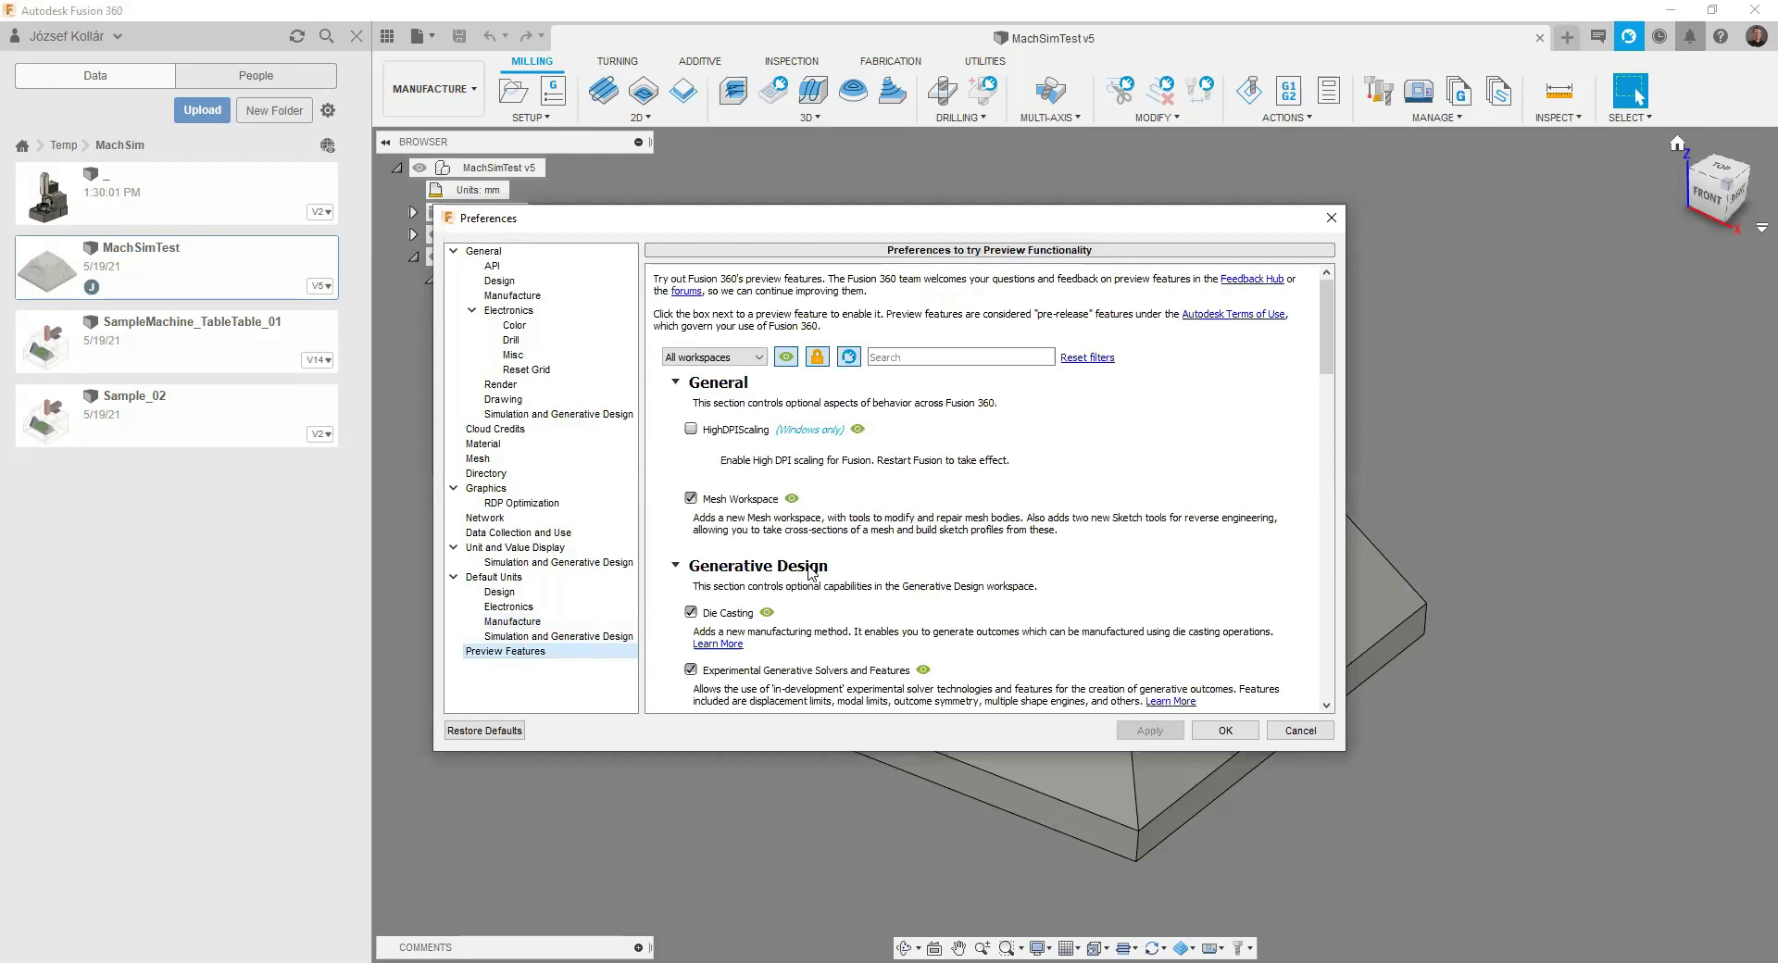
scroll(821, 572, "down", 3)
scroll(821, 572, "down", 2)
scroll(821, 571, "down", 3)
scroll(787, 572, "down", 3)
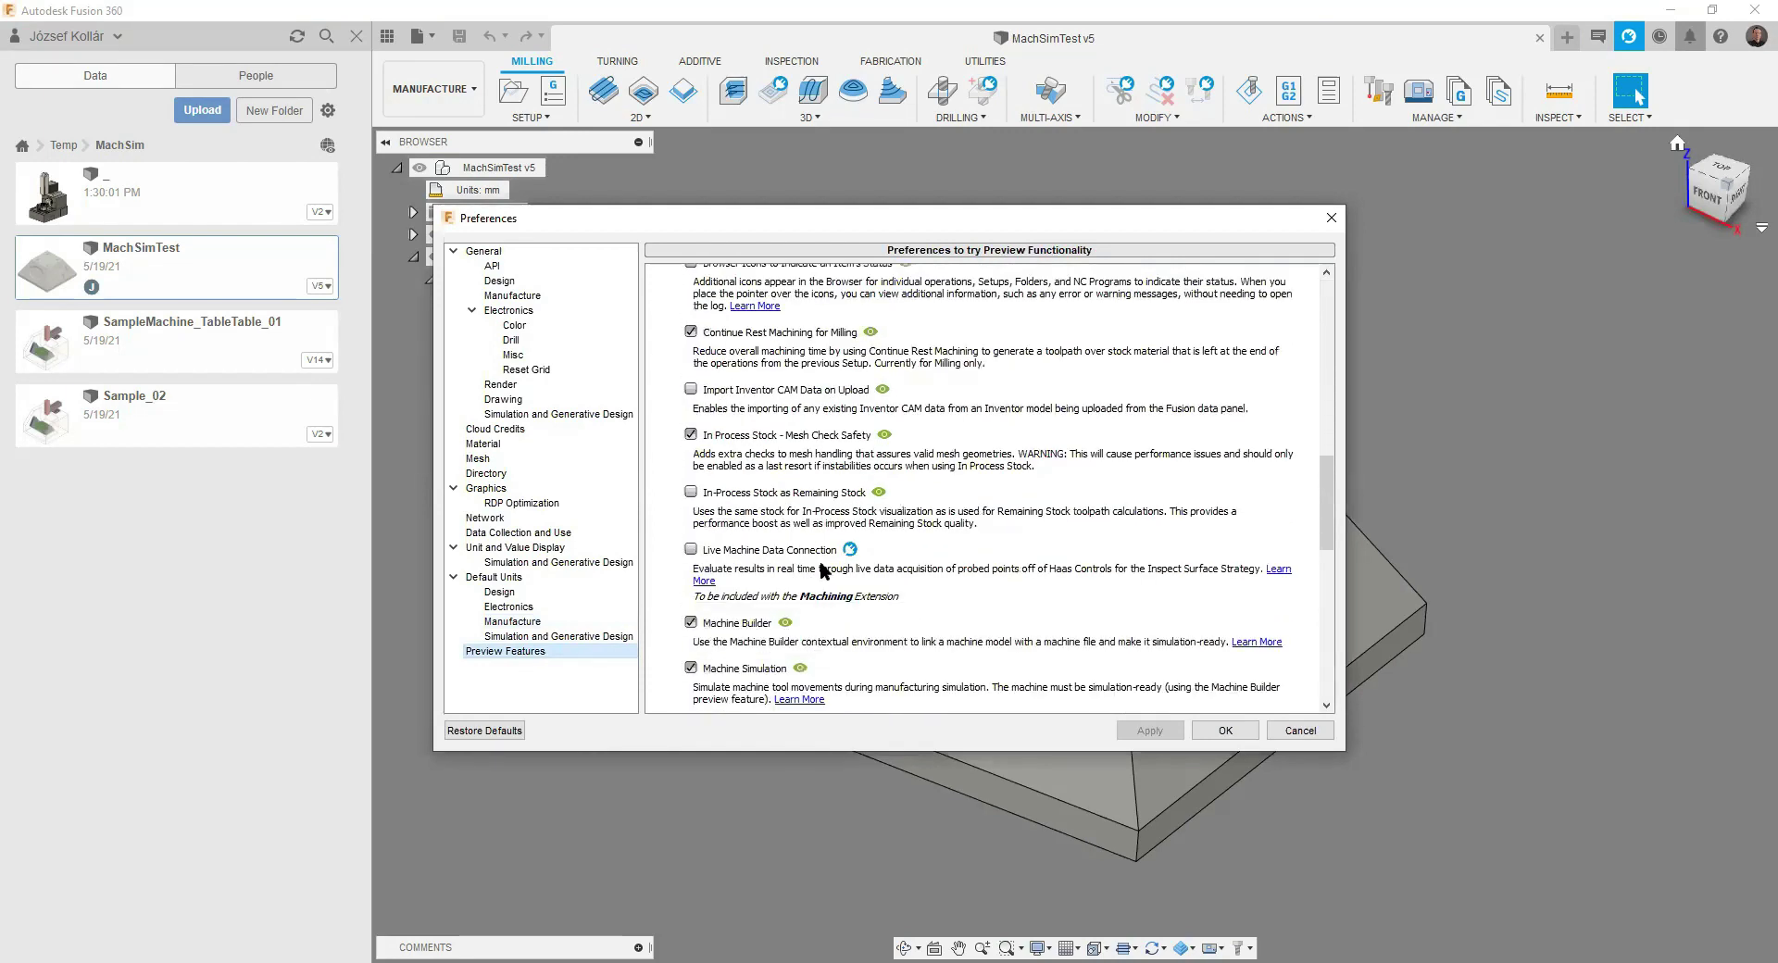
scroll(741, 574, "down", 2)
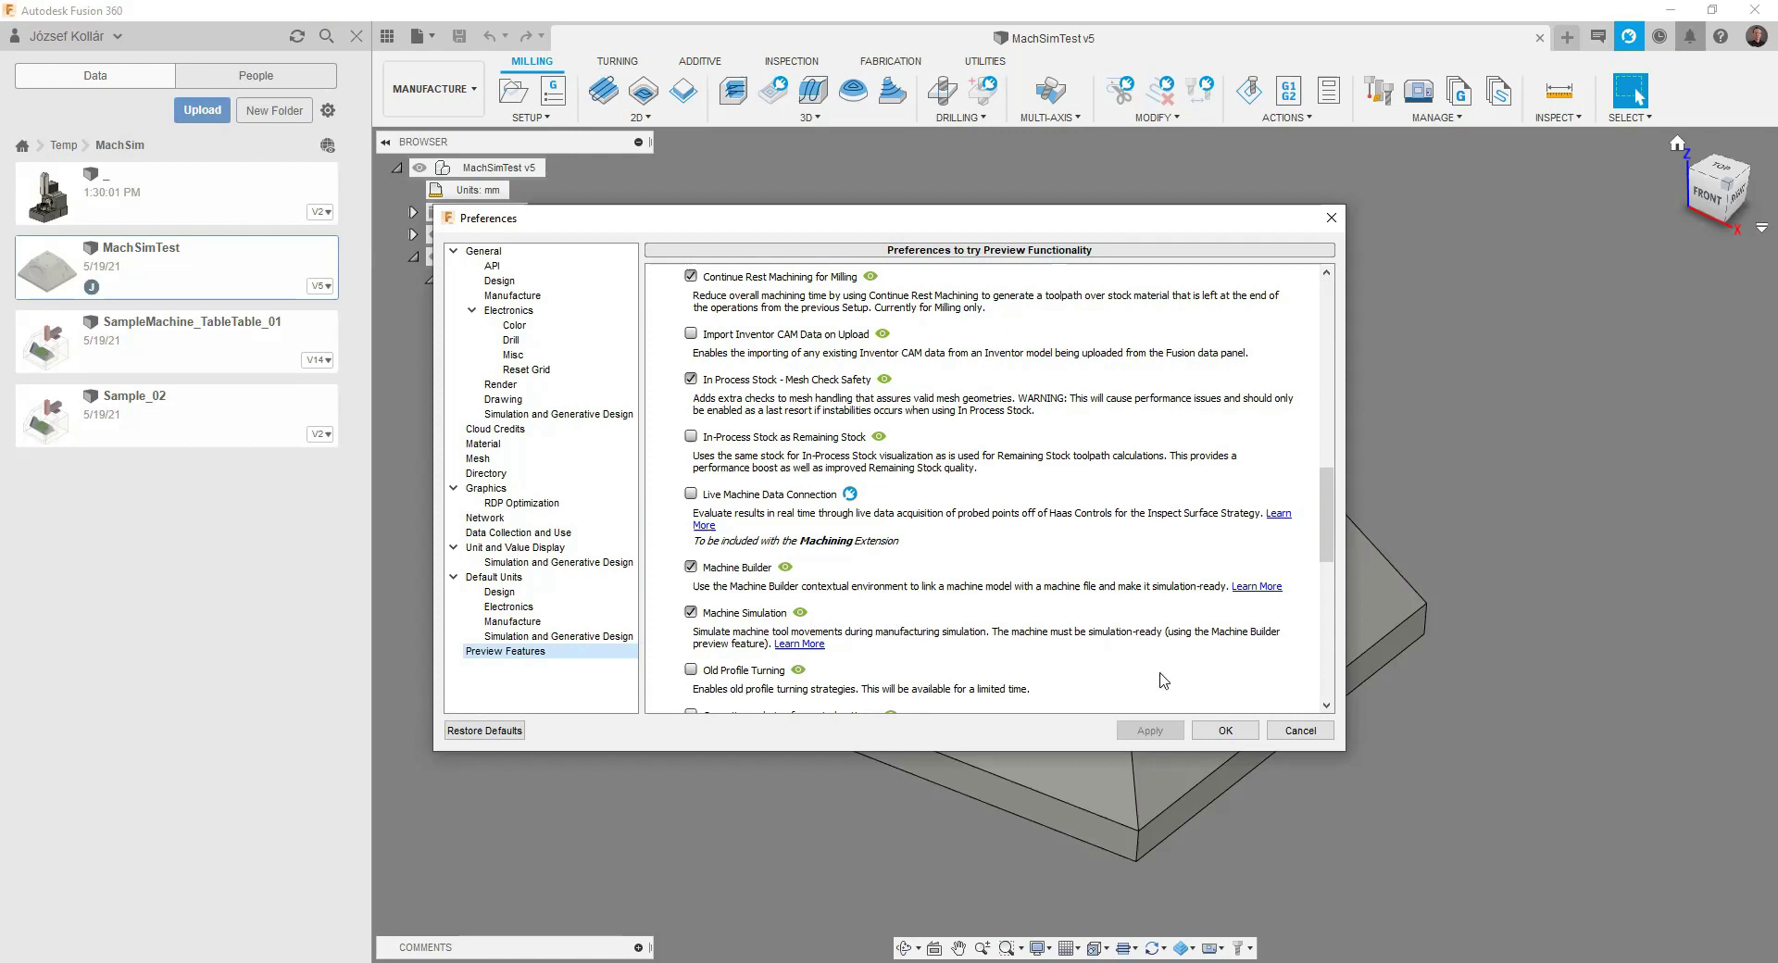
left_click(1225, 731)
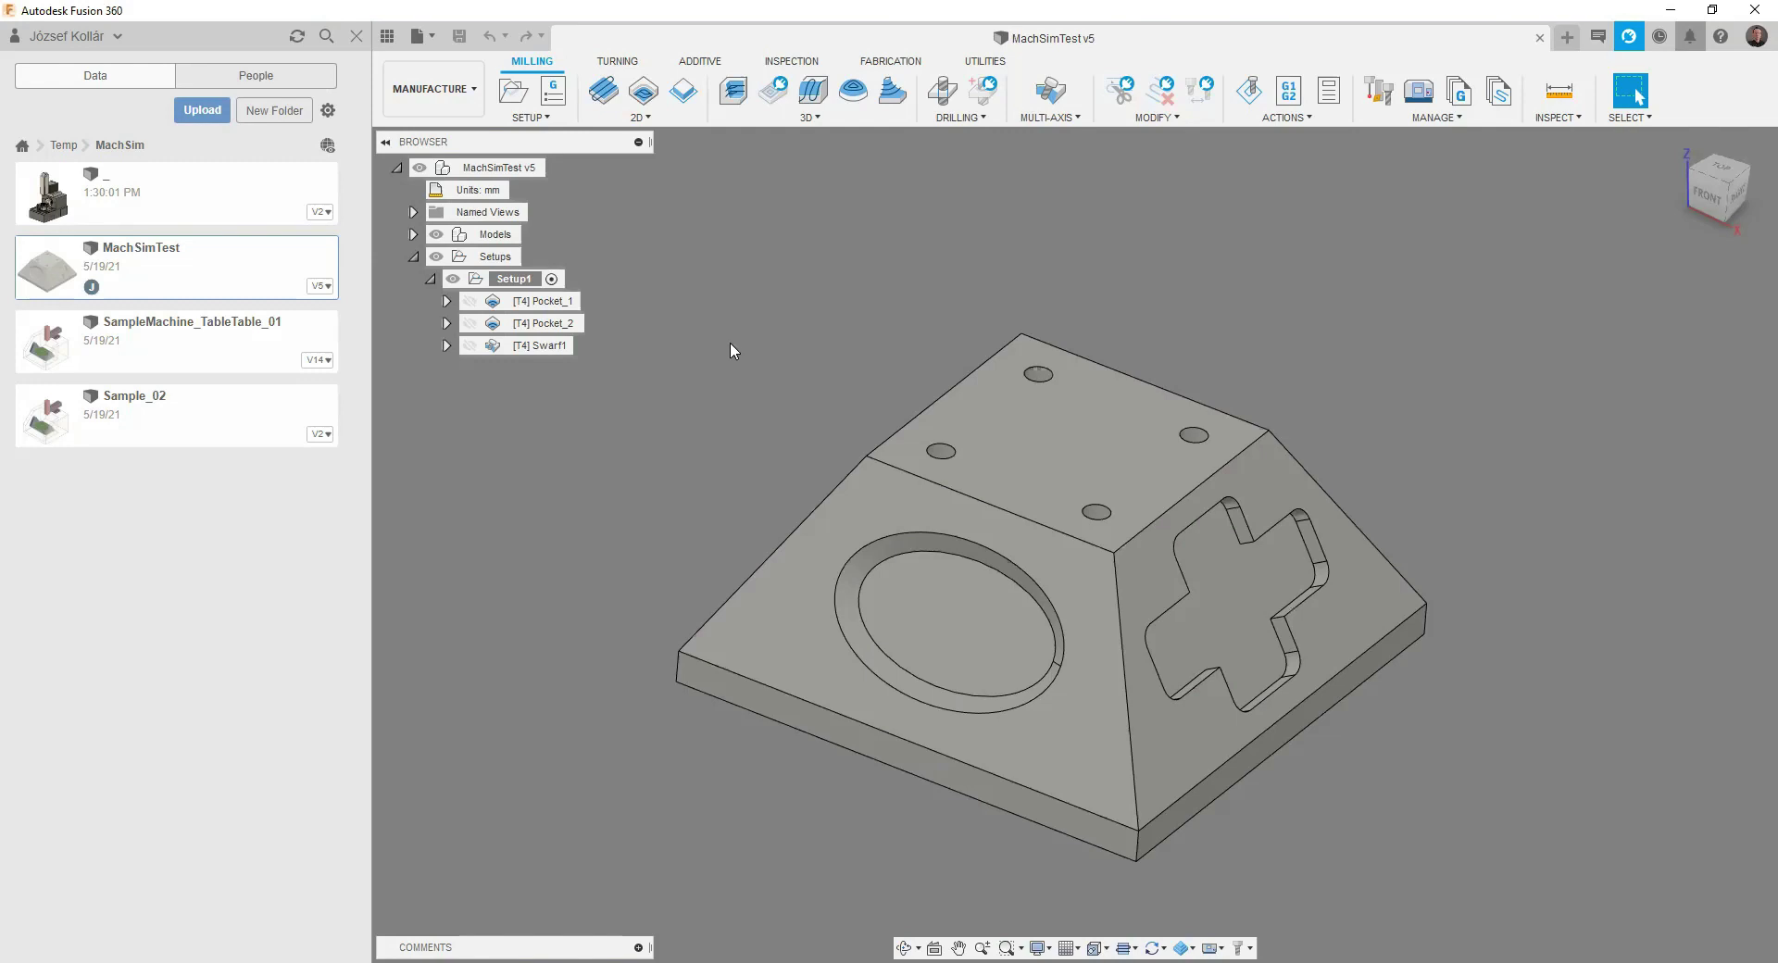
- Open Setup1 for editing from its right-click menu
left_click(515, 278)
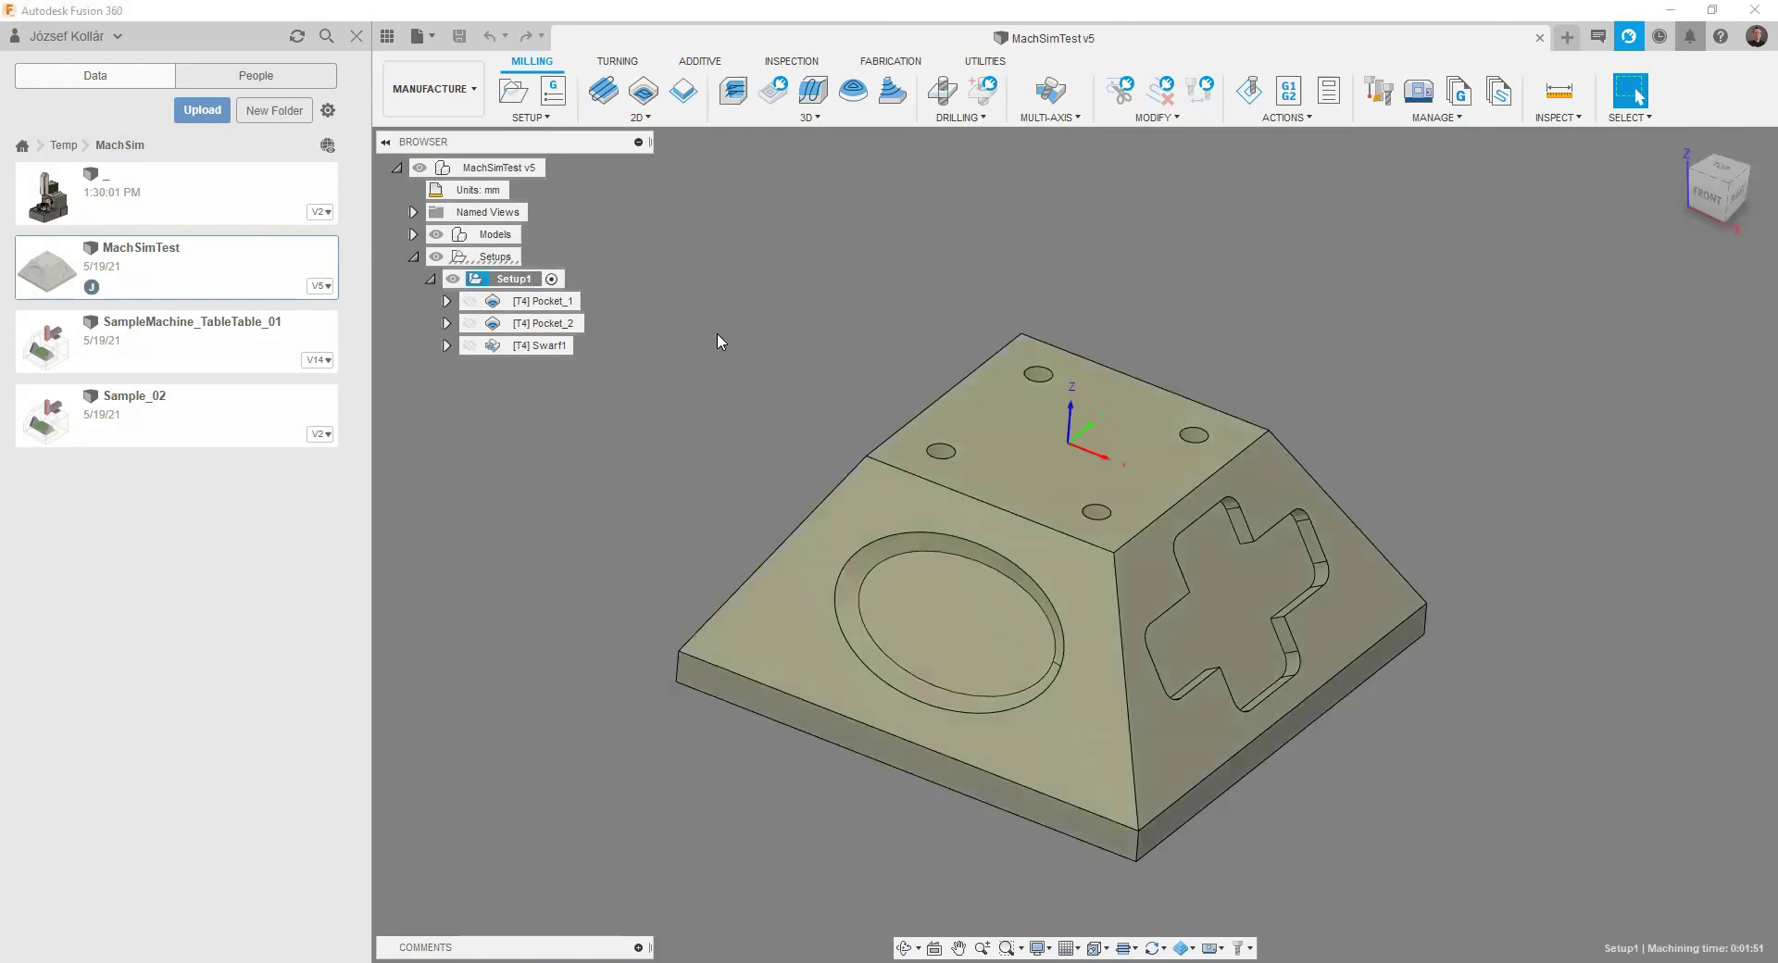
right_click(524, 279)
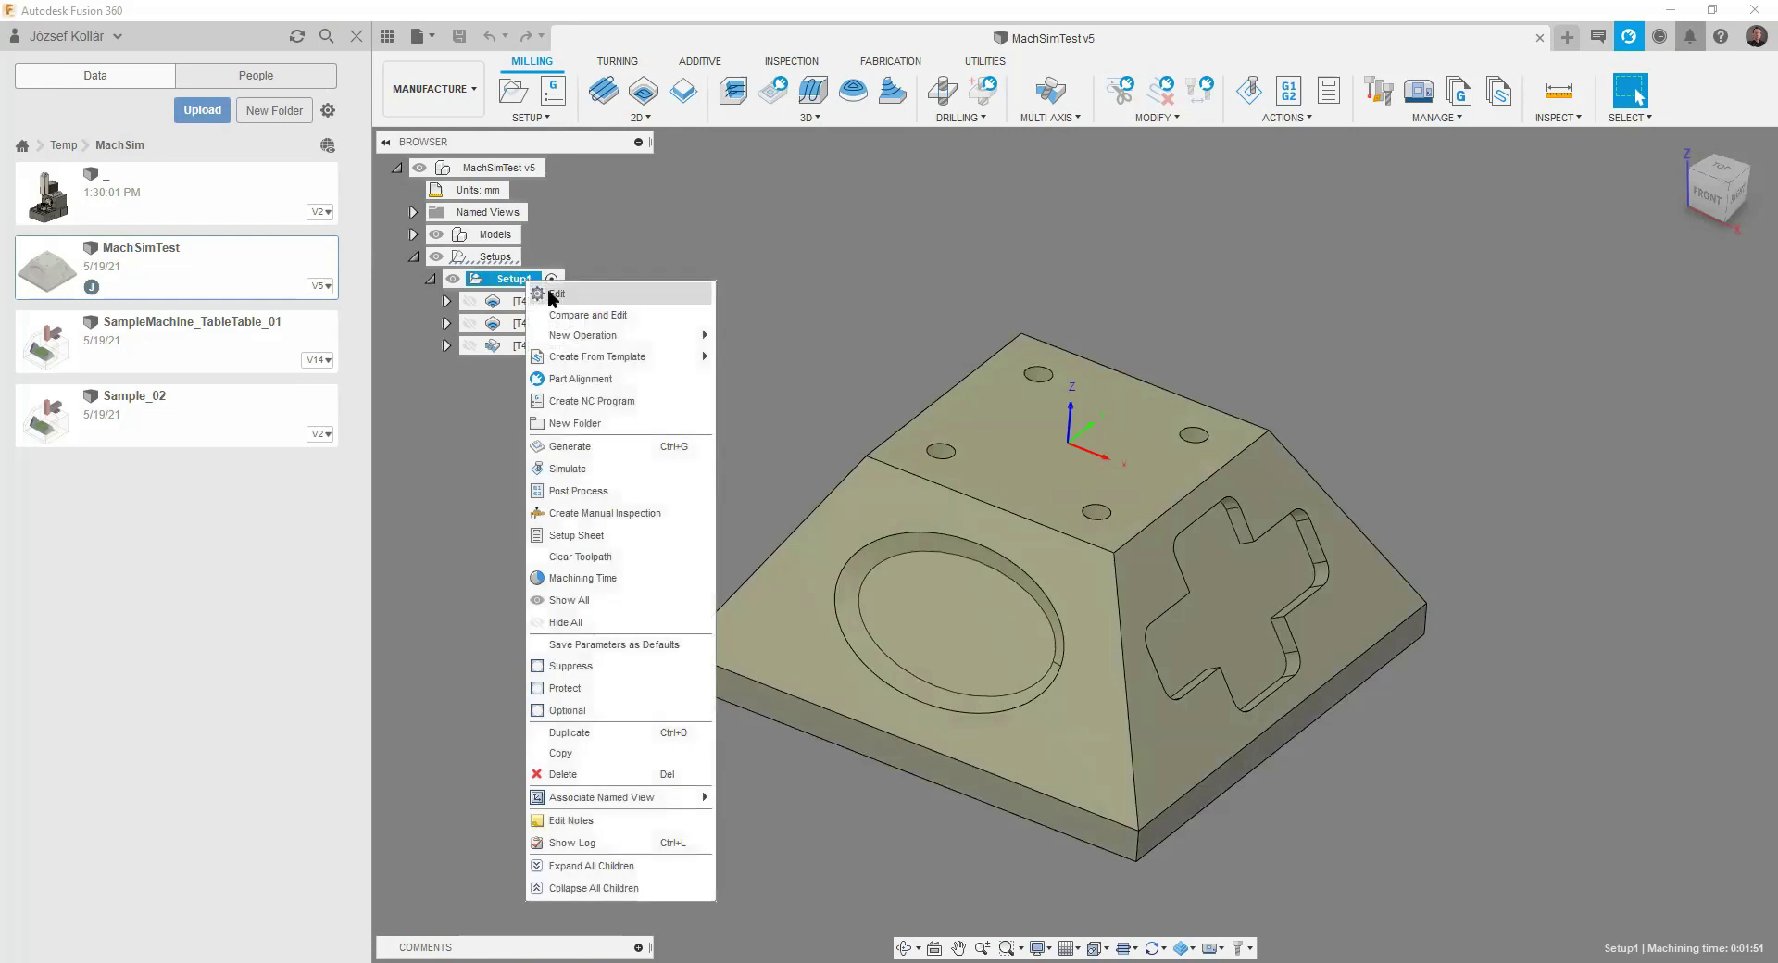
left_click(564, 301)
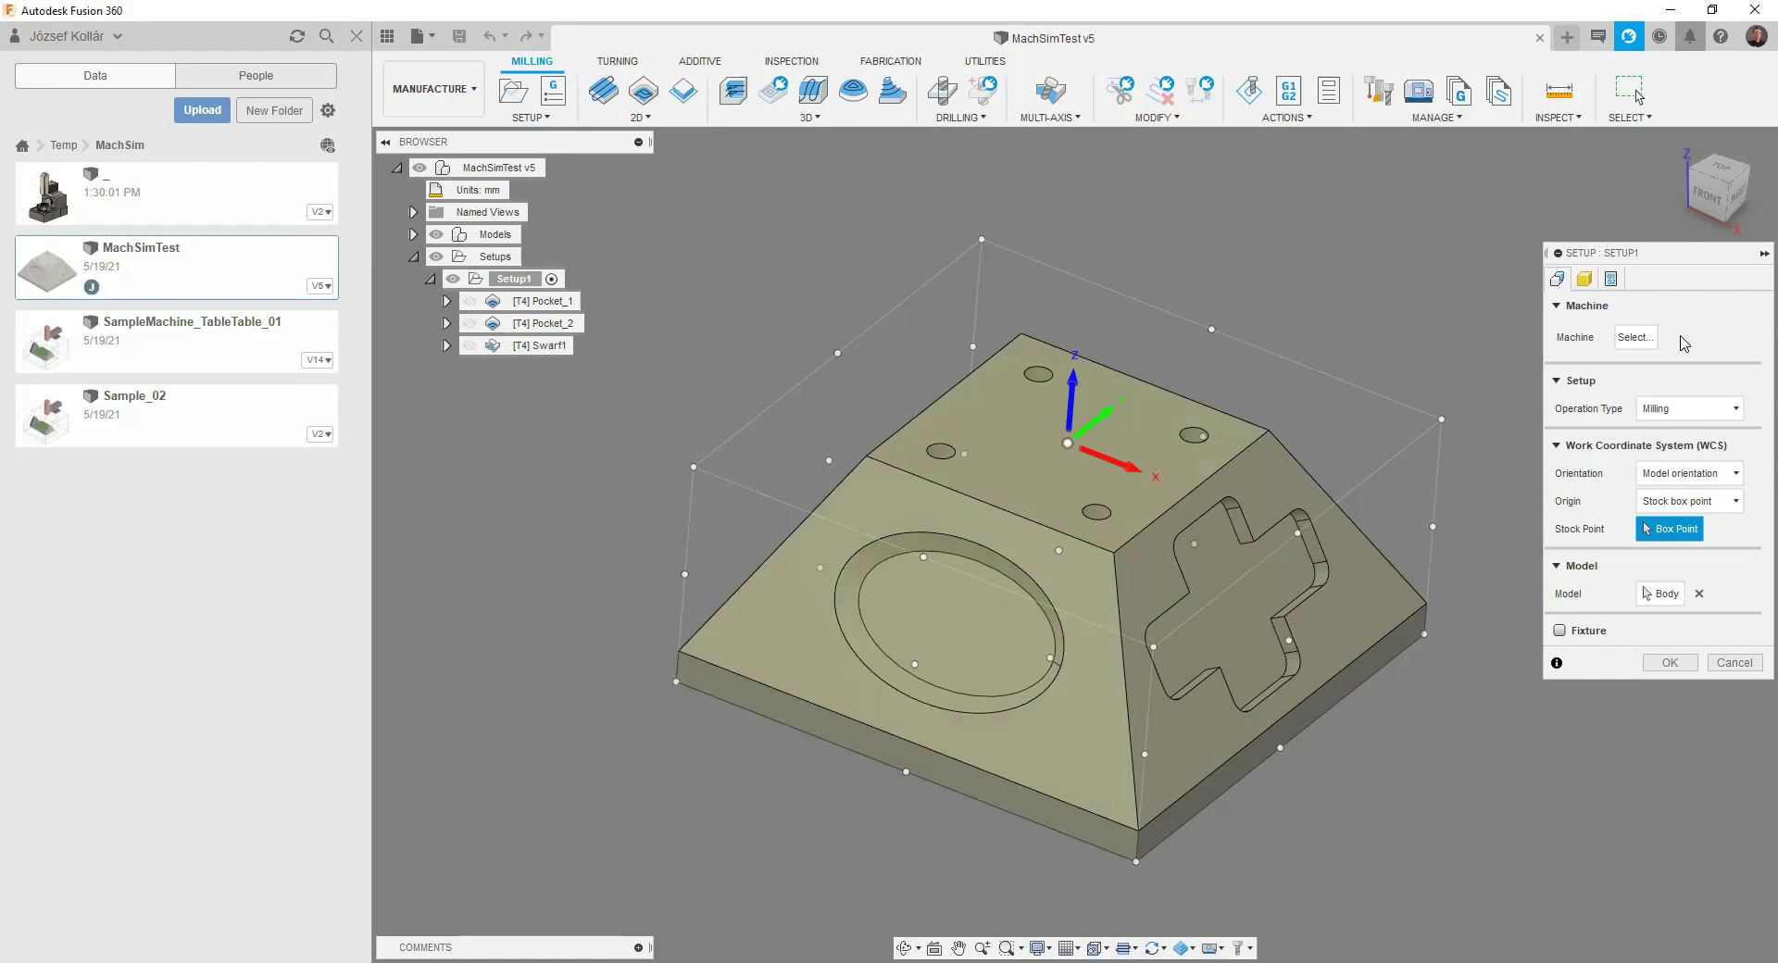
- Assign the simulation-ready Generic 5-axis (AC Table-Table) machine from the Fusion 360 library and download its model
left_click(1634, 337)
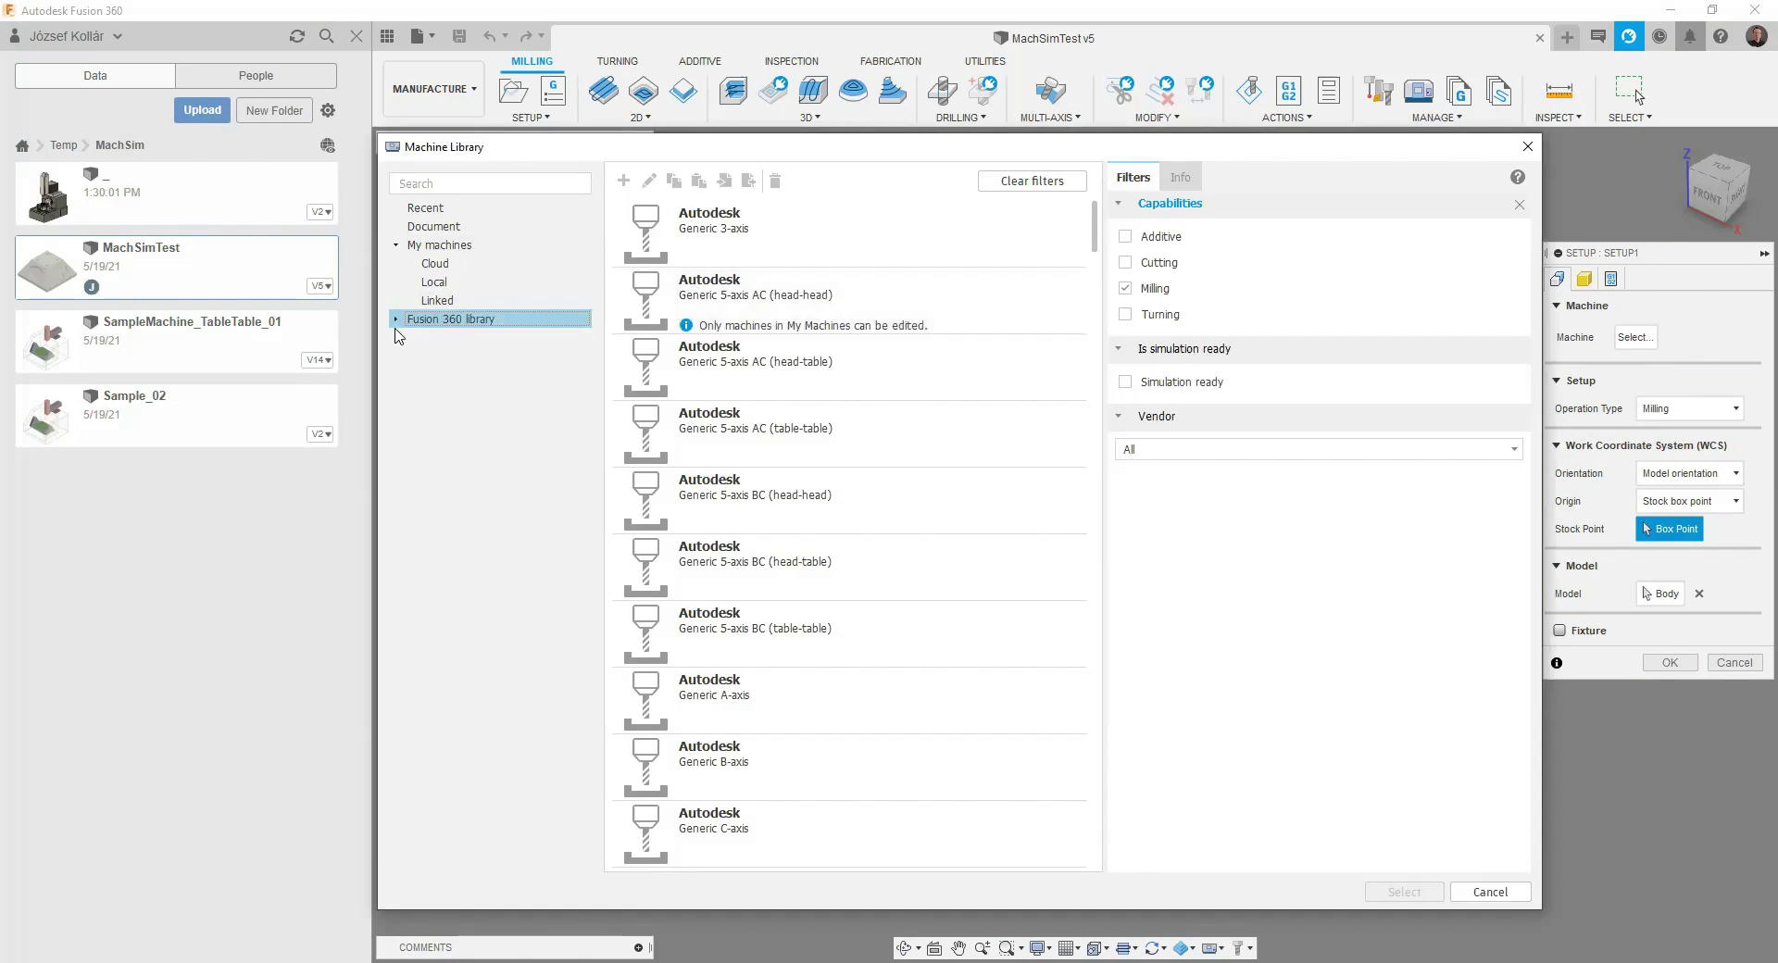
left_click(396, 320)
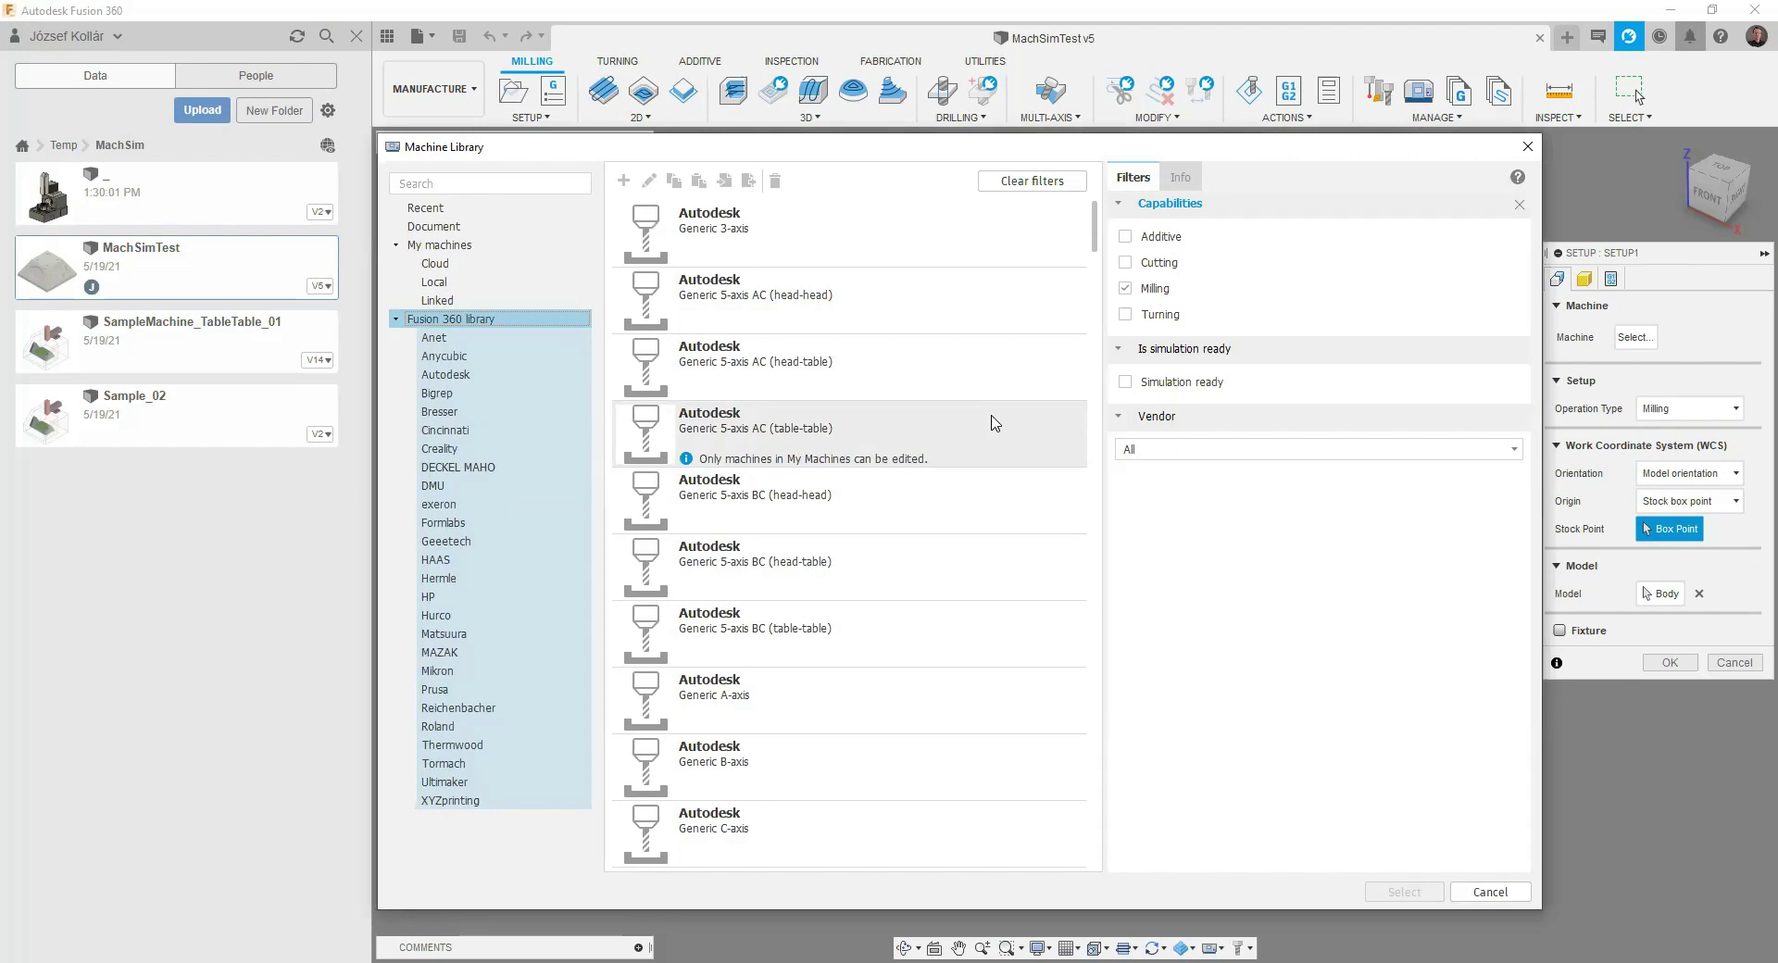
scroll(994, 423, "down", 3)
scroll(994, 423, "down", 3)
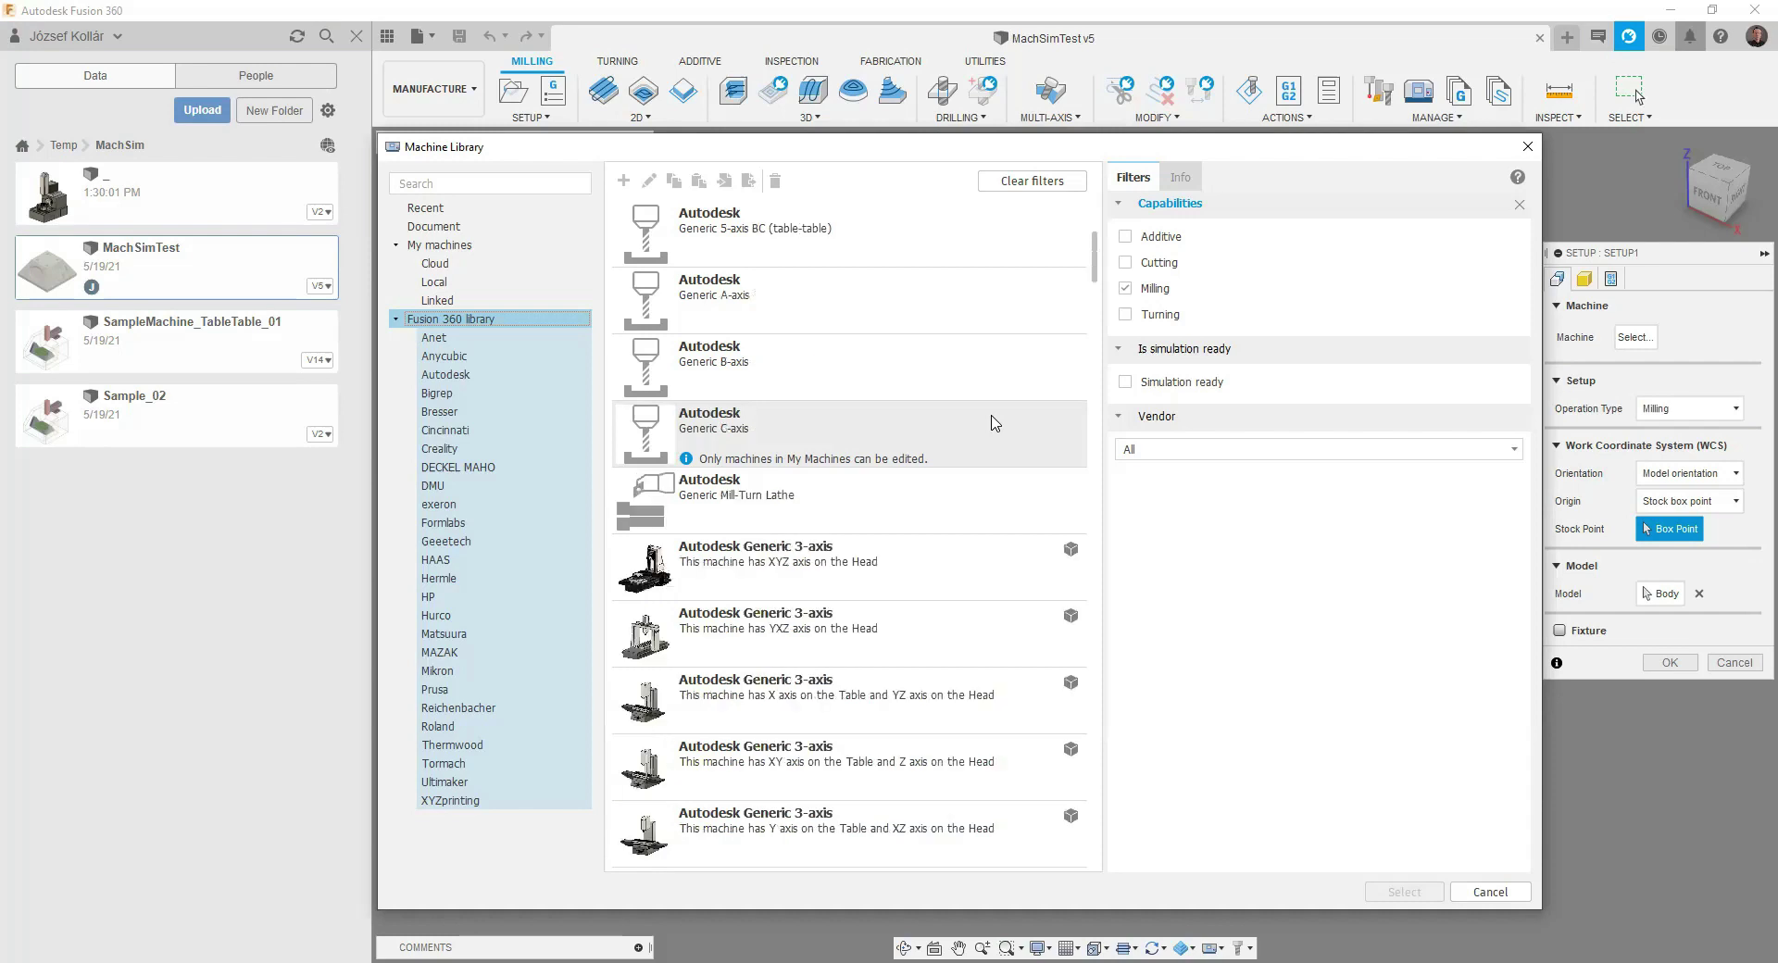
scroll(993, 423, "down", 3)
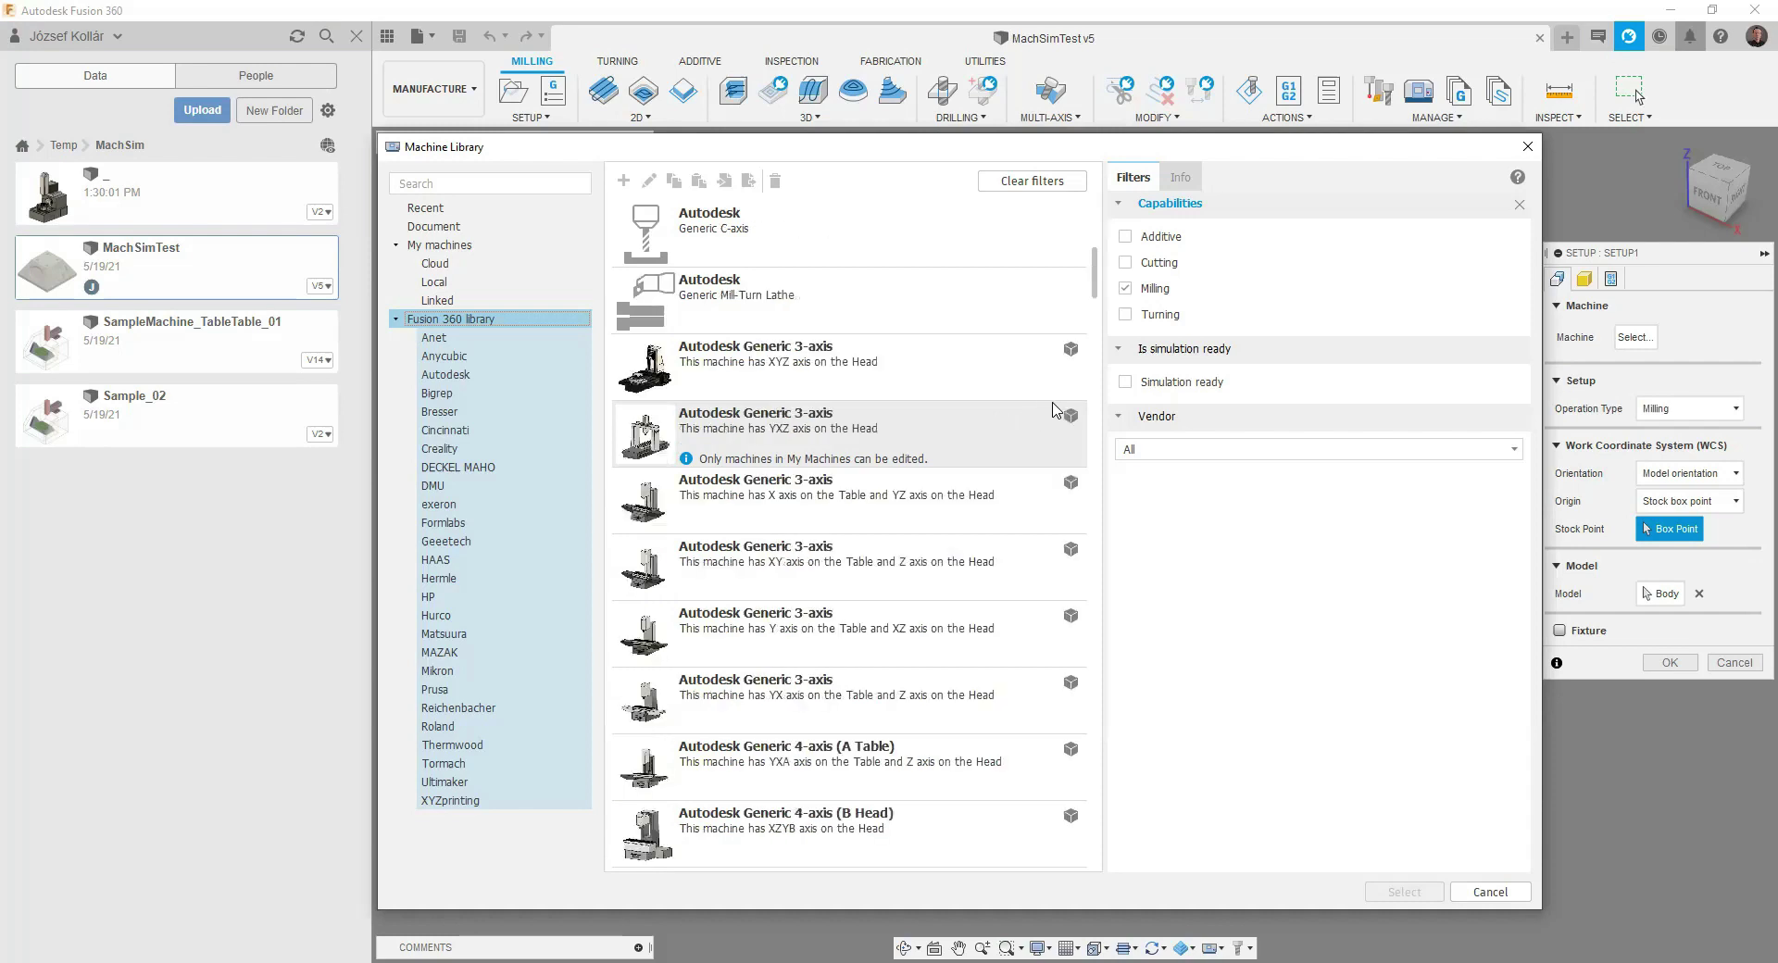
left_click(1124, 382)
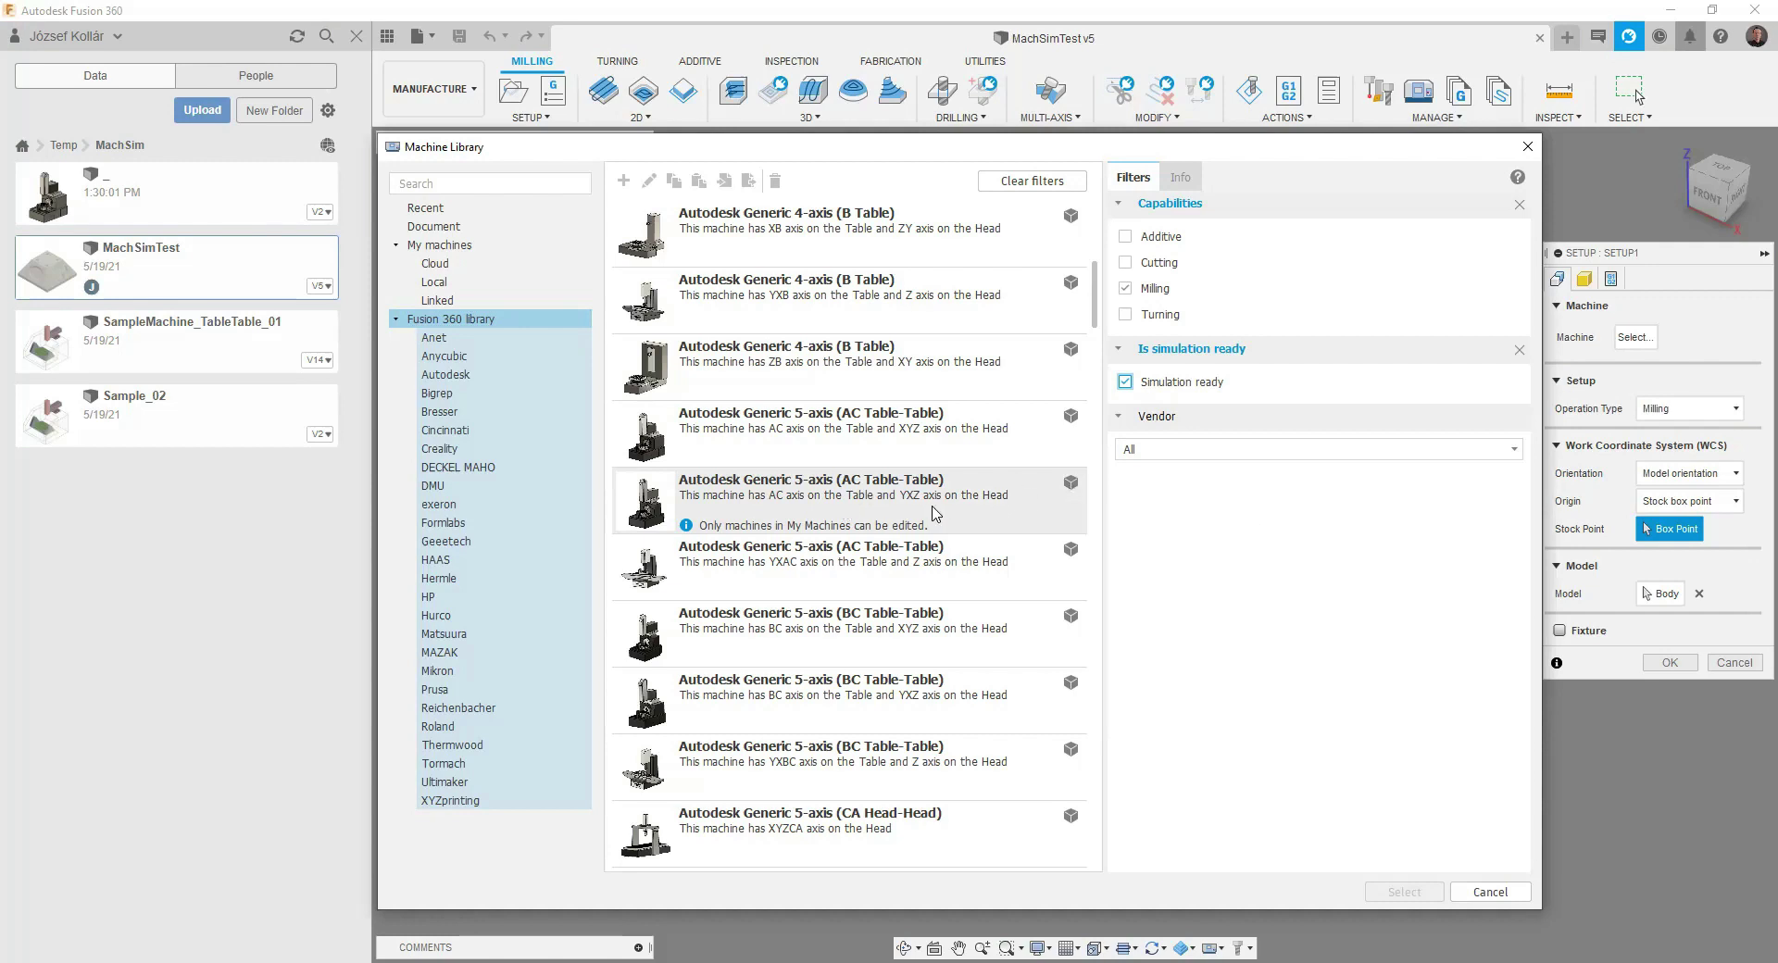
left_click(935, 512)
double_click(935, 512)
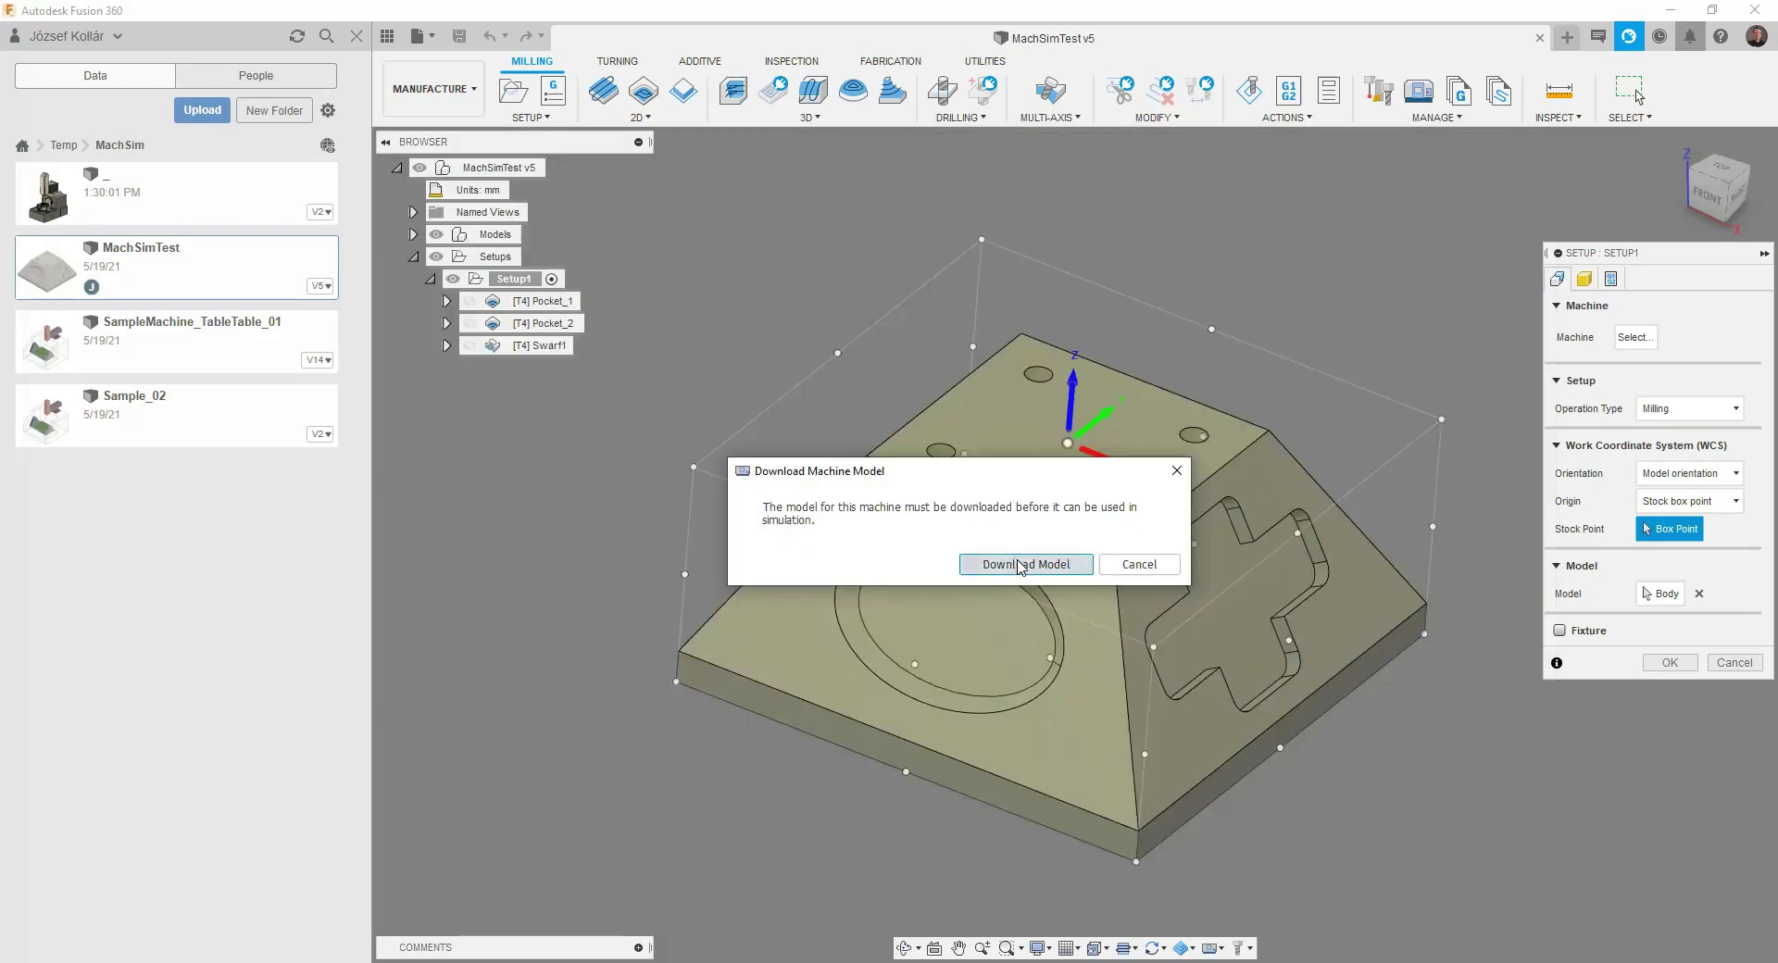
left_click(1020, 567)
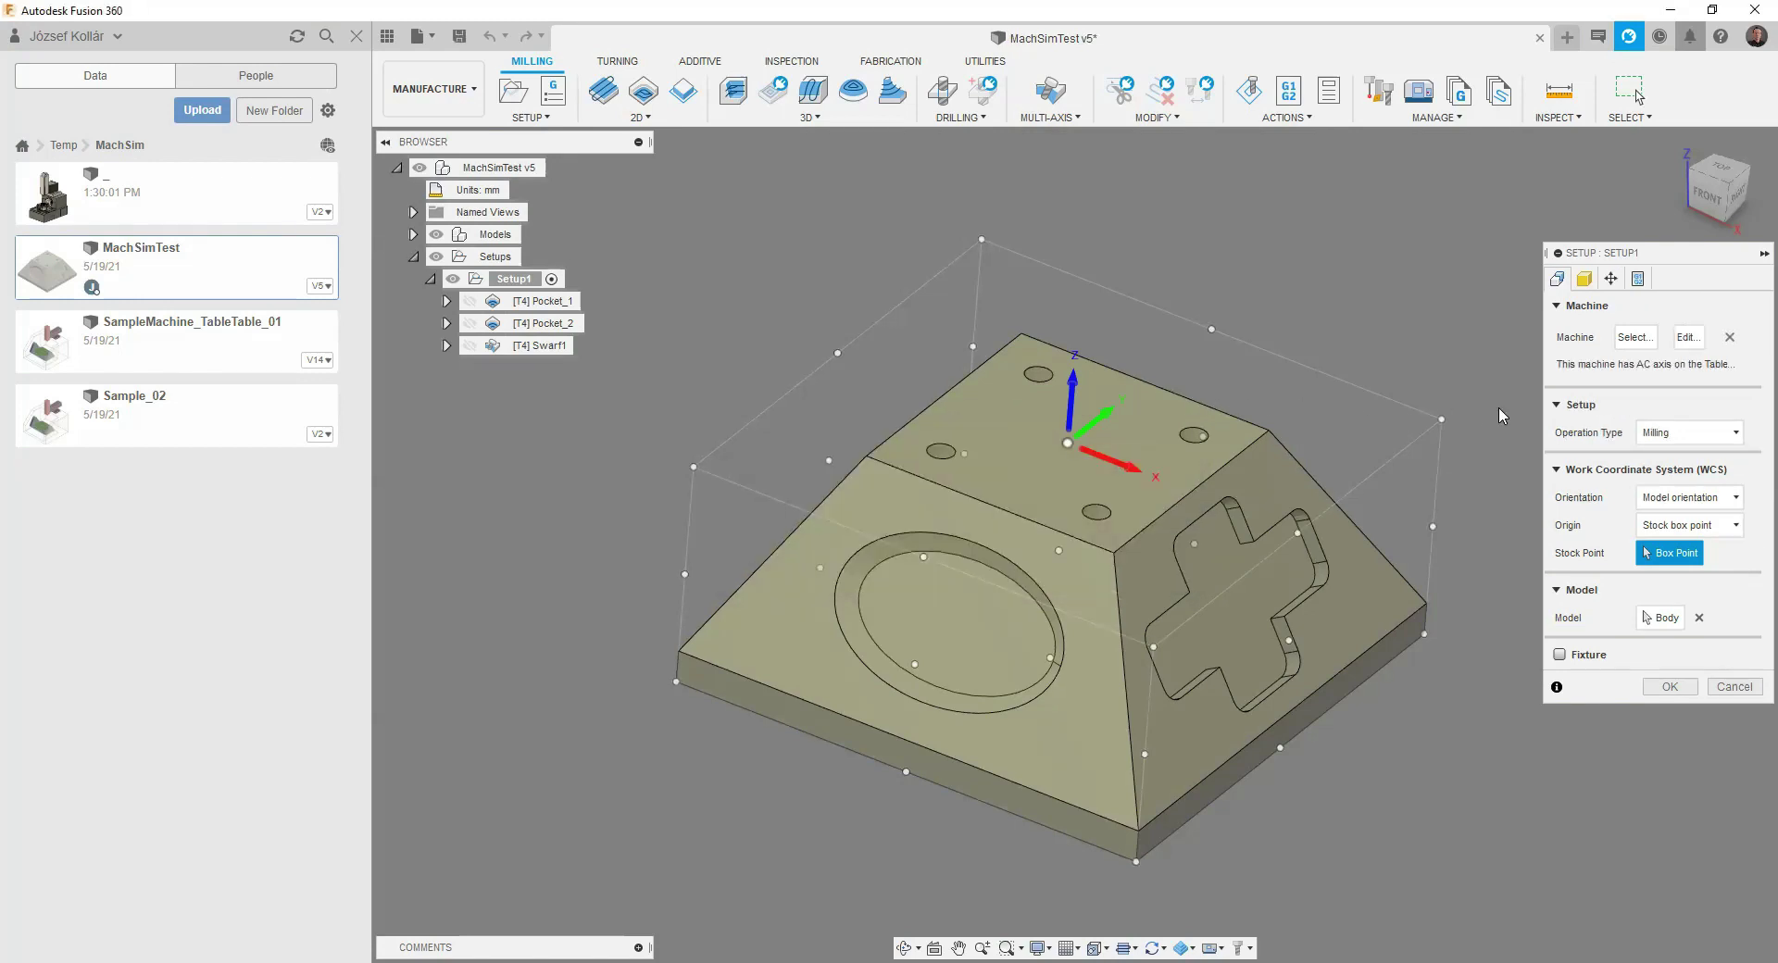
key("ctrl")
key("ctrl")
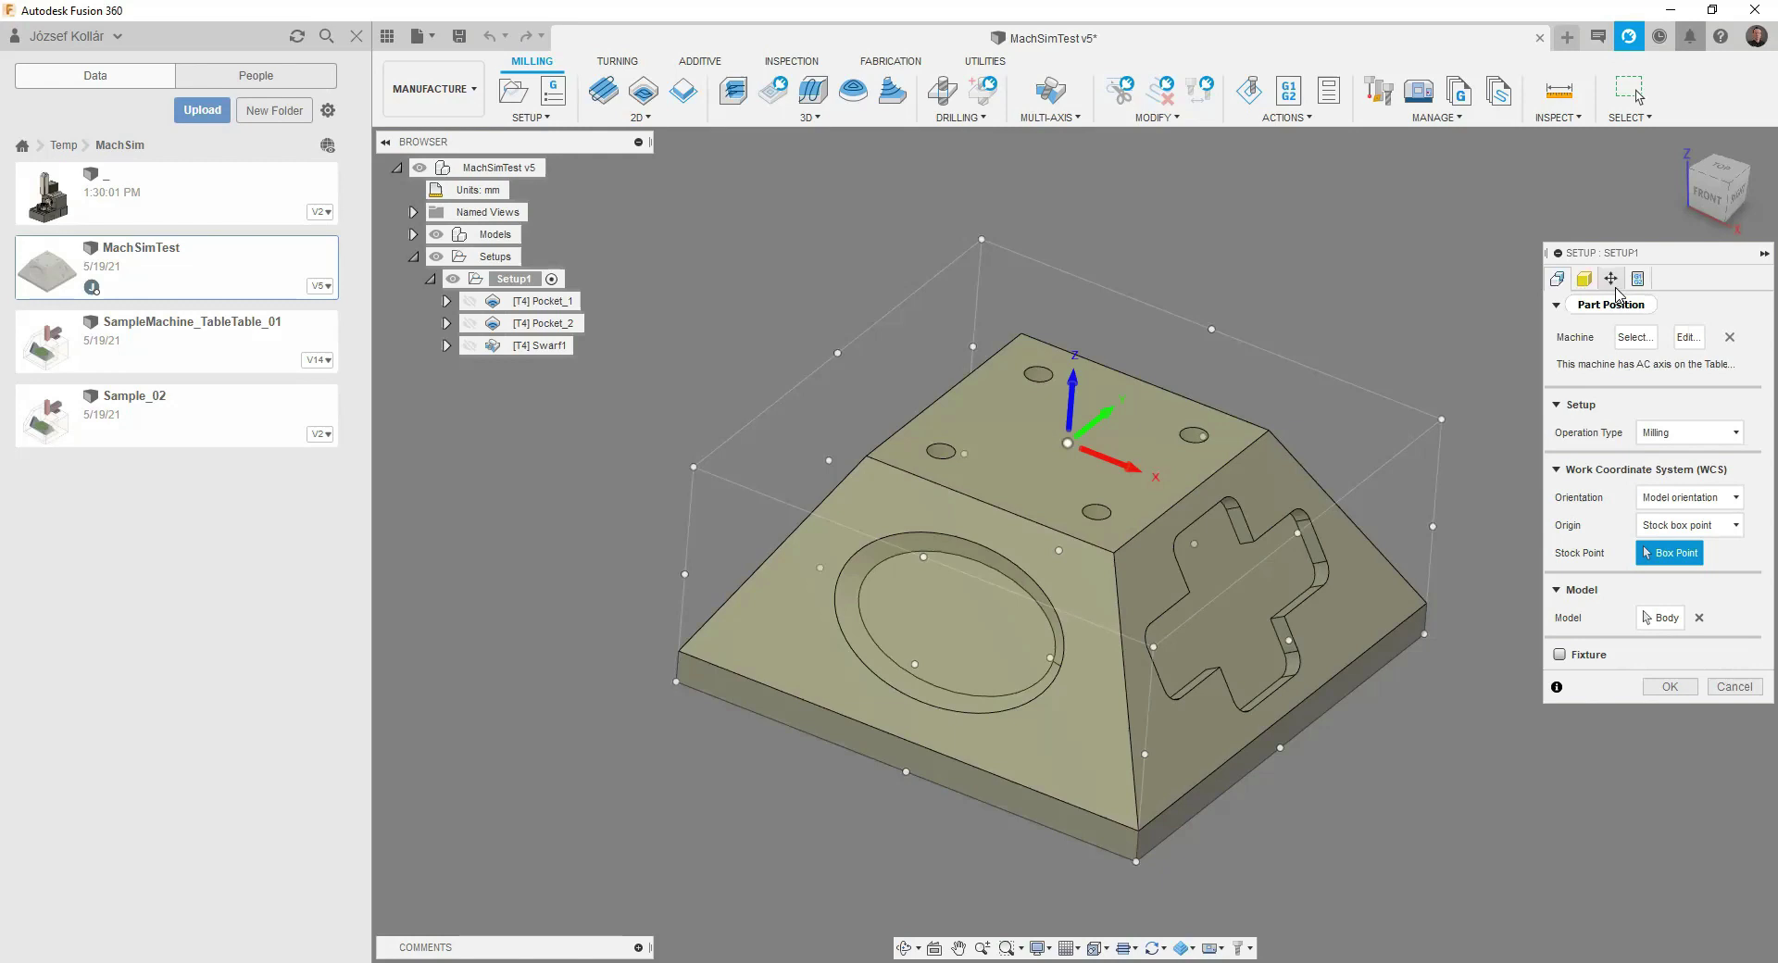
- In Part Position, drag the part toward the table and set the Y offset to 0
left_click(1615, 289)
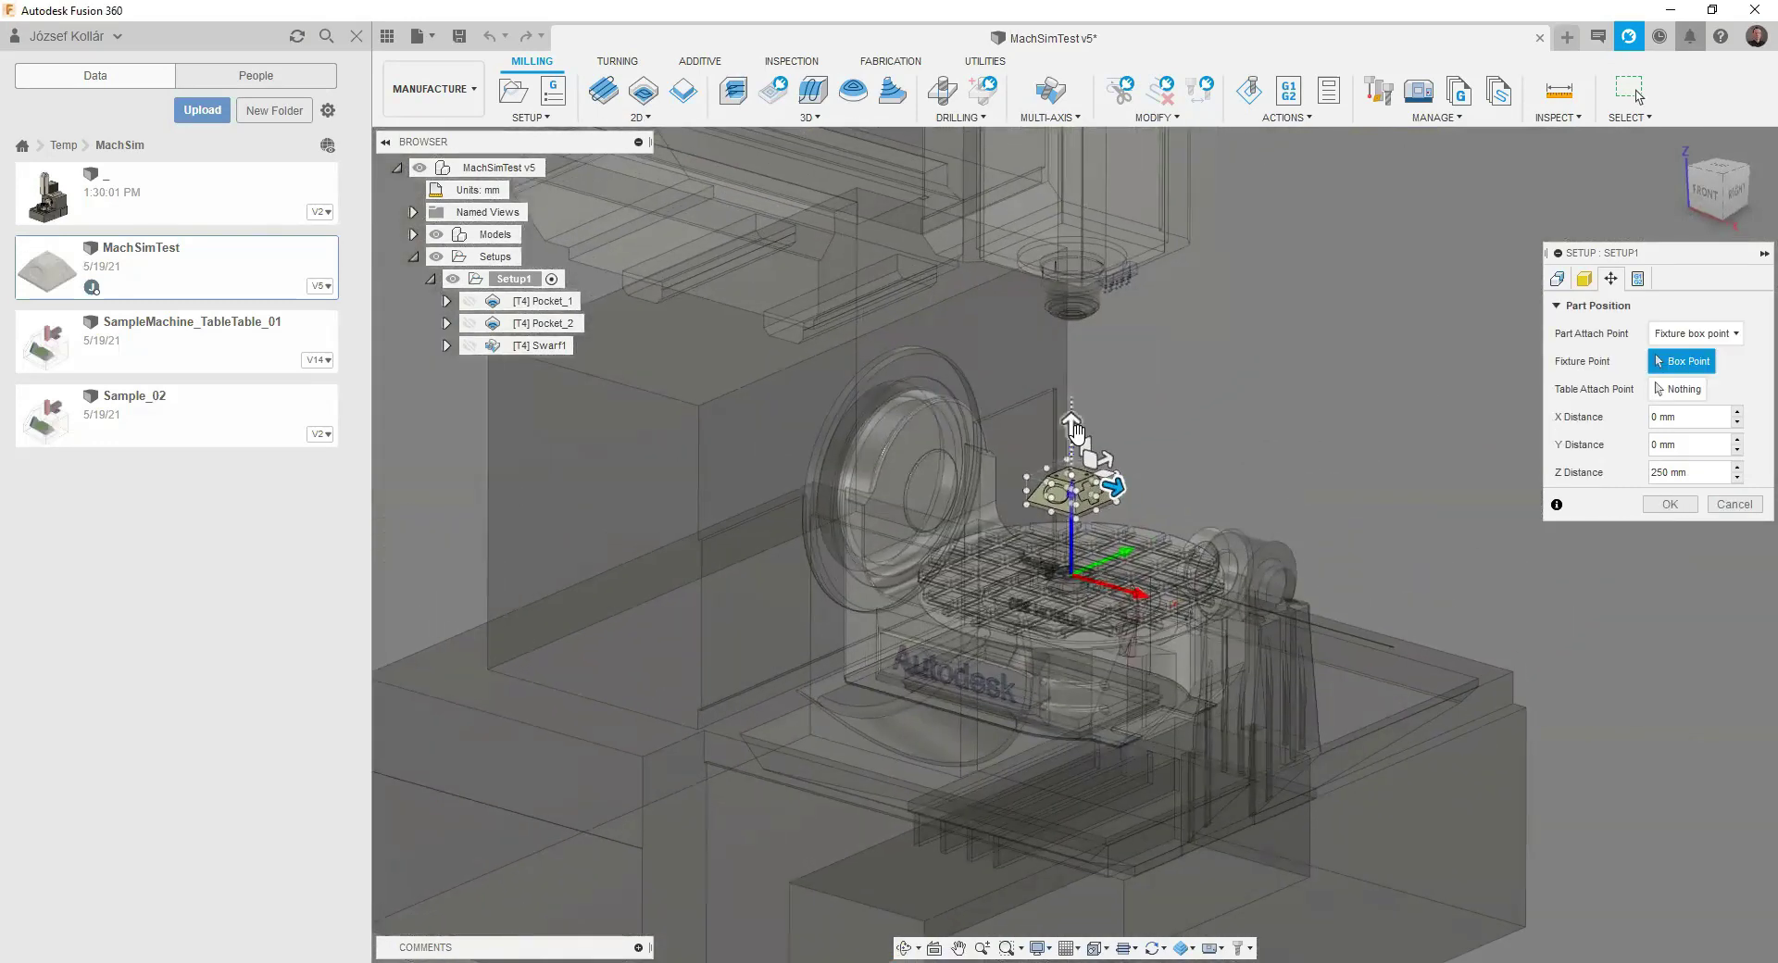
left_click_drag(1072, 429, 1070, 462)
left_click_drag(1086, 538, 1148, 490)
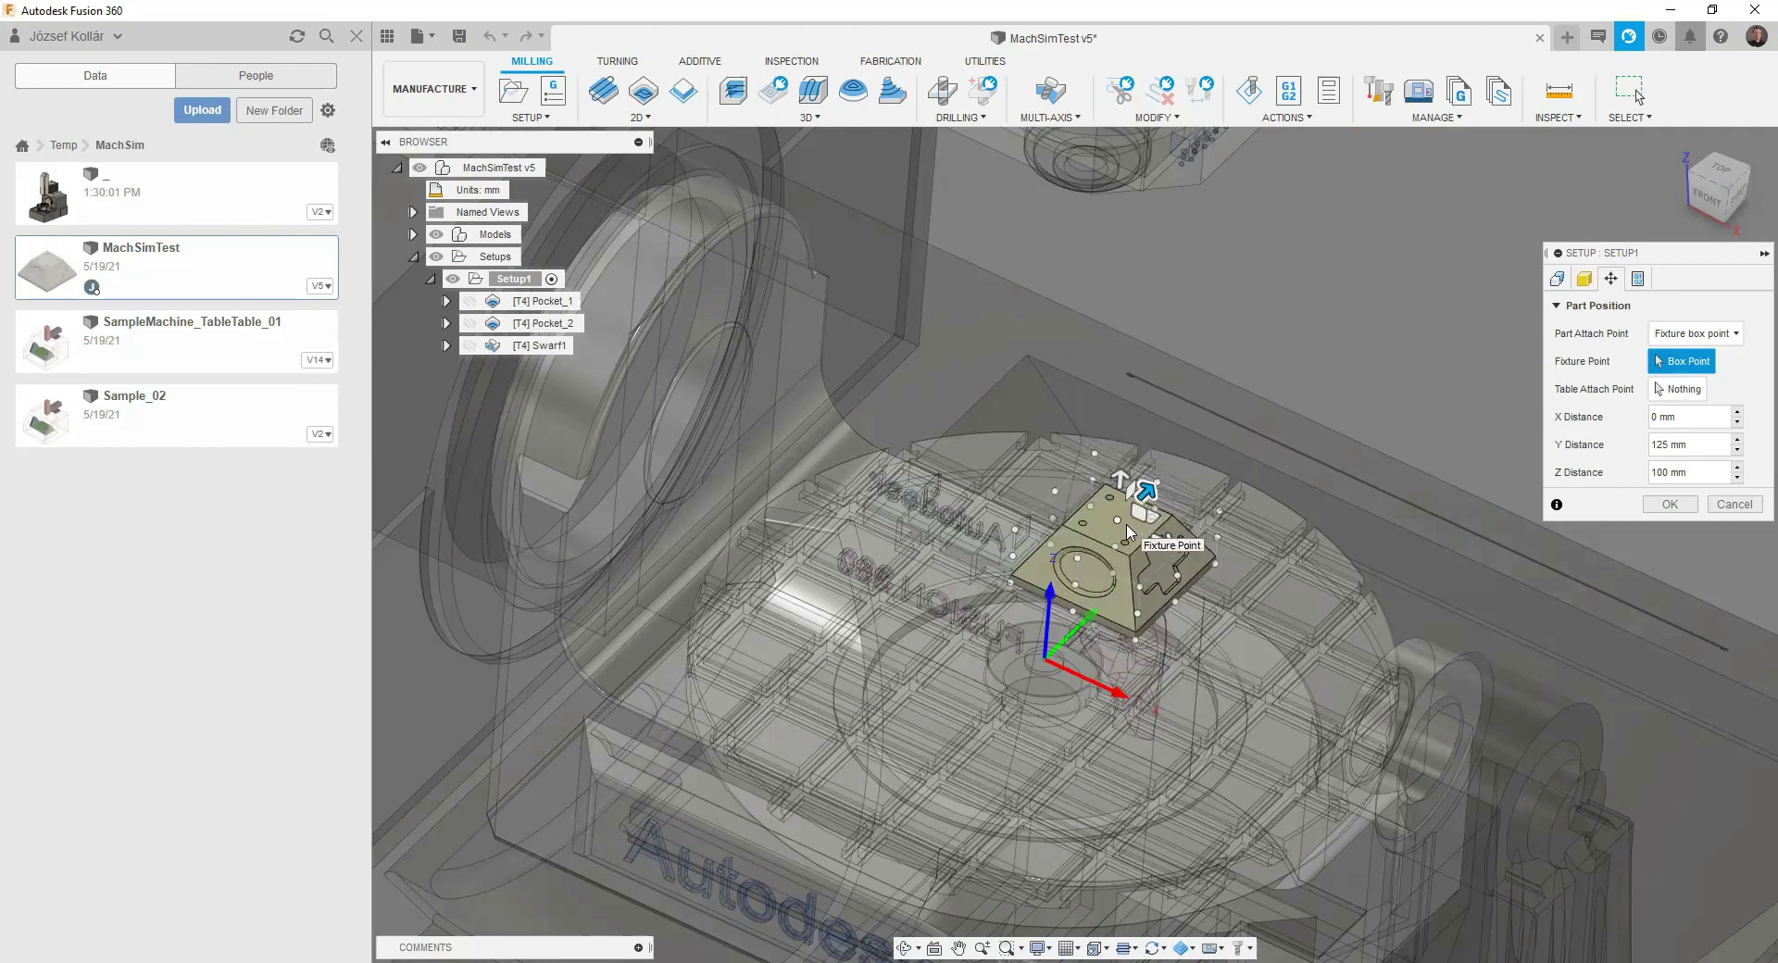
left_click(1715, 470)
key("shift+Tab")
type("0")
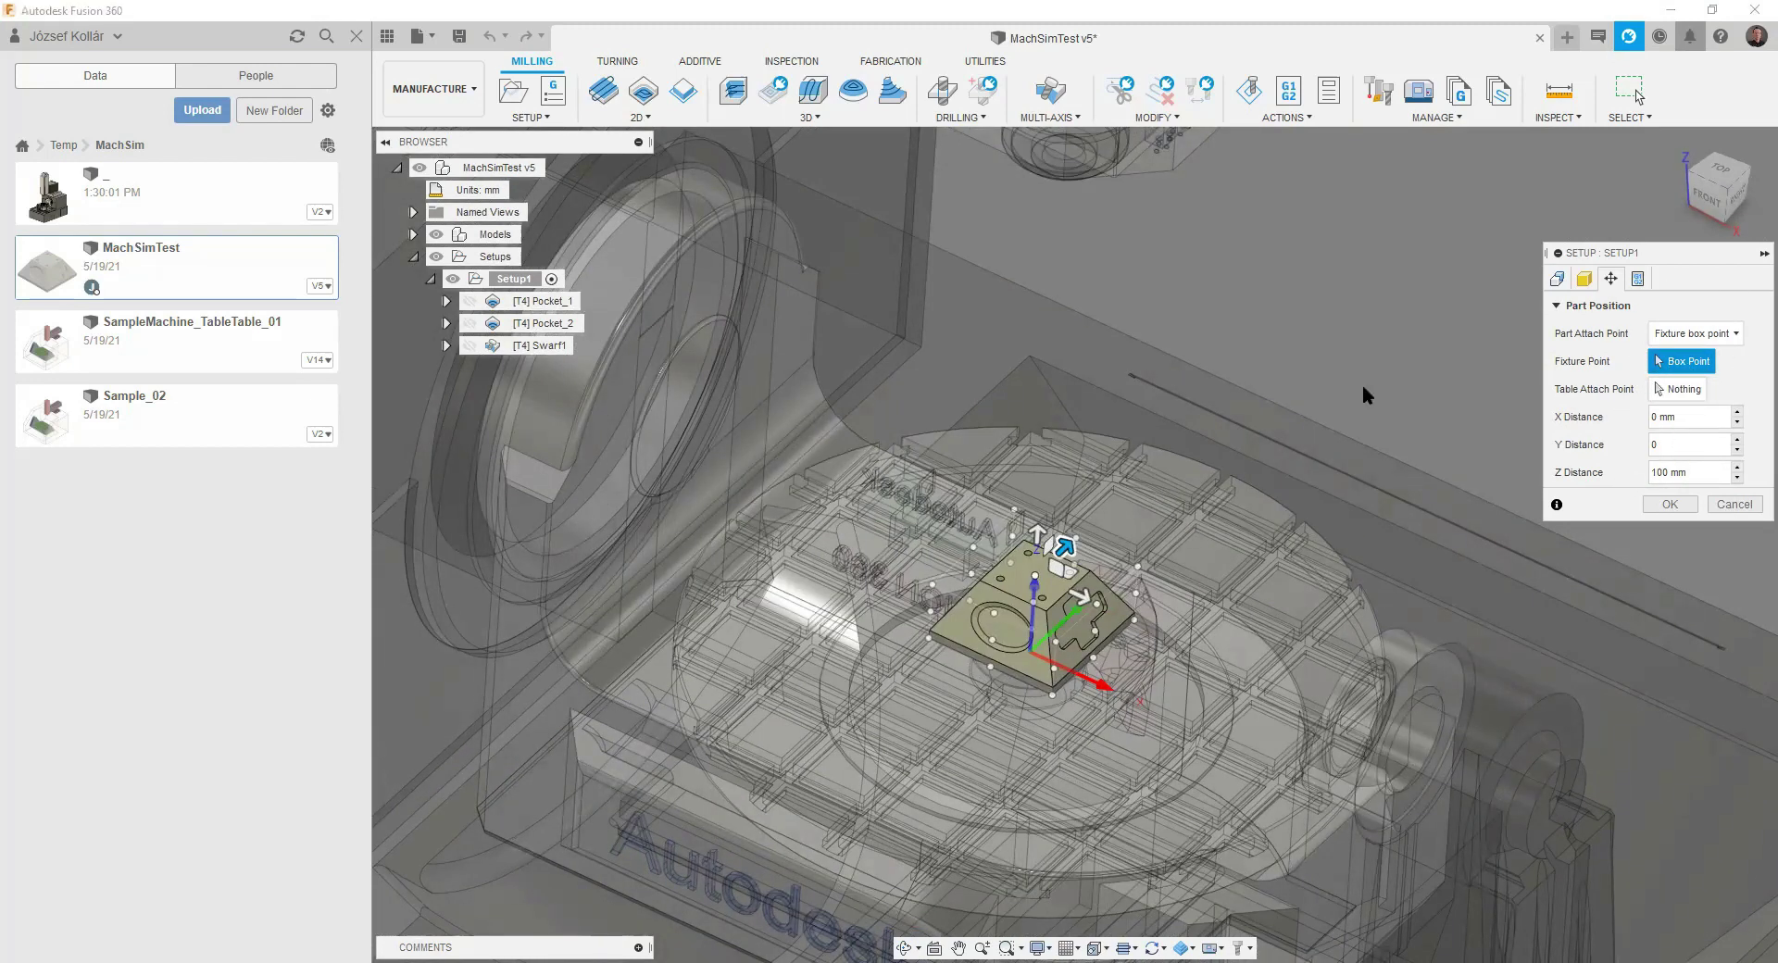
- Attach the part to a table edge with Z offset 0 and confirm the position
left_click(1695, 396)
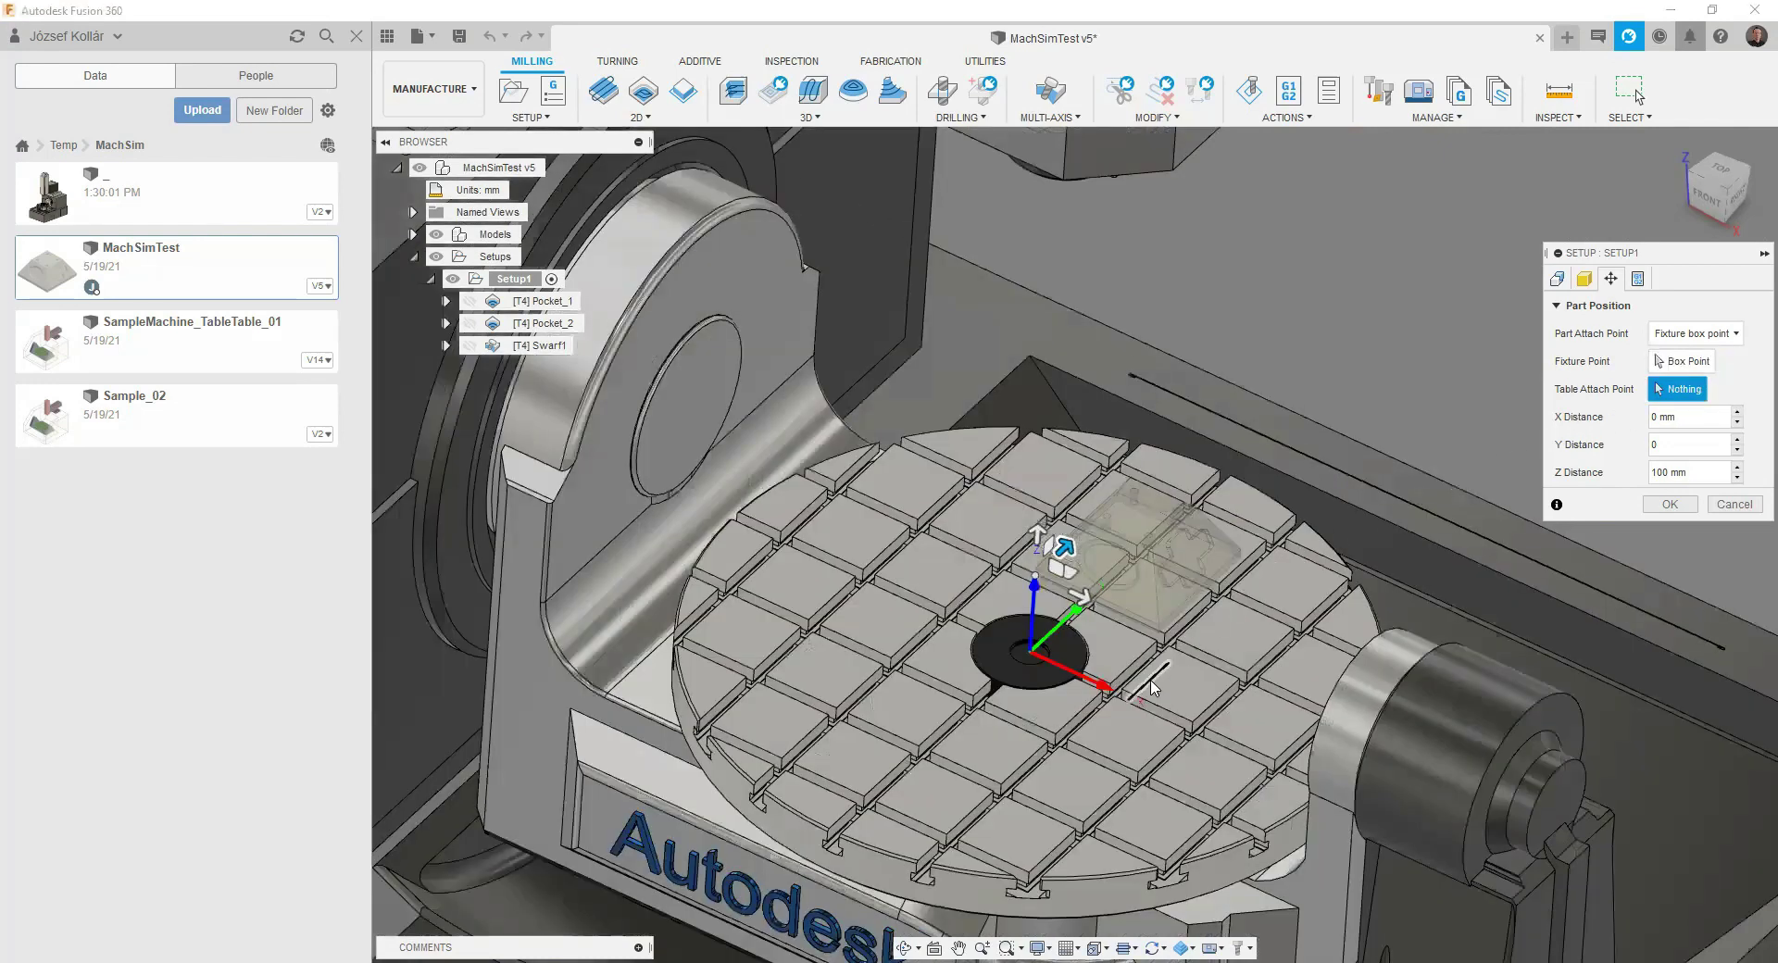
left_click(1071, 746)
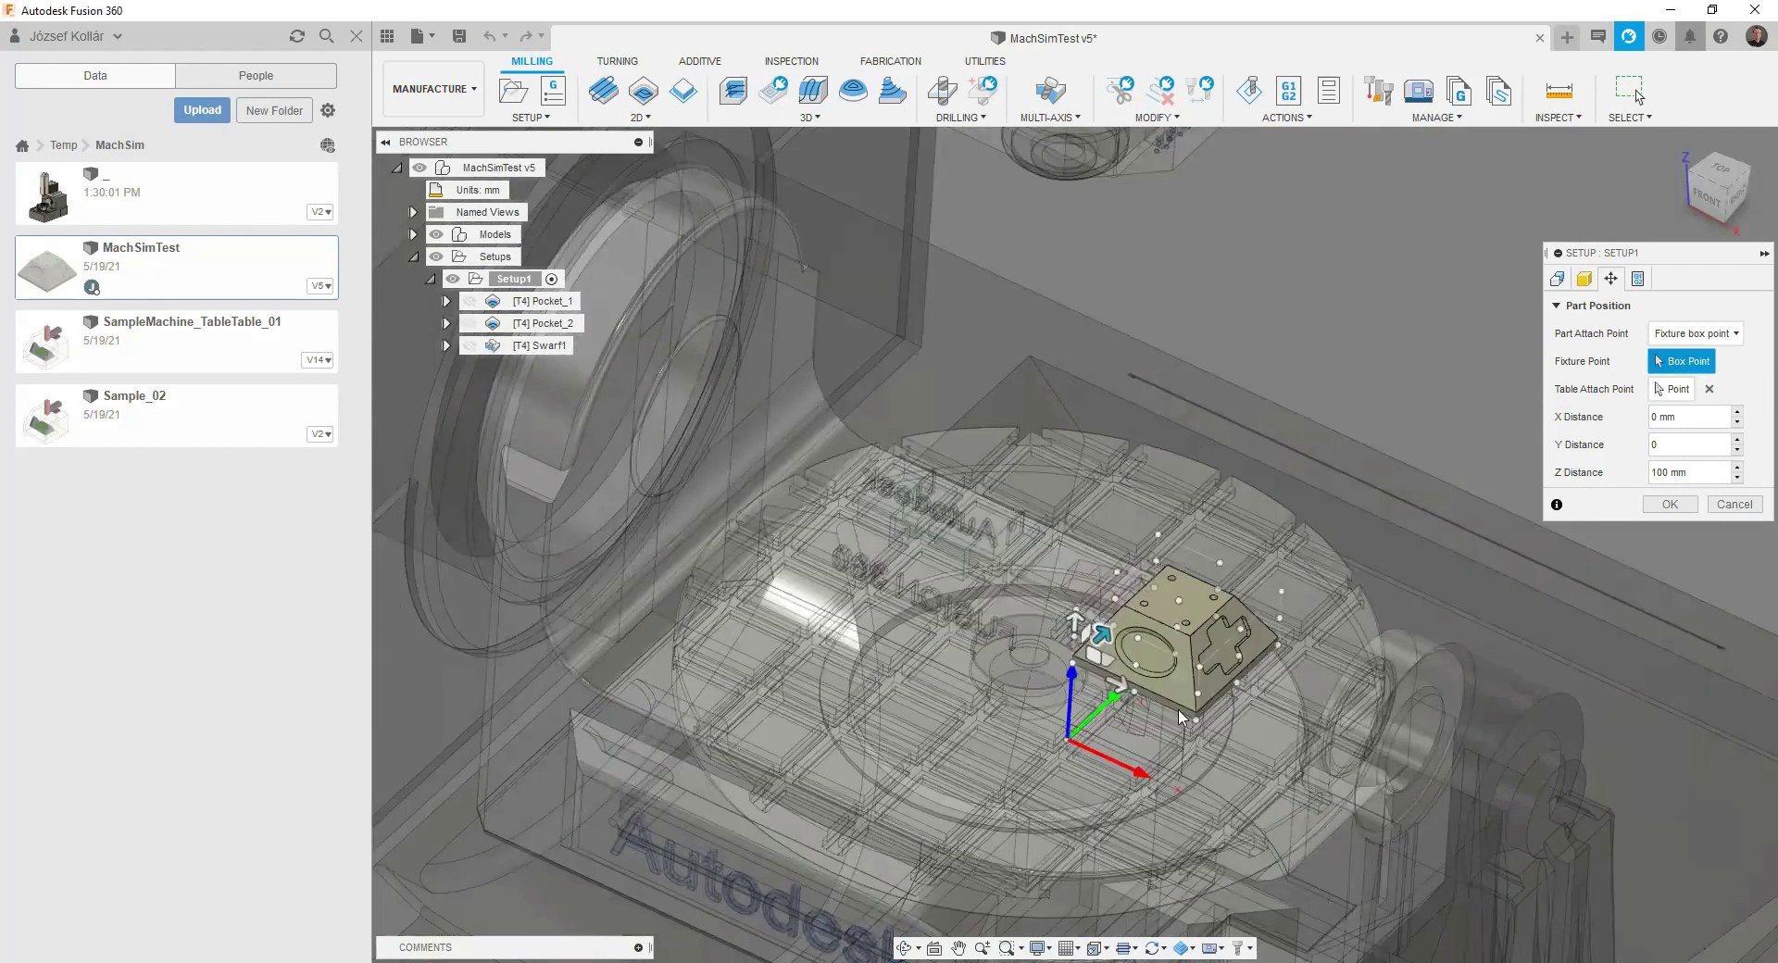
double_click(1703, 469)
type("0")
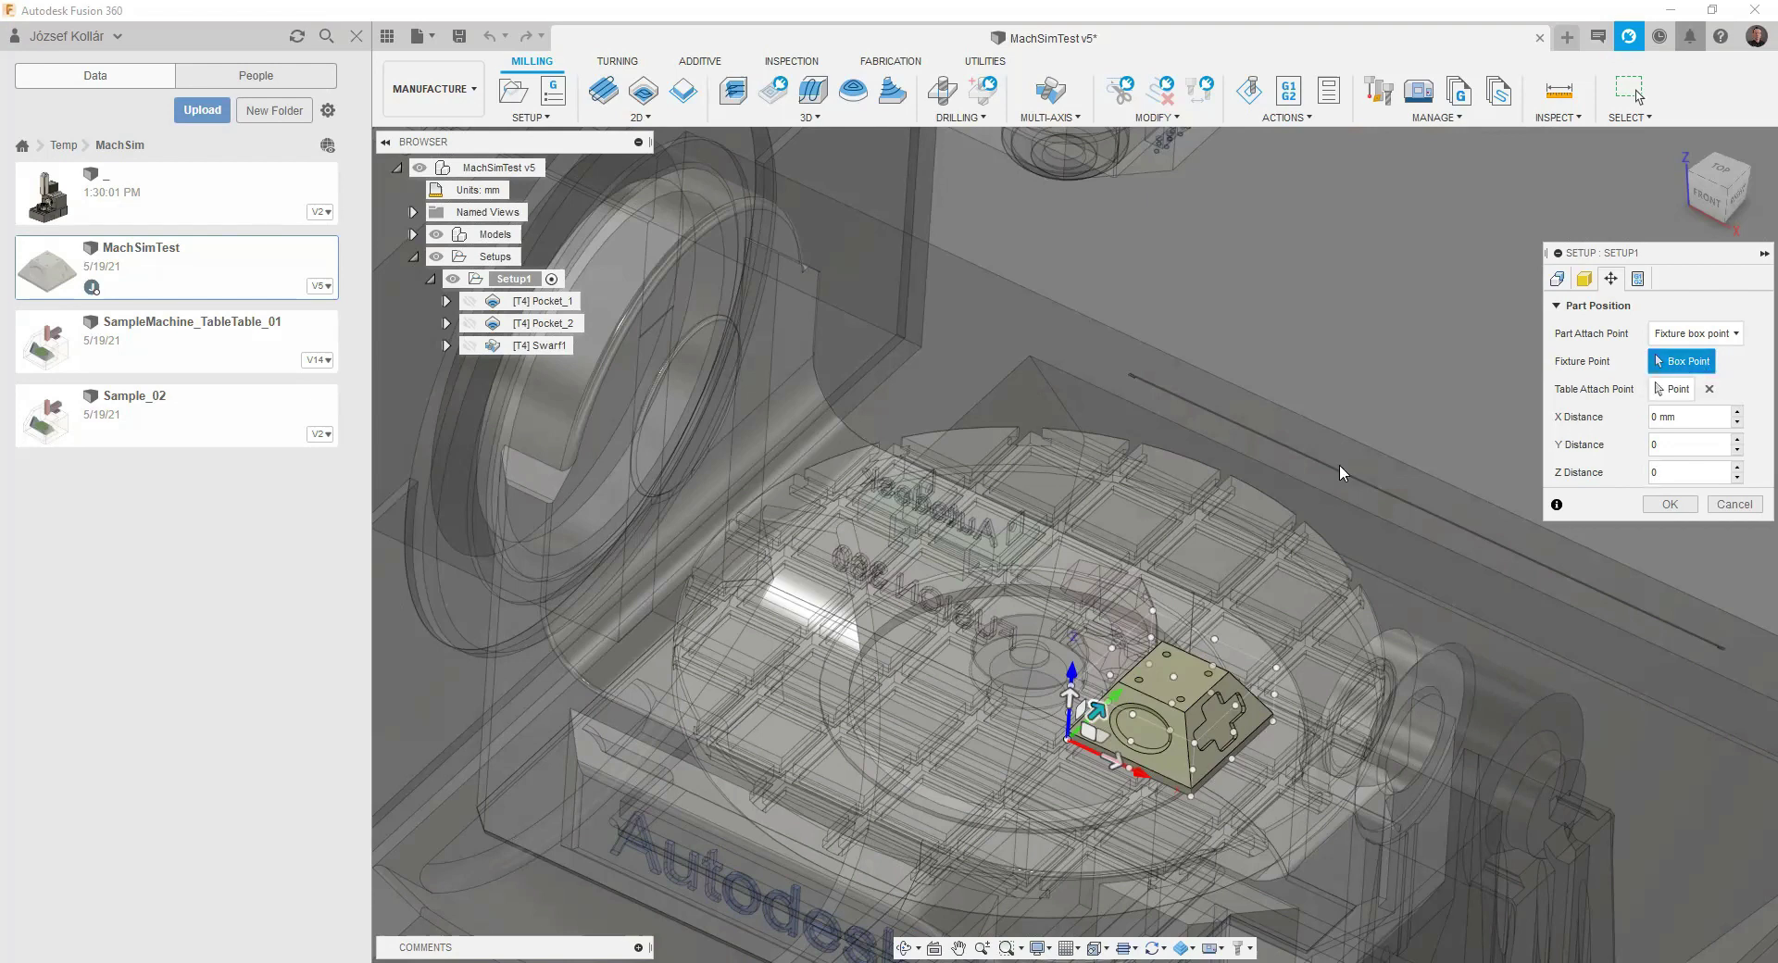
left_click(1176, 683)
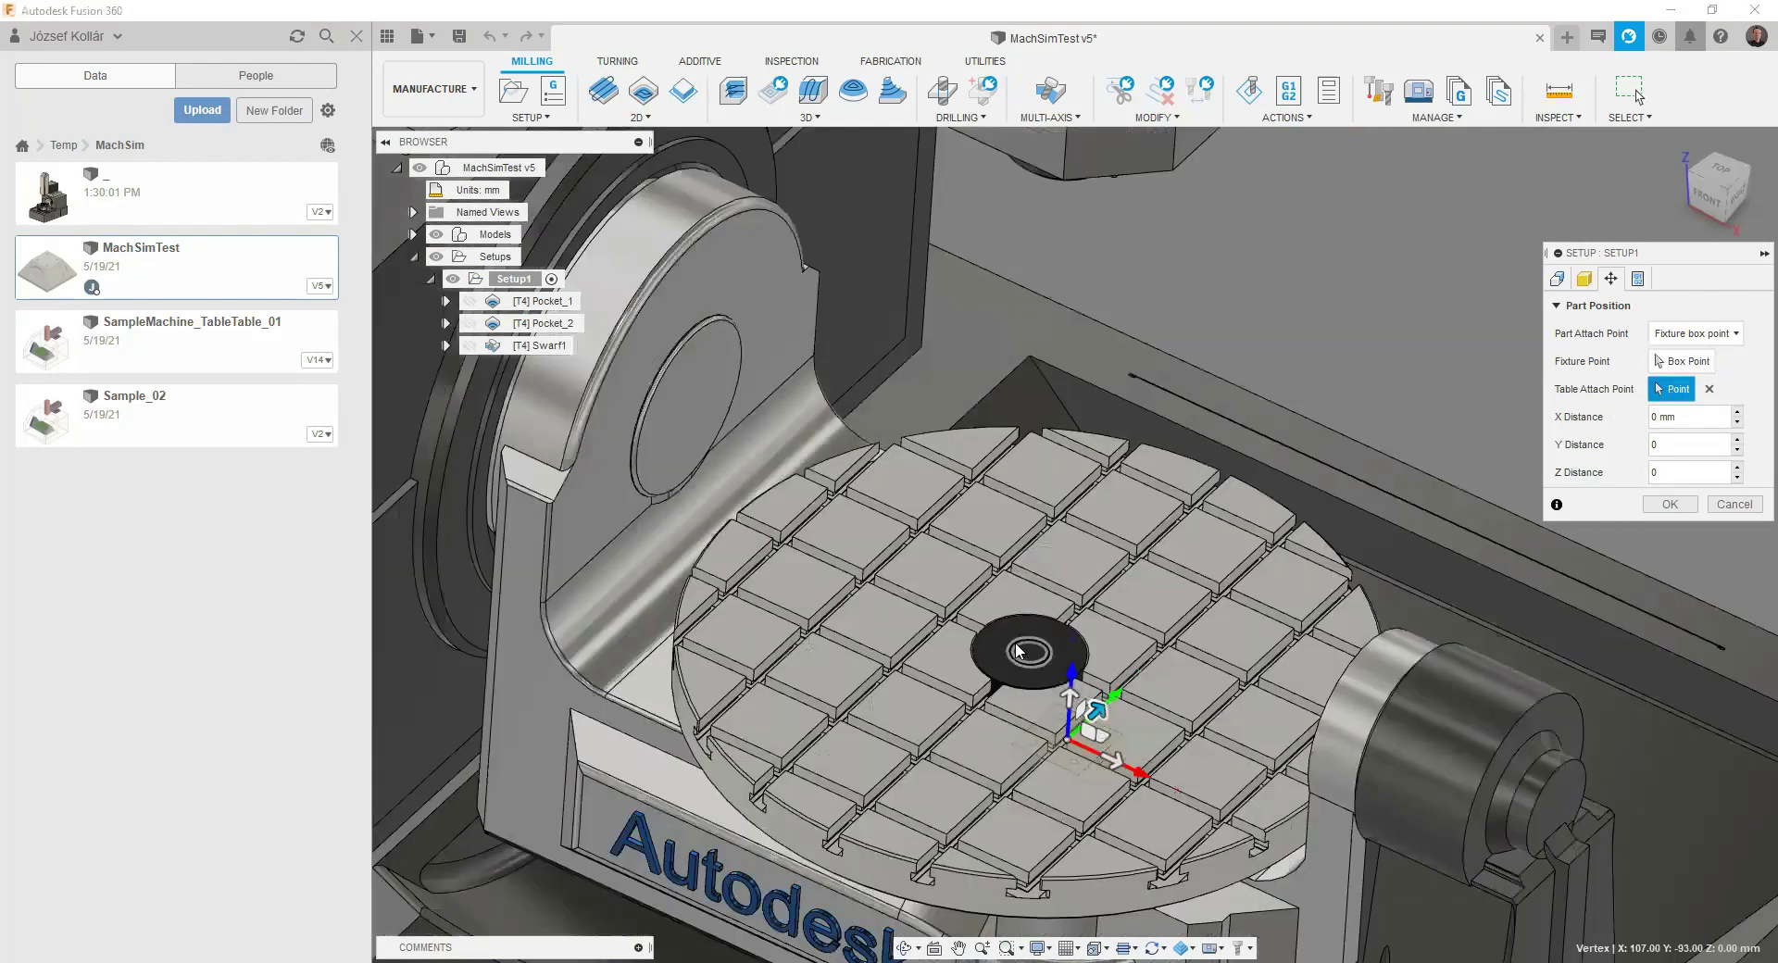
left_click(1016, 650)
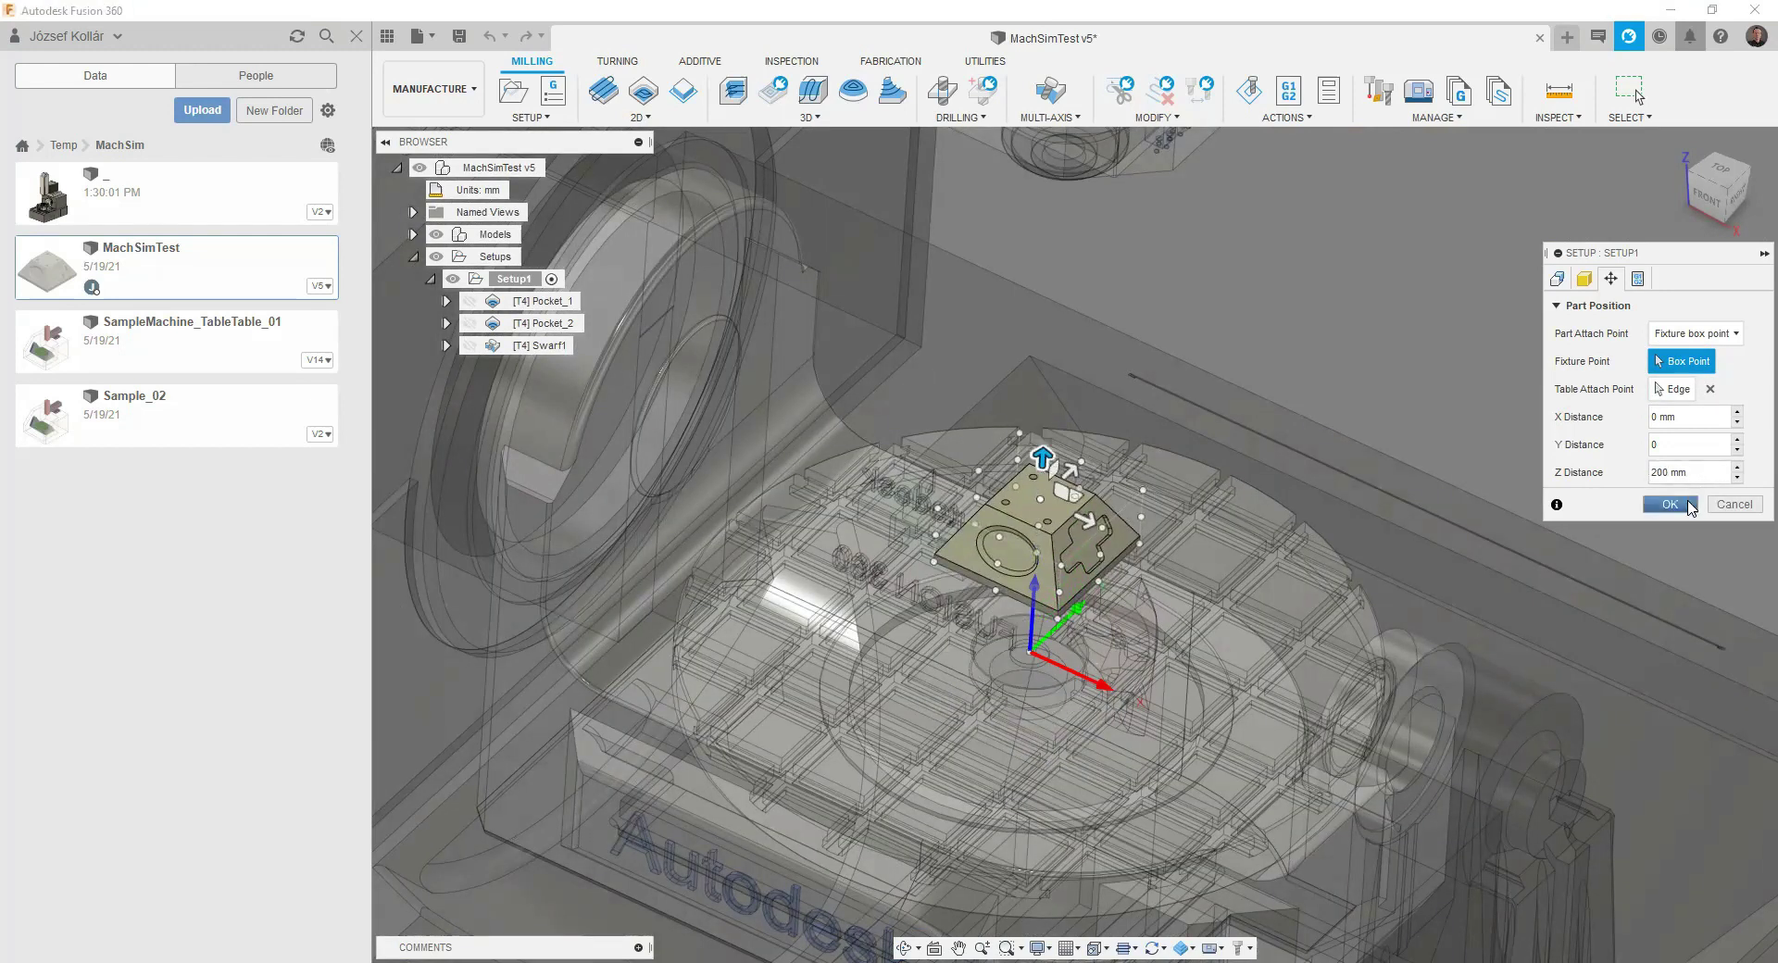
type("200")
left_click(1672, 503)
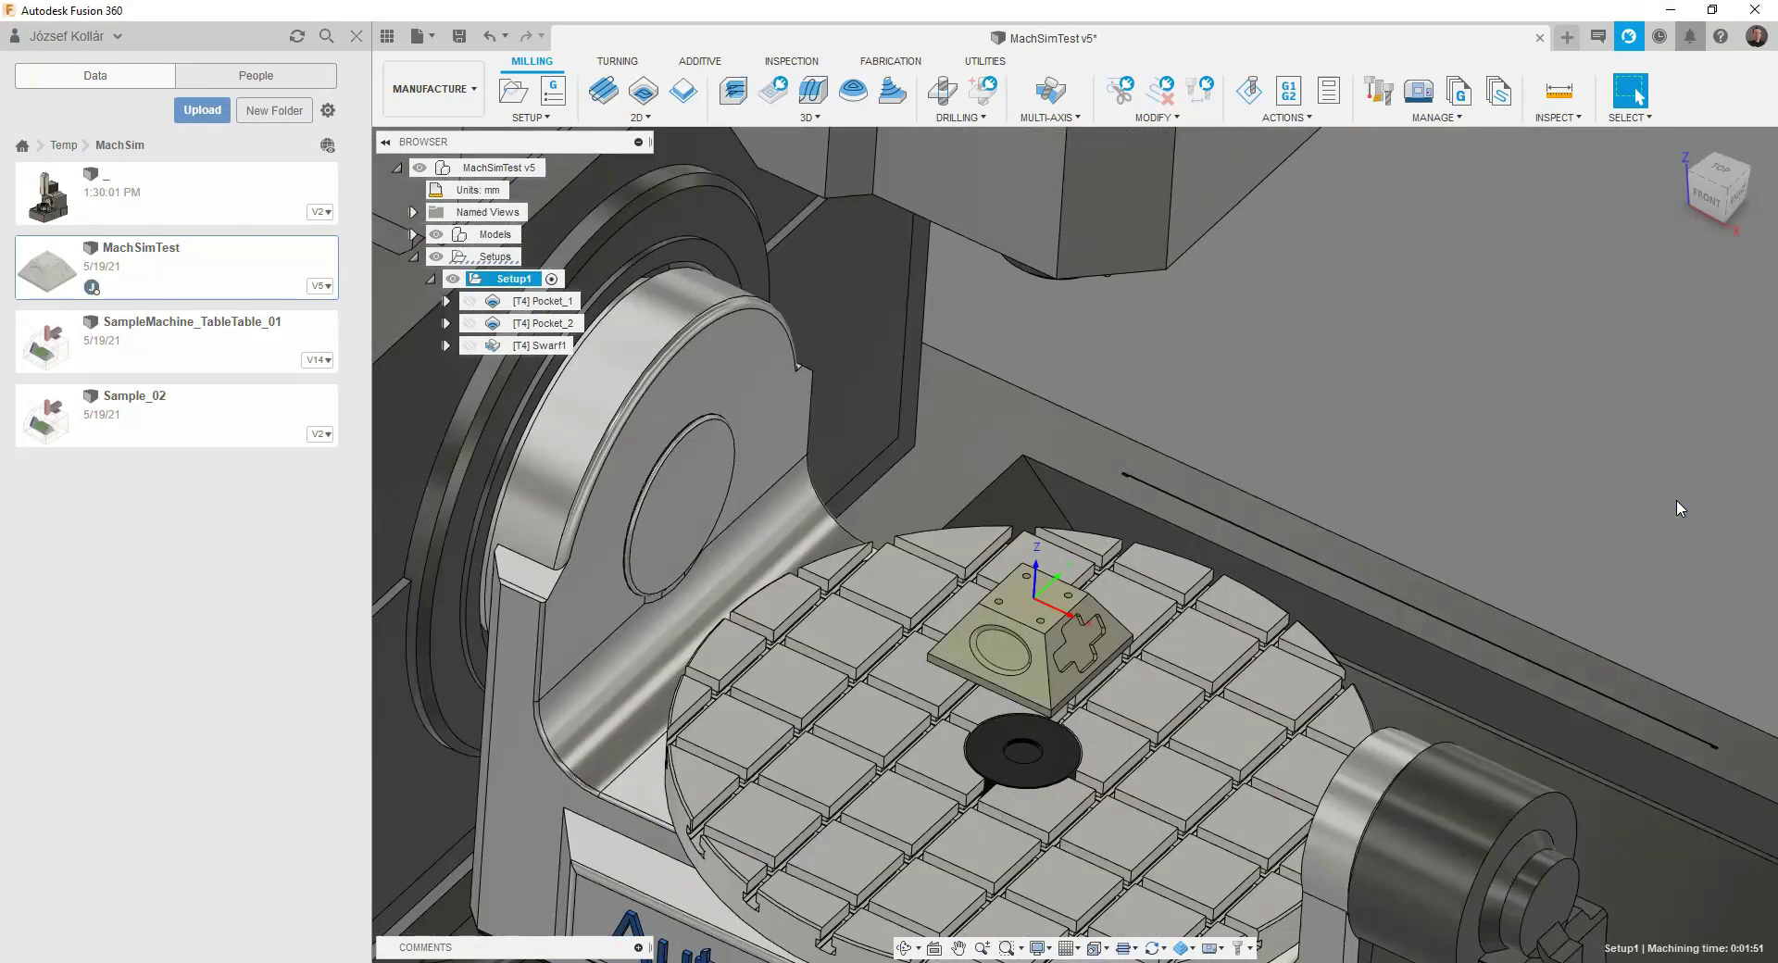
scroll(1483, 520, "down", 2)
scroll(1483, 519, "down", 2)
scroll(1483, 519, "down", 2)
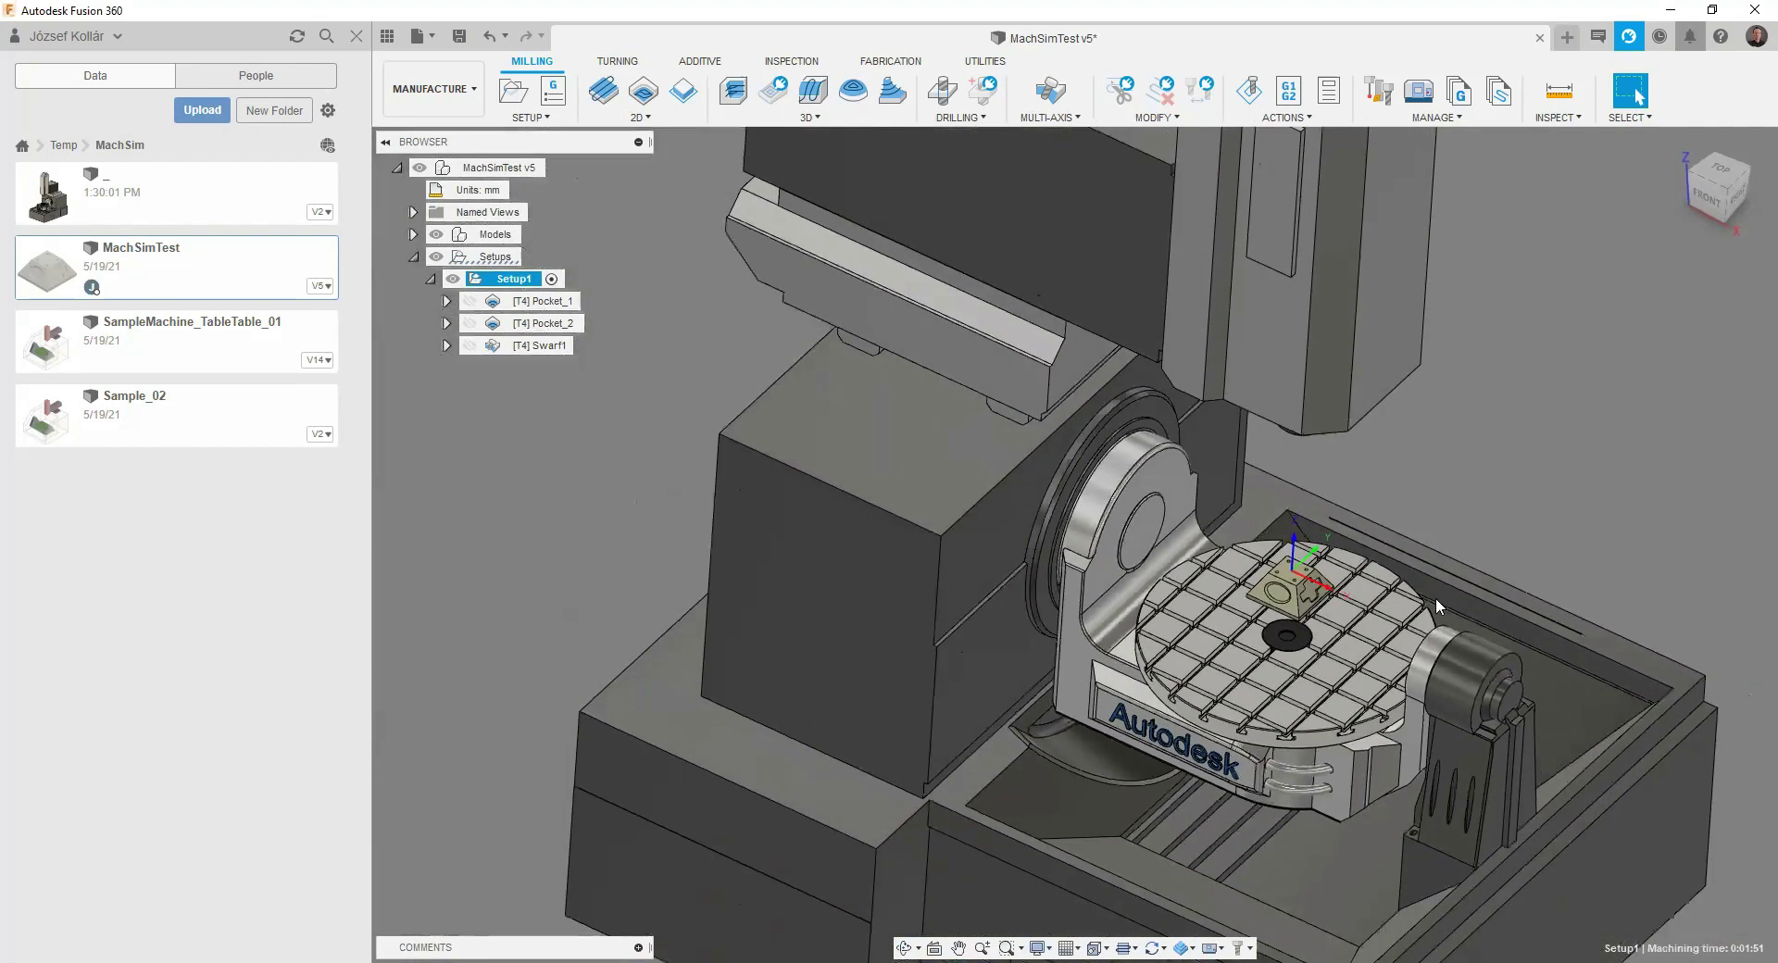
mouse_move(1435, 597)
middle_mouse_down("shift")
mouse_move(1379, 562)
mouse_move(1314, 555)
middle_mouse_up("shift")
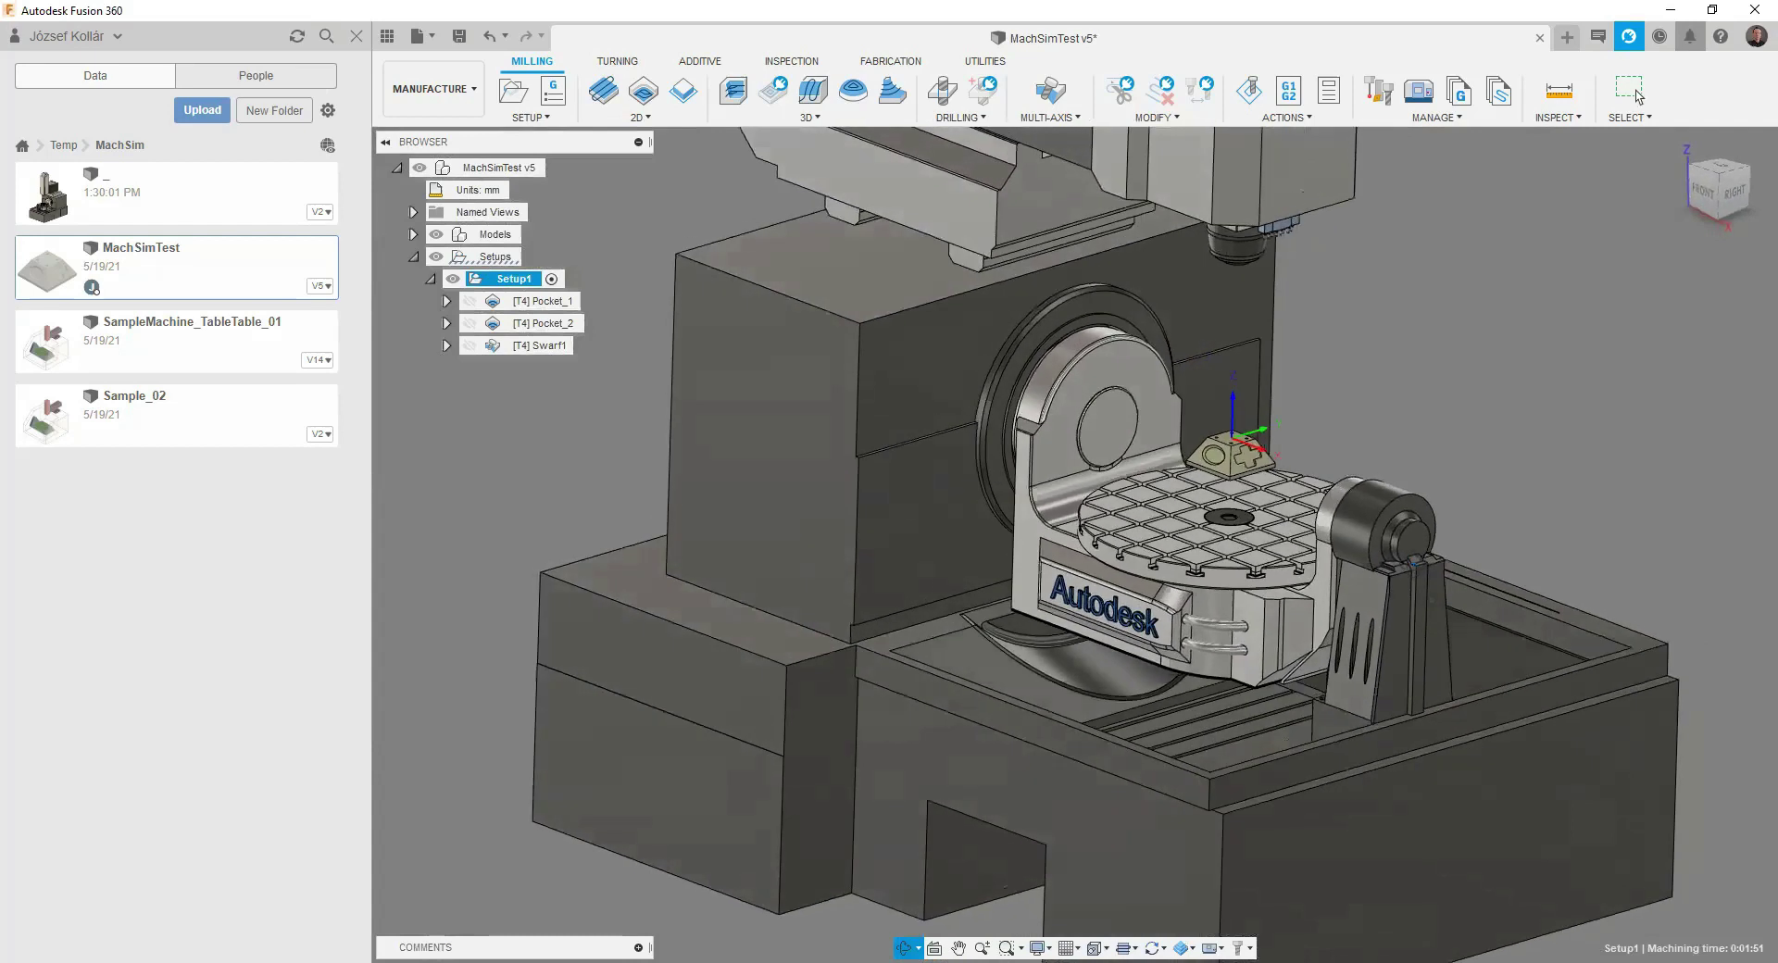
left_click(1636, 94)
scroll(1358, 411, "up", 1)
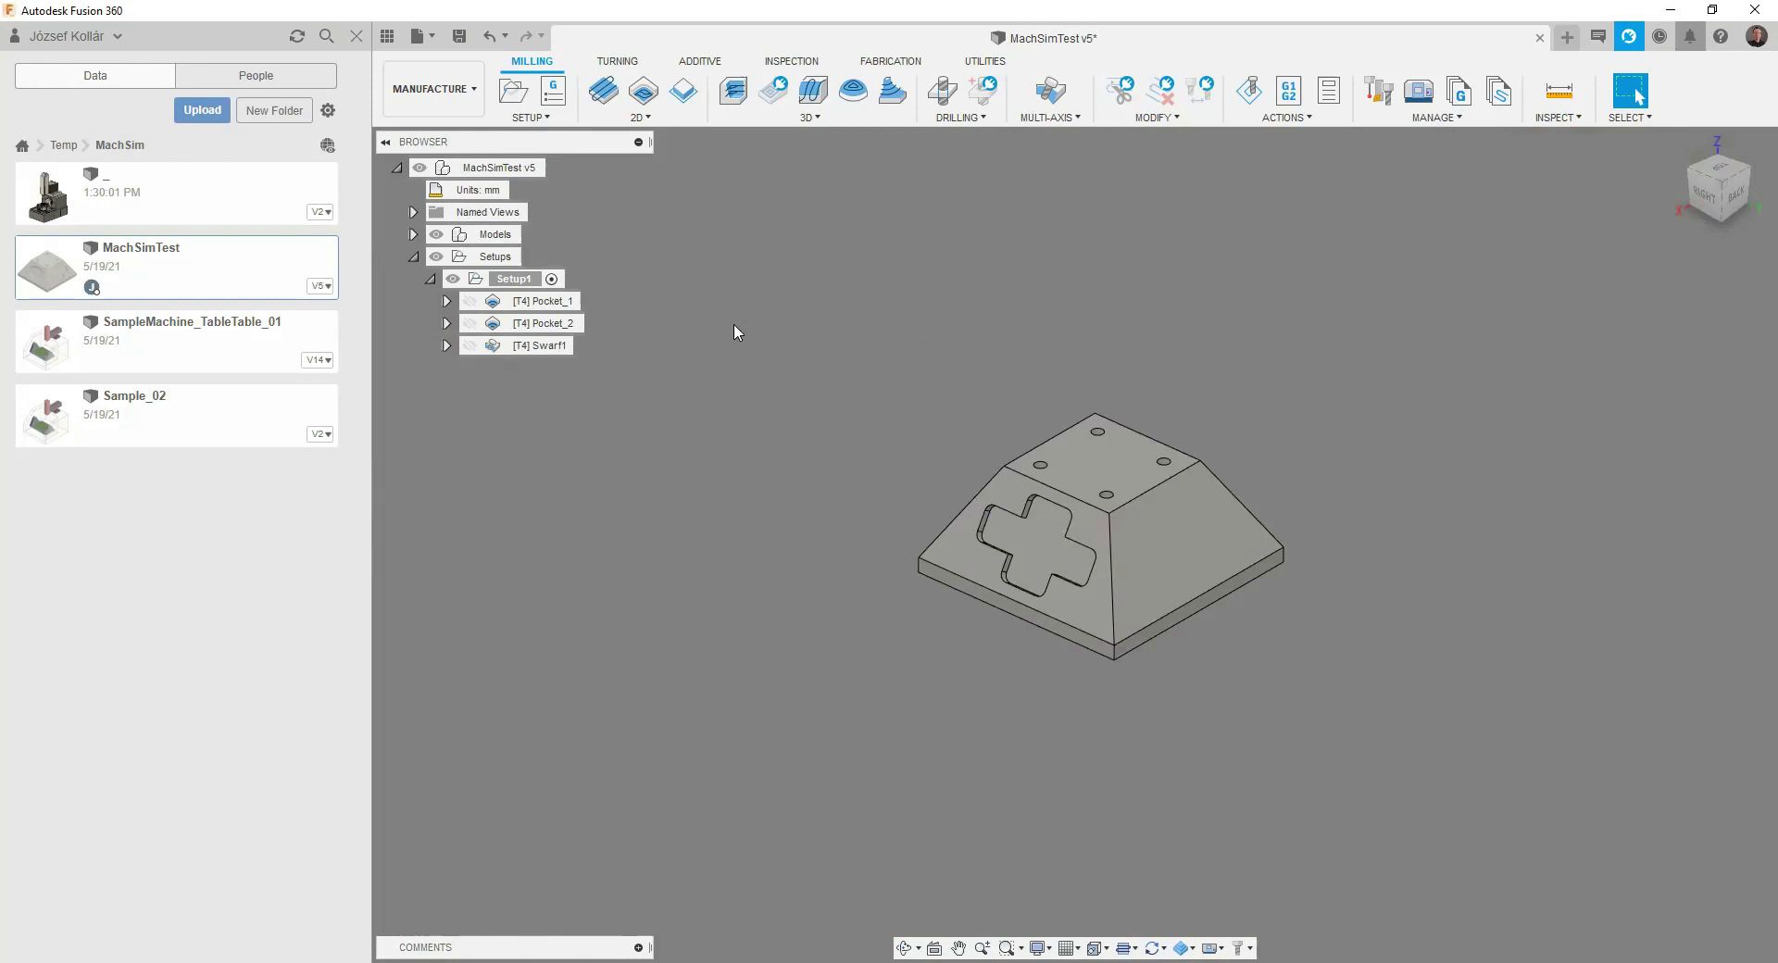
- Machine-simulate [T4] Pocket_1, pause it mid-pocket, then close the simulation
left_click(544, 302)
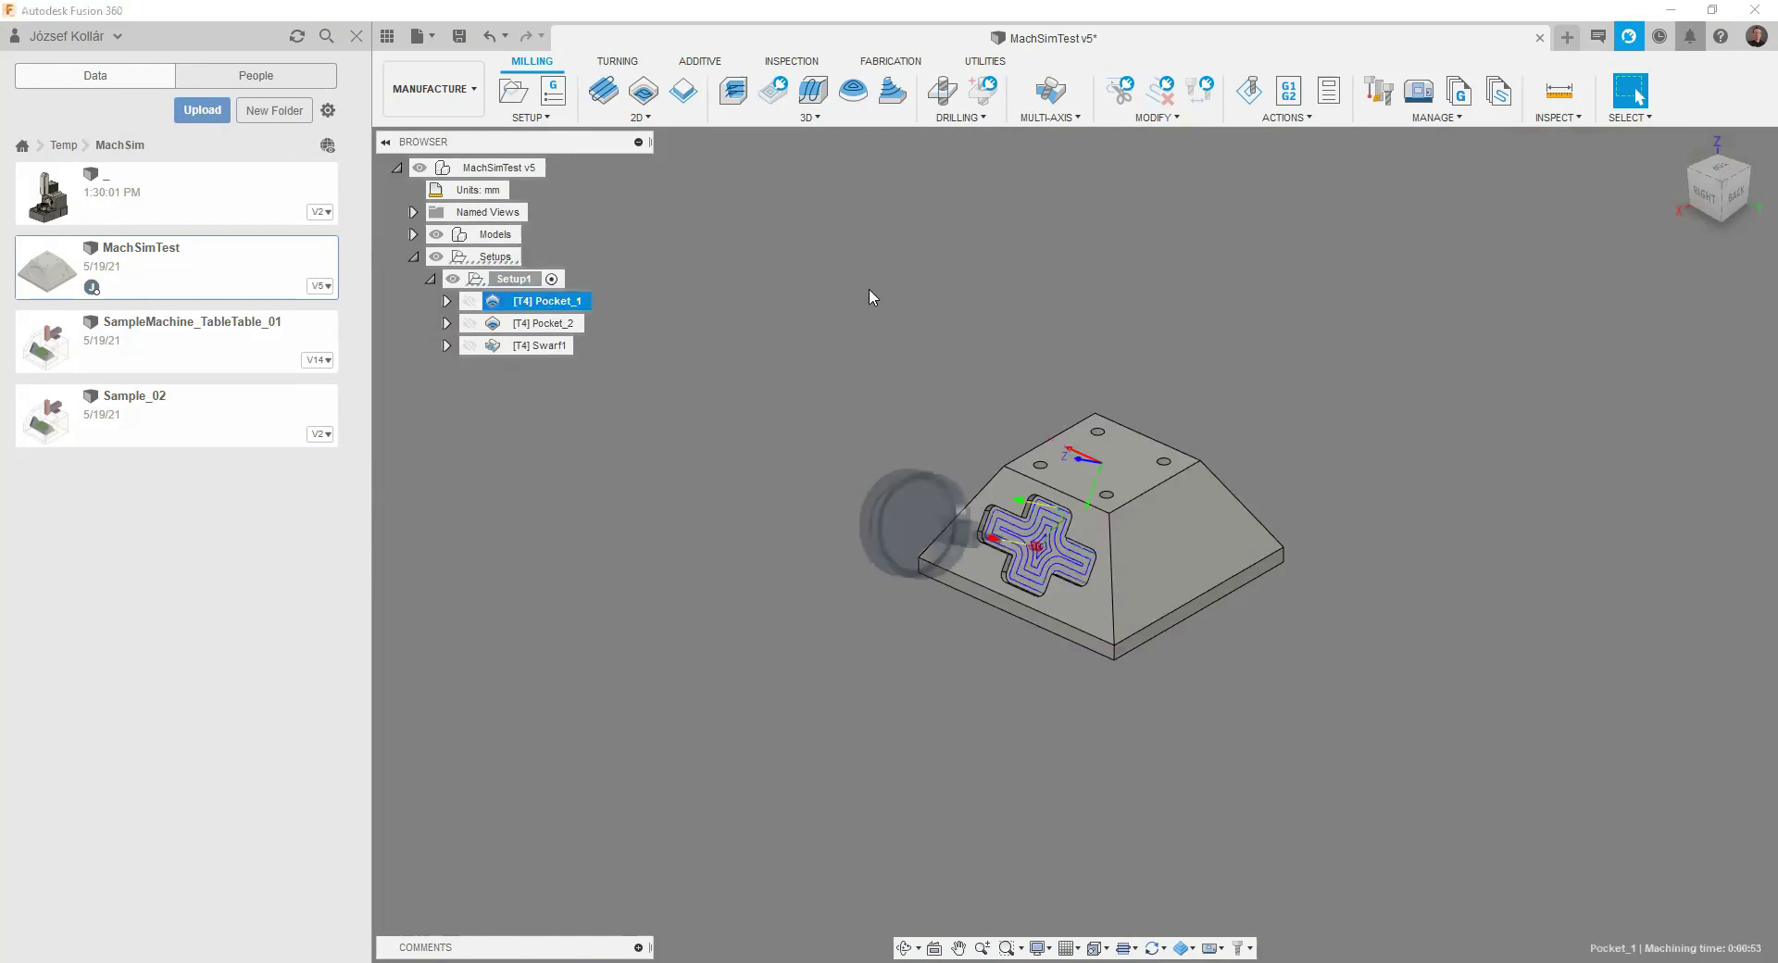
mouse_move(541, 300)
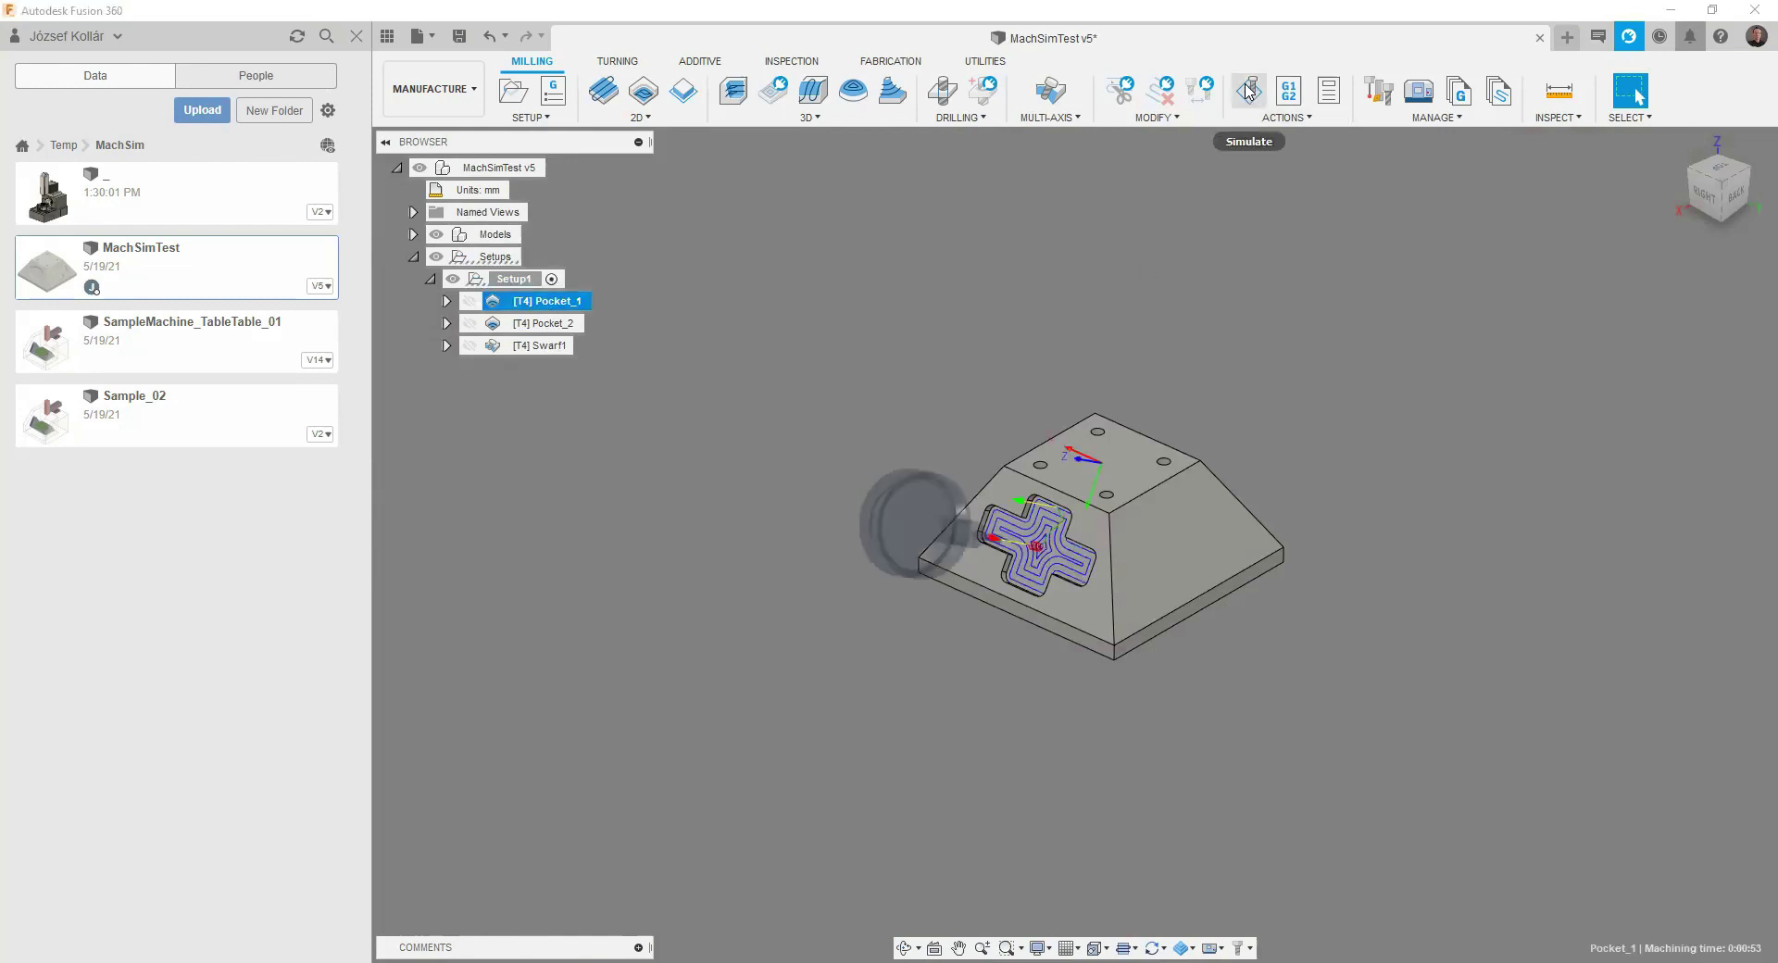
left_click(1248, 90)
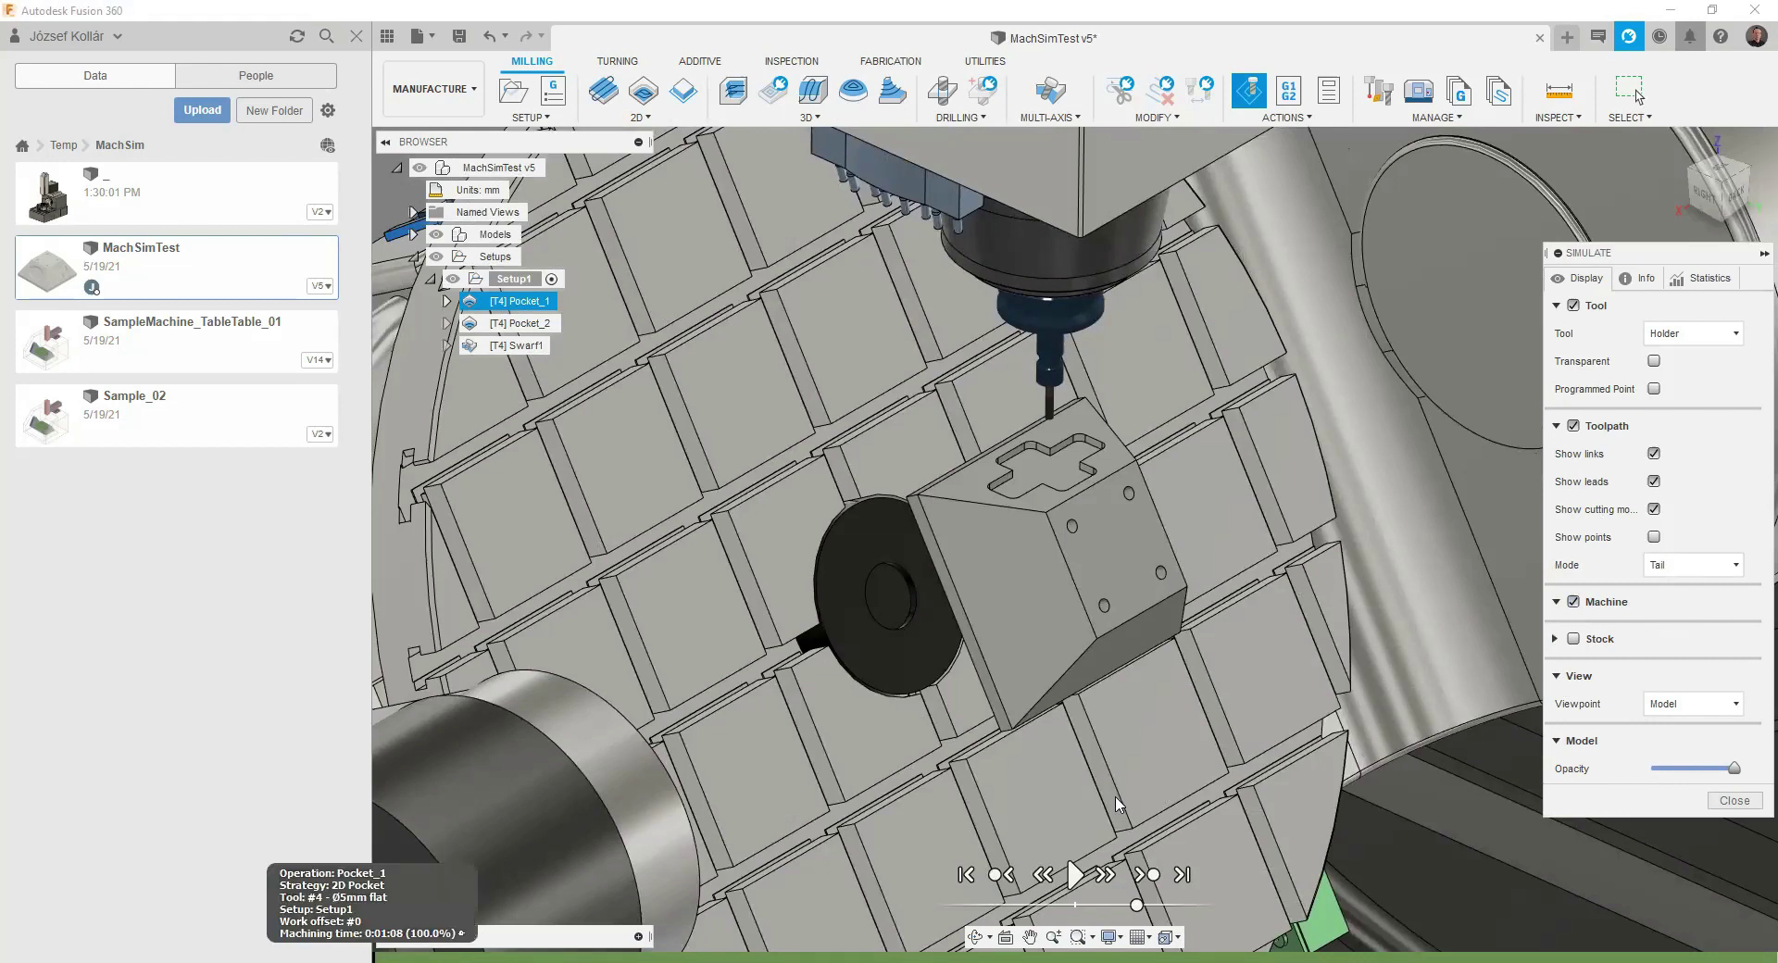
left_click(1074, 874)
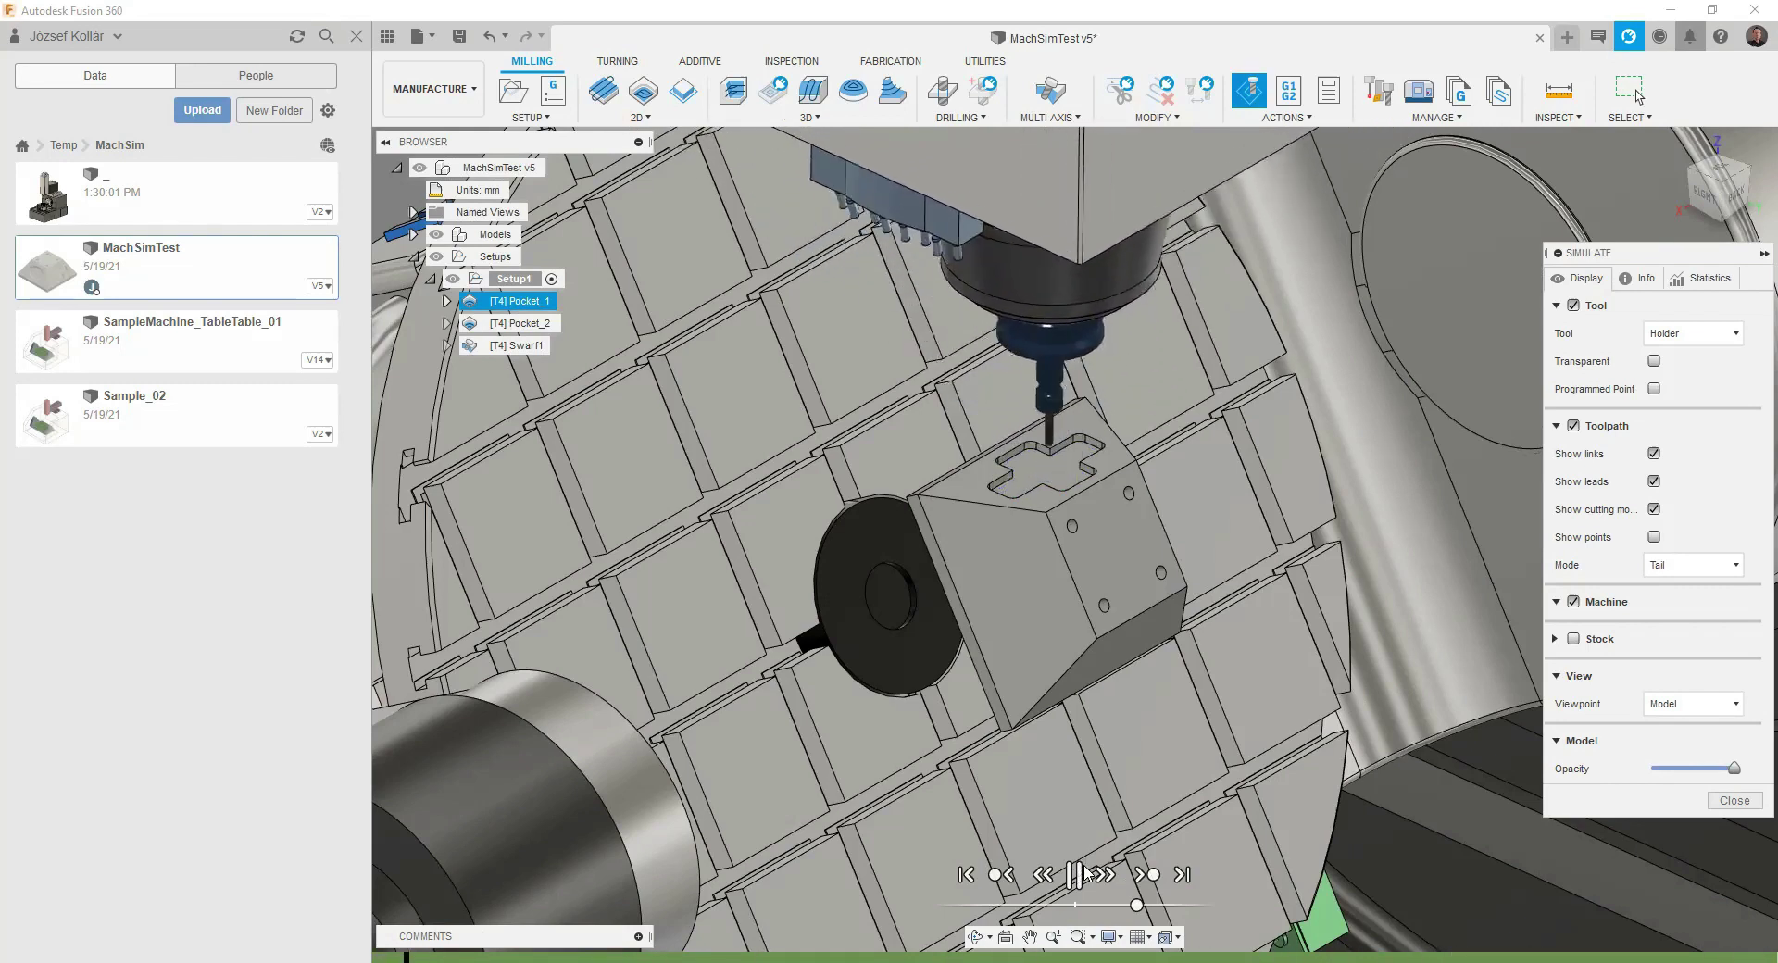
left_click(1084, 874)
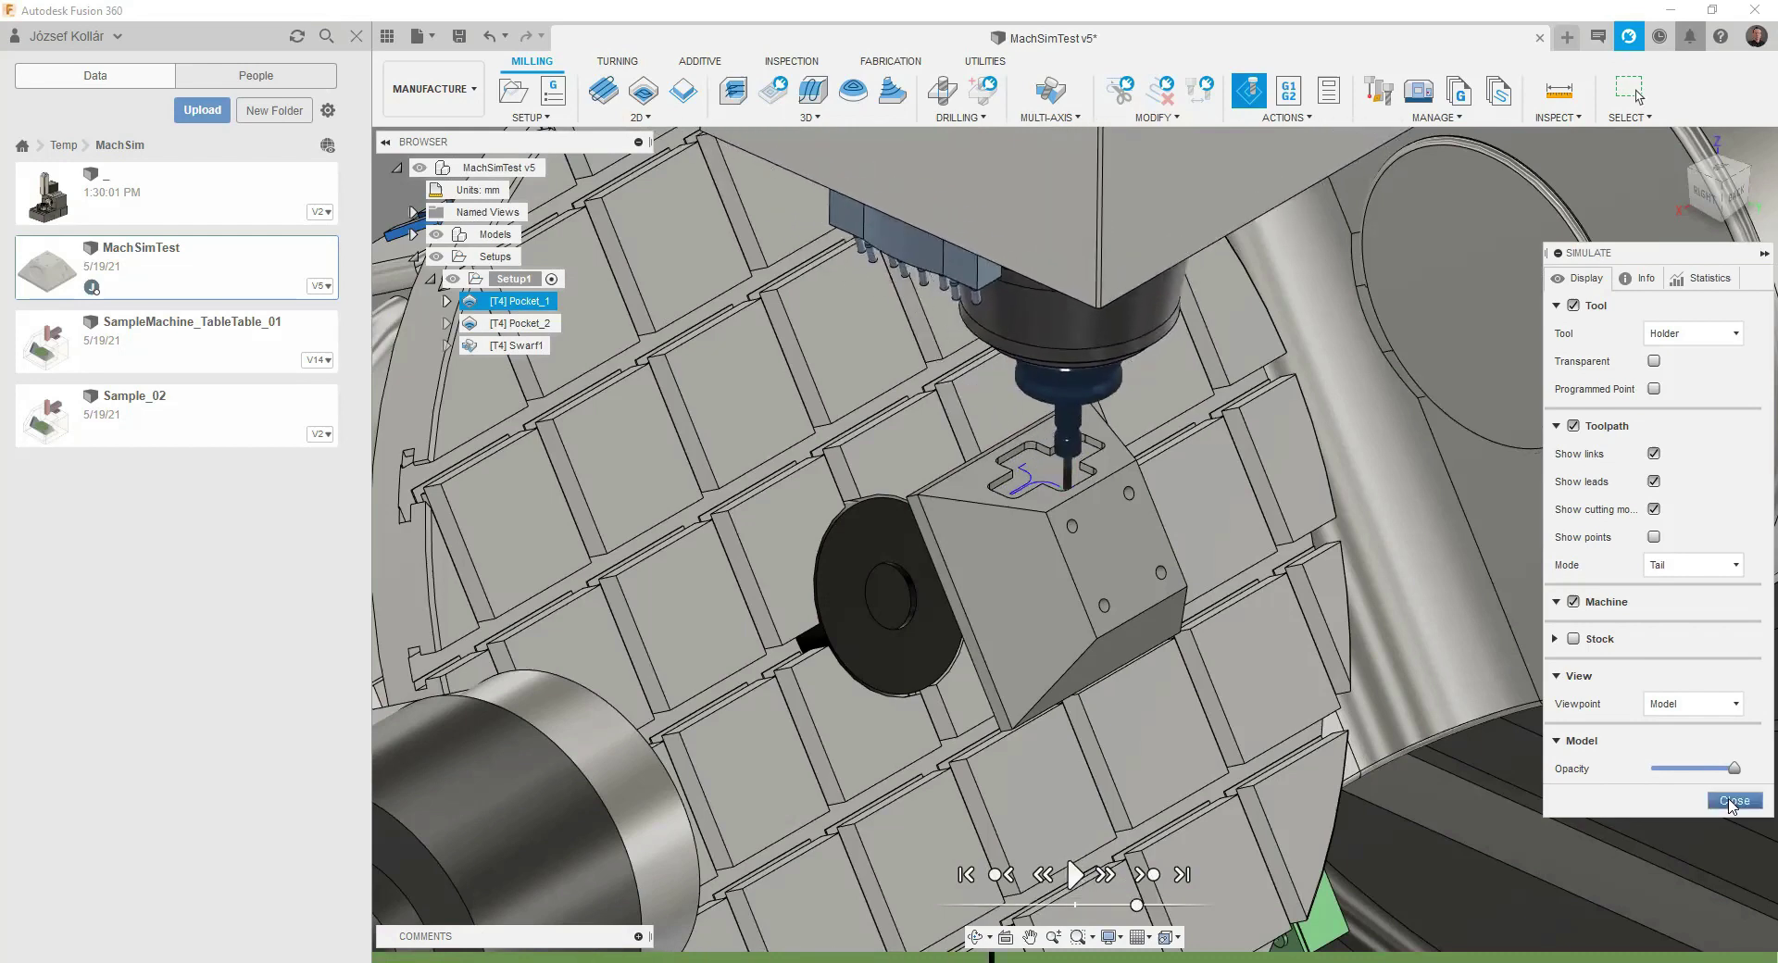
left_click(1730, 801)
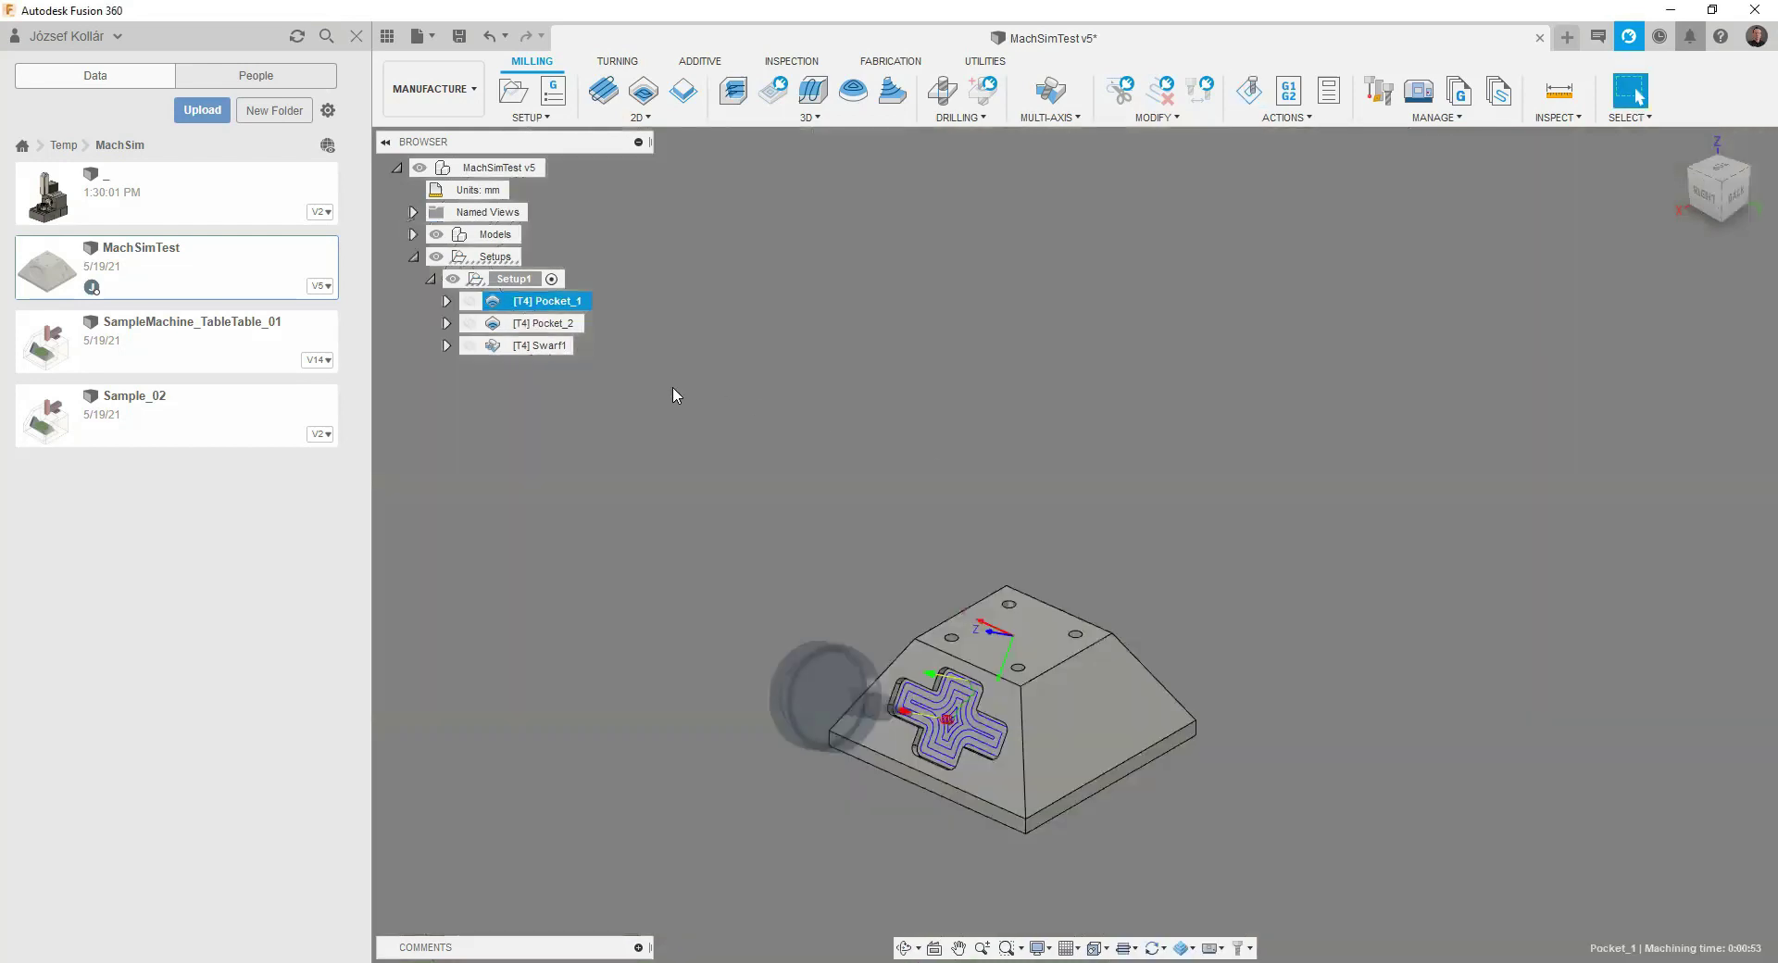
- Machine-simulate [T4] Swarf1, orbiting around the machine to watch the cut, then exit
left_click(546, 346)
mouse_move(940, 786)
middle_mouse_down("shift")
mouse_move(1087, 825)
mouse_move(1064, 853)
mouse_move(1065, 723)
middle_mouse_up("shift")
left_click(1249, 90)
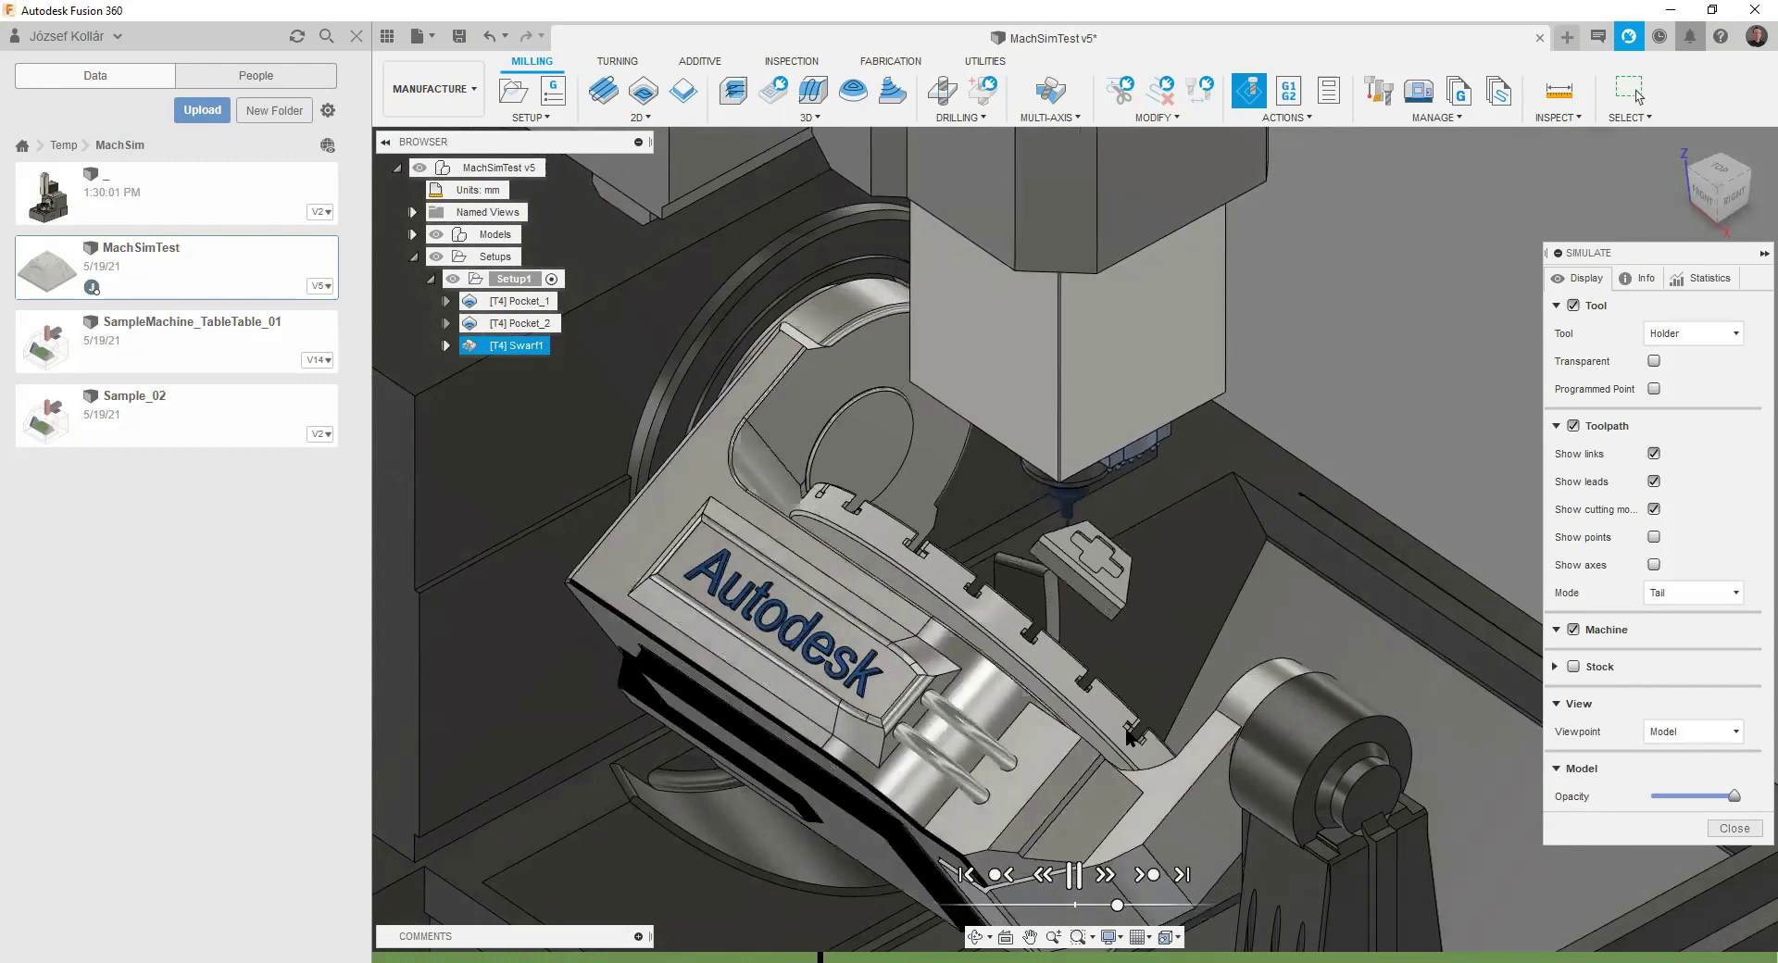
mouse_move(1127, 736)
middle_mouse_down("shift")
mouse_move(1099, 663)
mouse_move(1044, 808)
middle_mouse_up("shift")
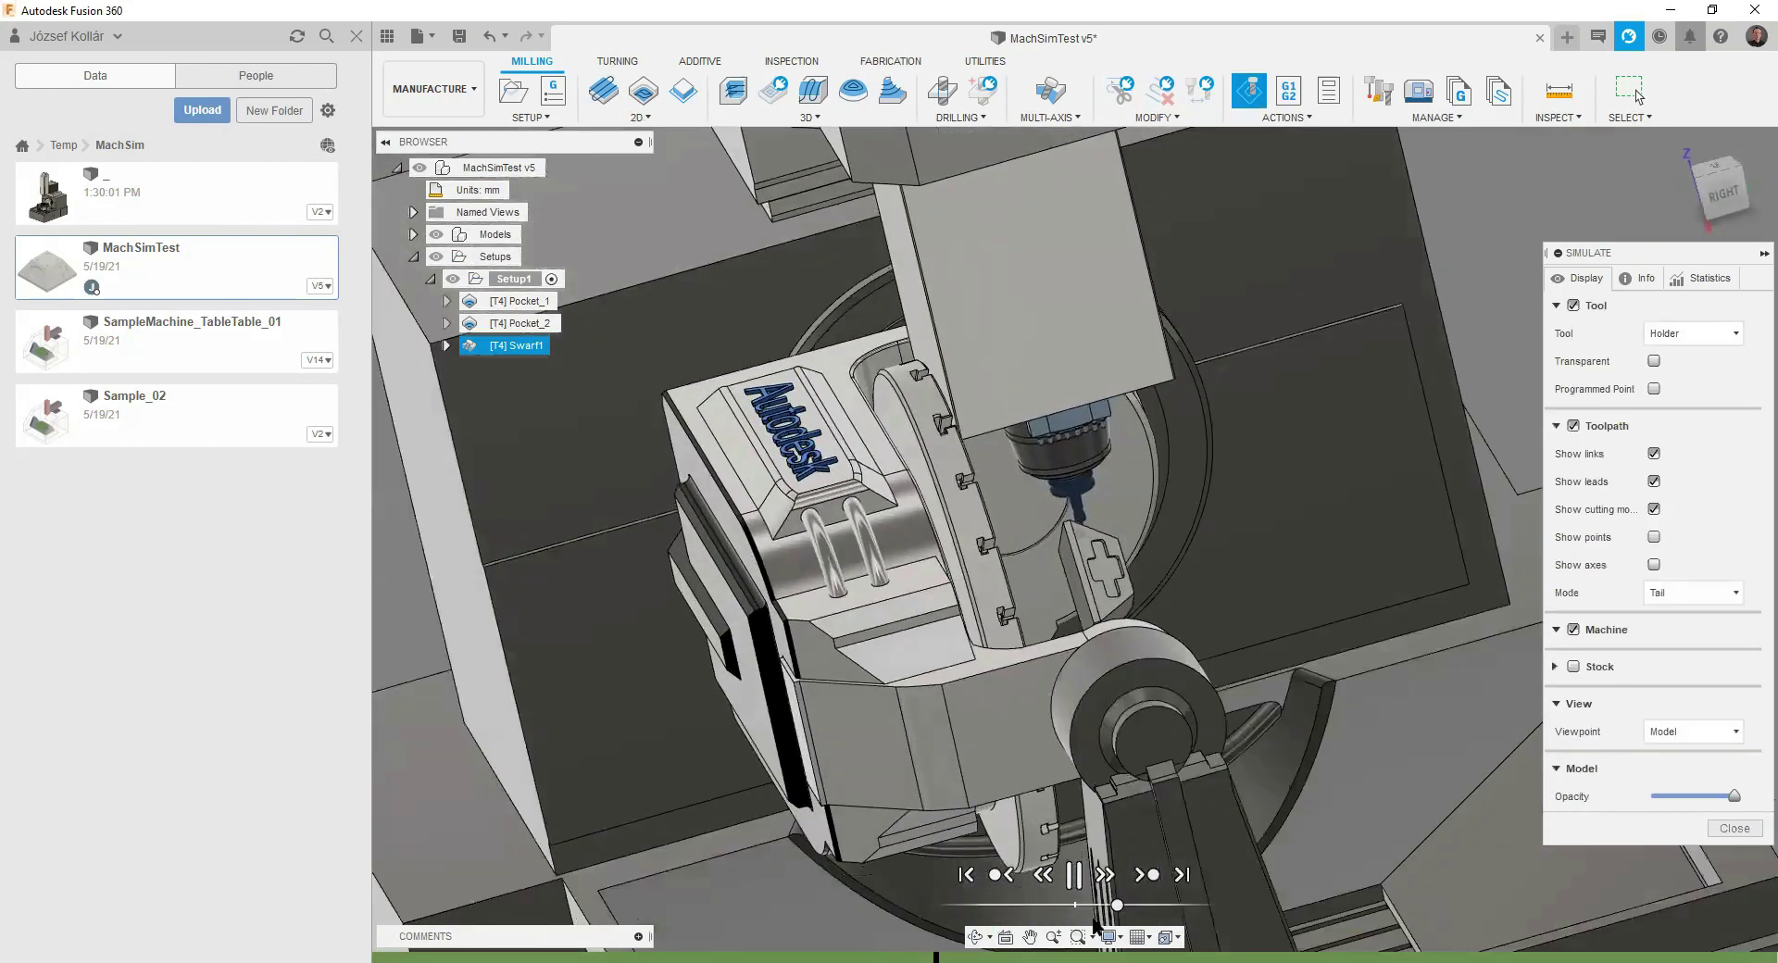
scroll(1043, 808, "down", 2)
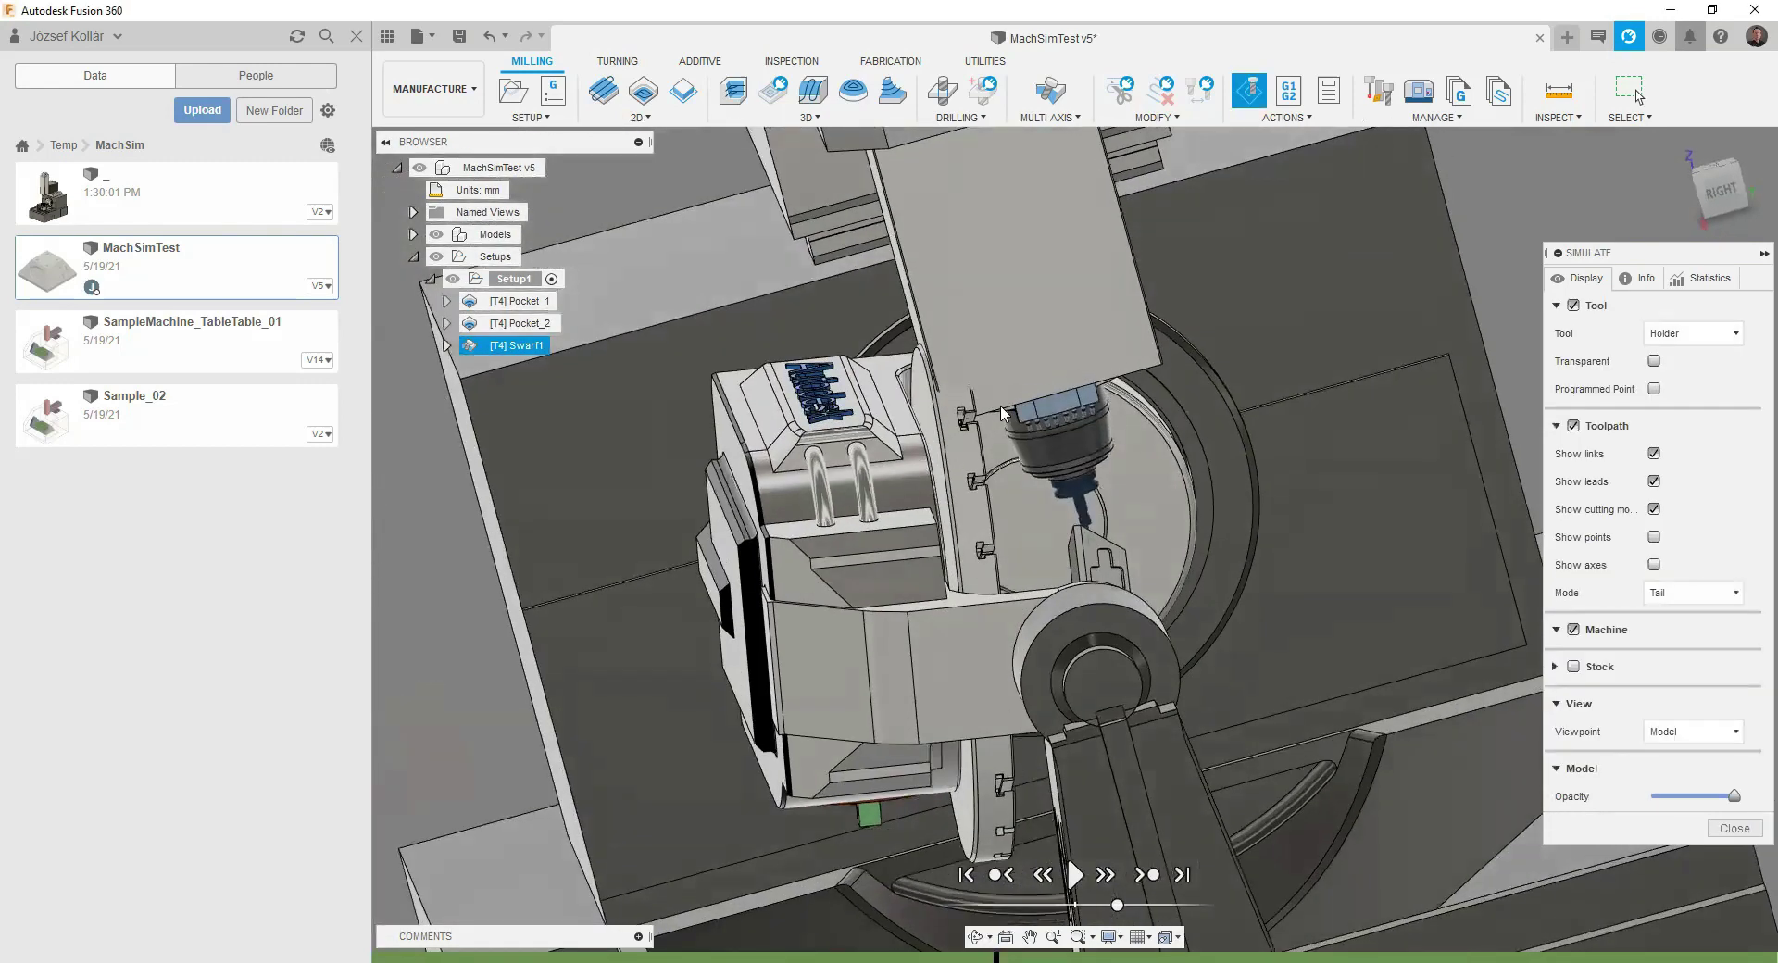
scroll(1037, 695, "up", 5)
mouse_move(1037, 694)
middle_mouse_down("shift")
mouse_move(1028, 590)
mouse_move(1076, 604)
middle_mouse_up("shift")
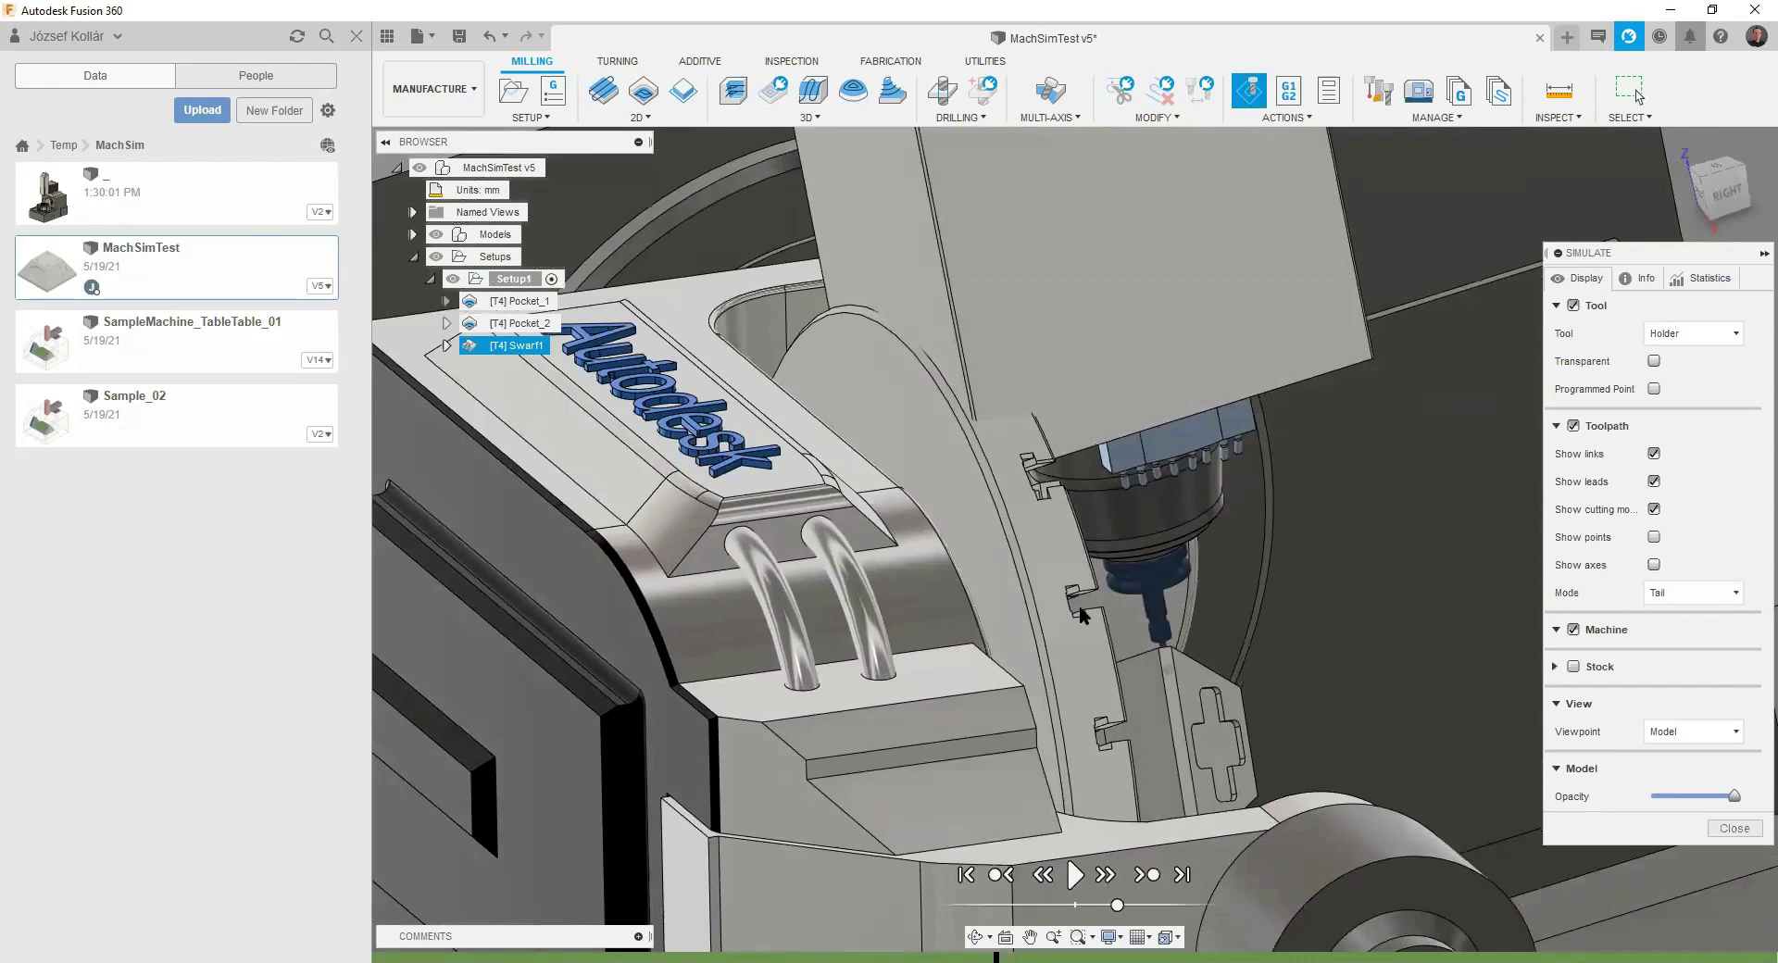
mouse_move(1076, 604)
middle_mouse_down("shift")
mouse_move(1087, 714)
mouse_move(1063, 724)
mouse_move(1117, 744)
middle_mouse_up("shift")
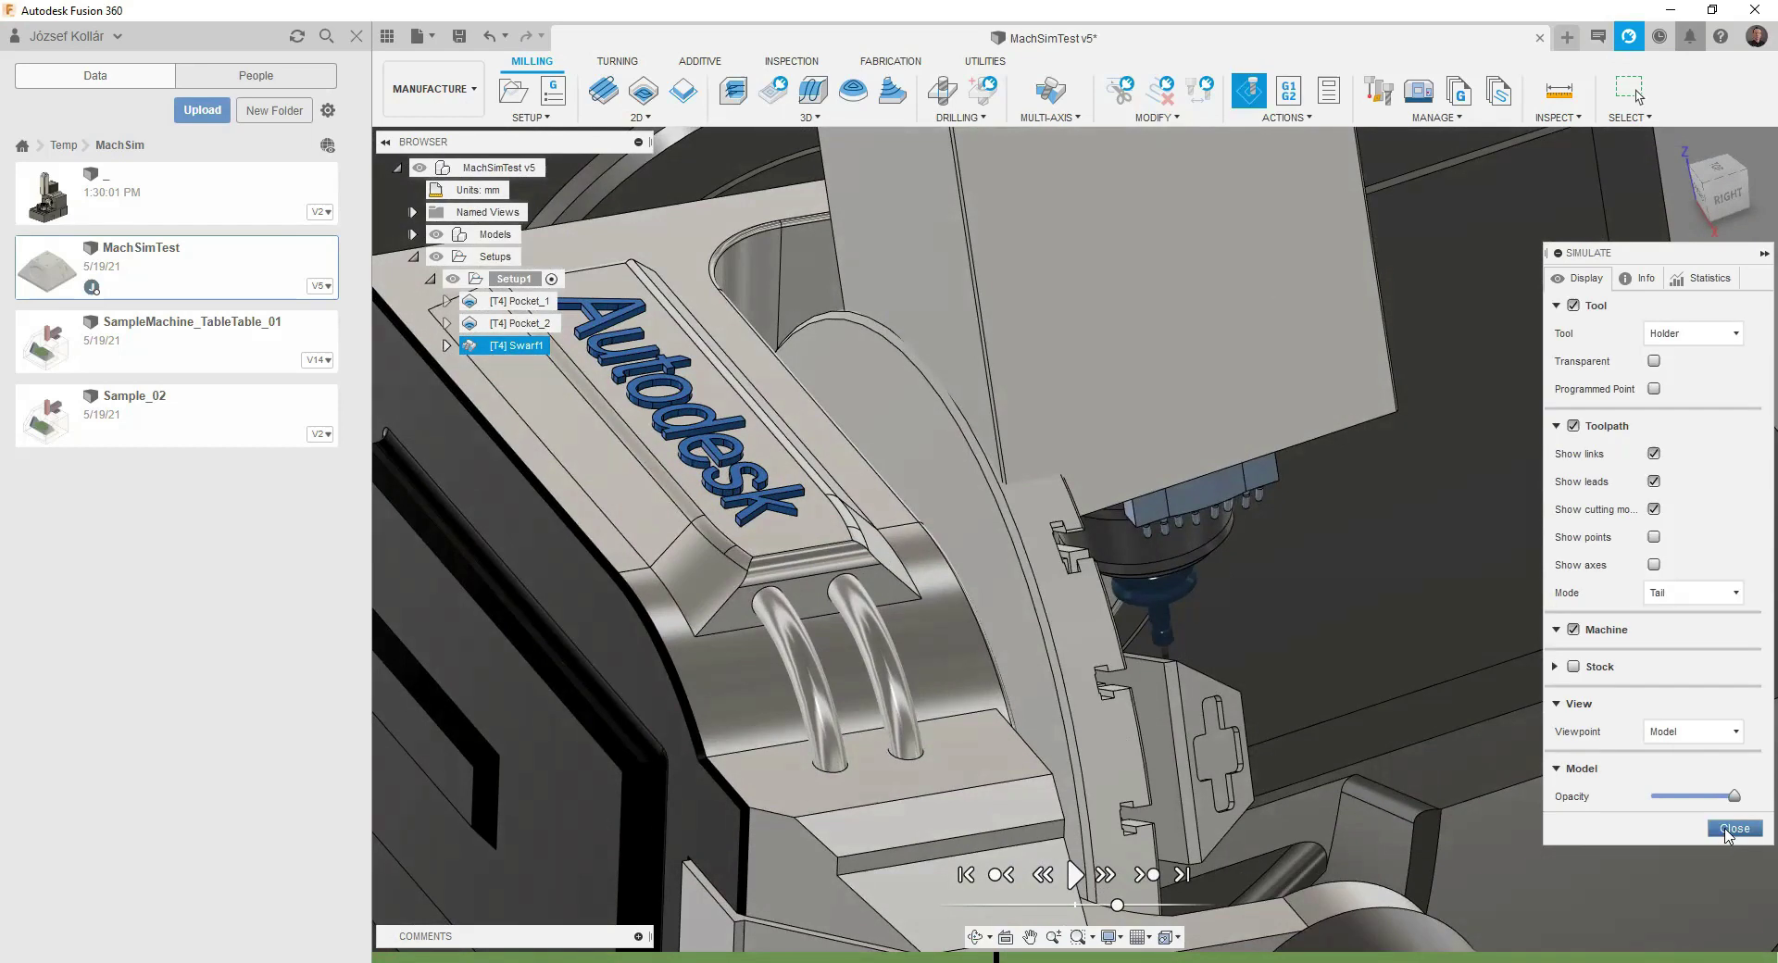
key("Escape")
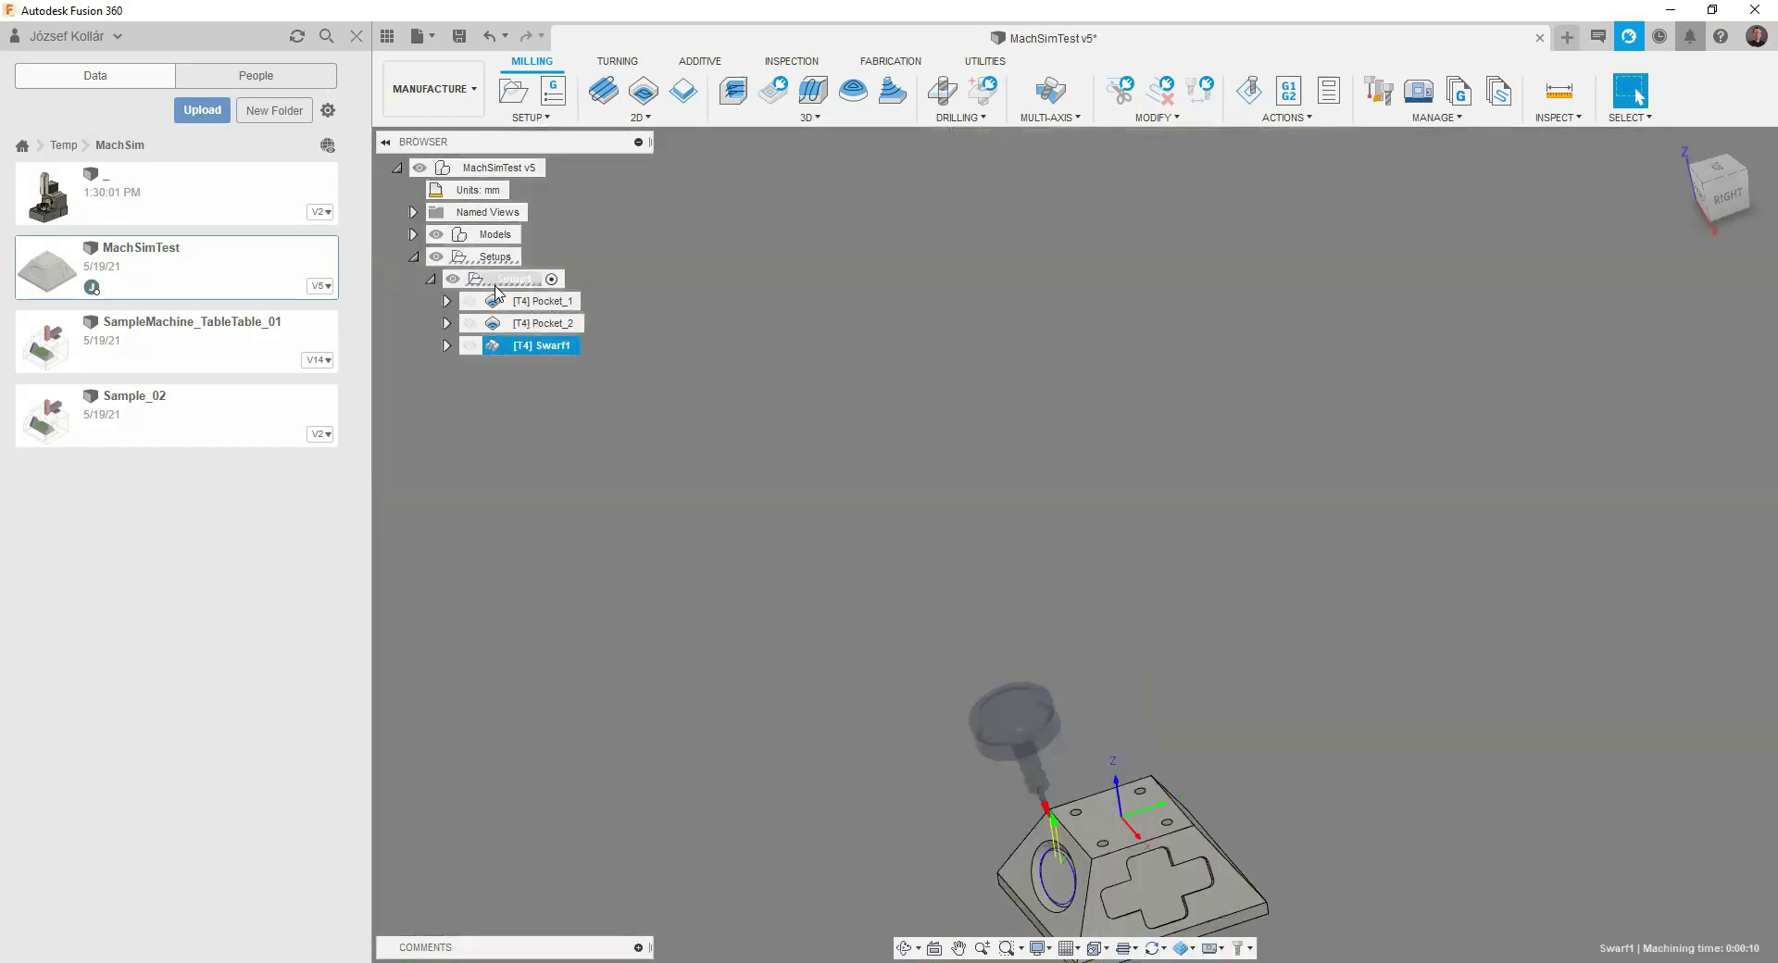
- Edit Setup1's part position, raising the part's Z distance from 200 mm to 340 mm
right_click(504, 282)
left_click(519, 309)
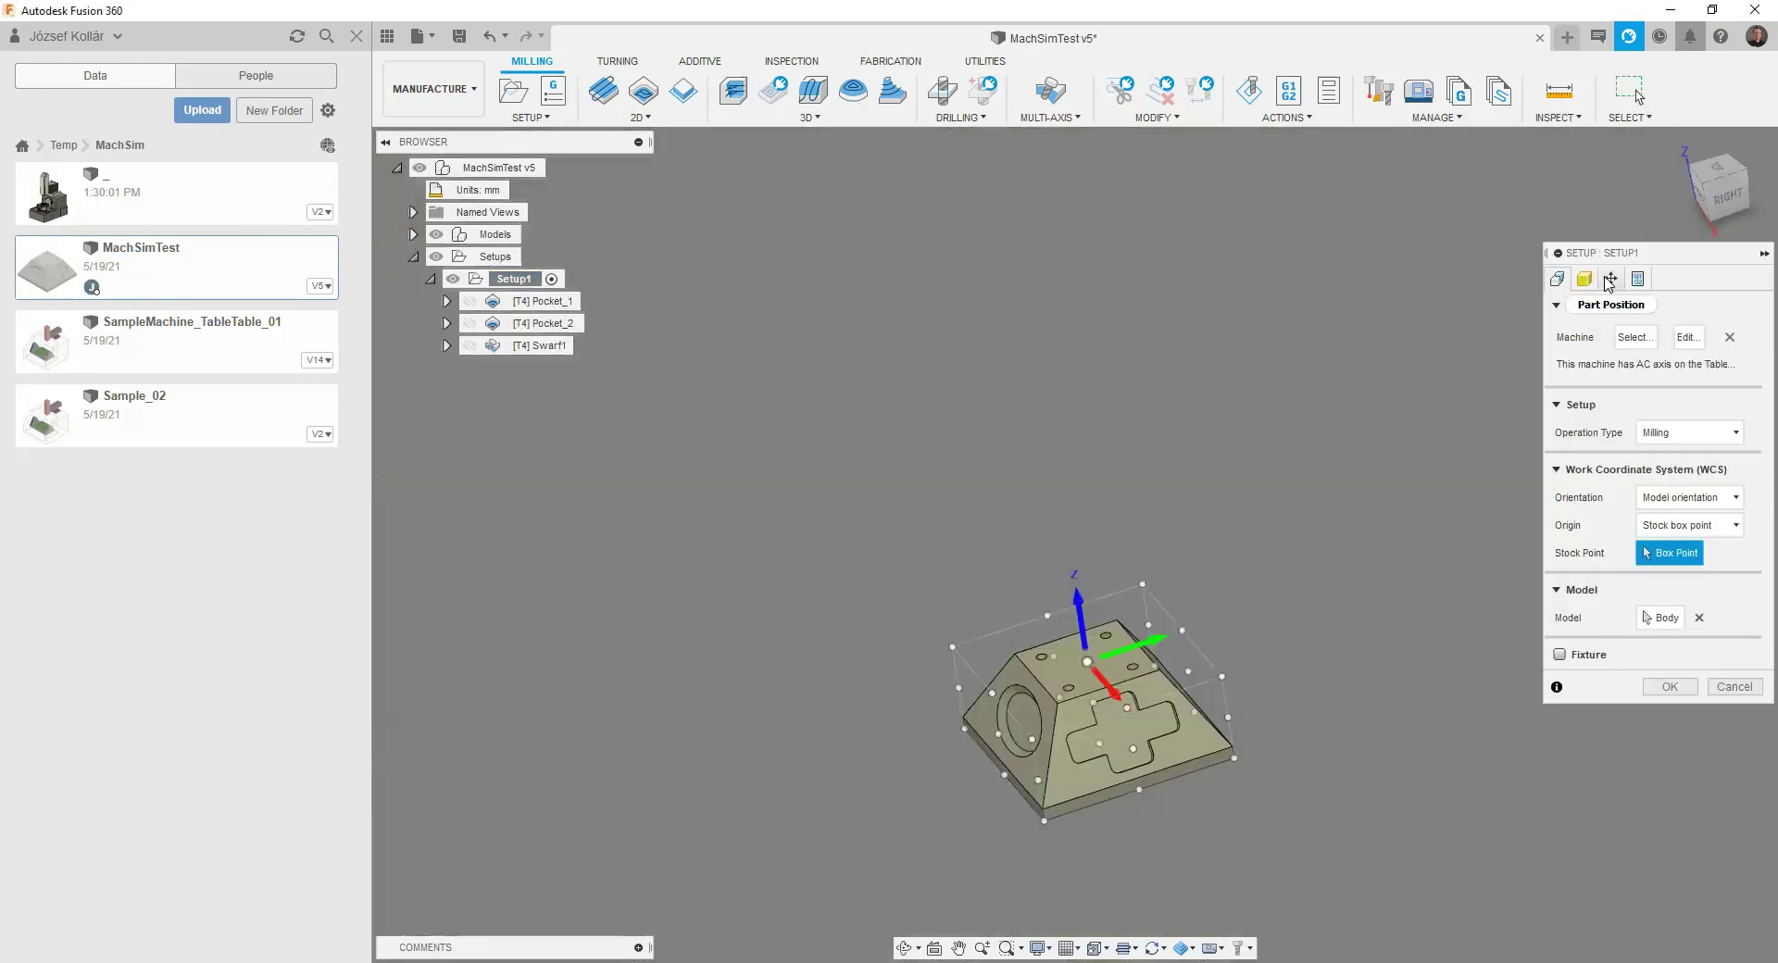
left_click(1611, 279)
left_click_drag(1074, 500, 1067, 262)
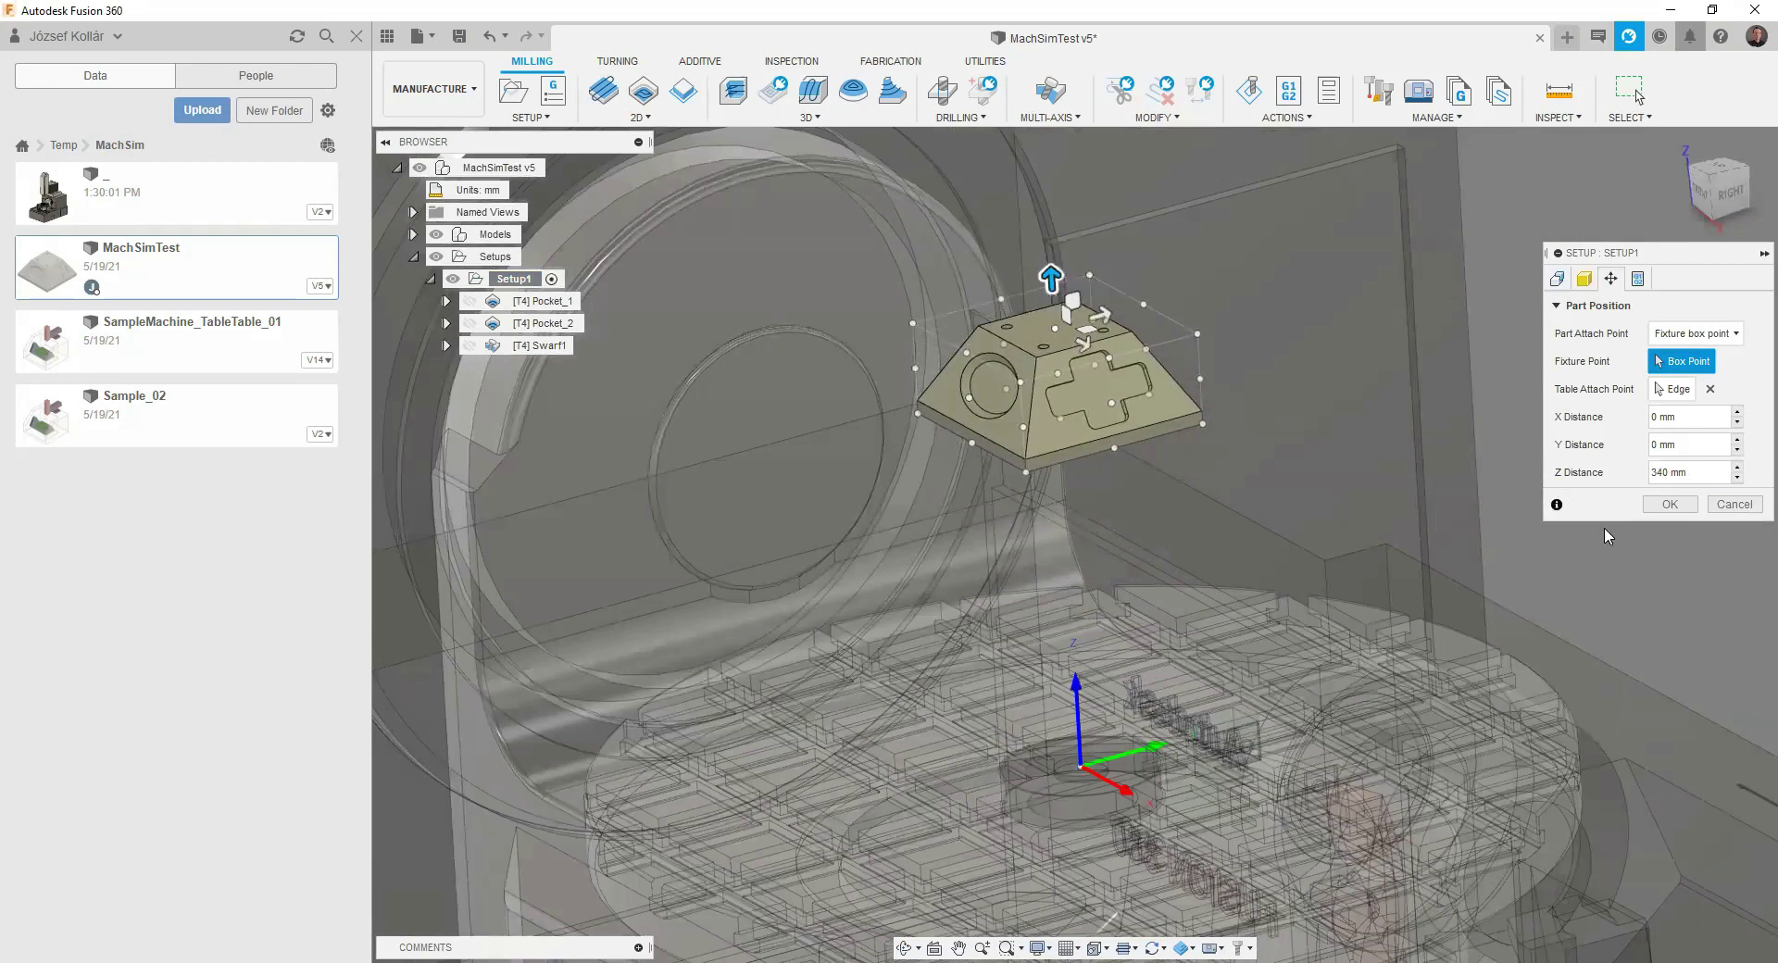
left_click(1668, 504)
left_click(560, 341)
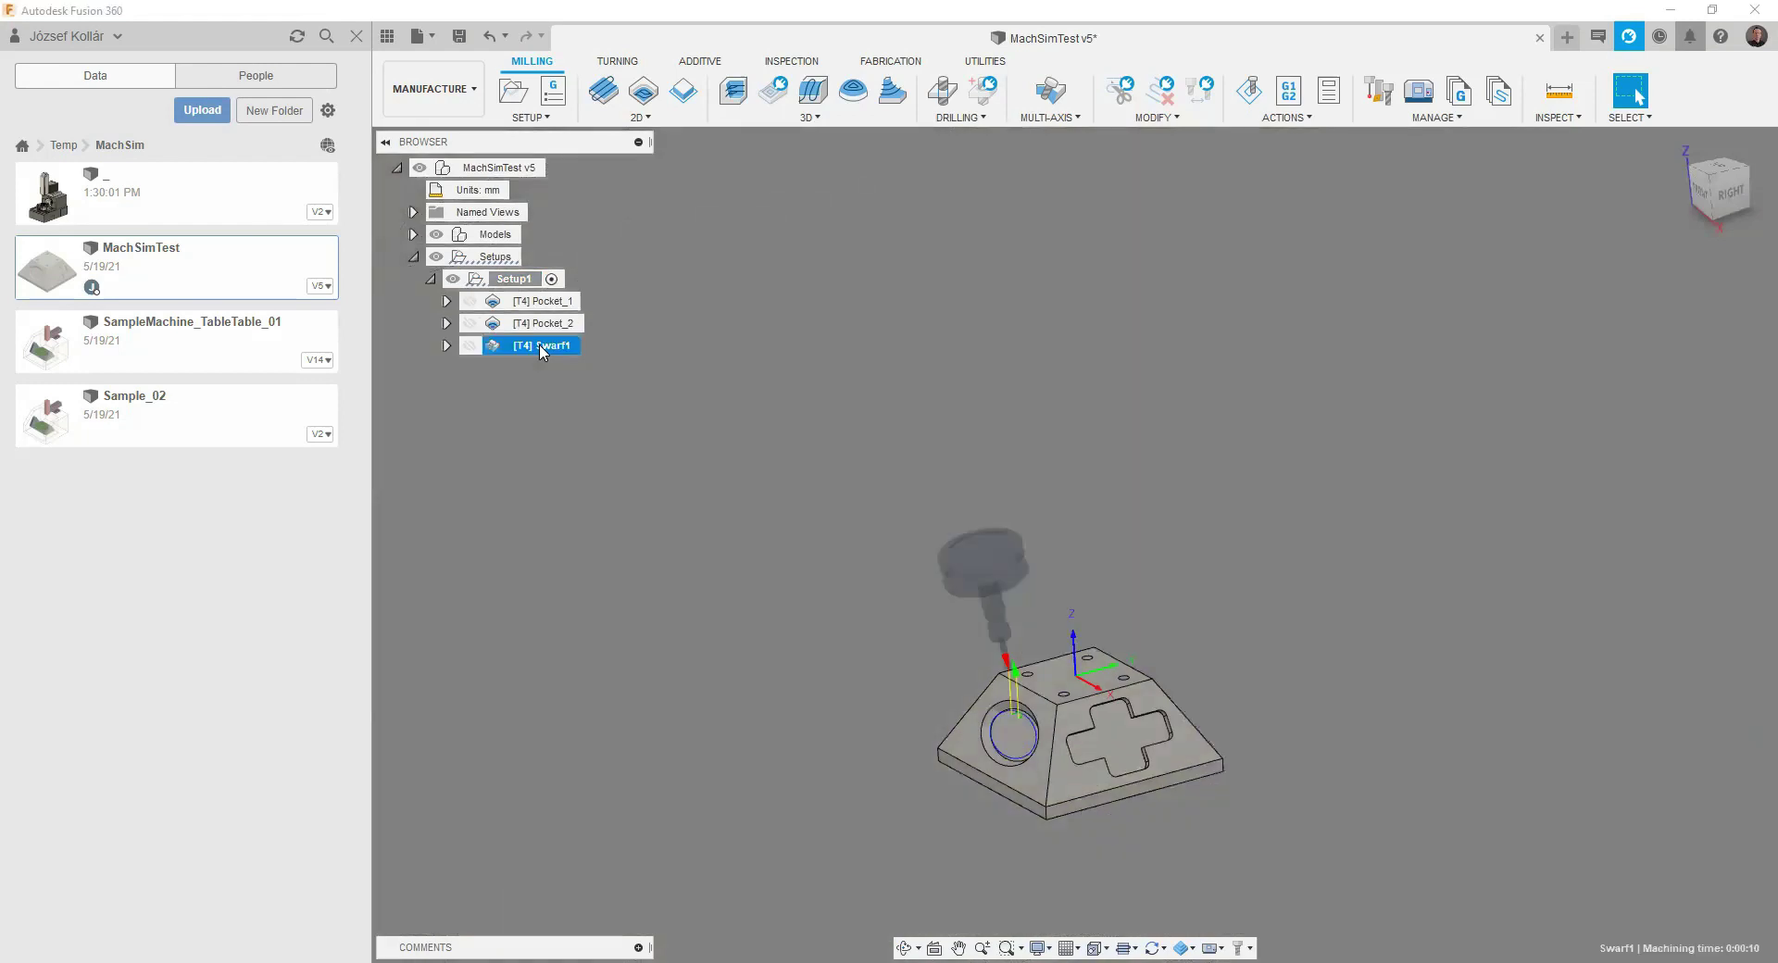
- Run the Swarf1 machine simulation with the raised part and watch the tool cut
right_click(548, 350)
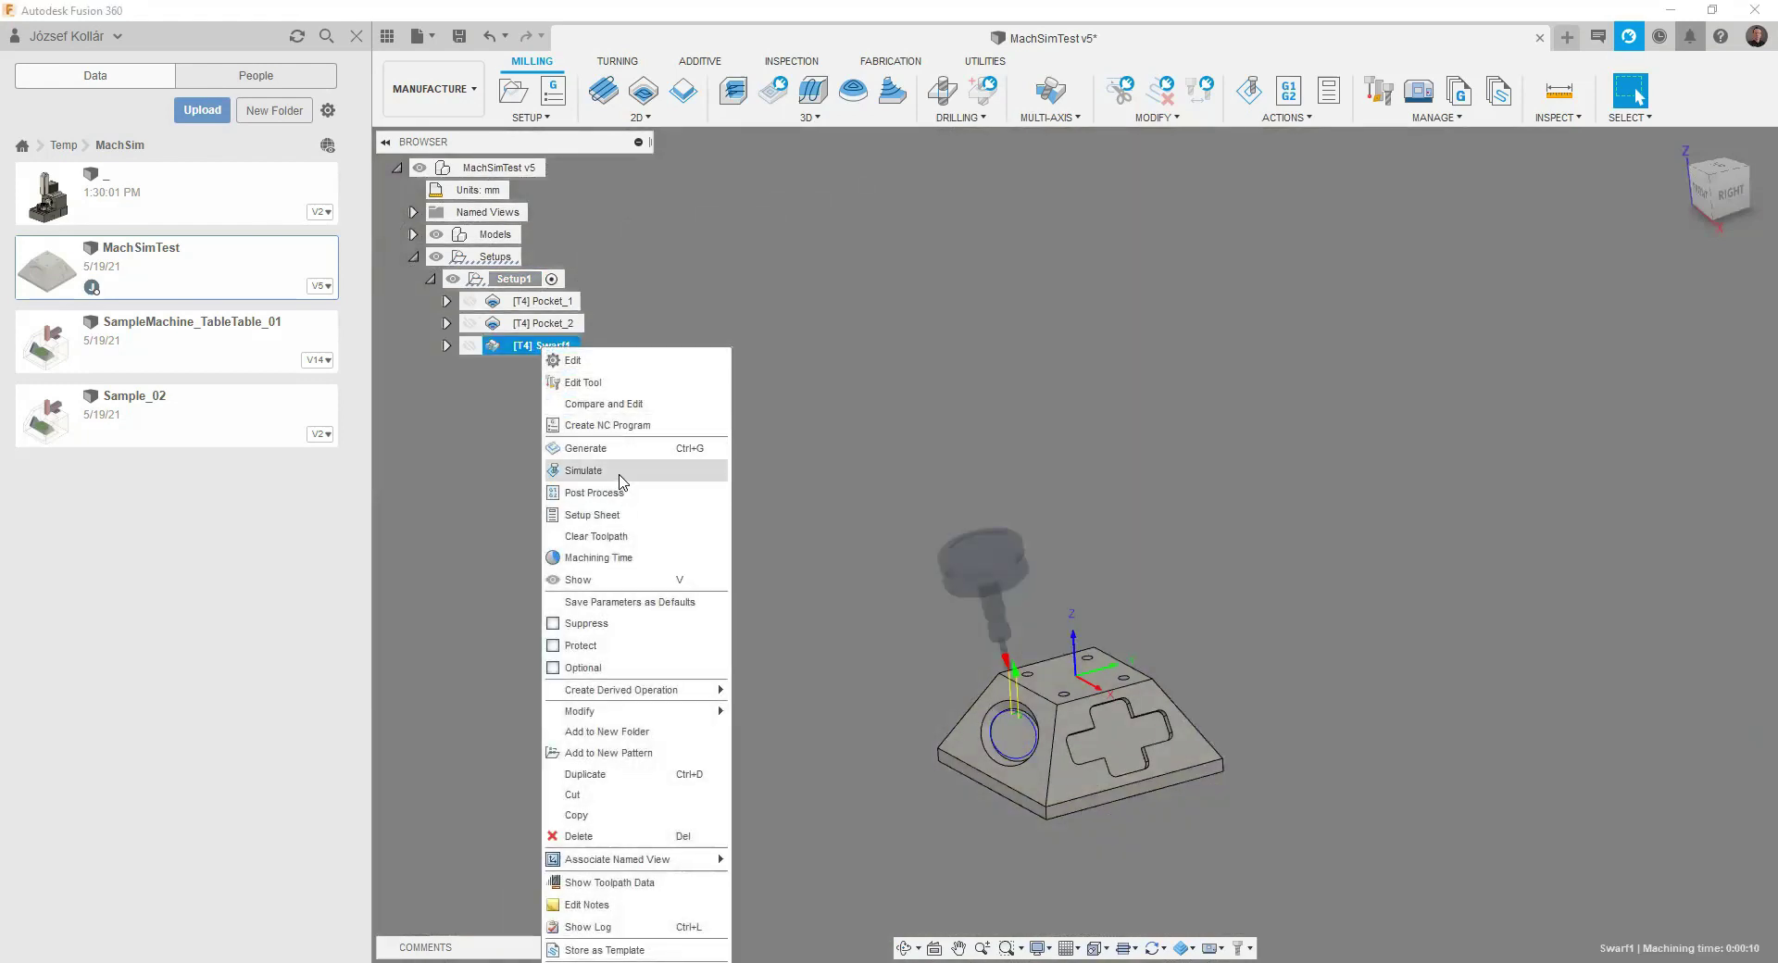
left_click(585, 470)
left_click(1074, 874)
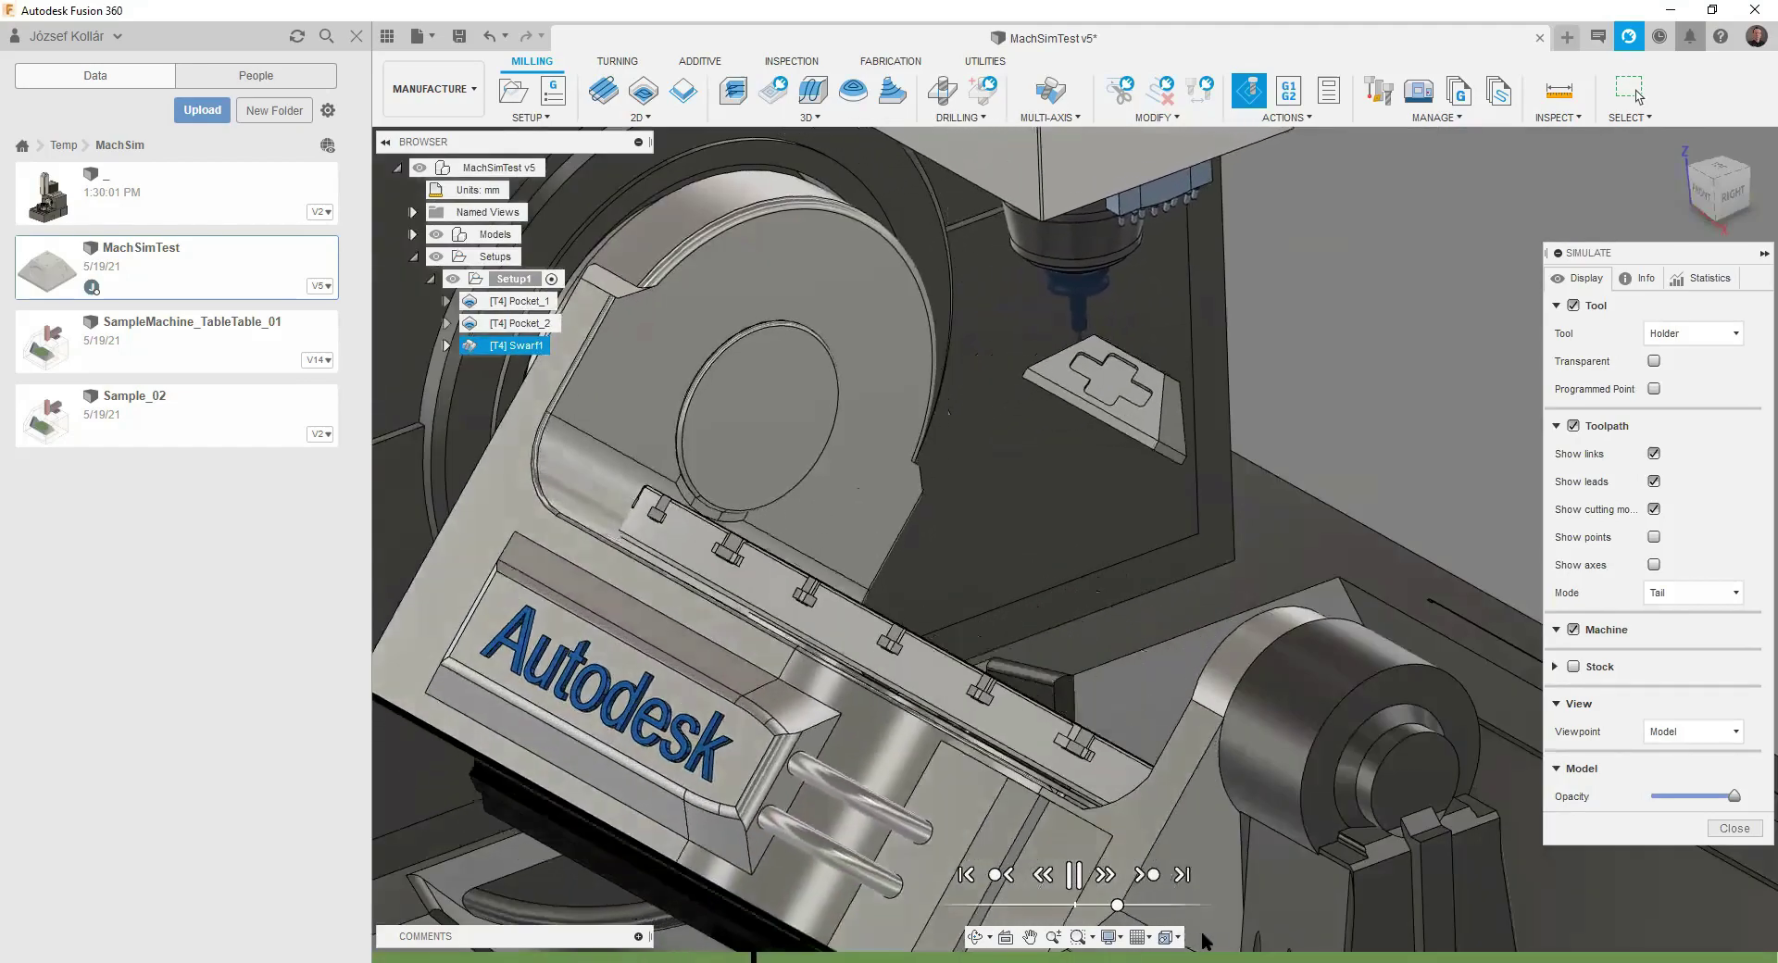
left_click(974, 936)
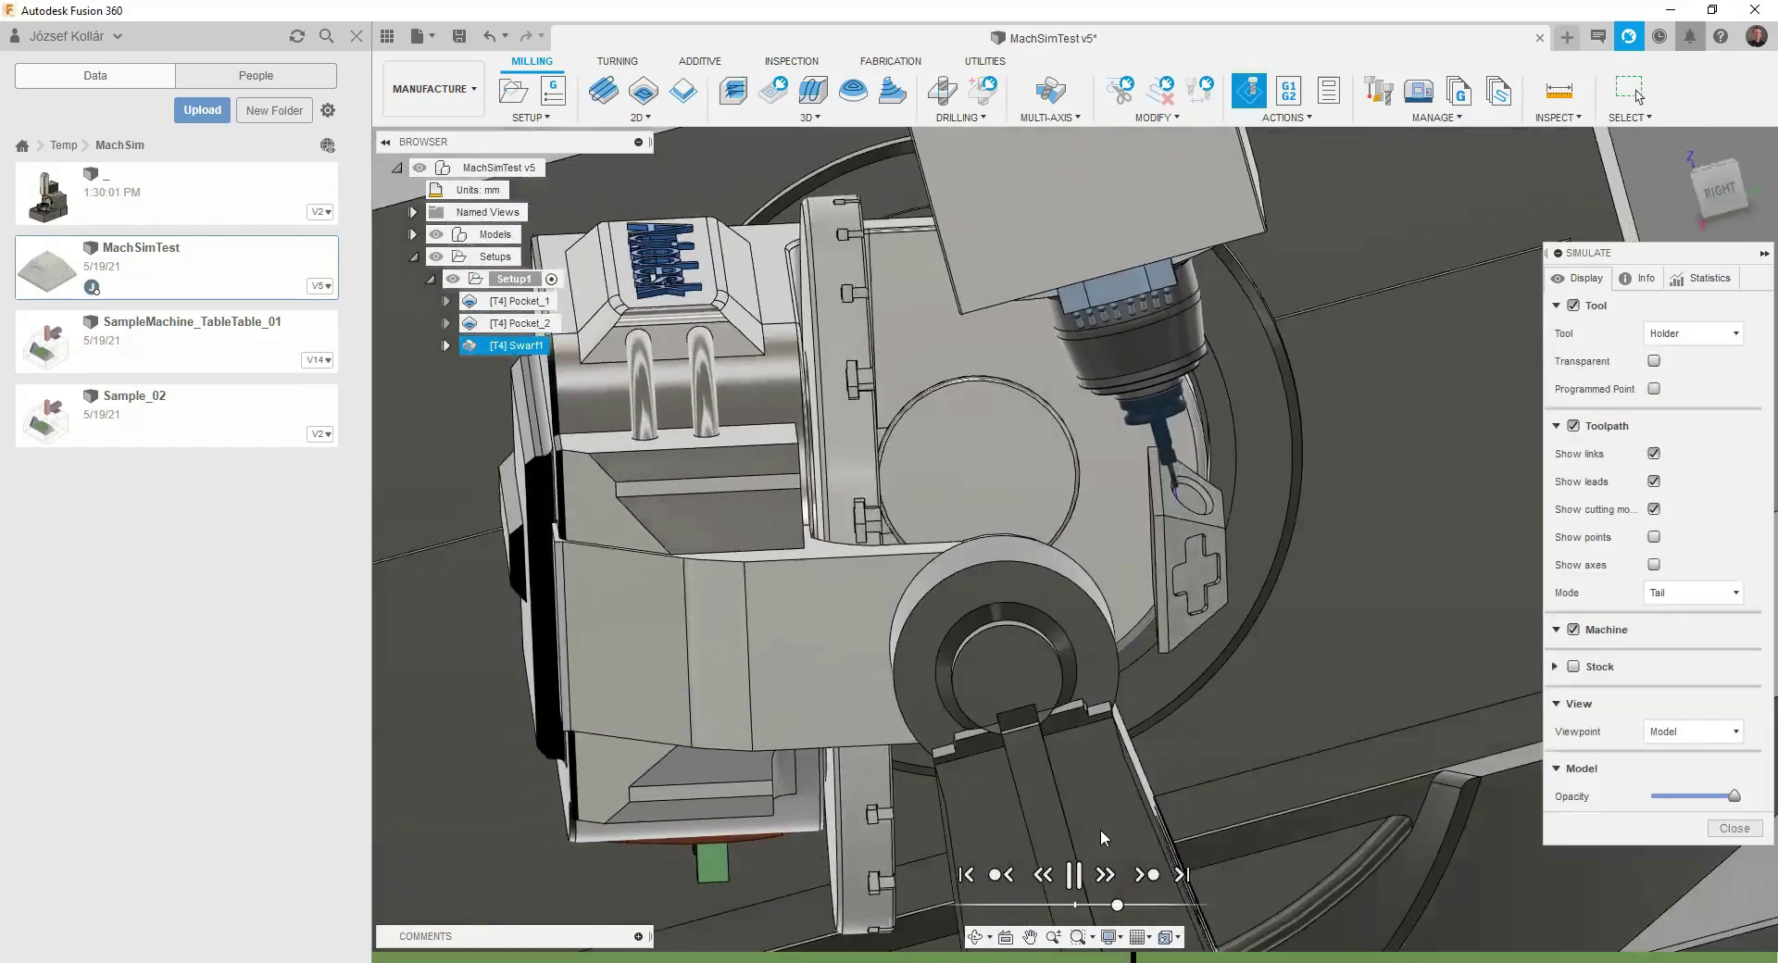
key("Escape")
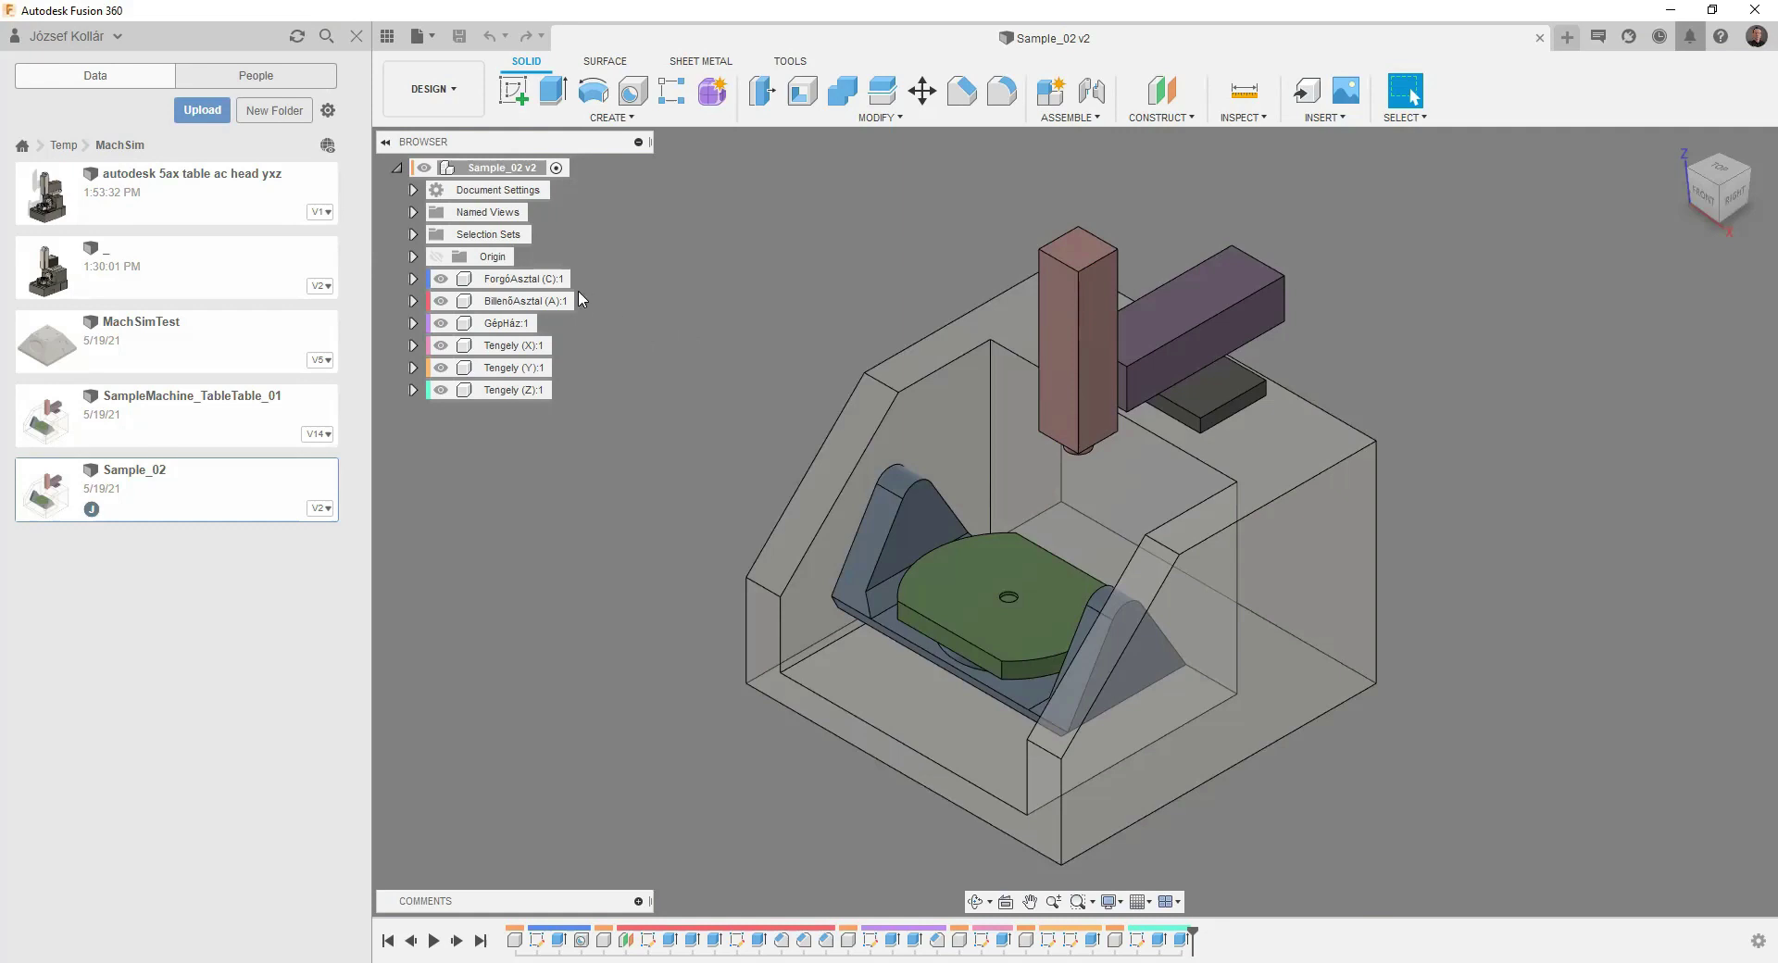
- Highlight the machine body and X, Y, Z axis components, clear the selection, then show the workspace list
left_click(509, 323)
left_click(511, 347)
left_click(509, 367)
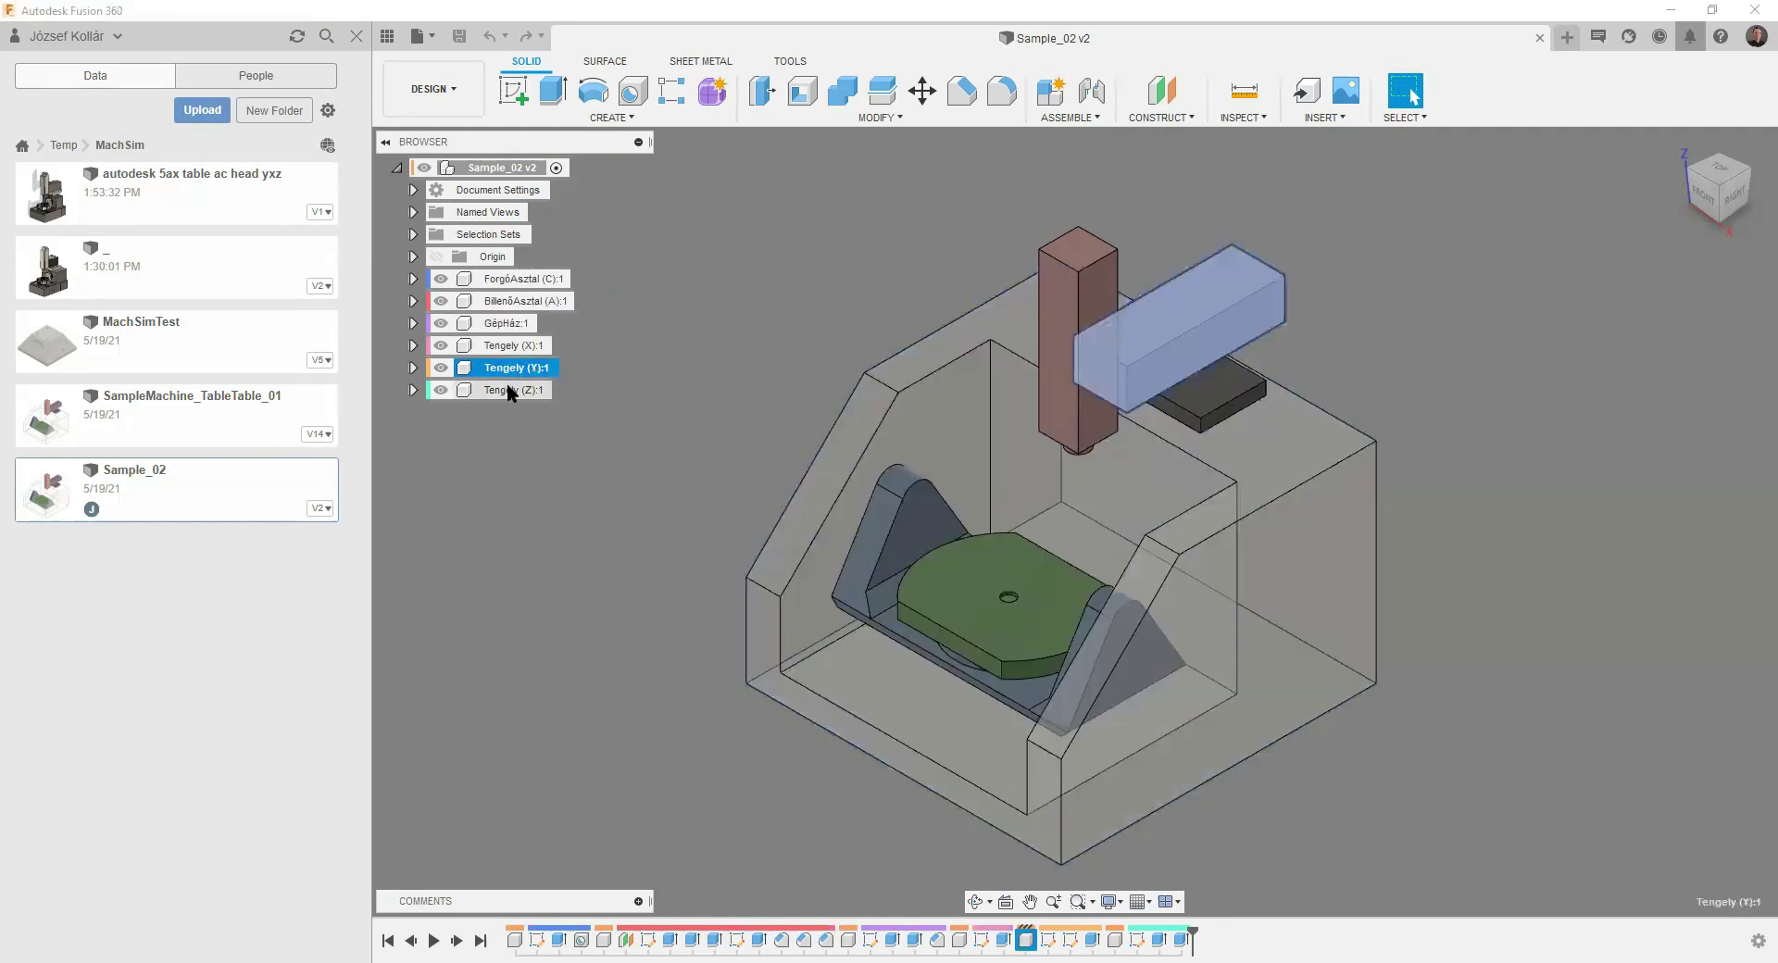
left_click(507, 384)
left_click(596, 469)
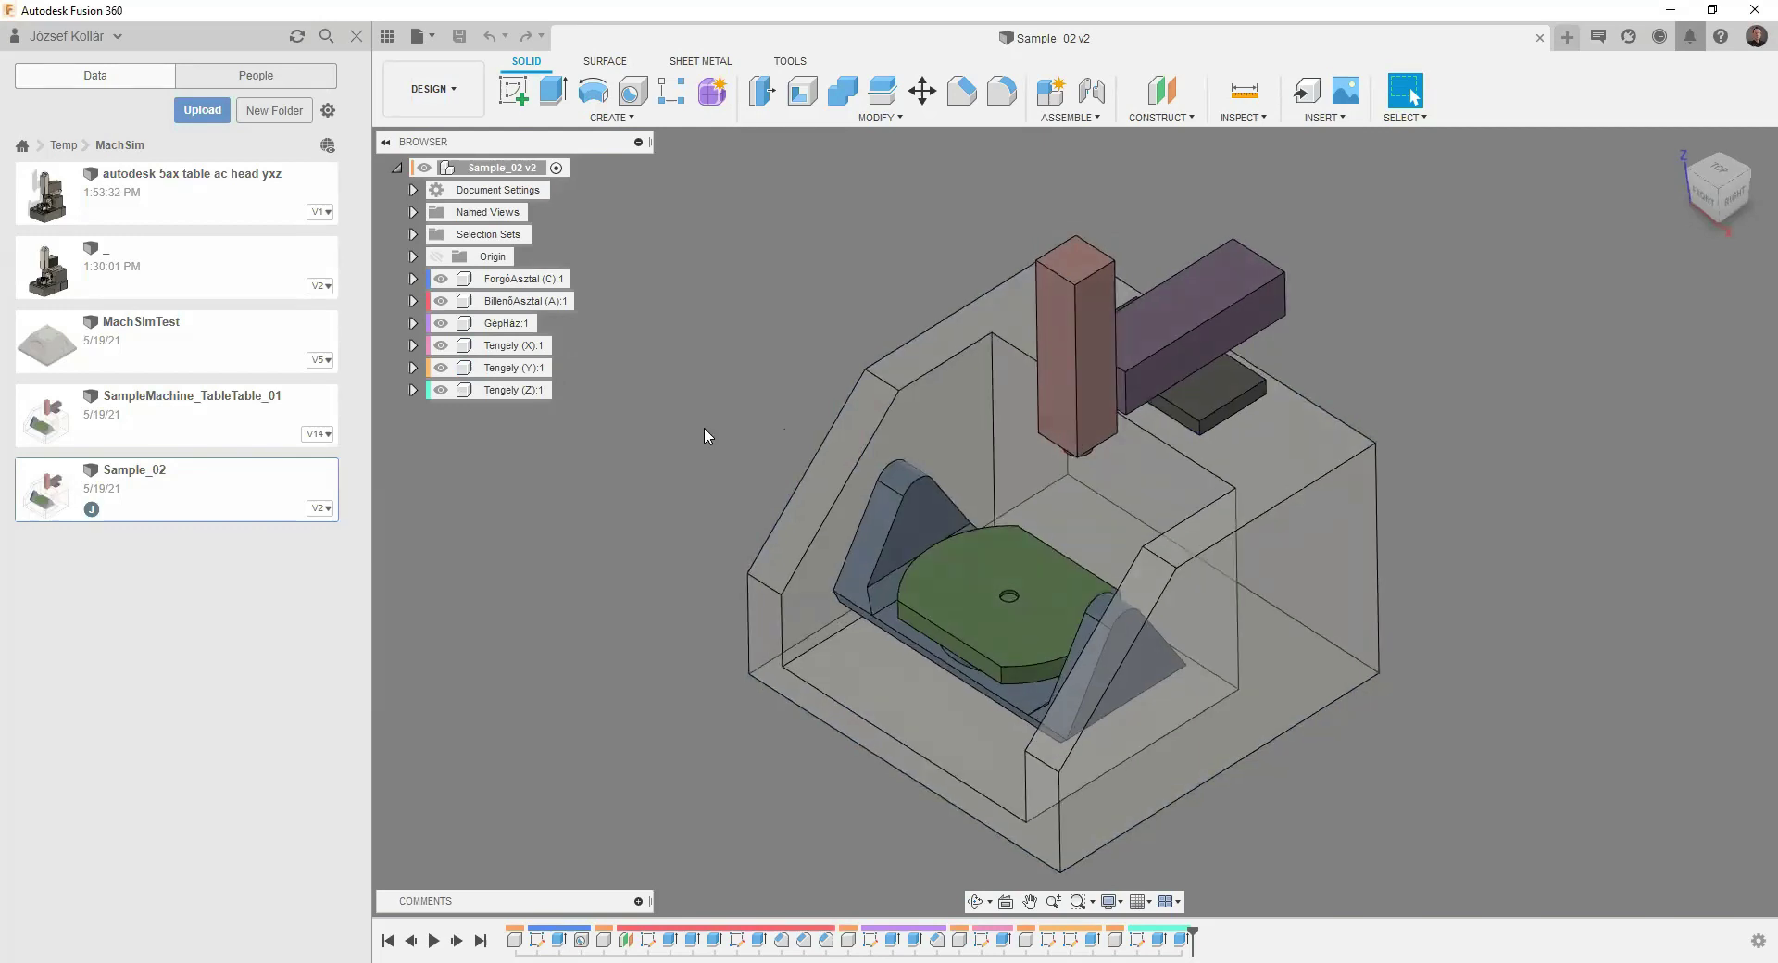
mouse_move(694, 485)
middle_mouse_down("shift")
mouse_move(731, 460)
mouse_move(731, 436)
mouse_move(709, 475)
middle_mouse_up("shift")
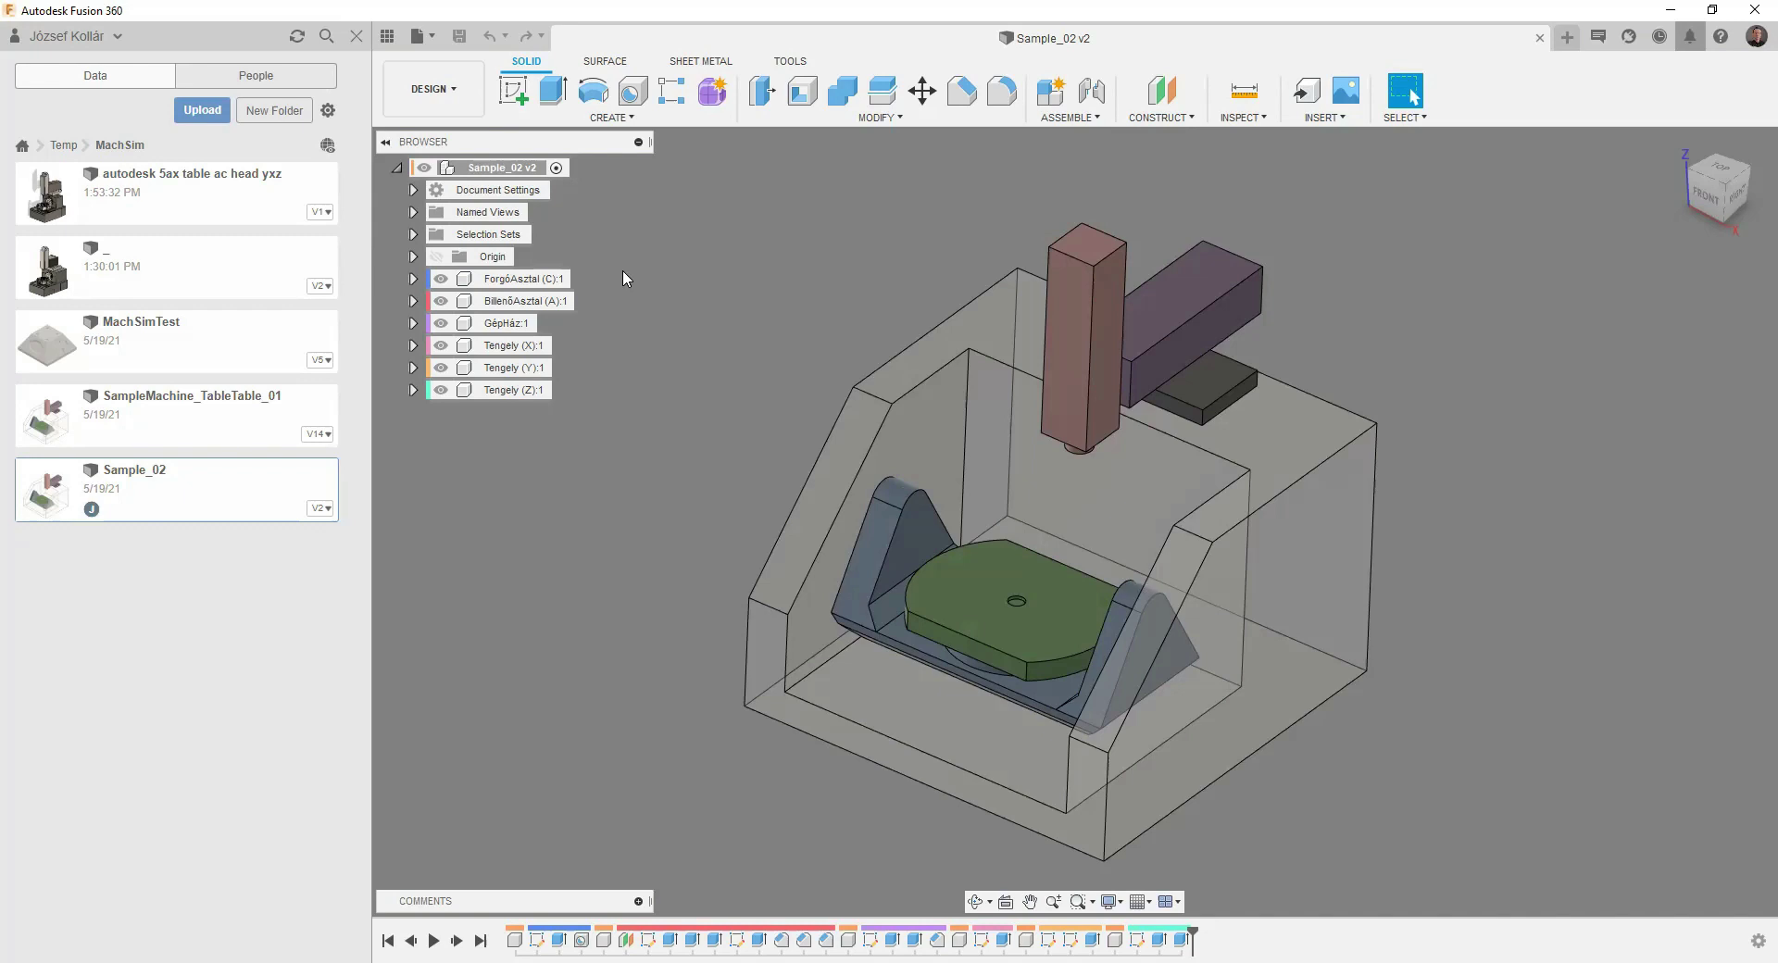
left_click(479, 91)
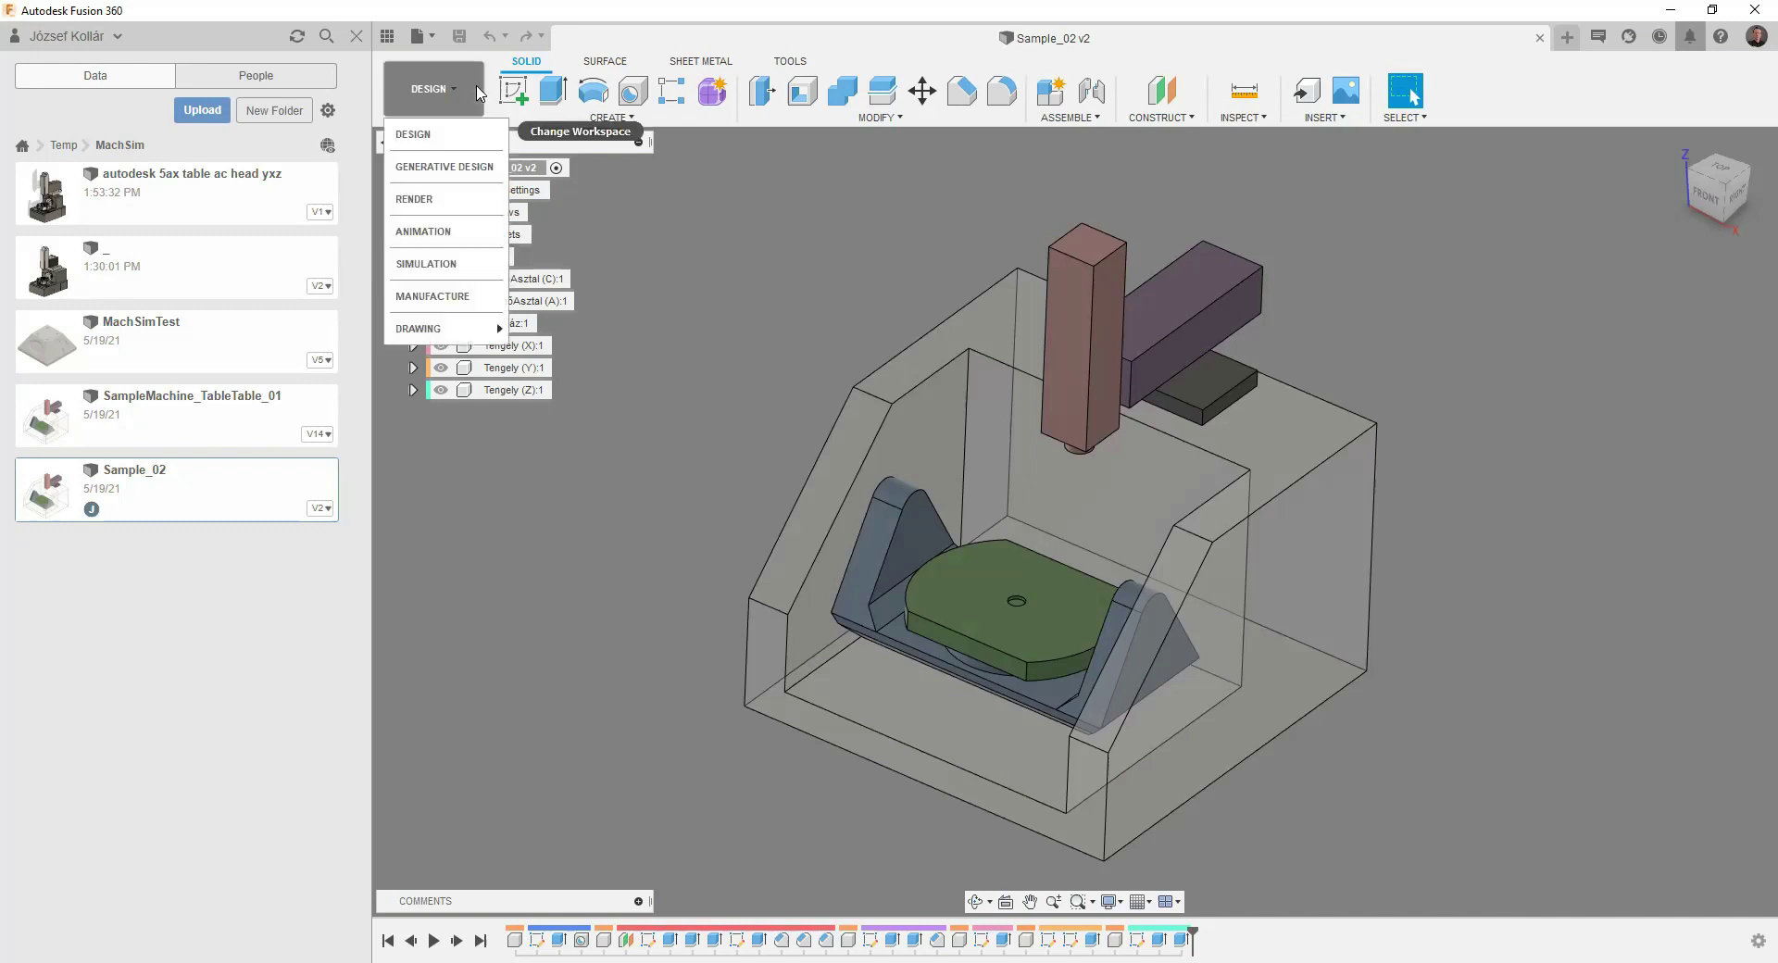
- In Manufacture's Machine Builder, create a new milling machine in the Local library
left_click(465, 296)
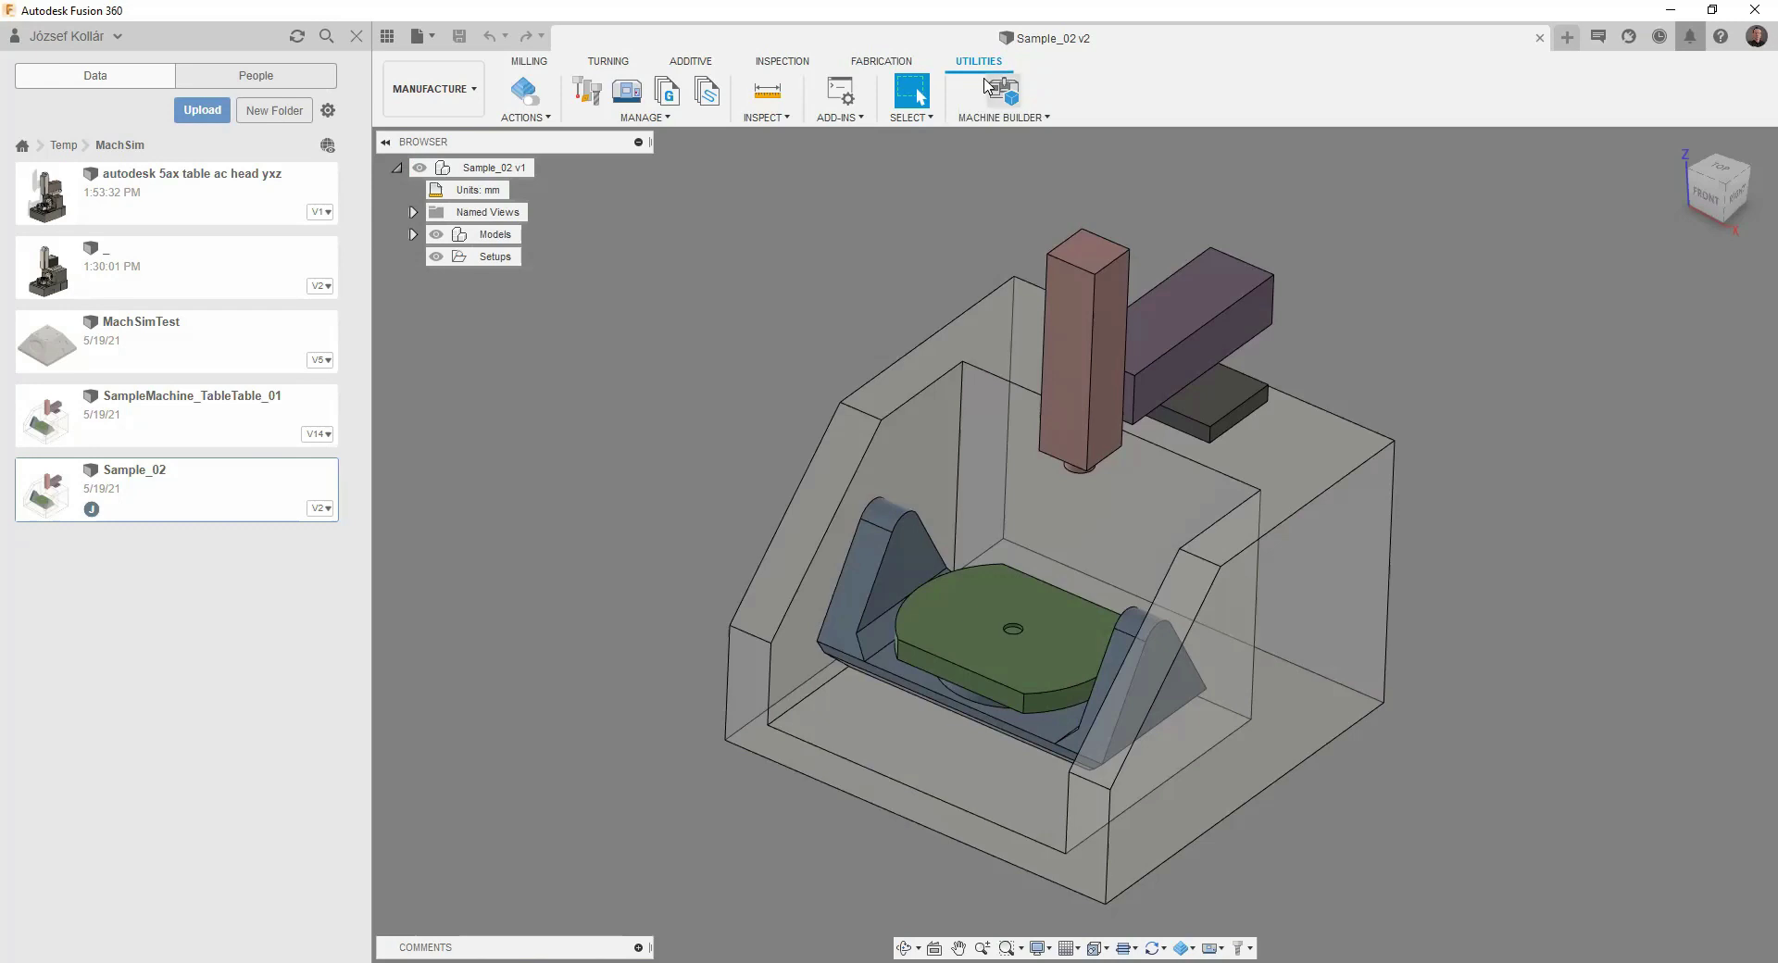
left_click(1002, 94)
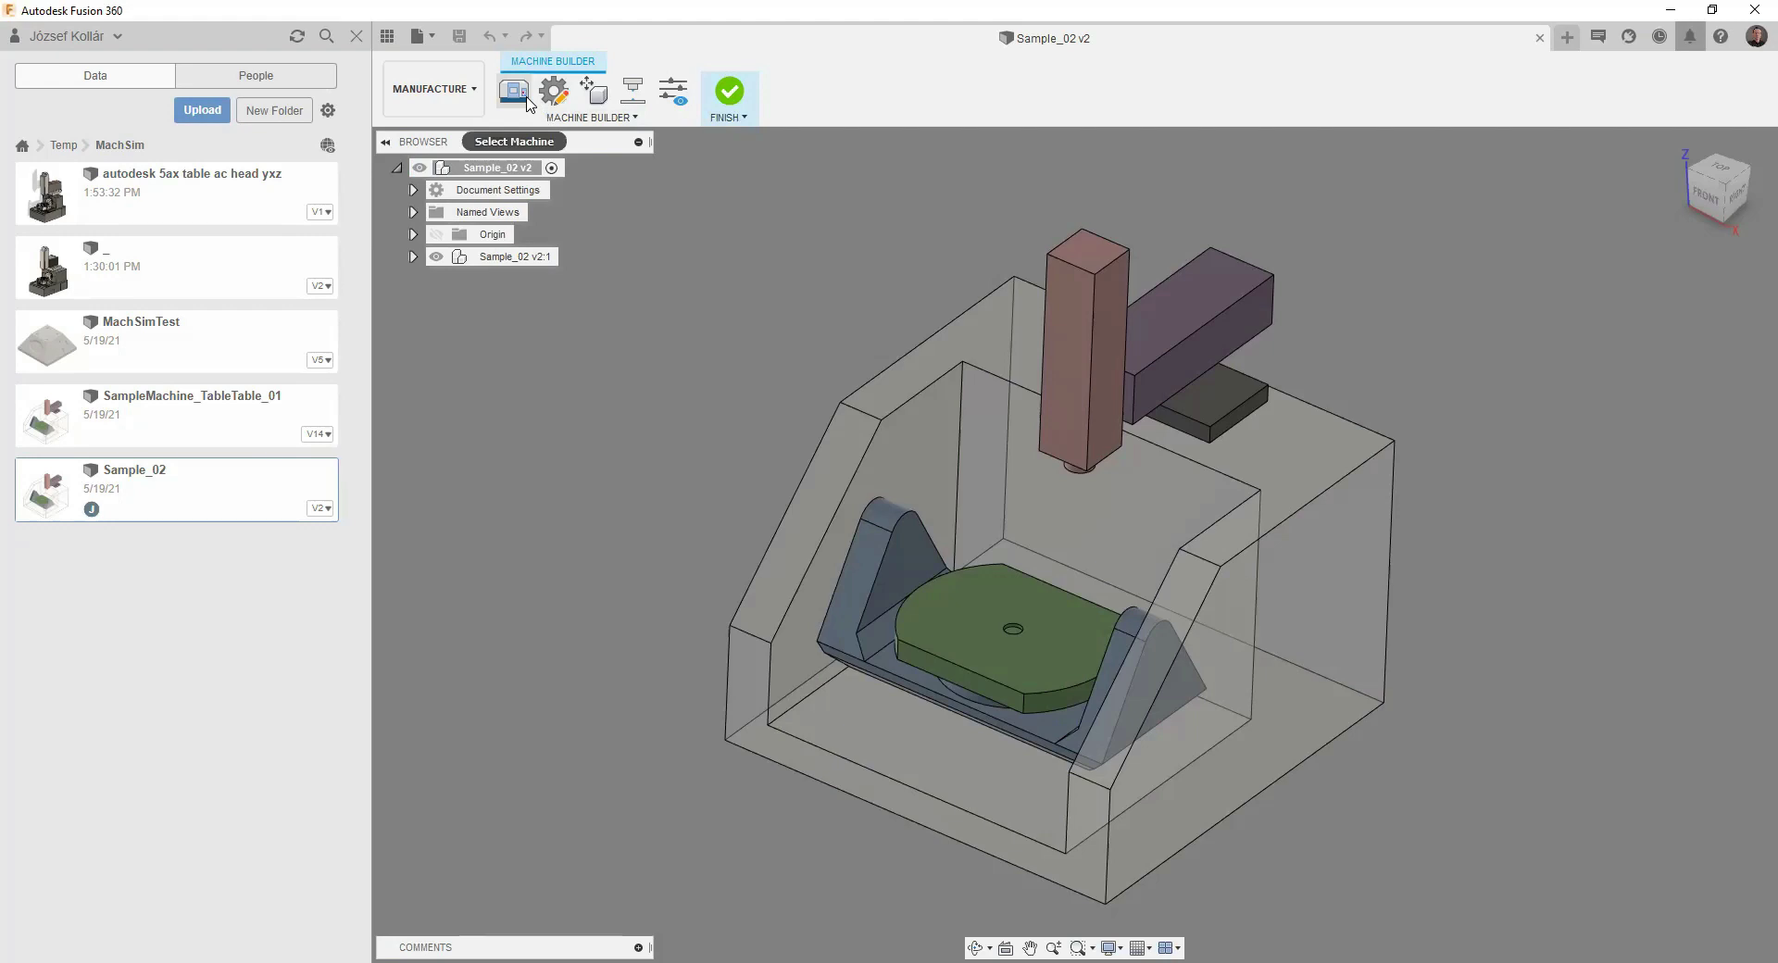
left_click(525, 101)
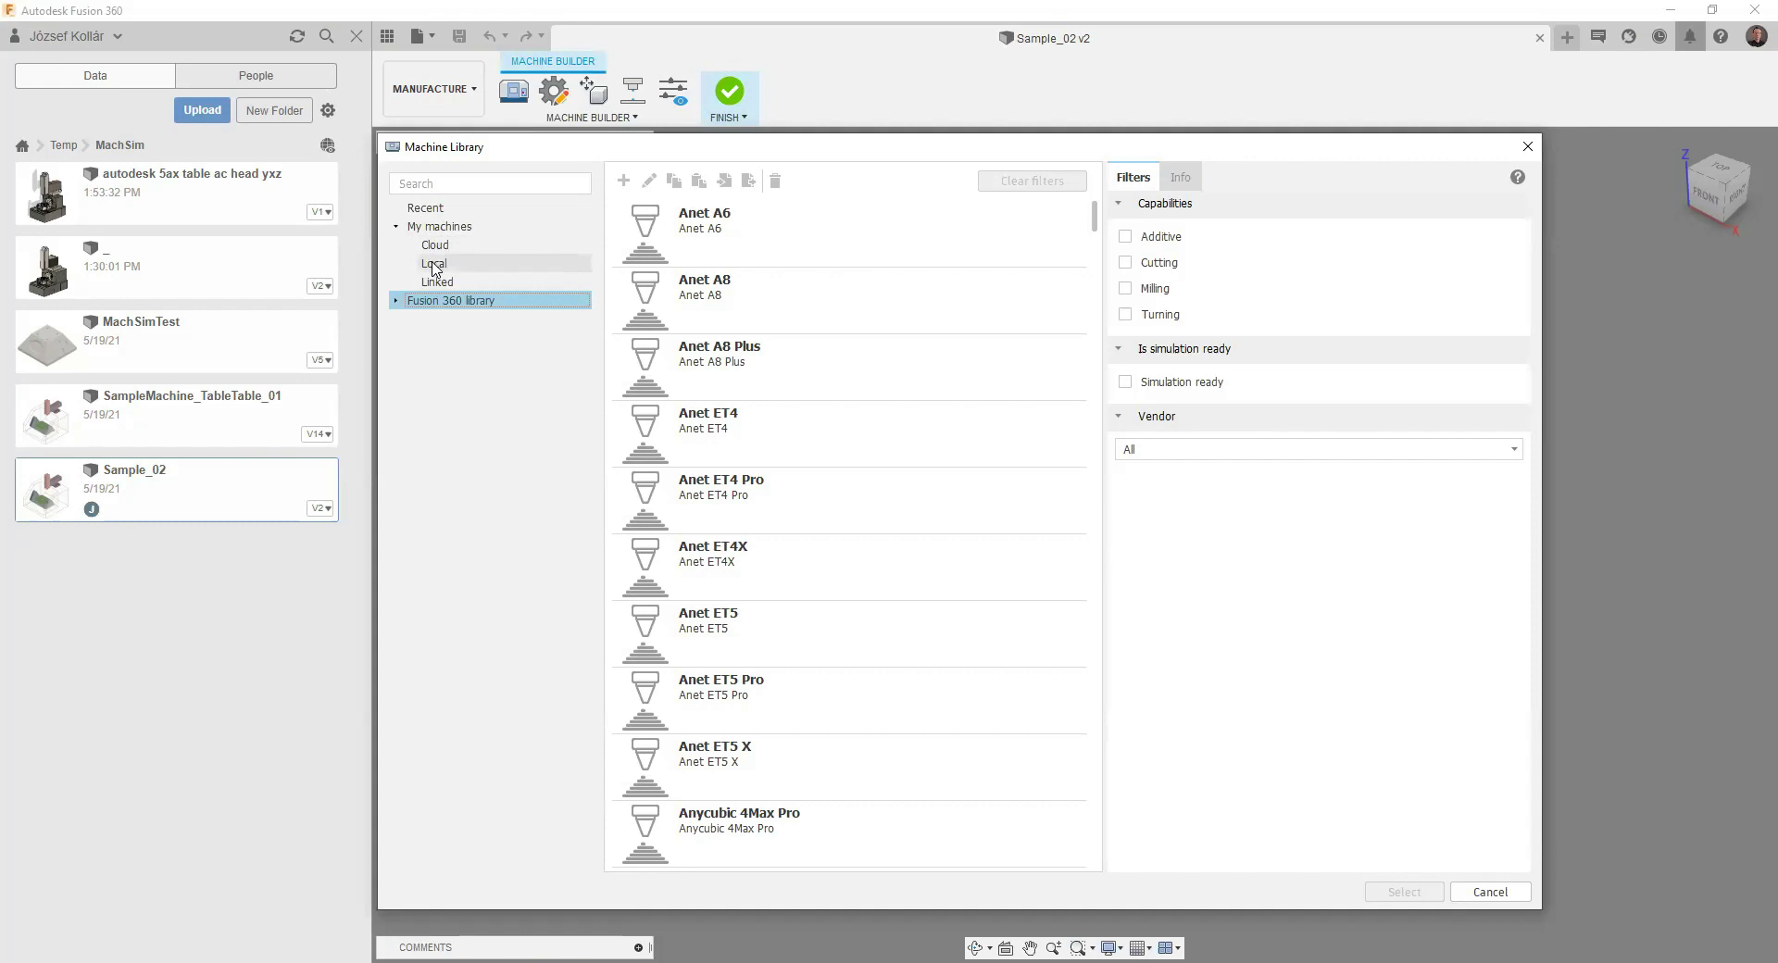
left_click(434, 265)
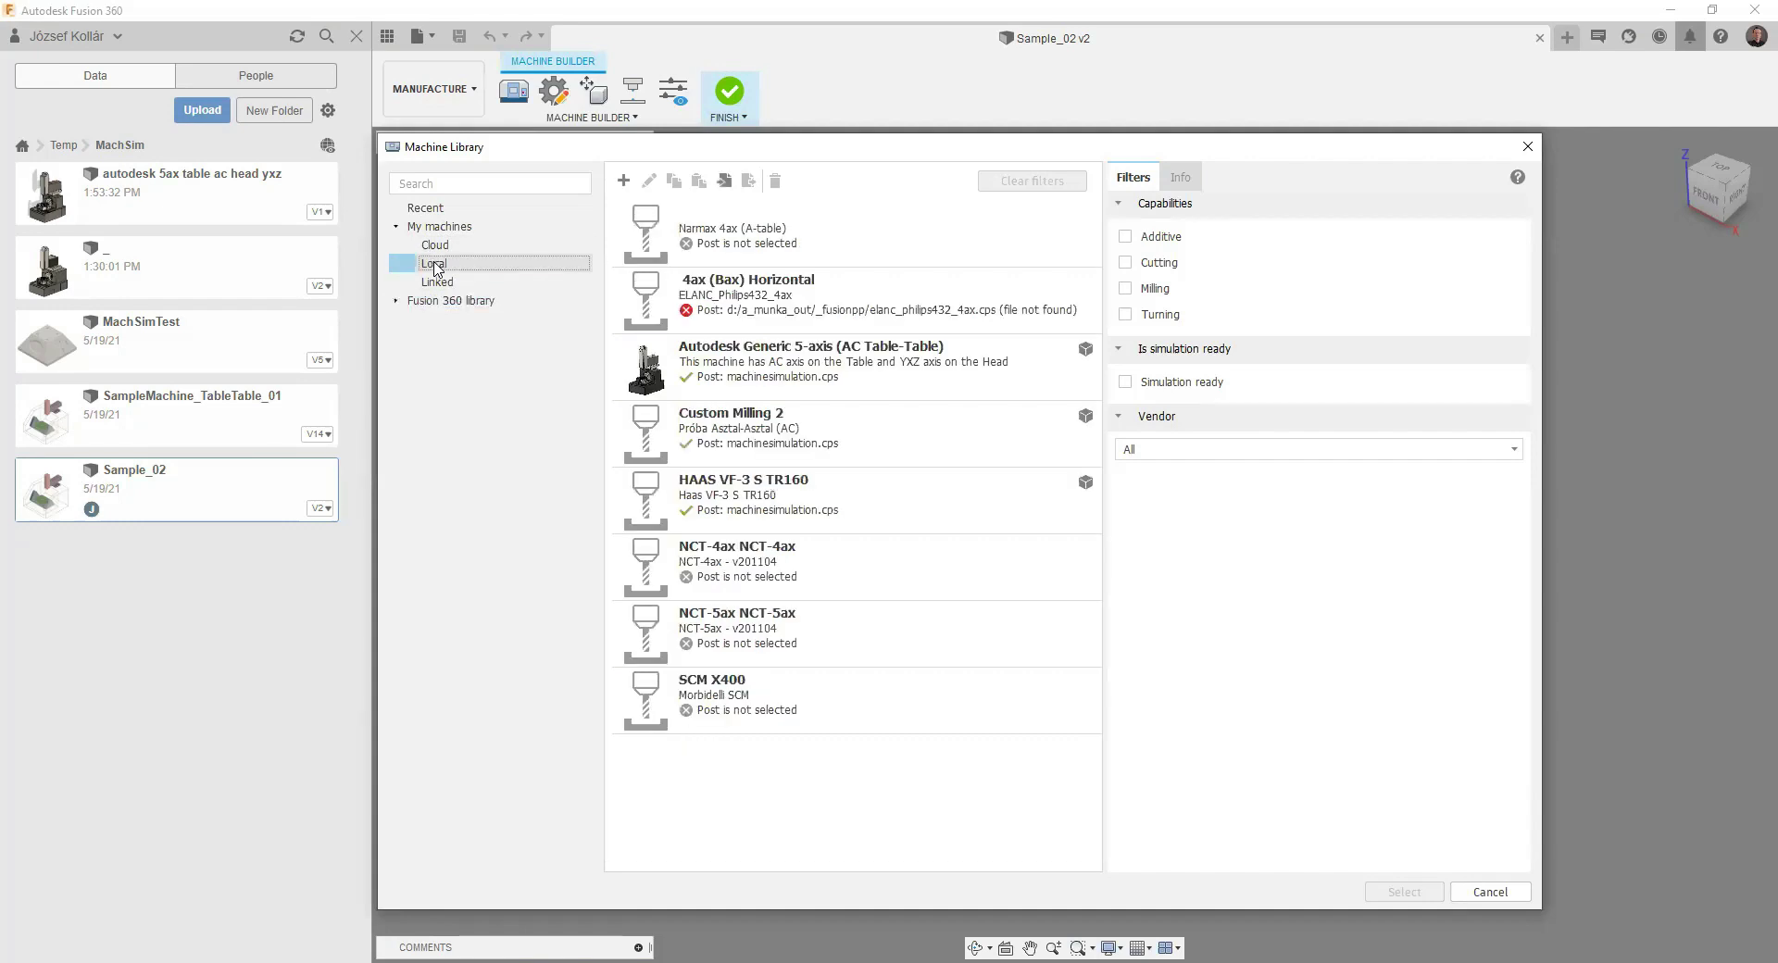
left_click(623, 182)
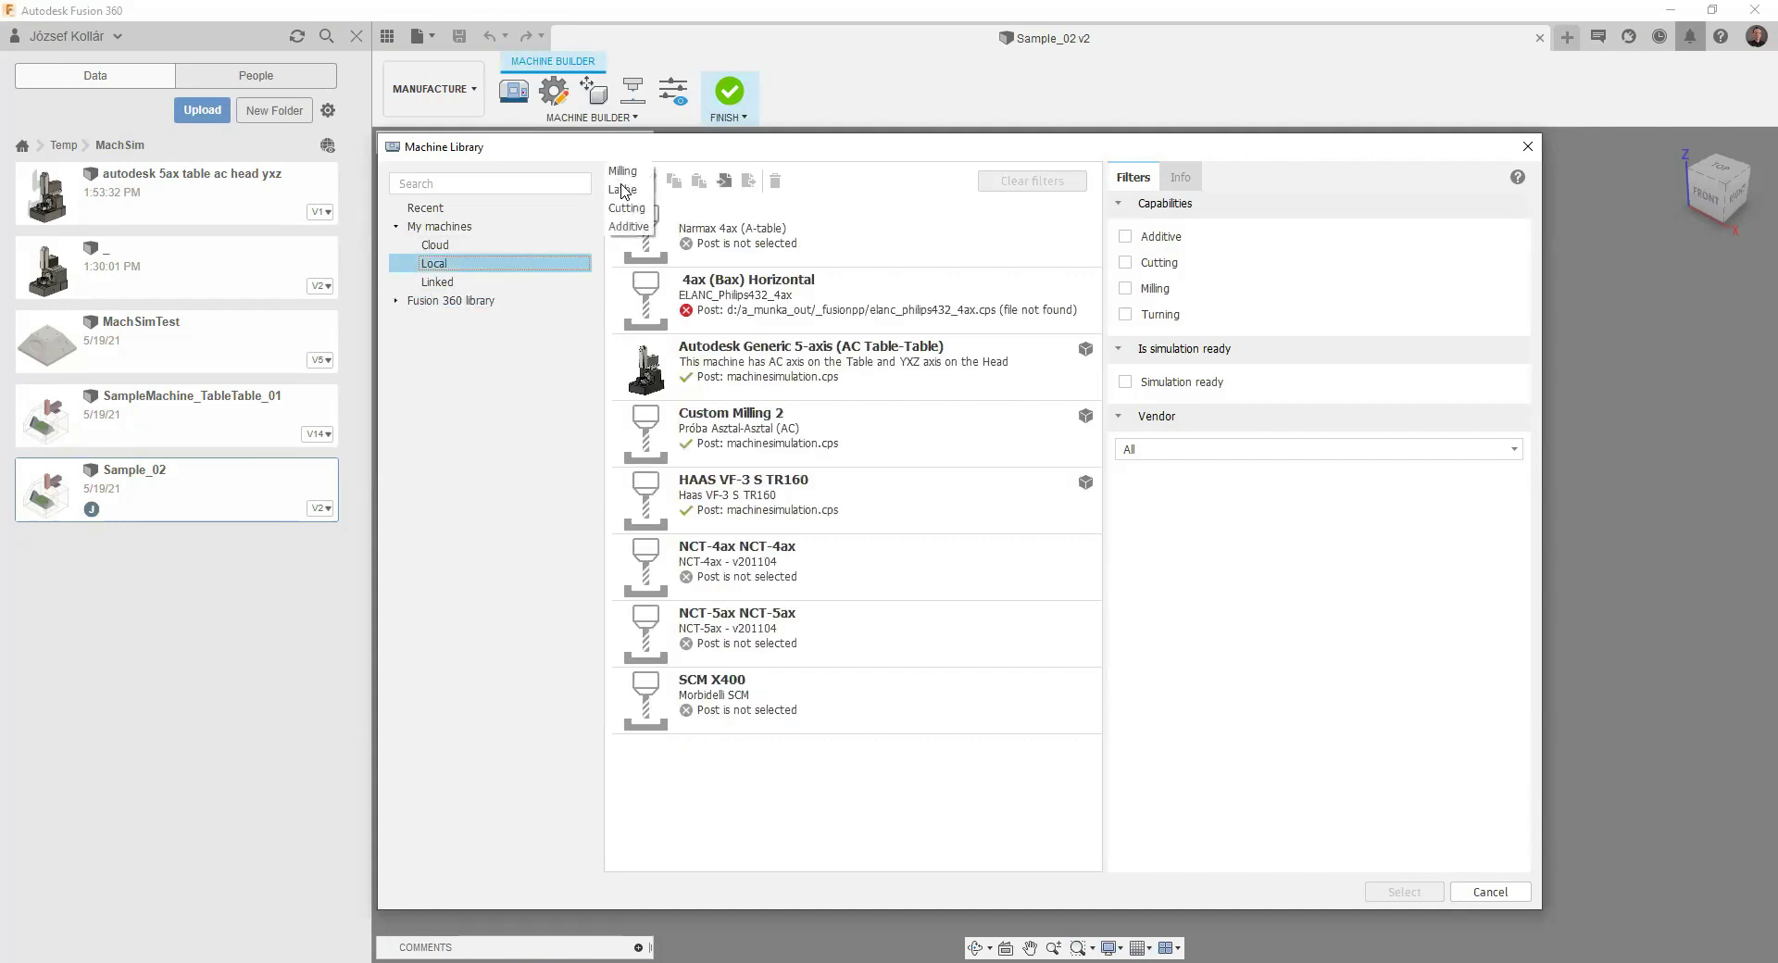
left_click(625, 172)
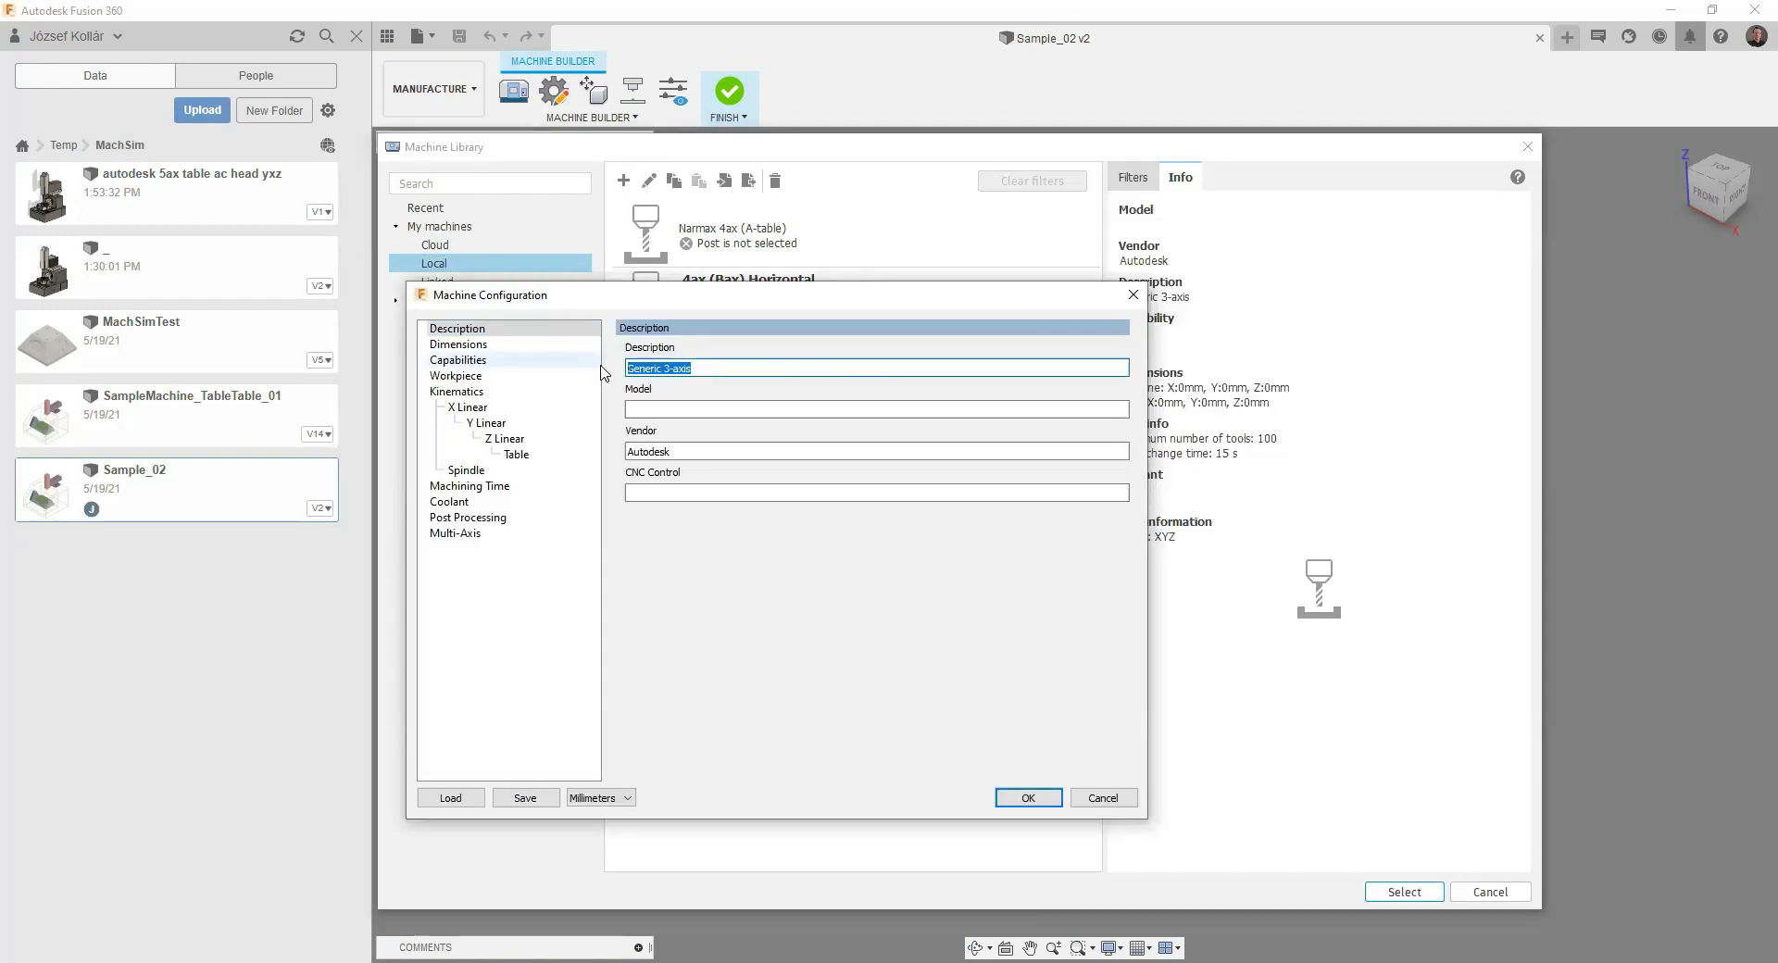
- Enter description Table-Table AC and vendor PROBA, and reorder kinematics to Table, X, Y, Z Linear, Spindle
type("Ta")
key("Tab")
key("Tab")
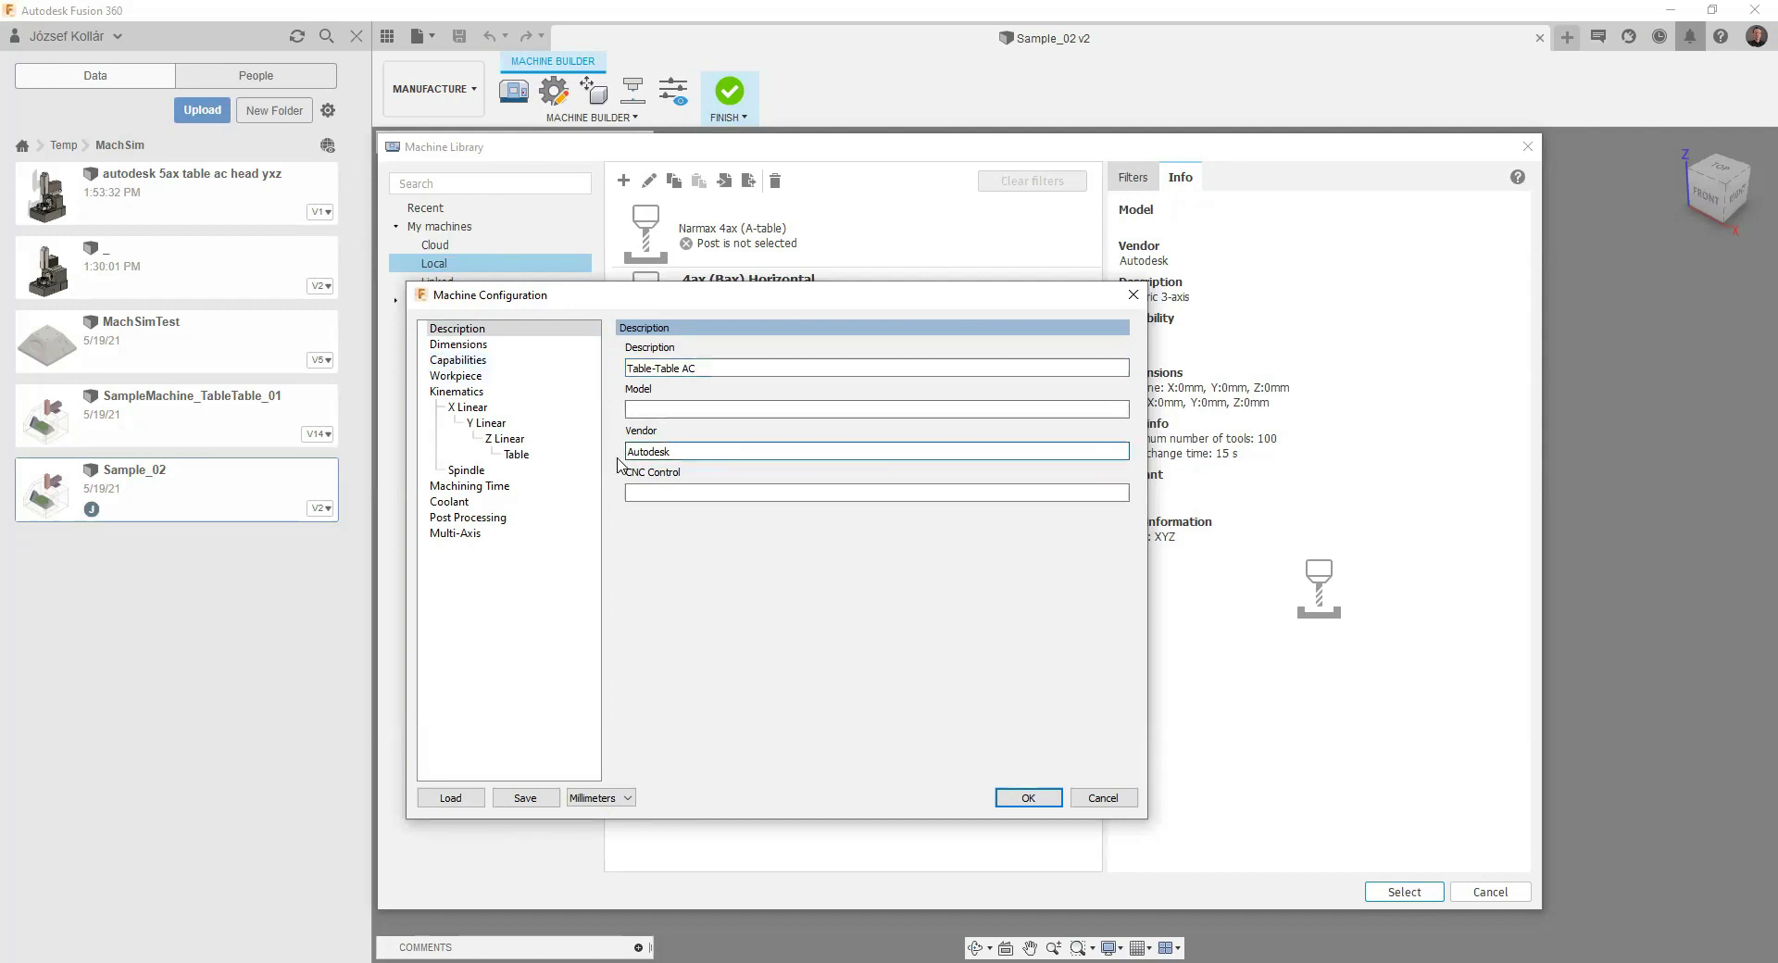
key("BackSpace")
key("BackSpace")
key("BackSpace")
type("PROBA")
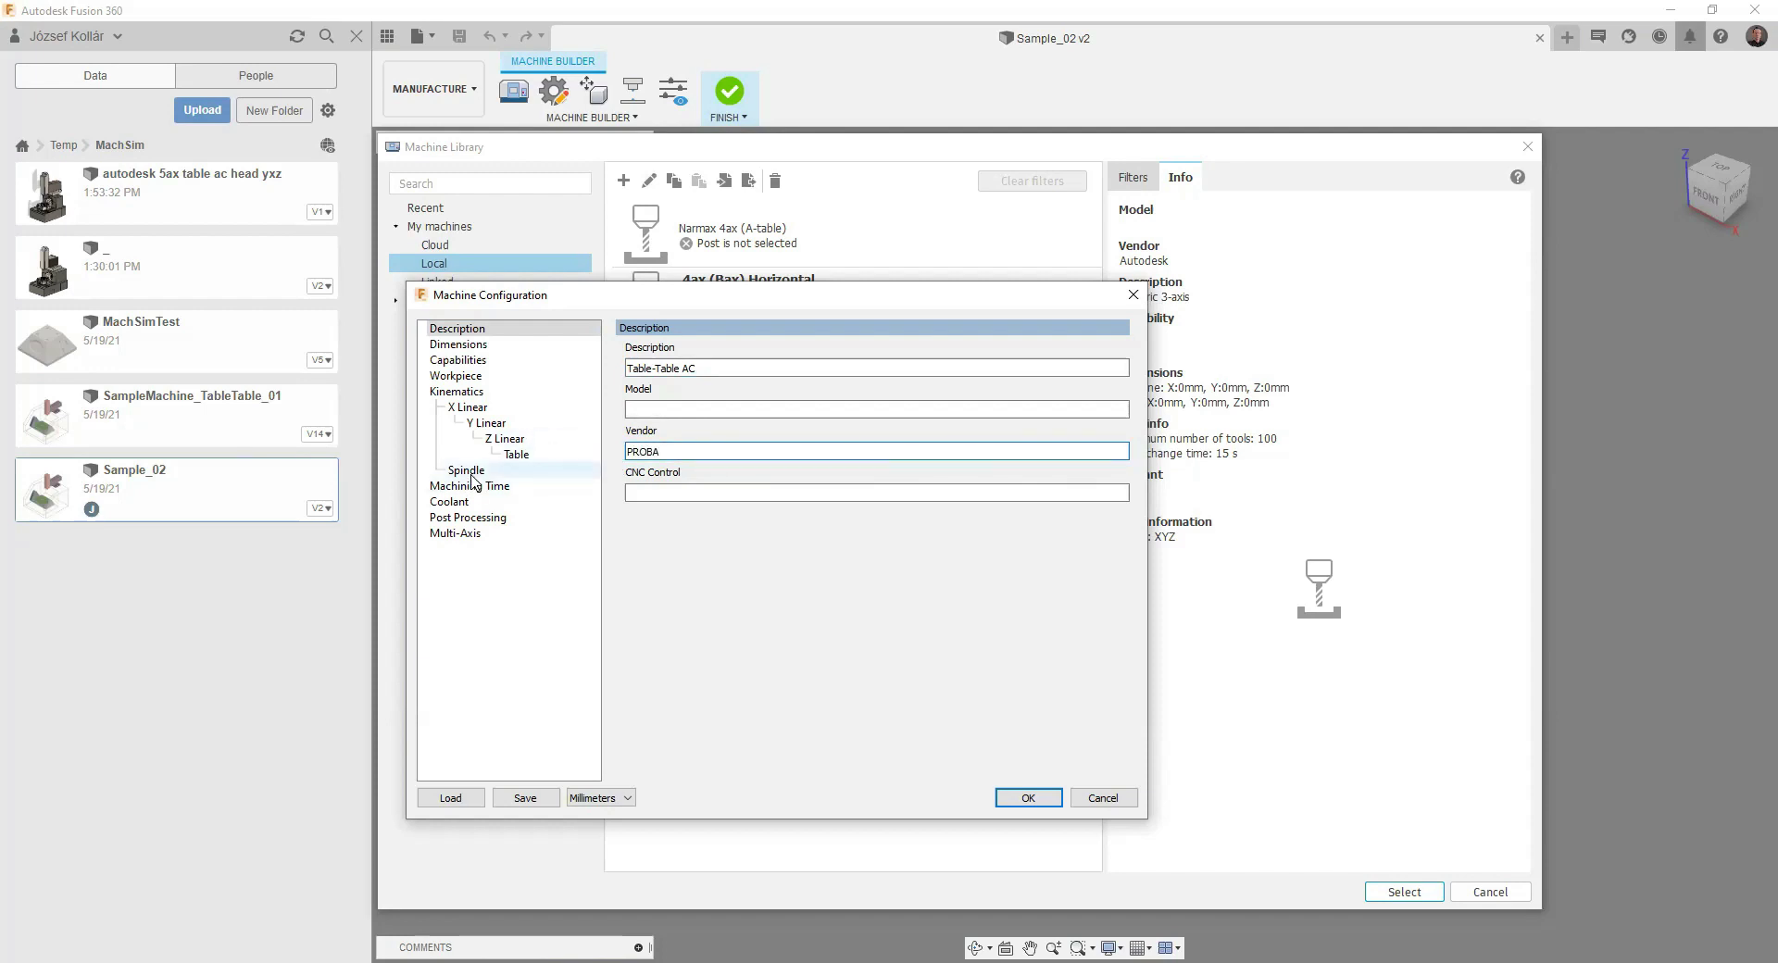
left_click_drag(472, 480, 468, 476)
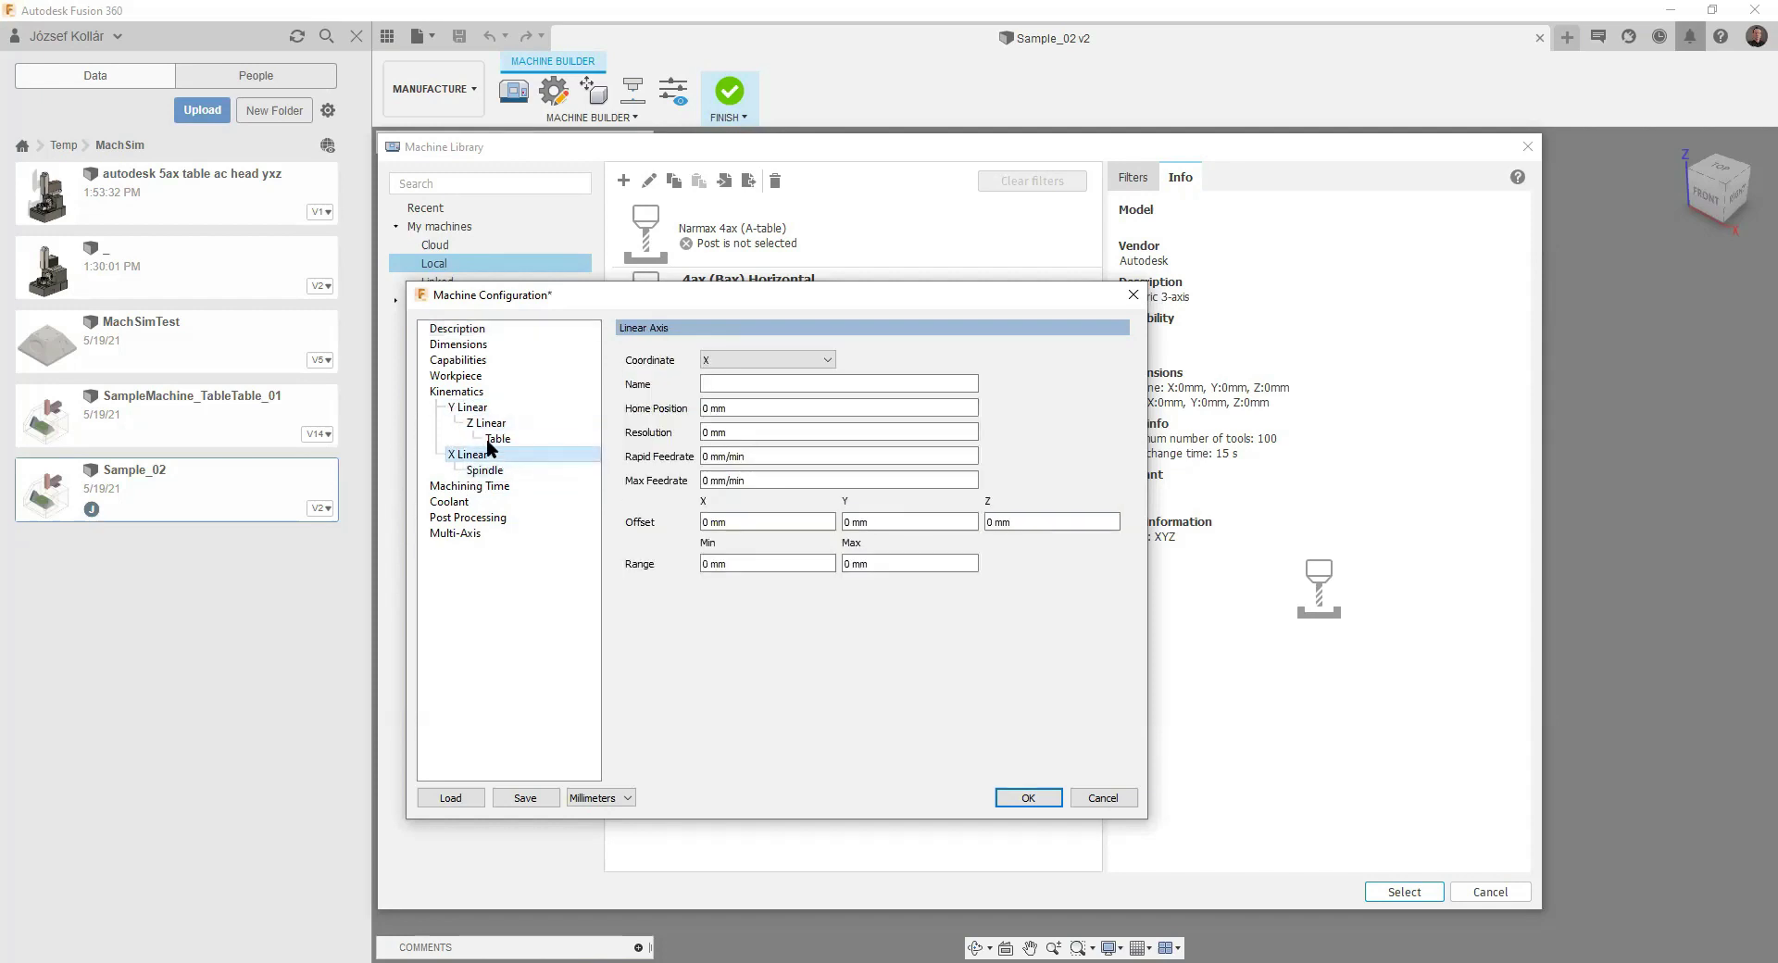
mouse_move(472, 408)
left_mouse_down()
mouse_move(492, 472)
mouse_move(482, 456)
mouse_move(500, 459)
left_mouse_up()
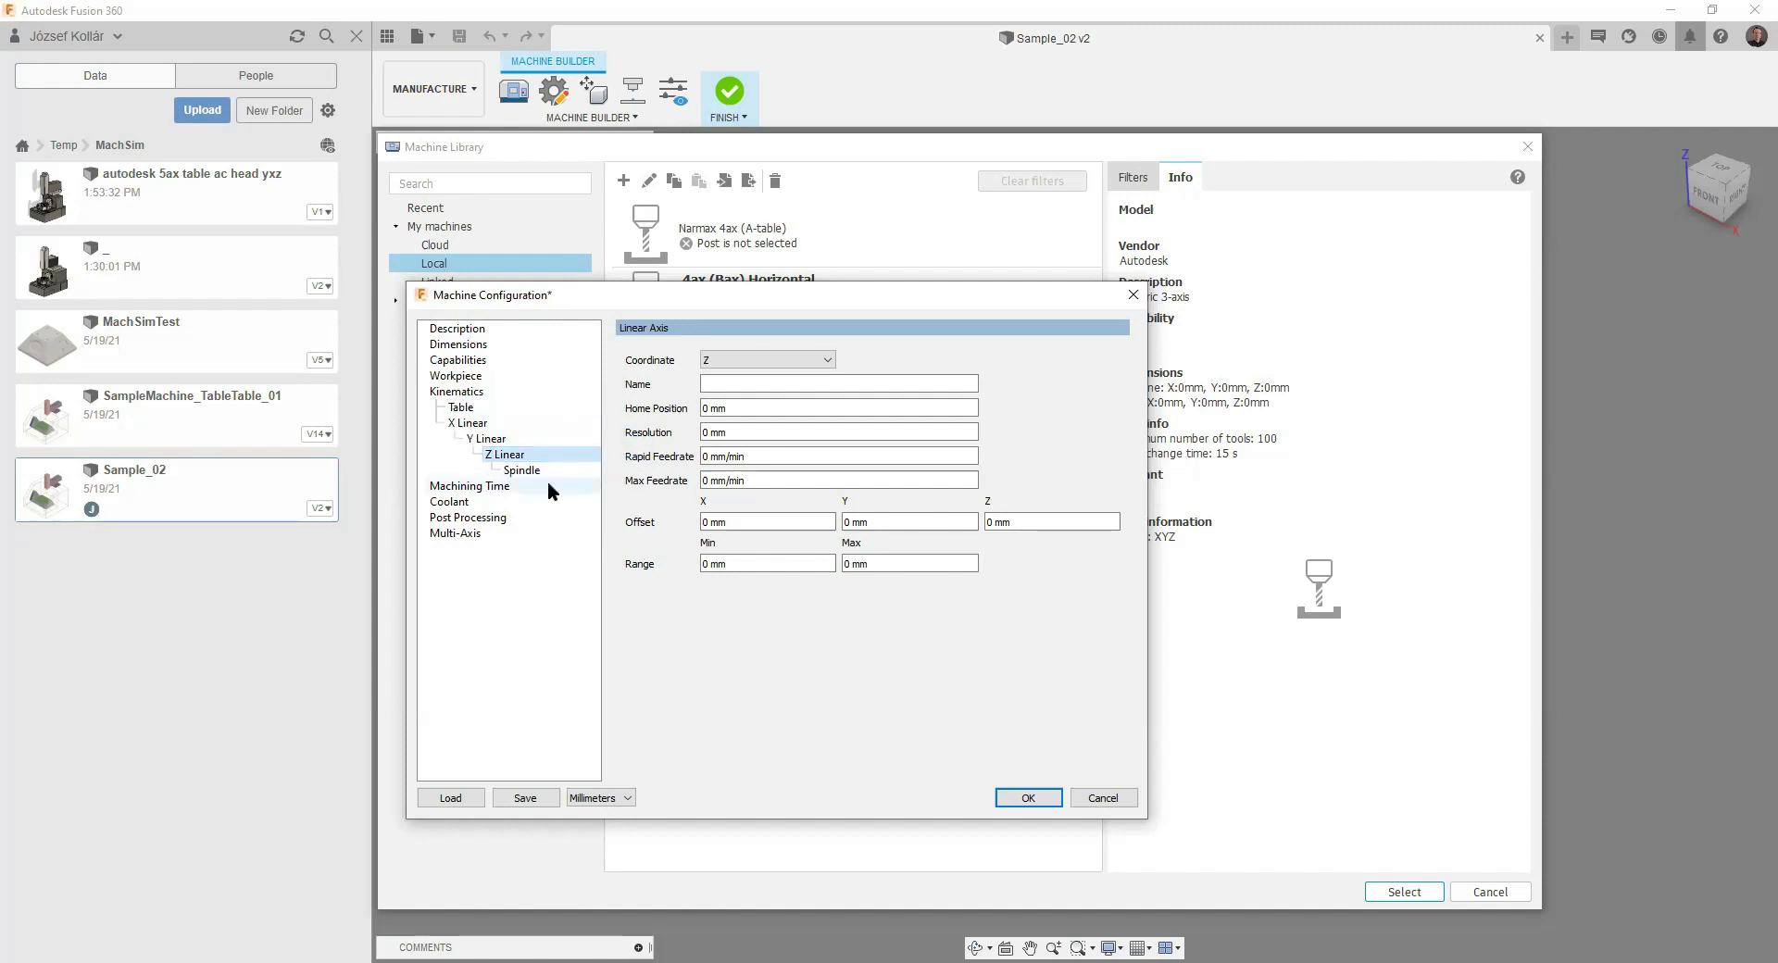
- Add an A rotary axis to the Table with a C rotary axis beneath it
left_click(467, 408)
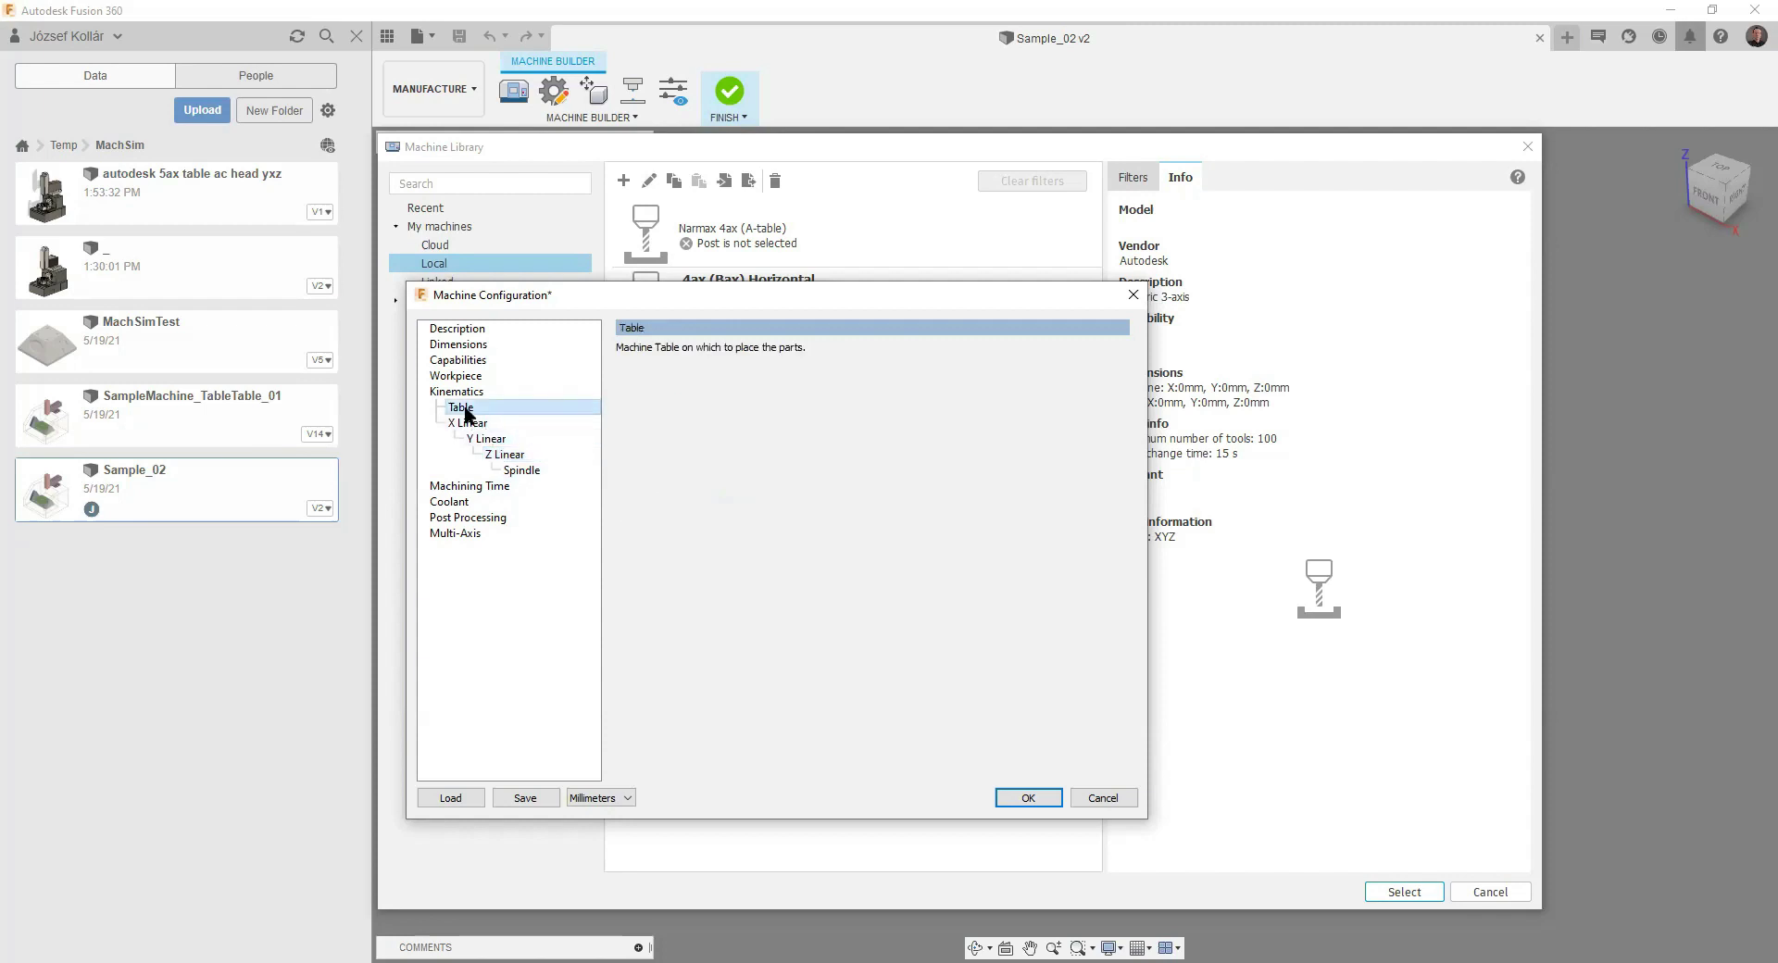
right_click(467, 412)
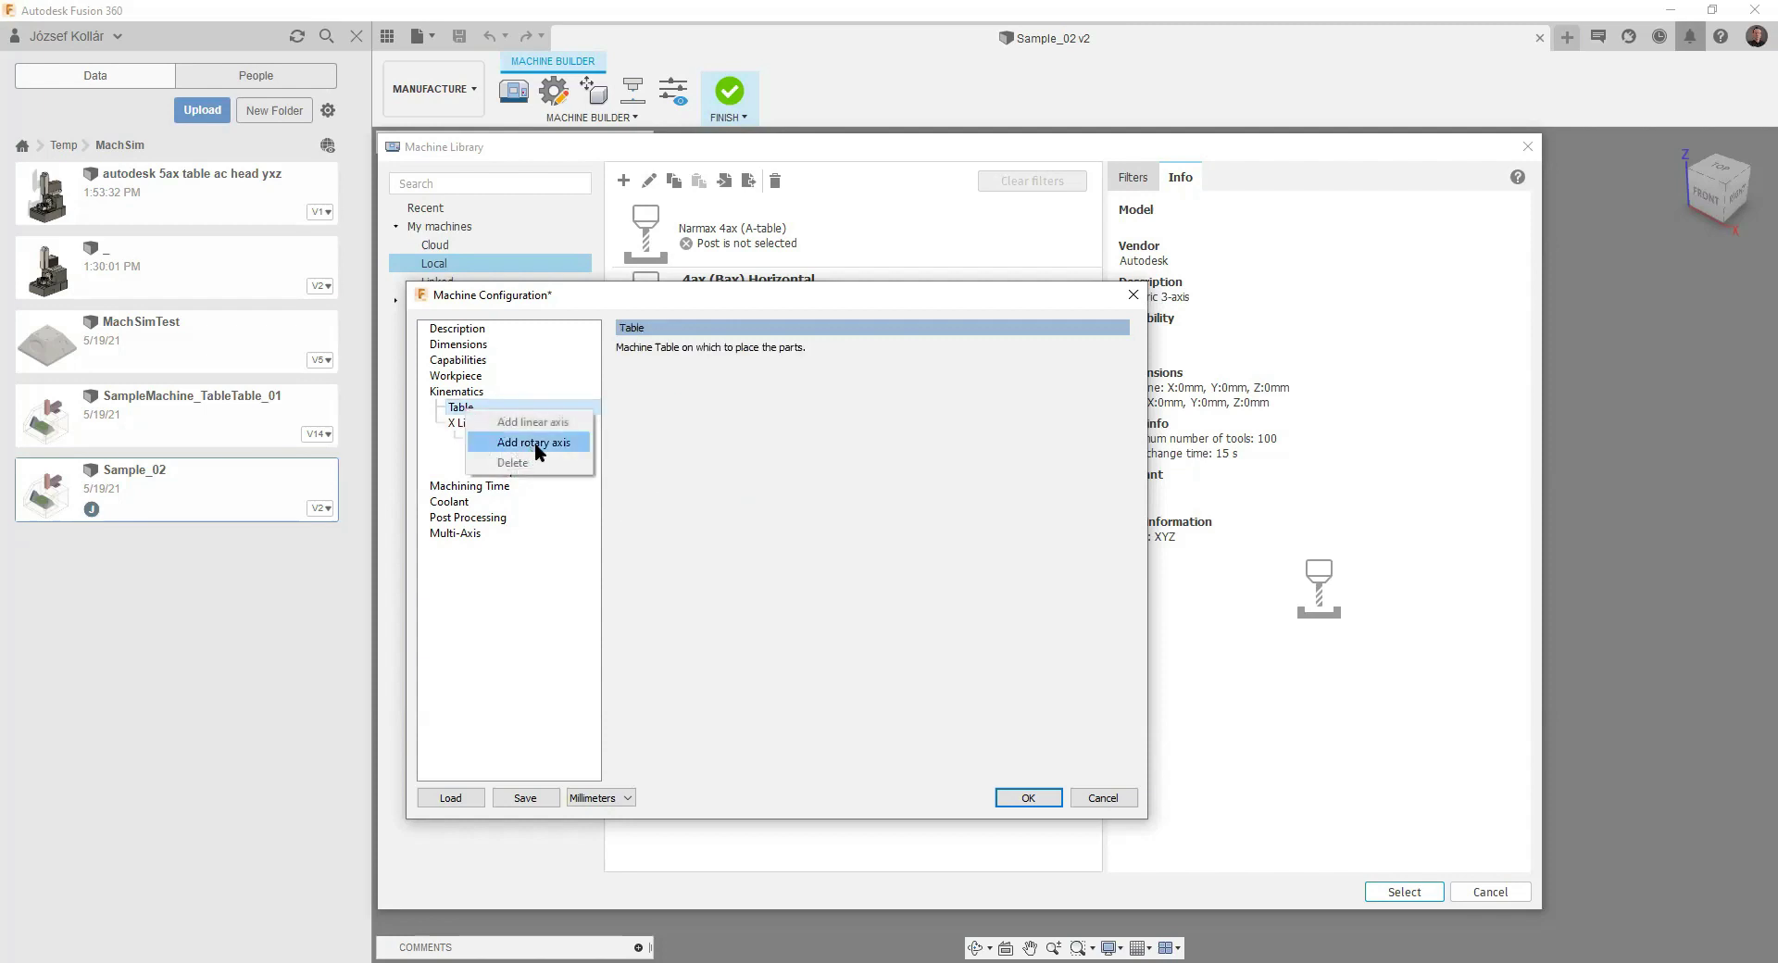
left_click(535, 441)
right_click(453, 403)
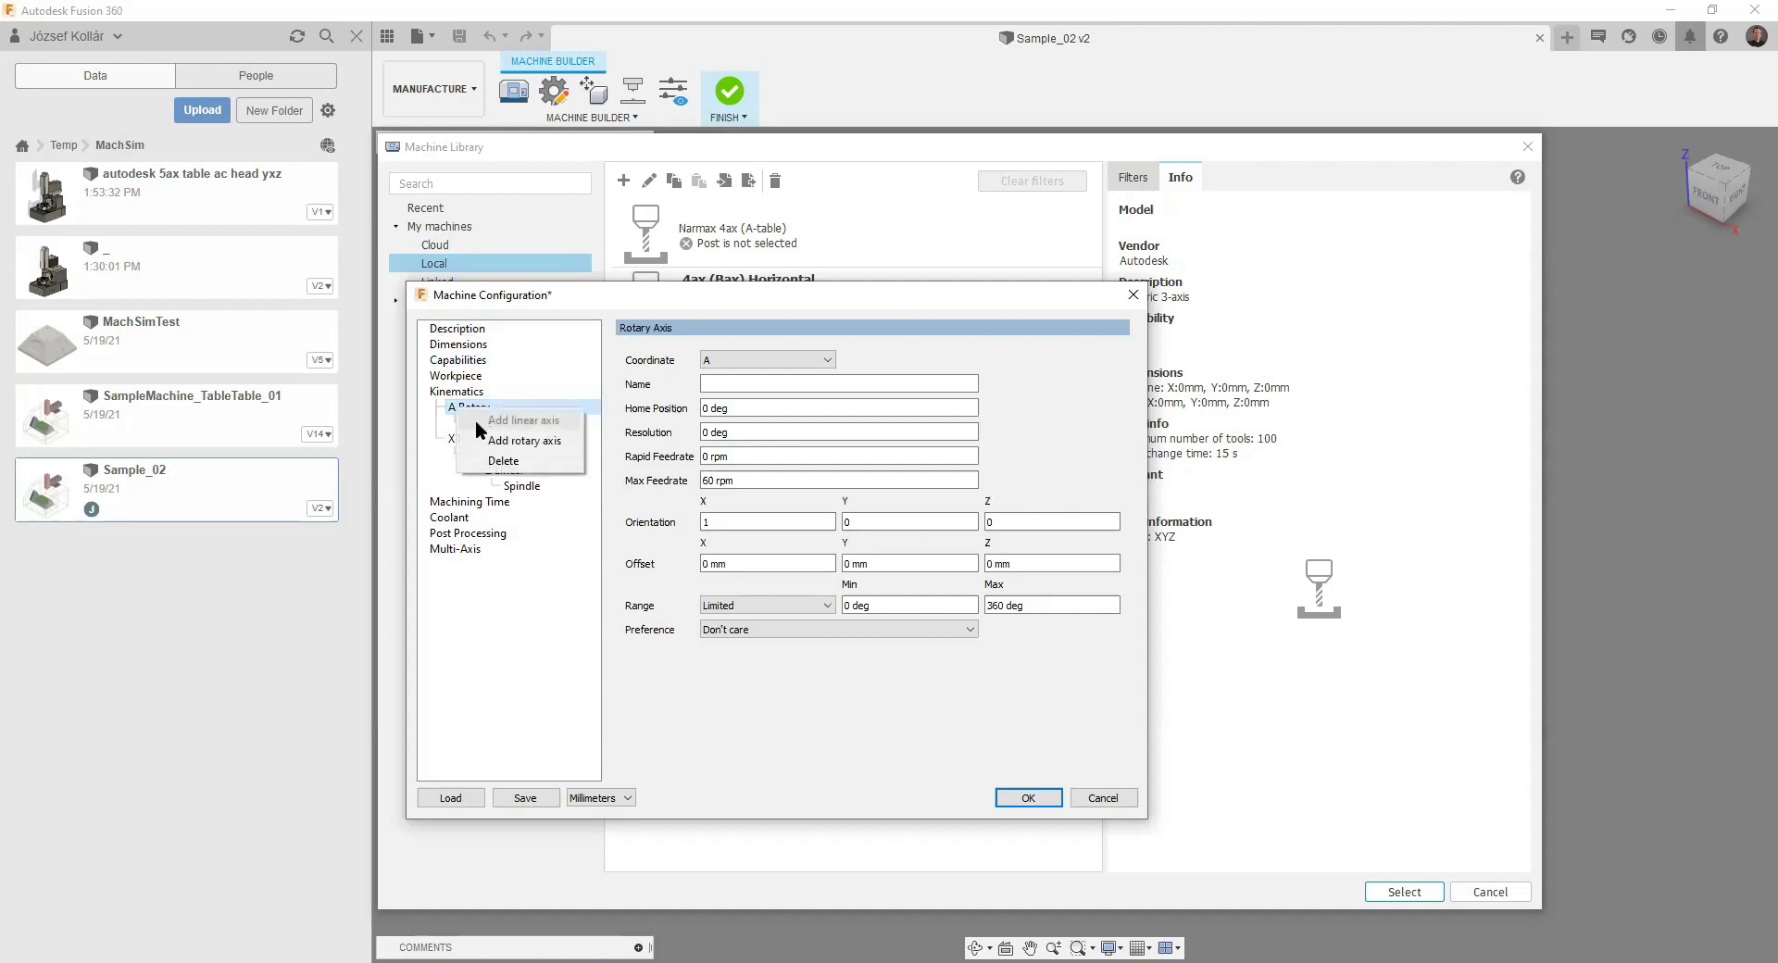
left_click(524, 441)
left_click(472, 407)
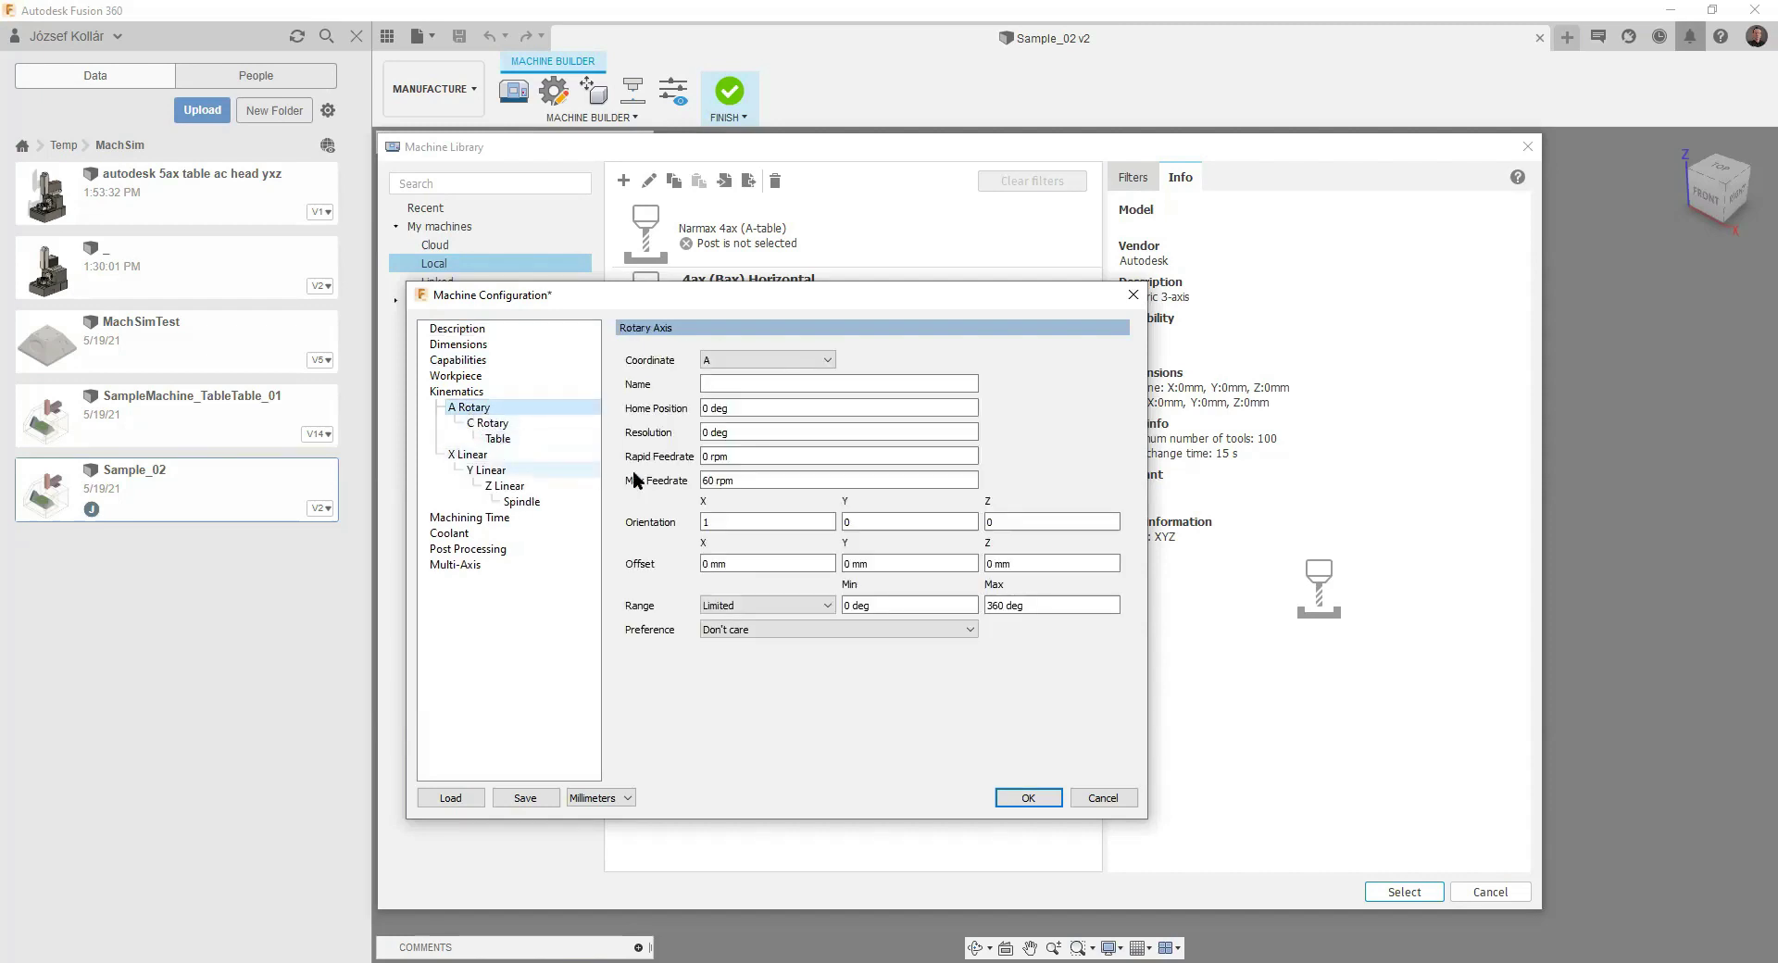
- Limit the A axis range to -120 to 120 deg and make the C axis range unlimited
left_click_drag(733, 523, 701, 521)
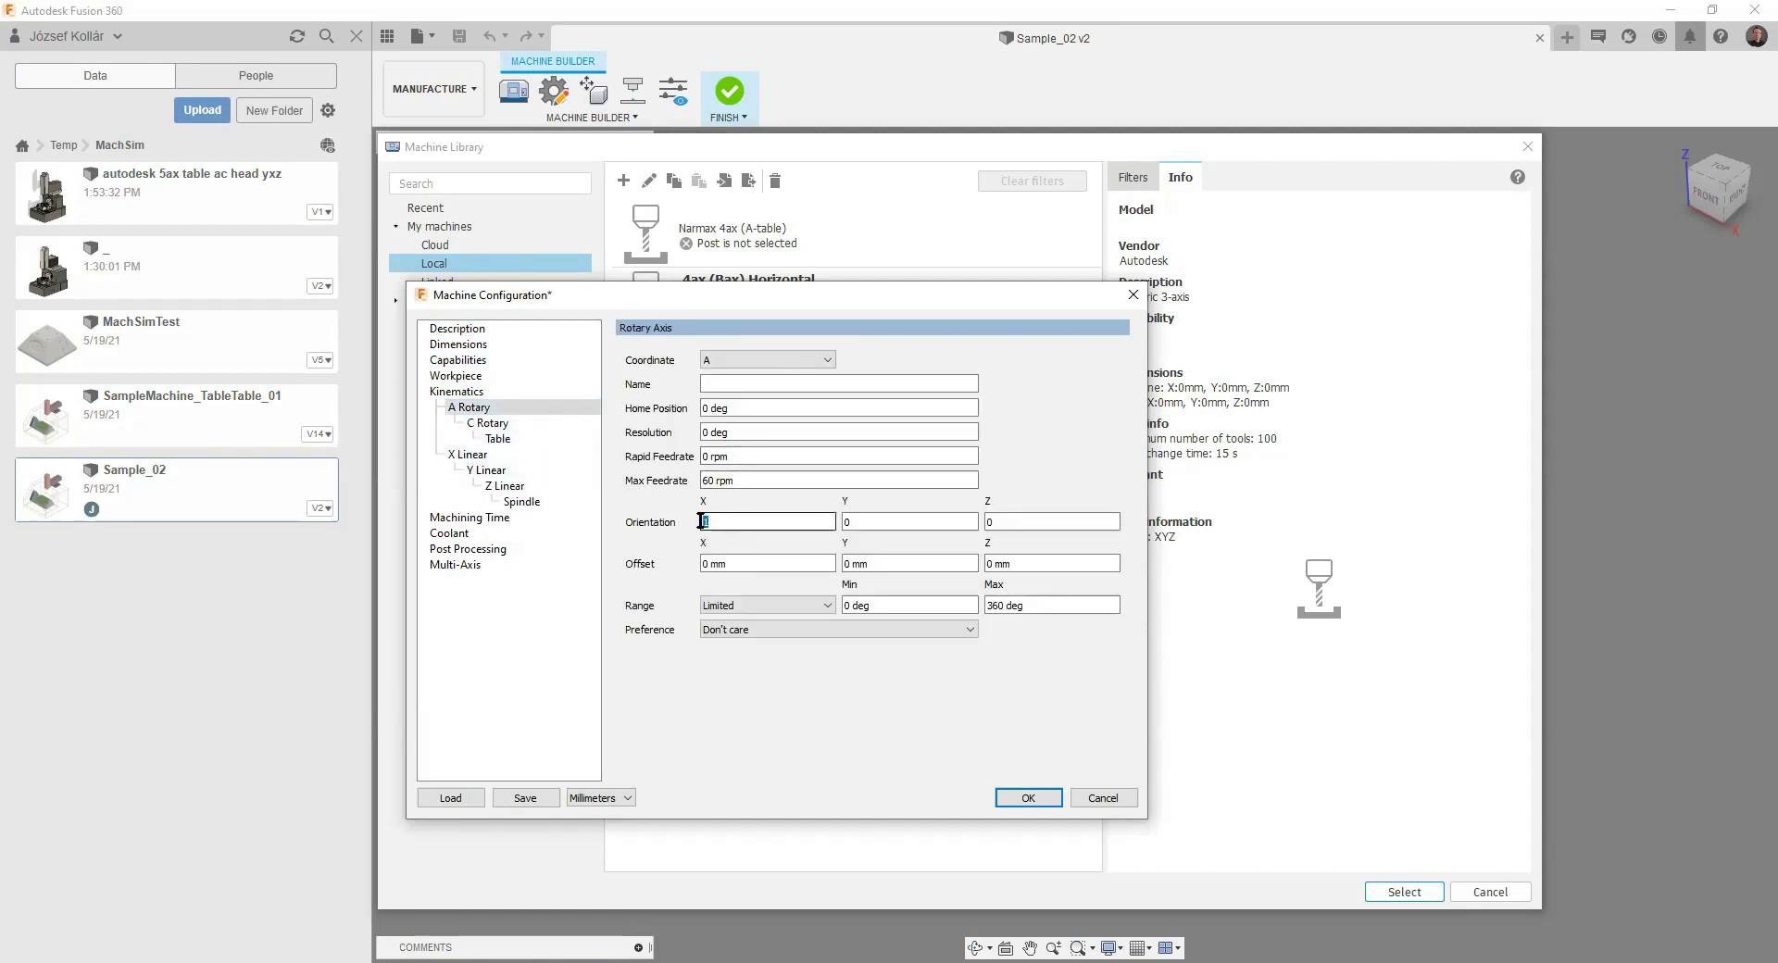
type("1")
left_click(861, 606)
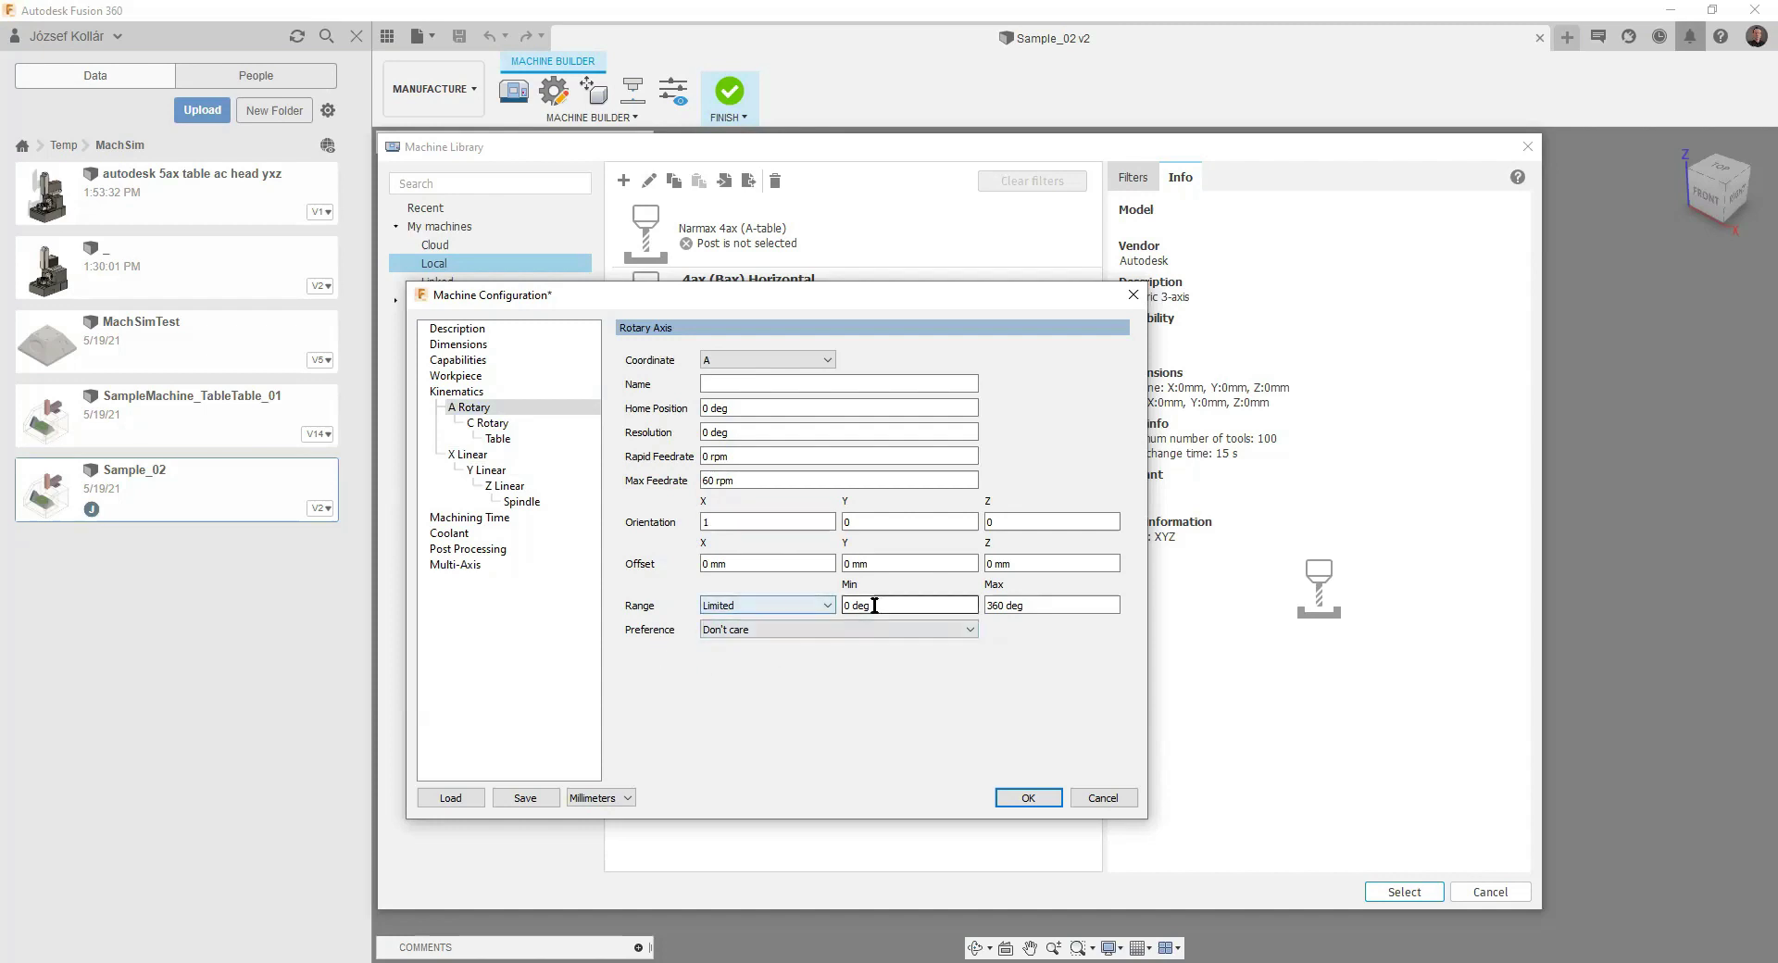
double_click(859, 604)
type("-120")
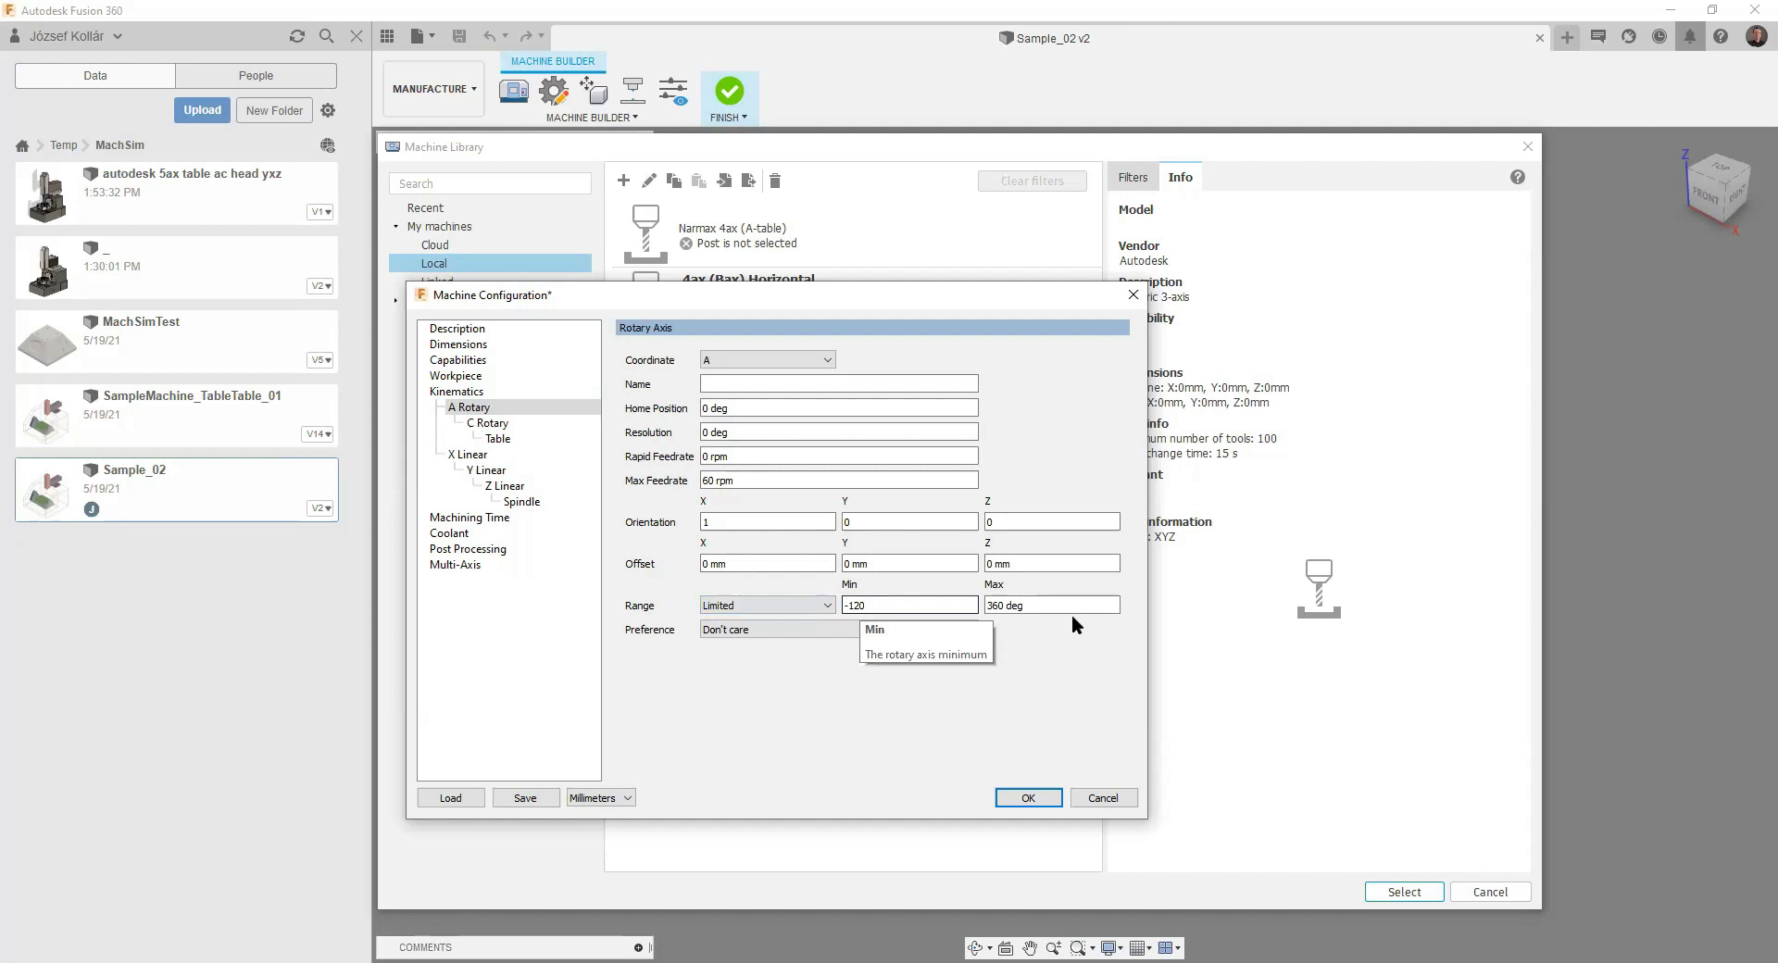
key("Tab")
type("12")
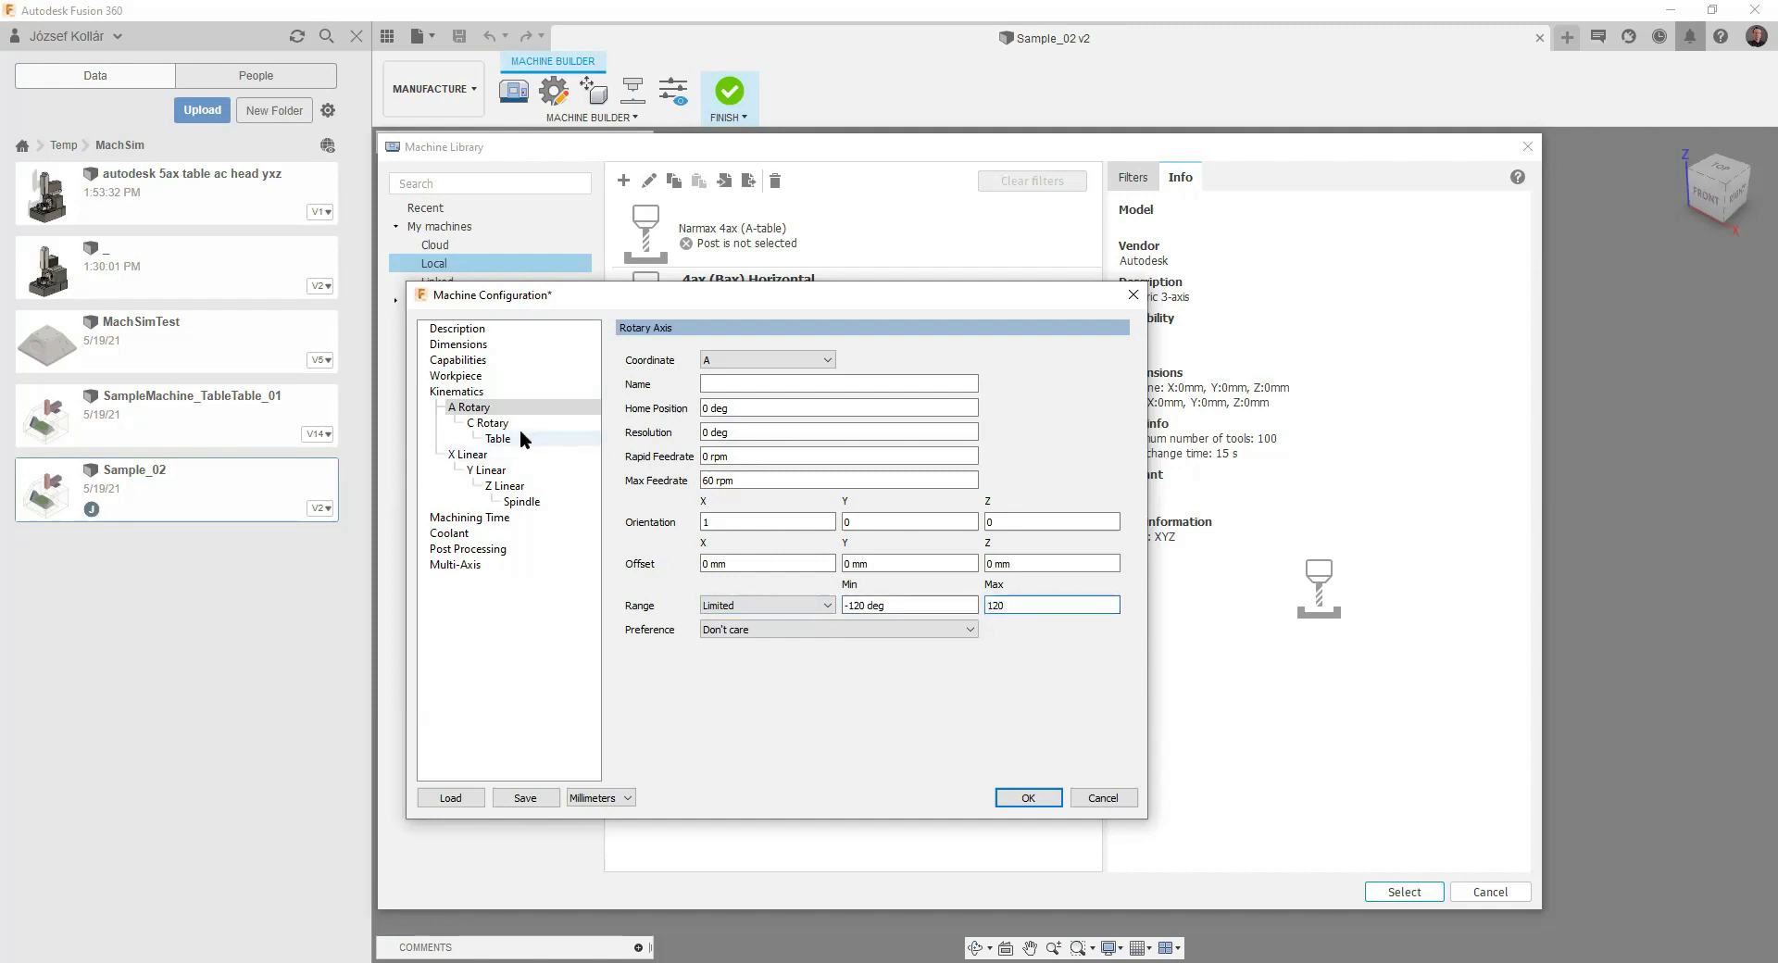
left_click(495, 423)
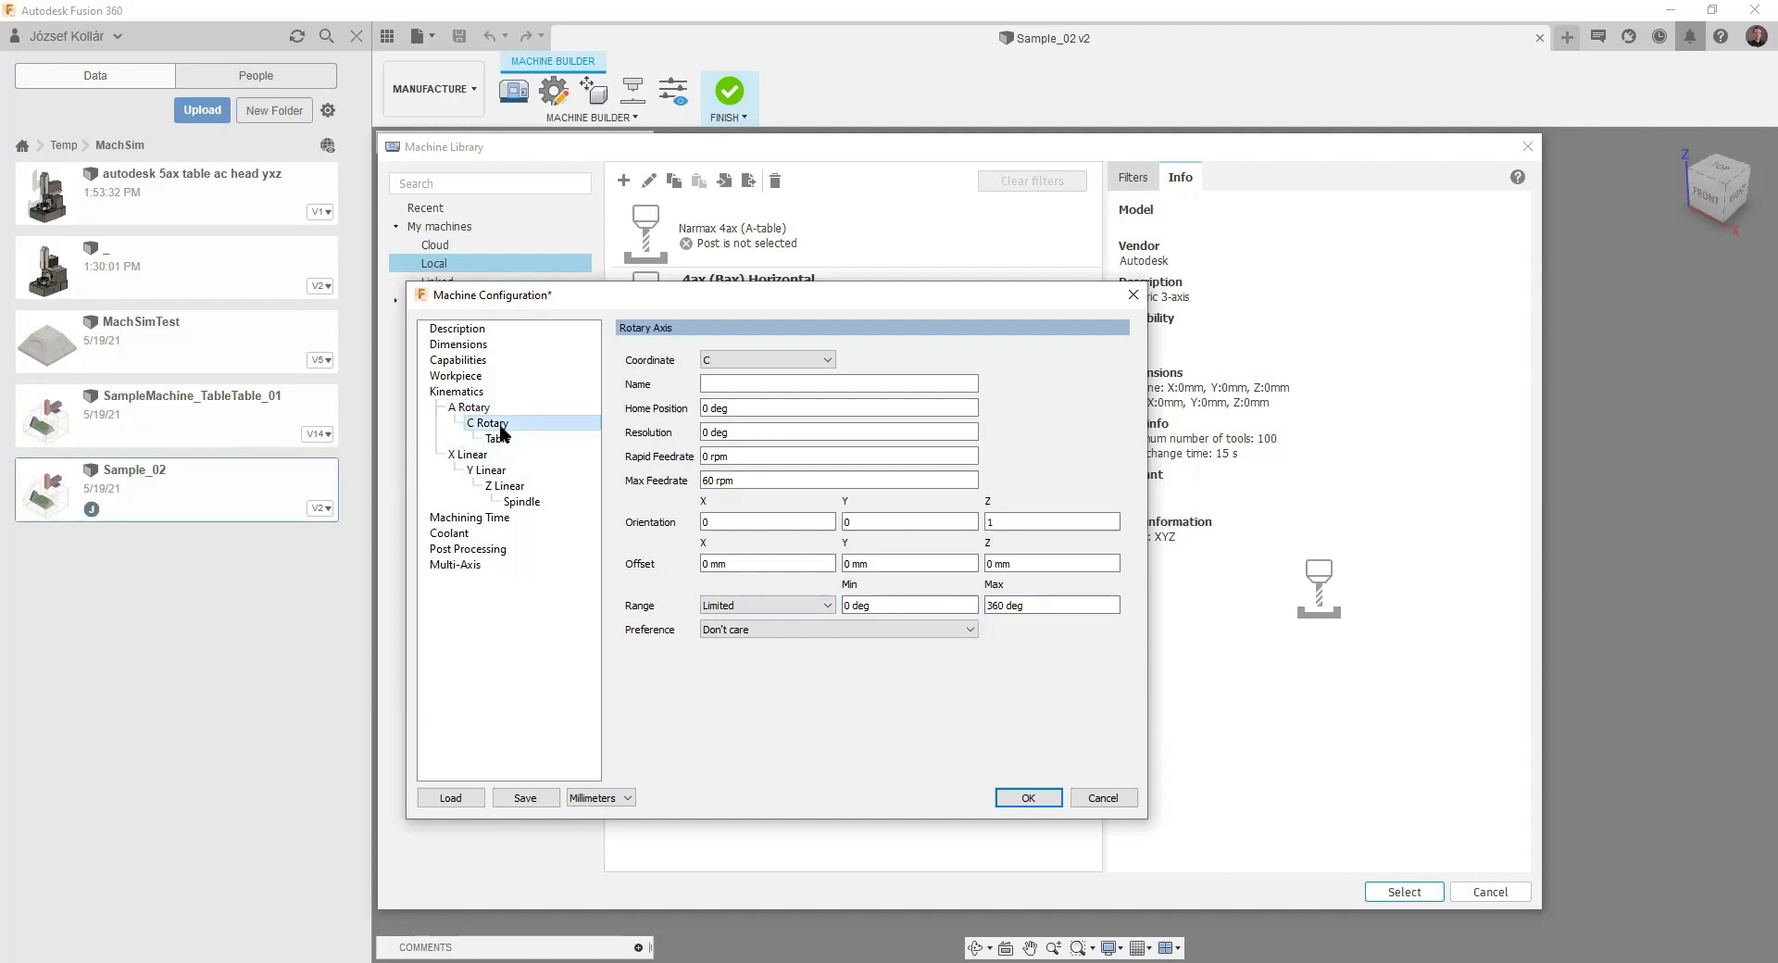
left_click(815, 603)
left_click(811, 589)
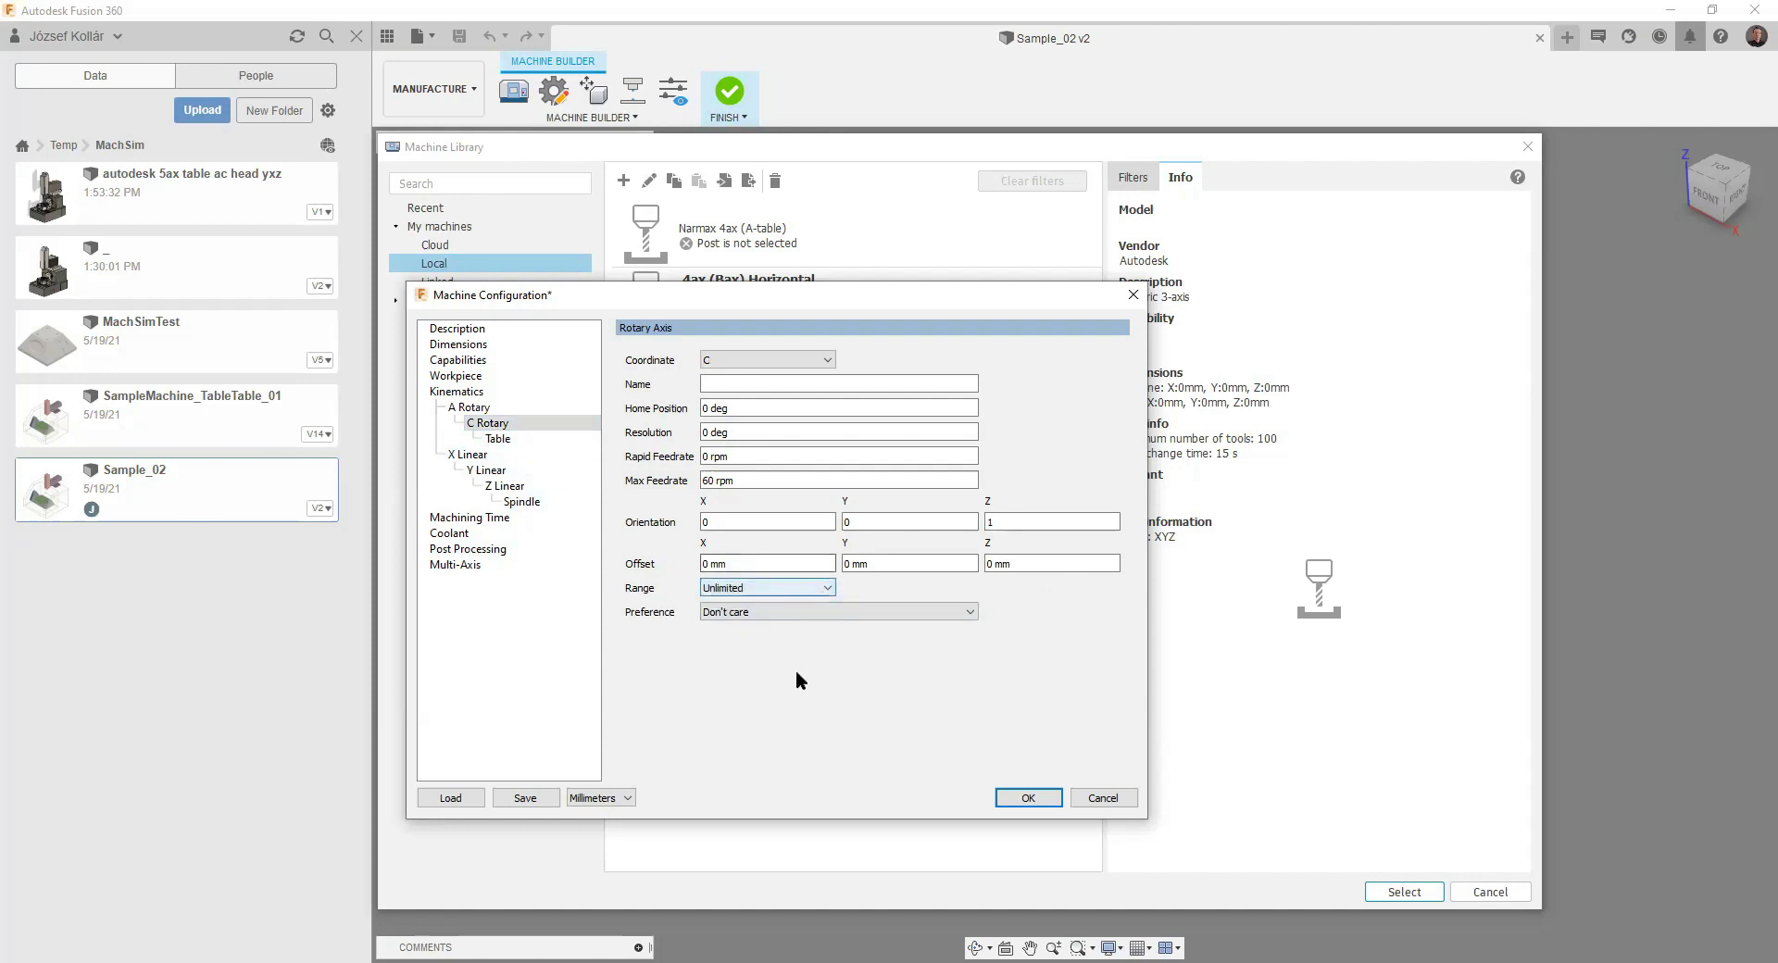
- Set the X Linear range to -300 to 300 mm, Y minimum -450 mm, and Z minimum -350 mm
left_click(472, 454)
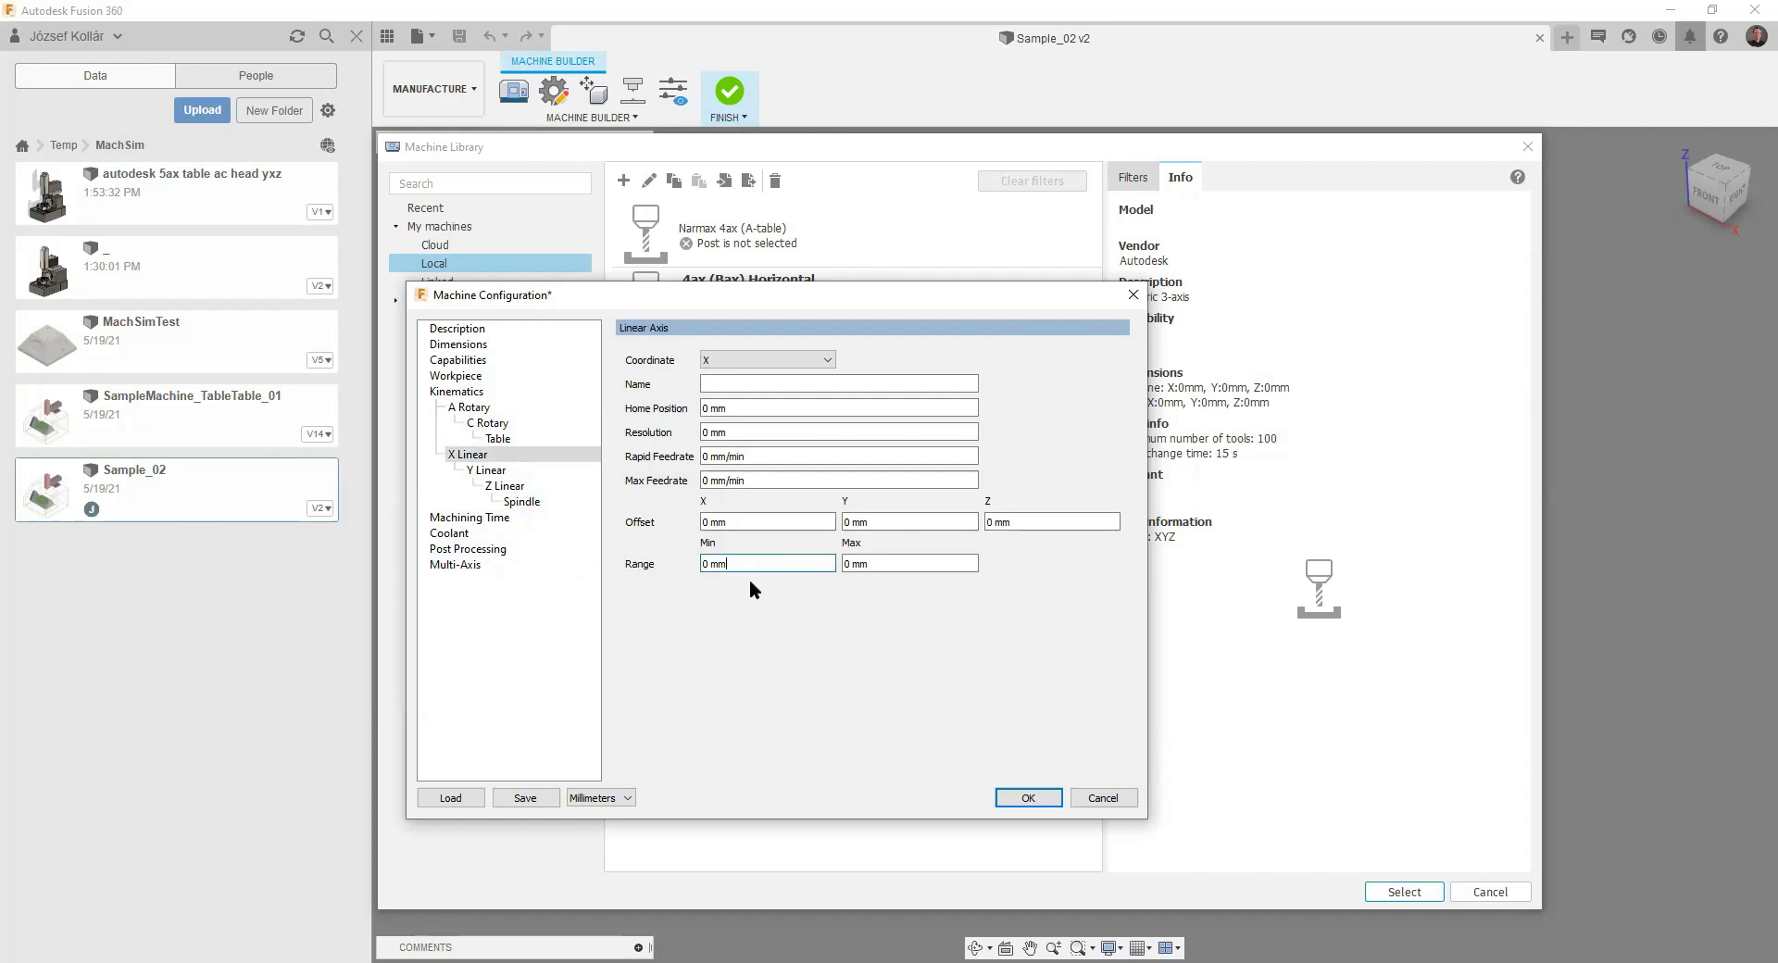
left_click_drag(730, 562, 687, 565)
key("Tab")
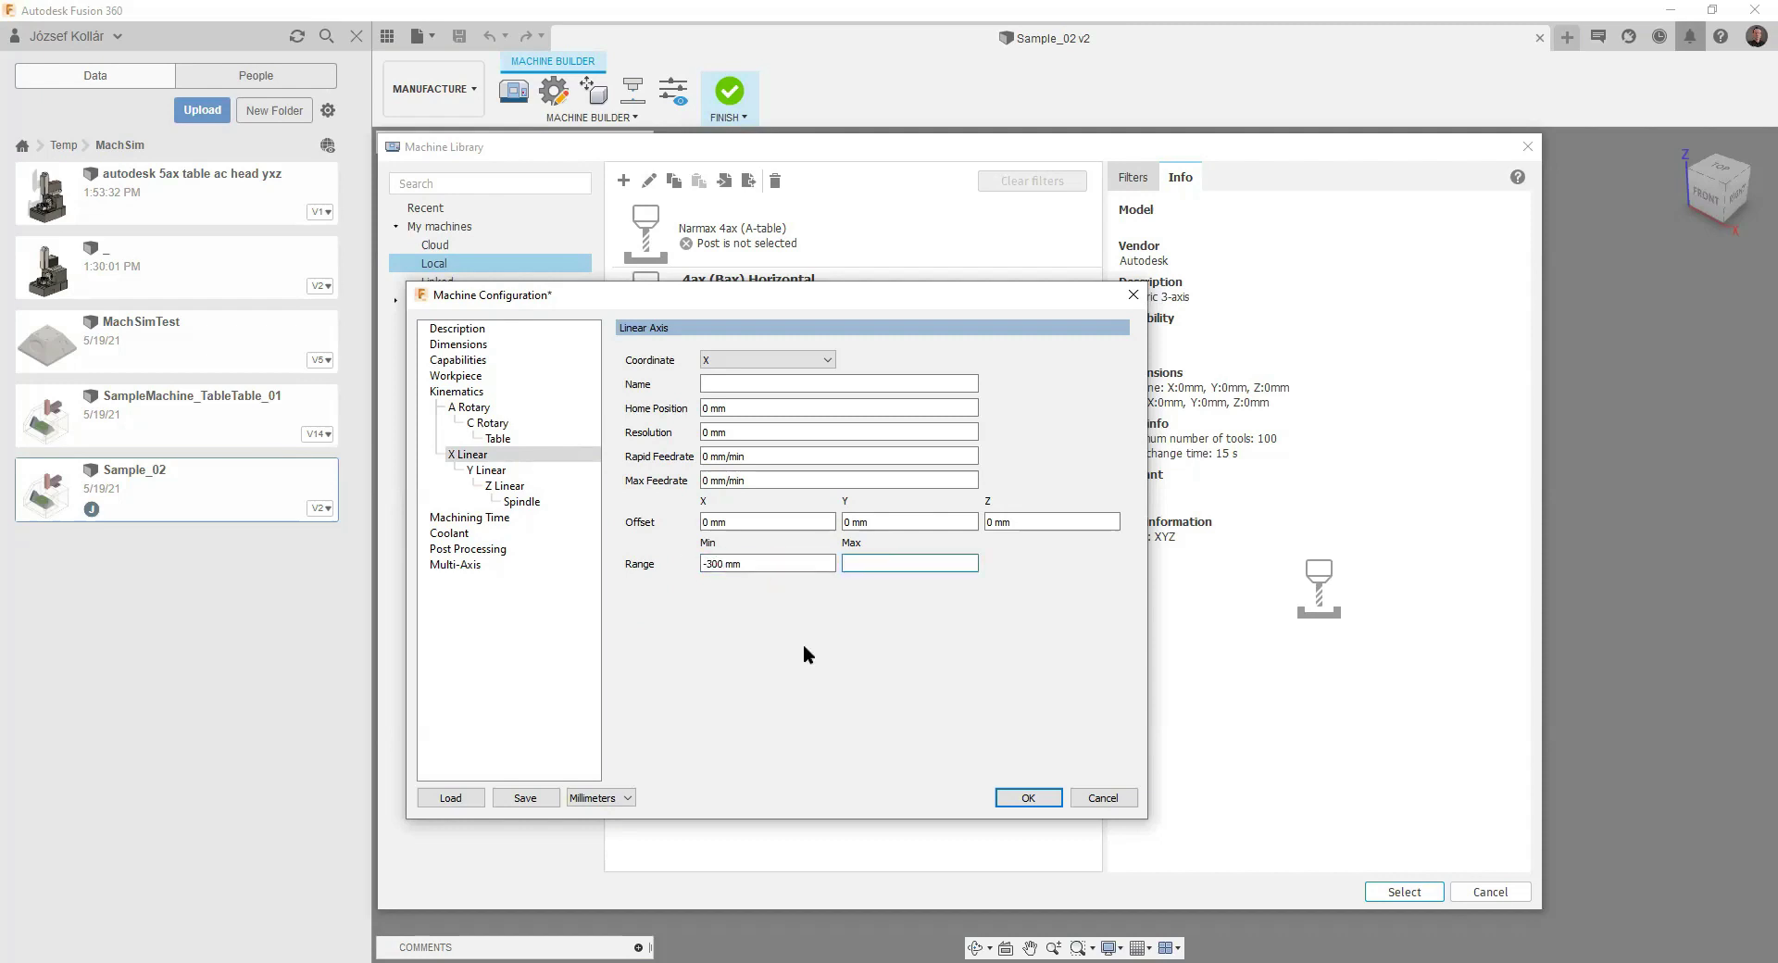
type("300")
left_click(486, 470)
left_click(763, 564)
type("-450")
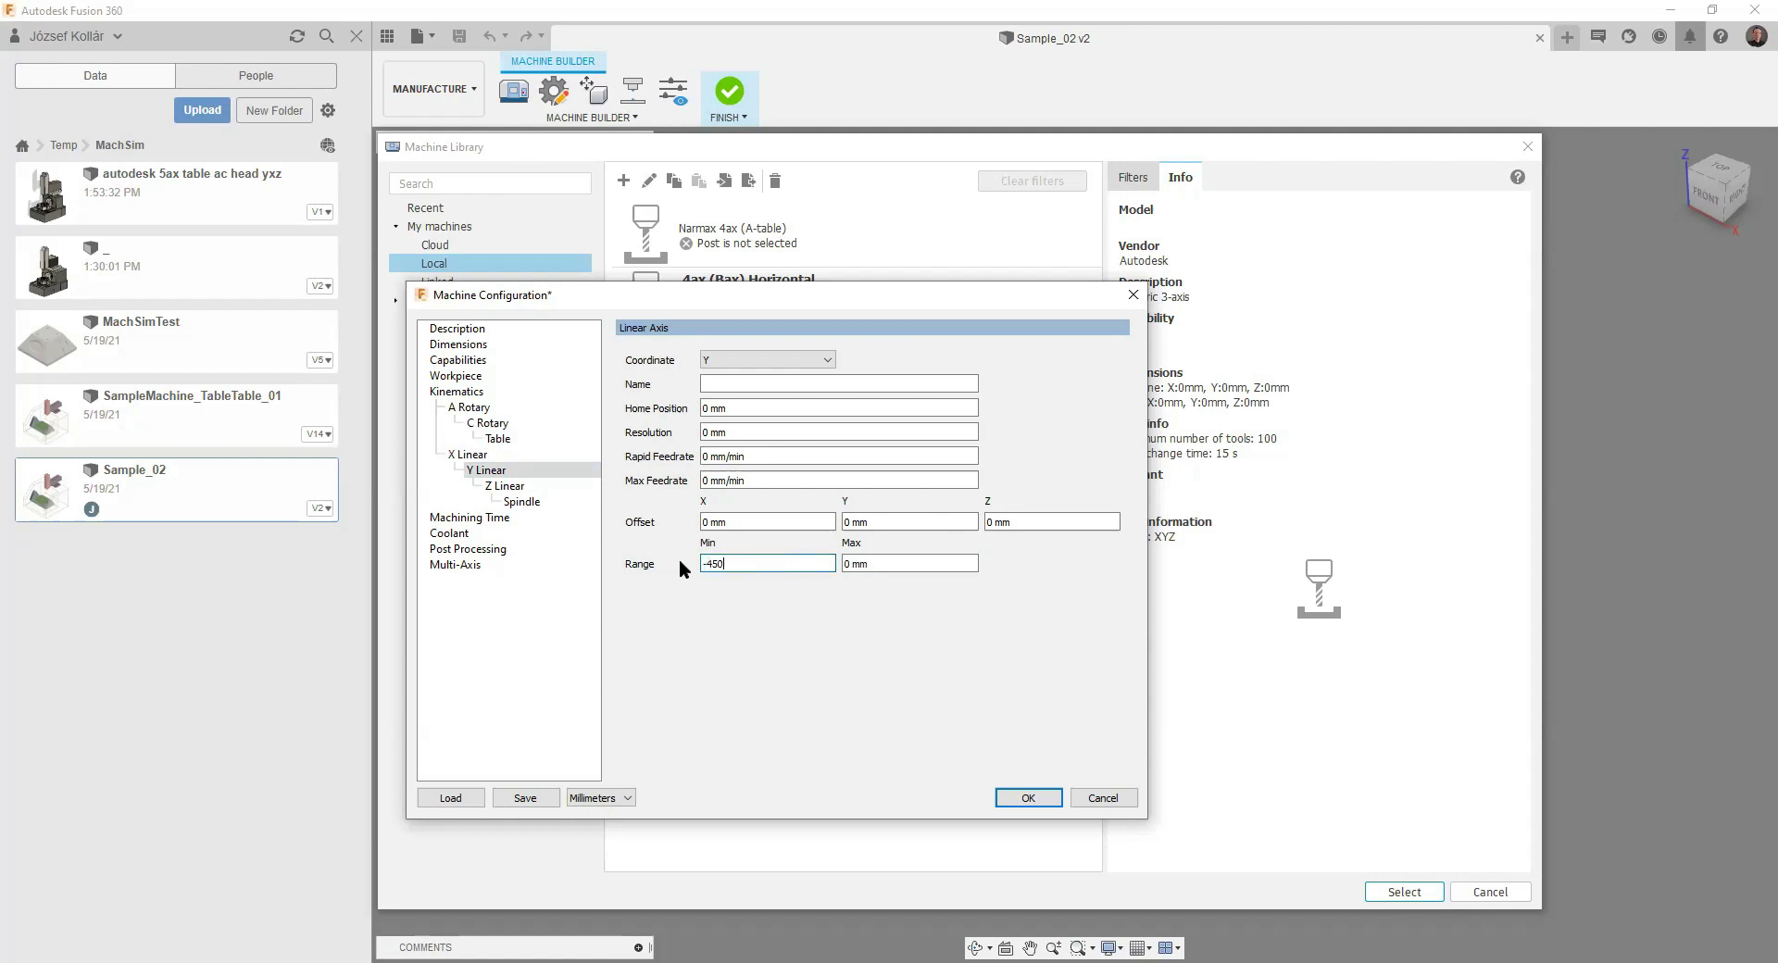
left_click(507, 486)
left_click(754, 564)
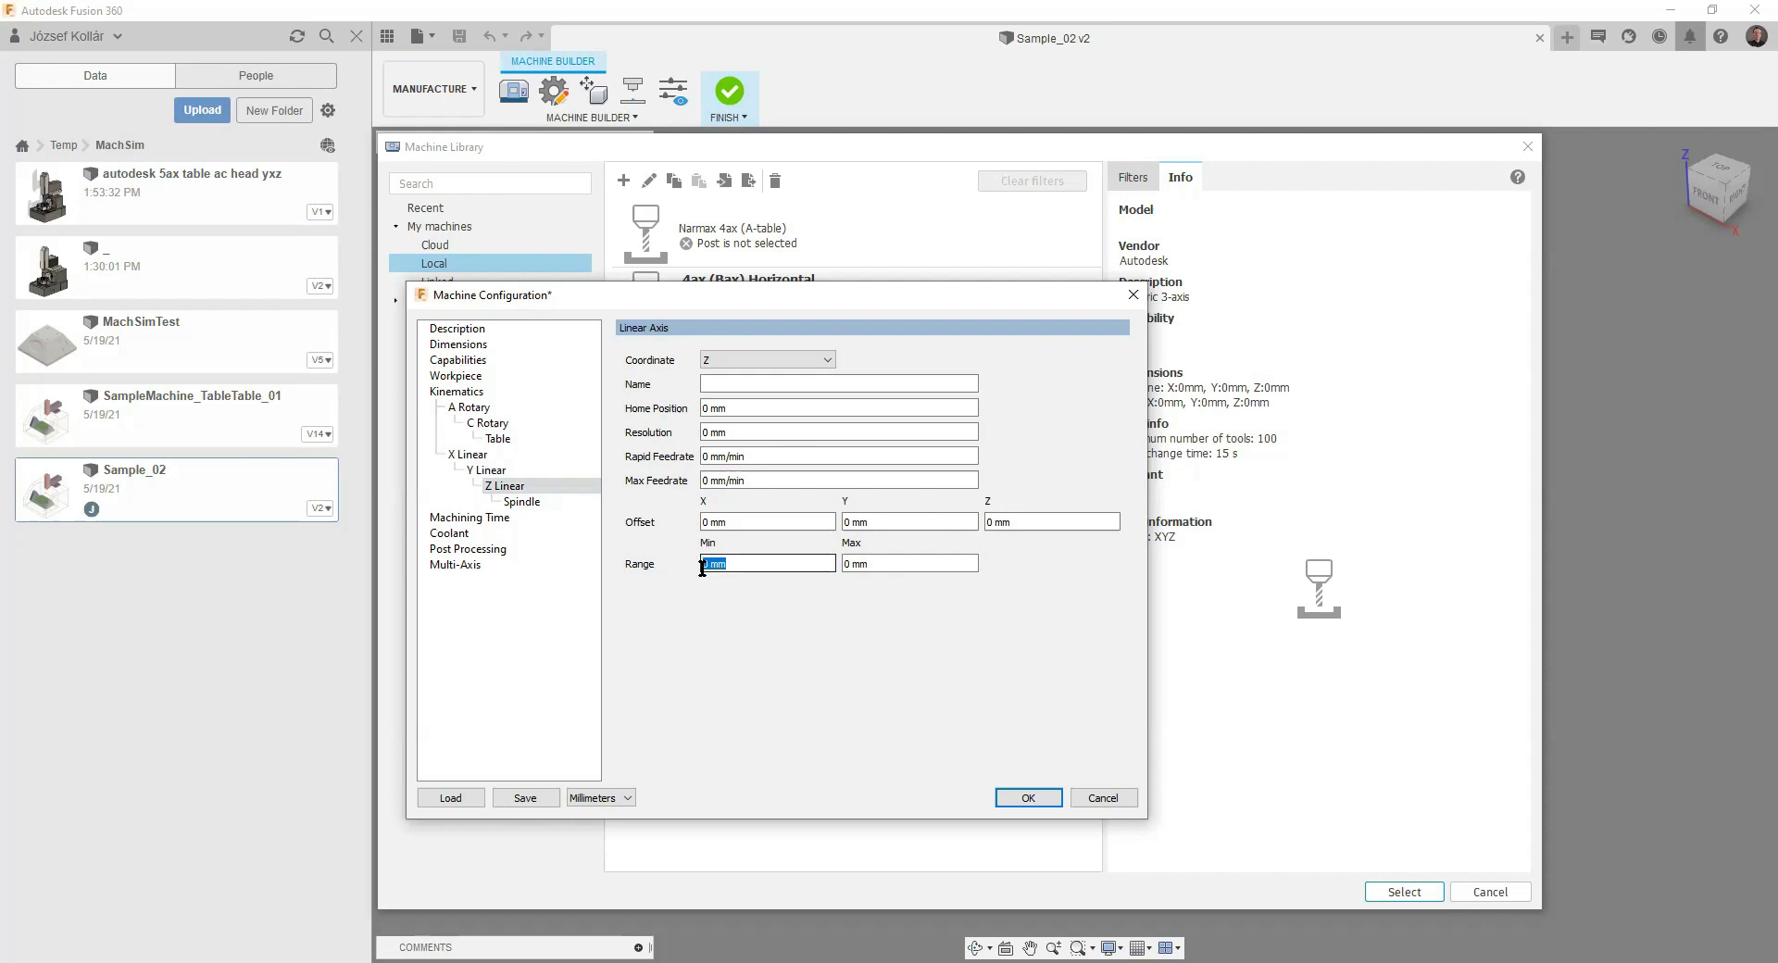
type("-350")
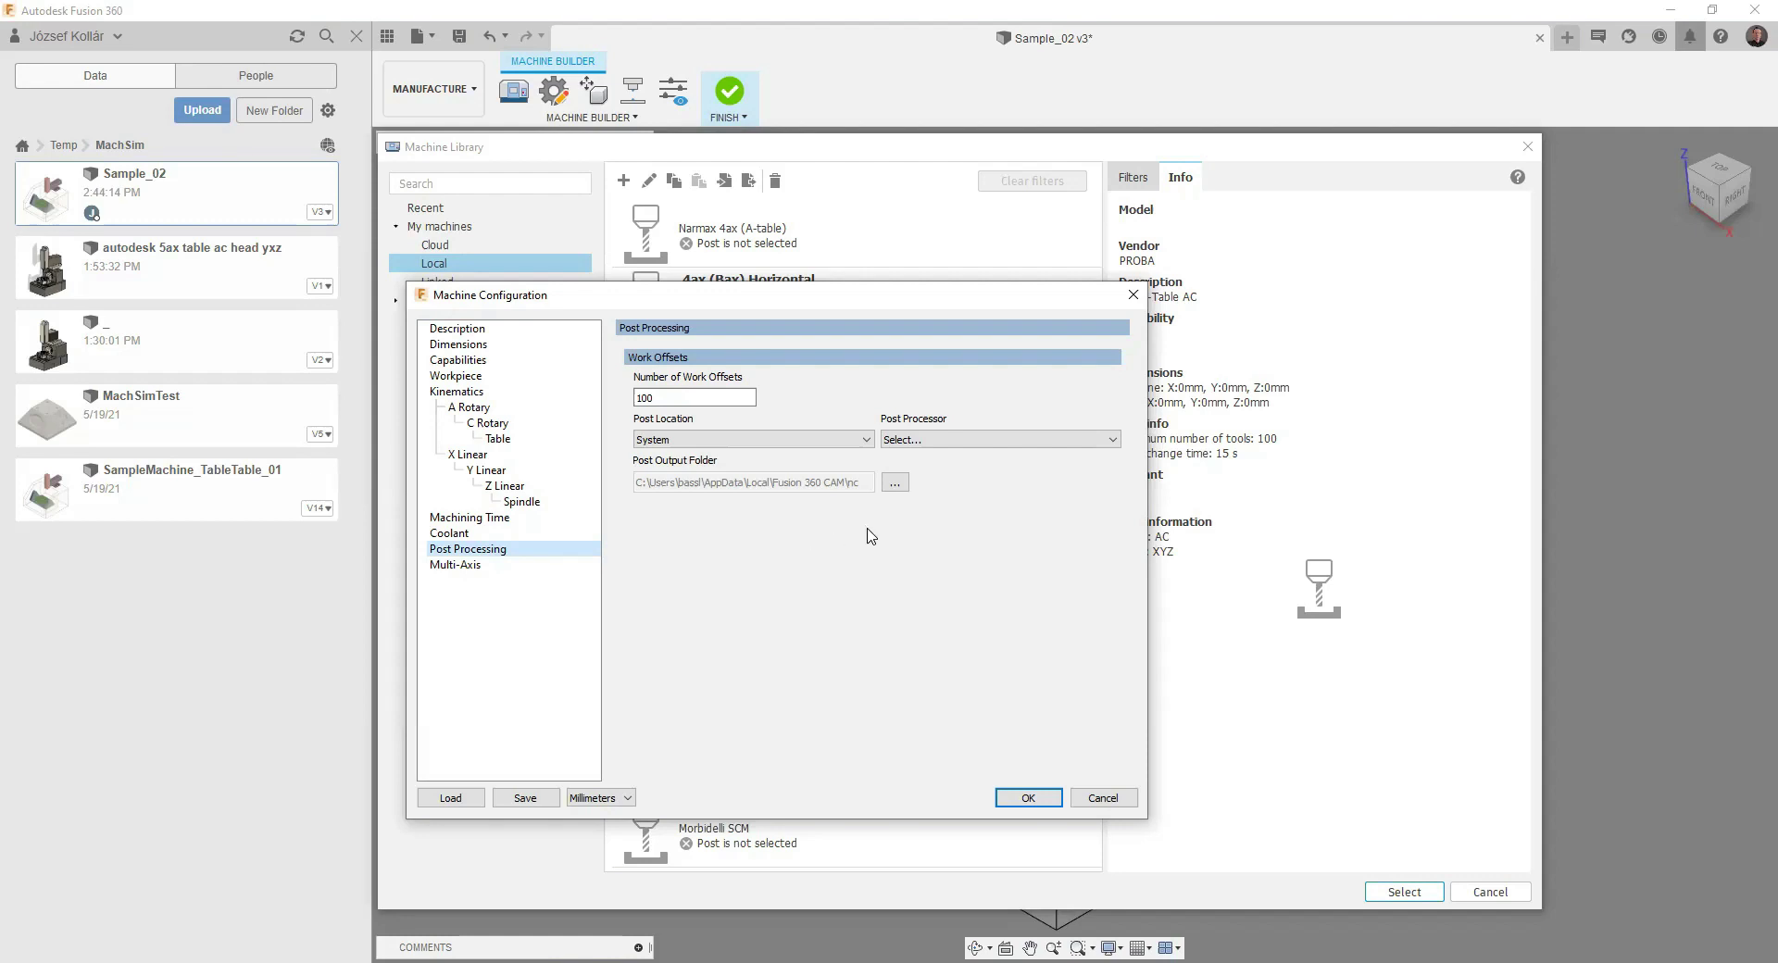
- Choose machinesimulation.cps from the Post Processor list
left_click(1023, 443)
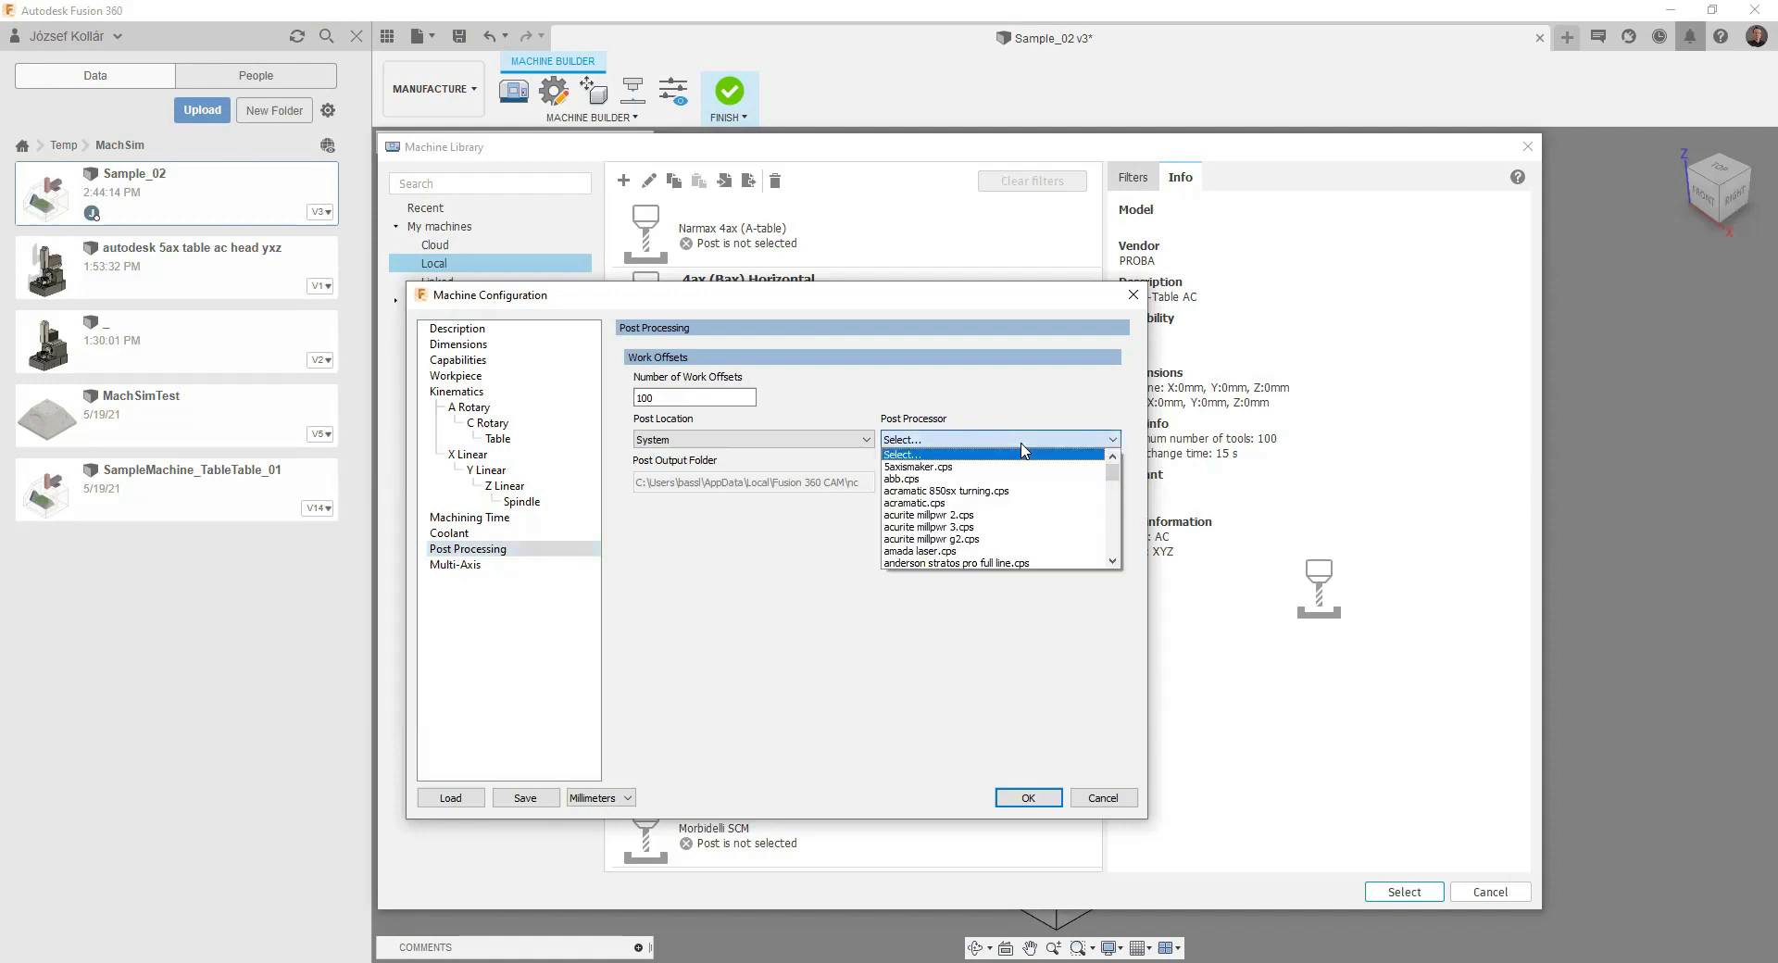
scroll(1001, 486, "down", 10)
scroll(1000, 508, "down", 10)
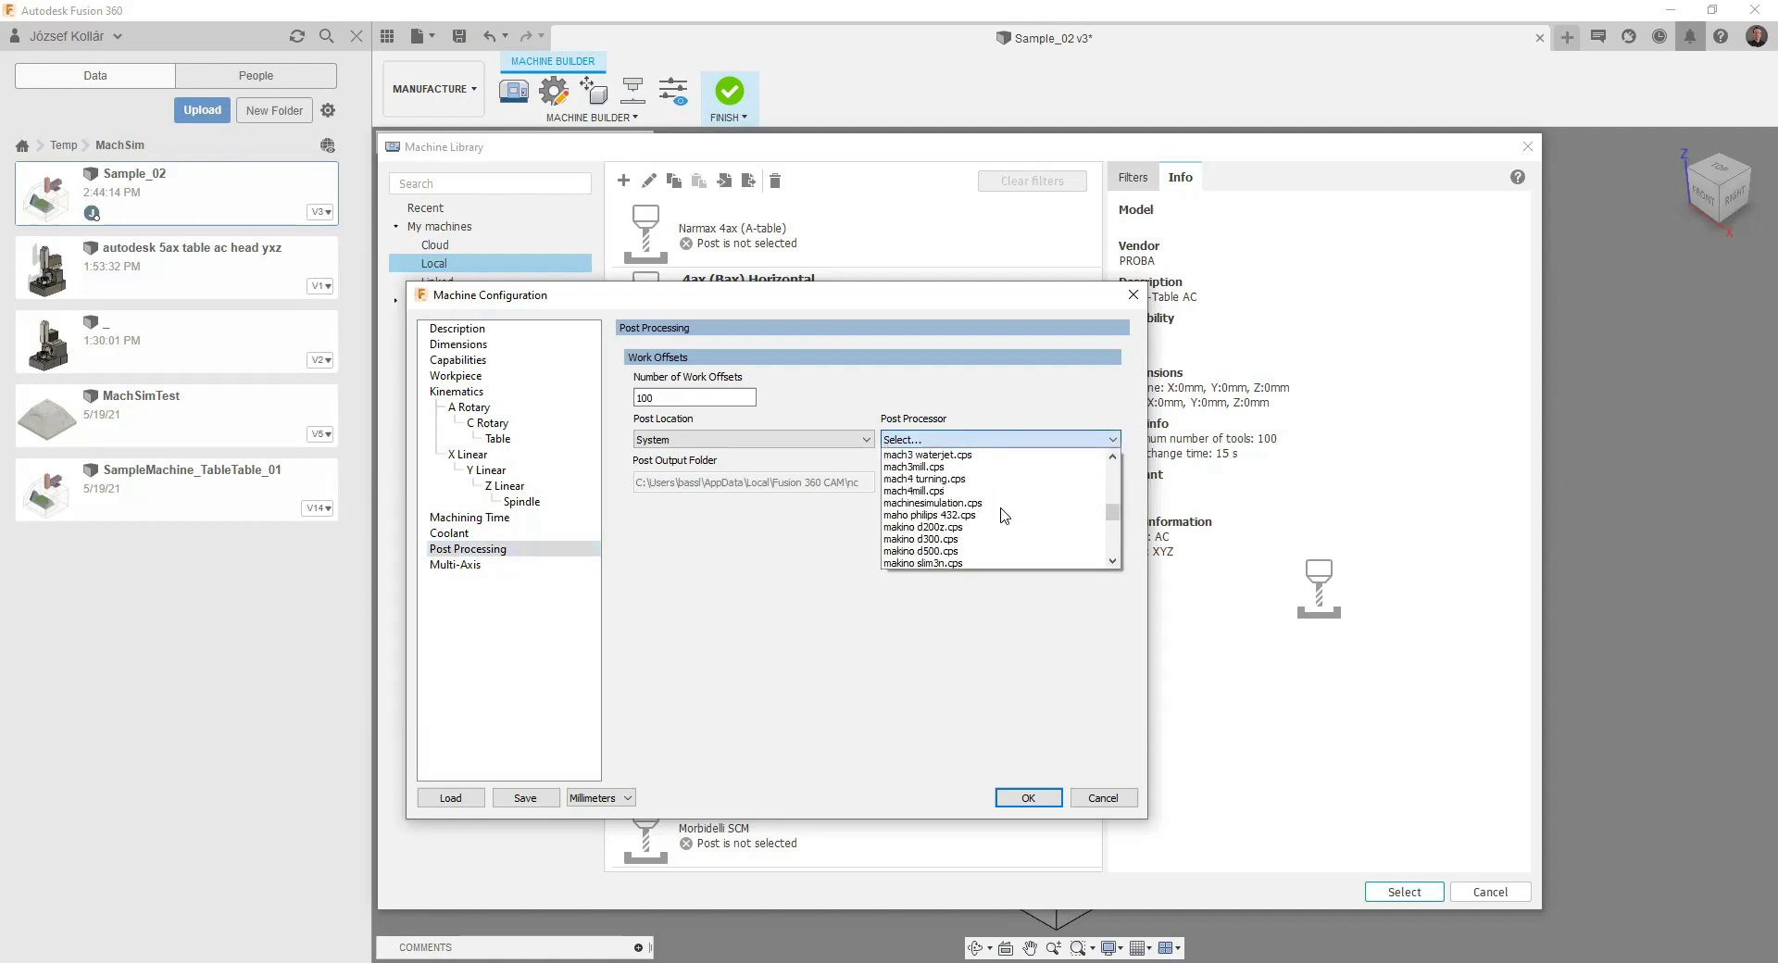
left_click(981, 507)
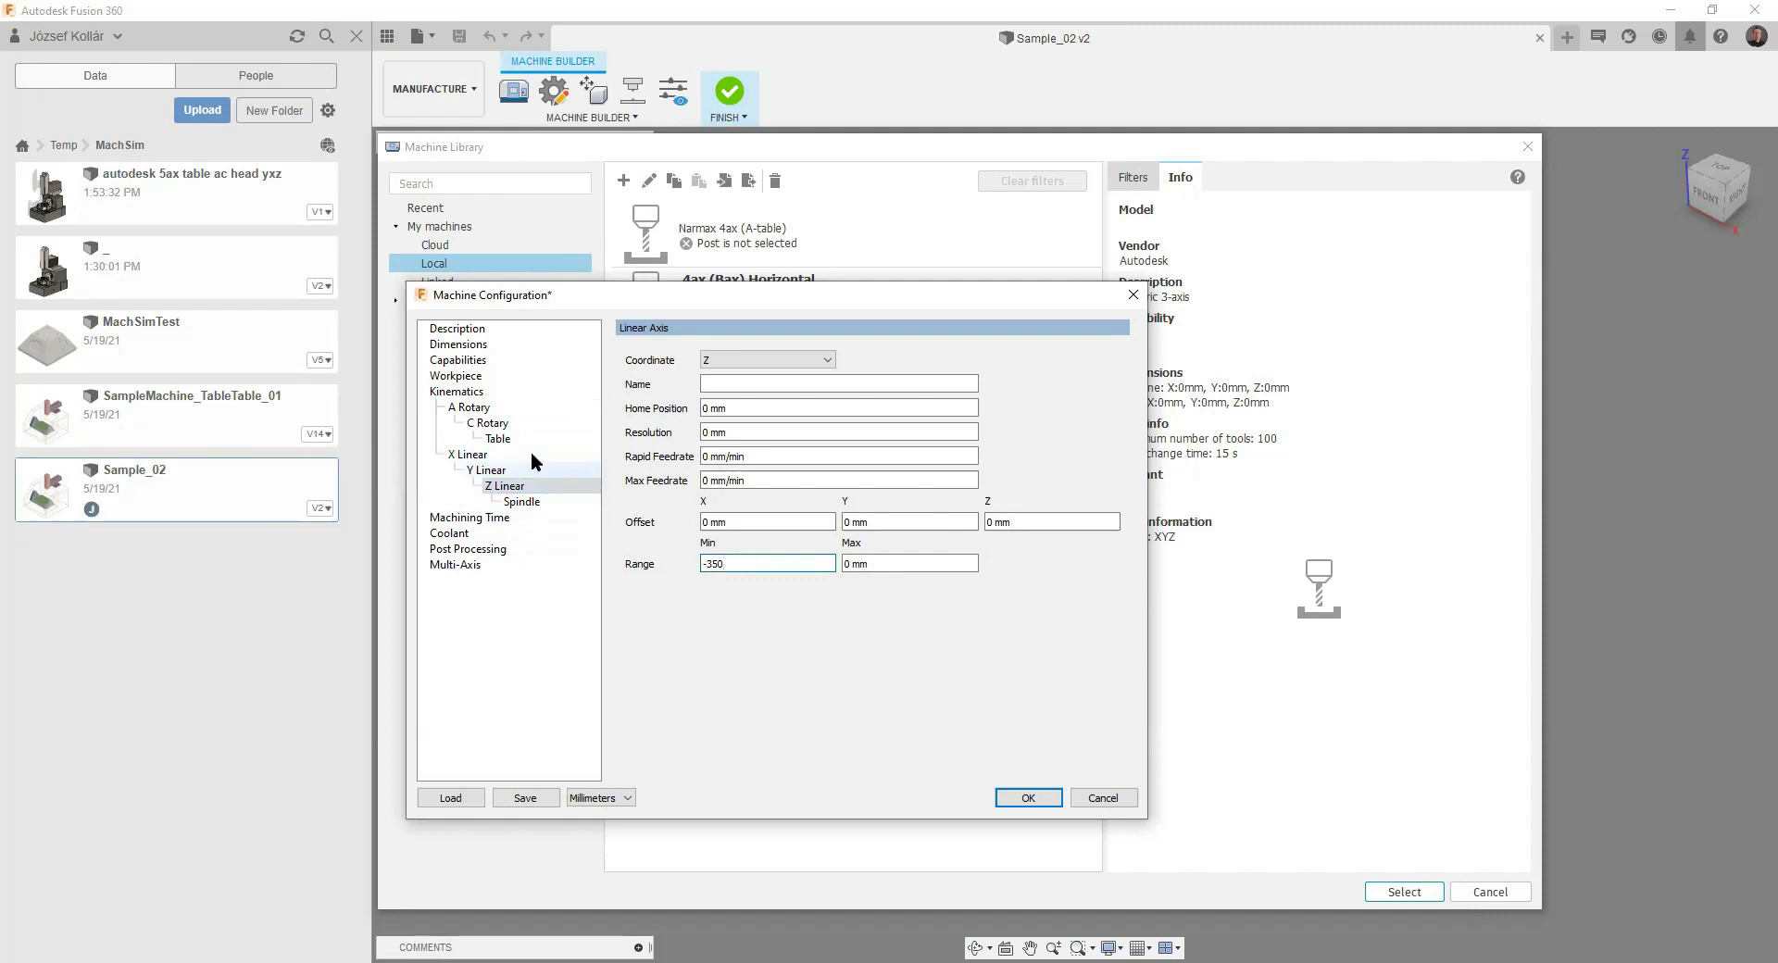
- Confirm the machine configuration and load the PROBA machine from the Machine Library
left_click(1023, 798)
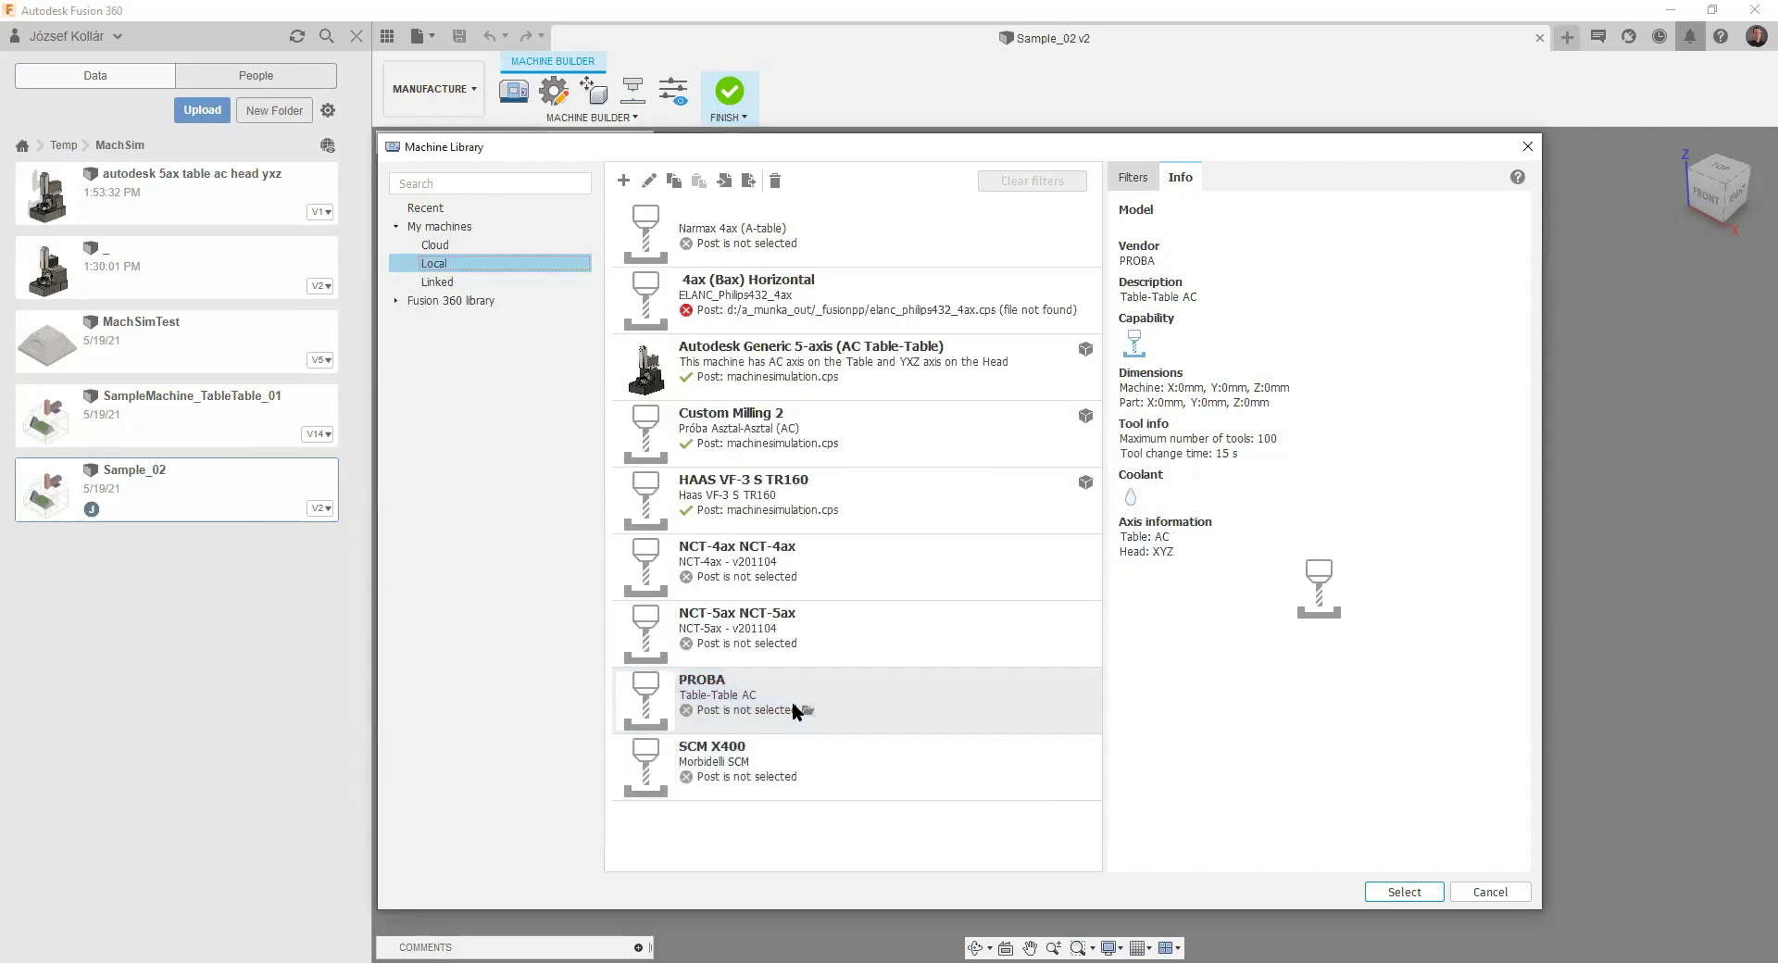
left_click(760, 708)
left_click(1083, 699)
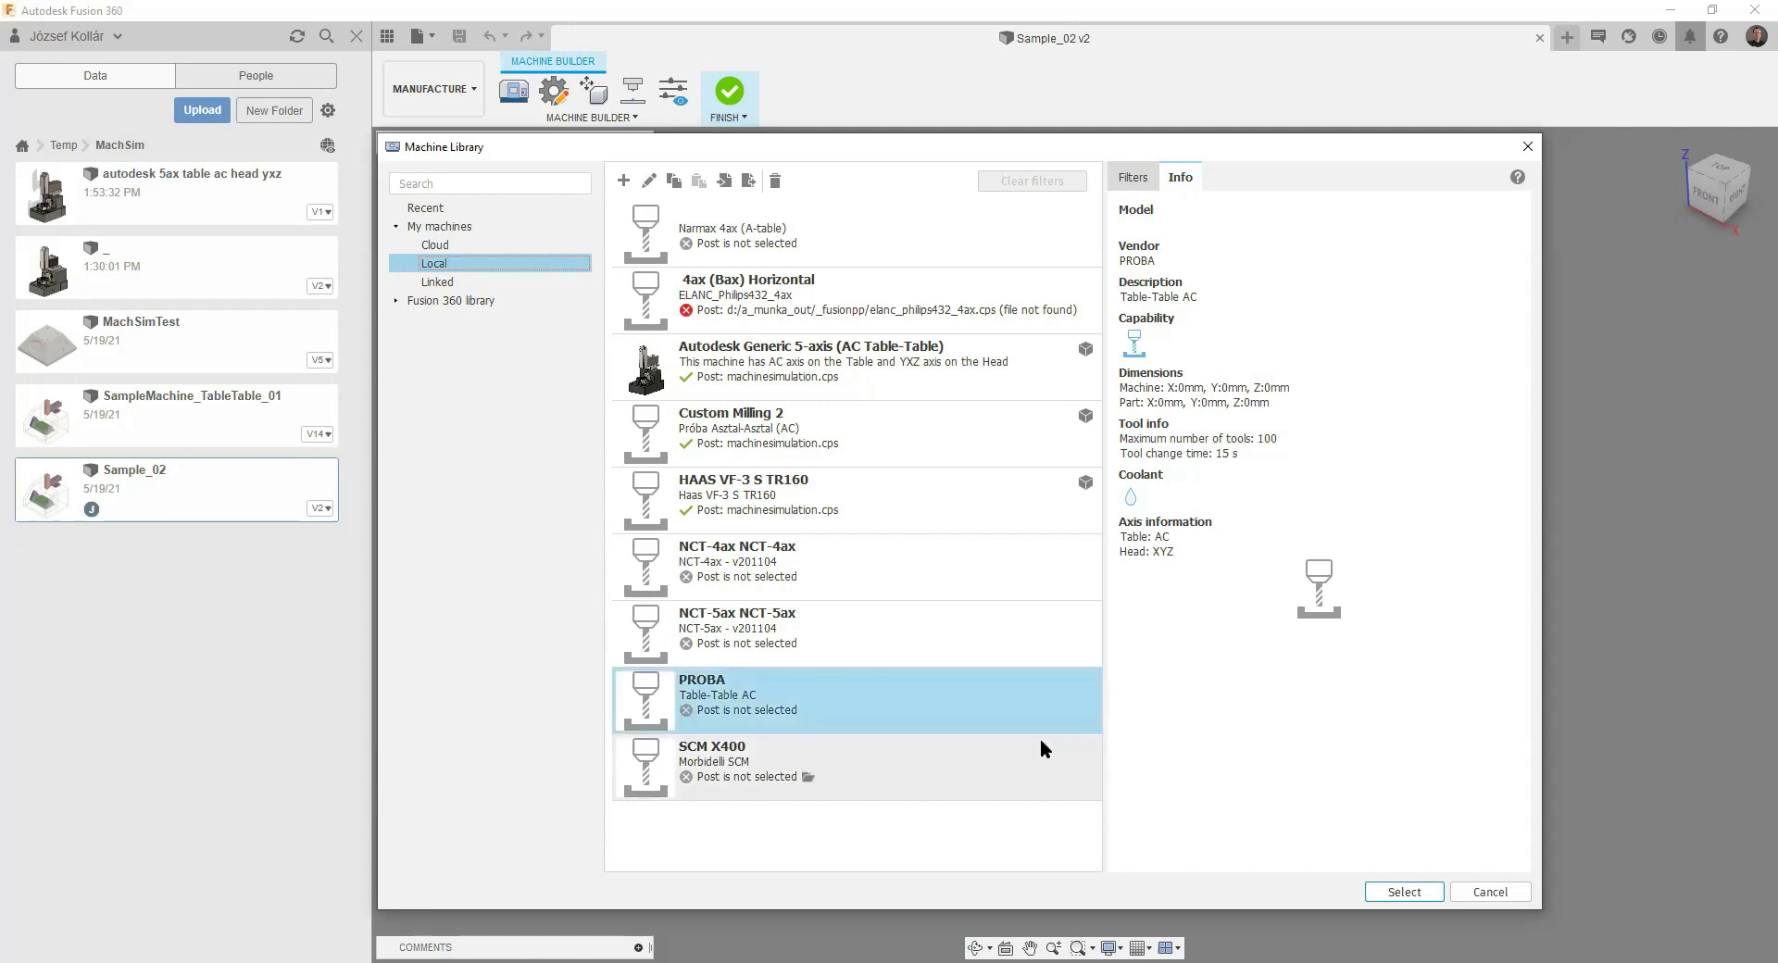
left_click(1395, 892)
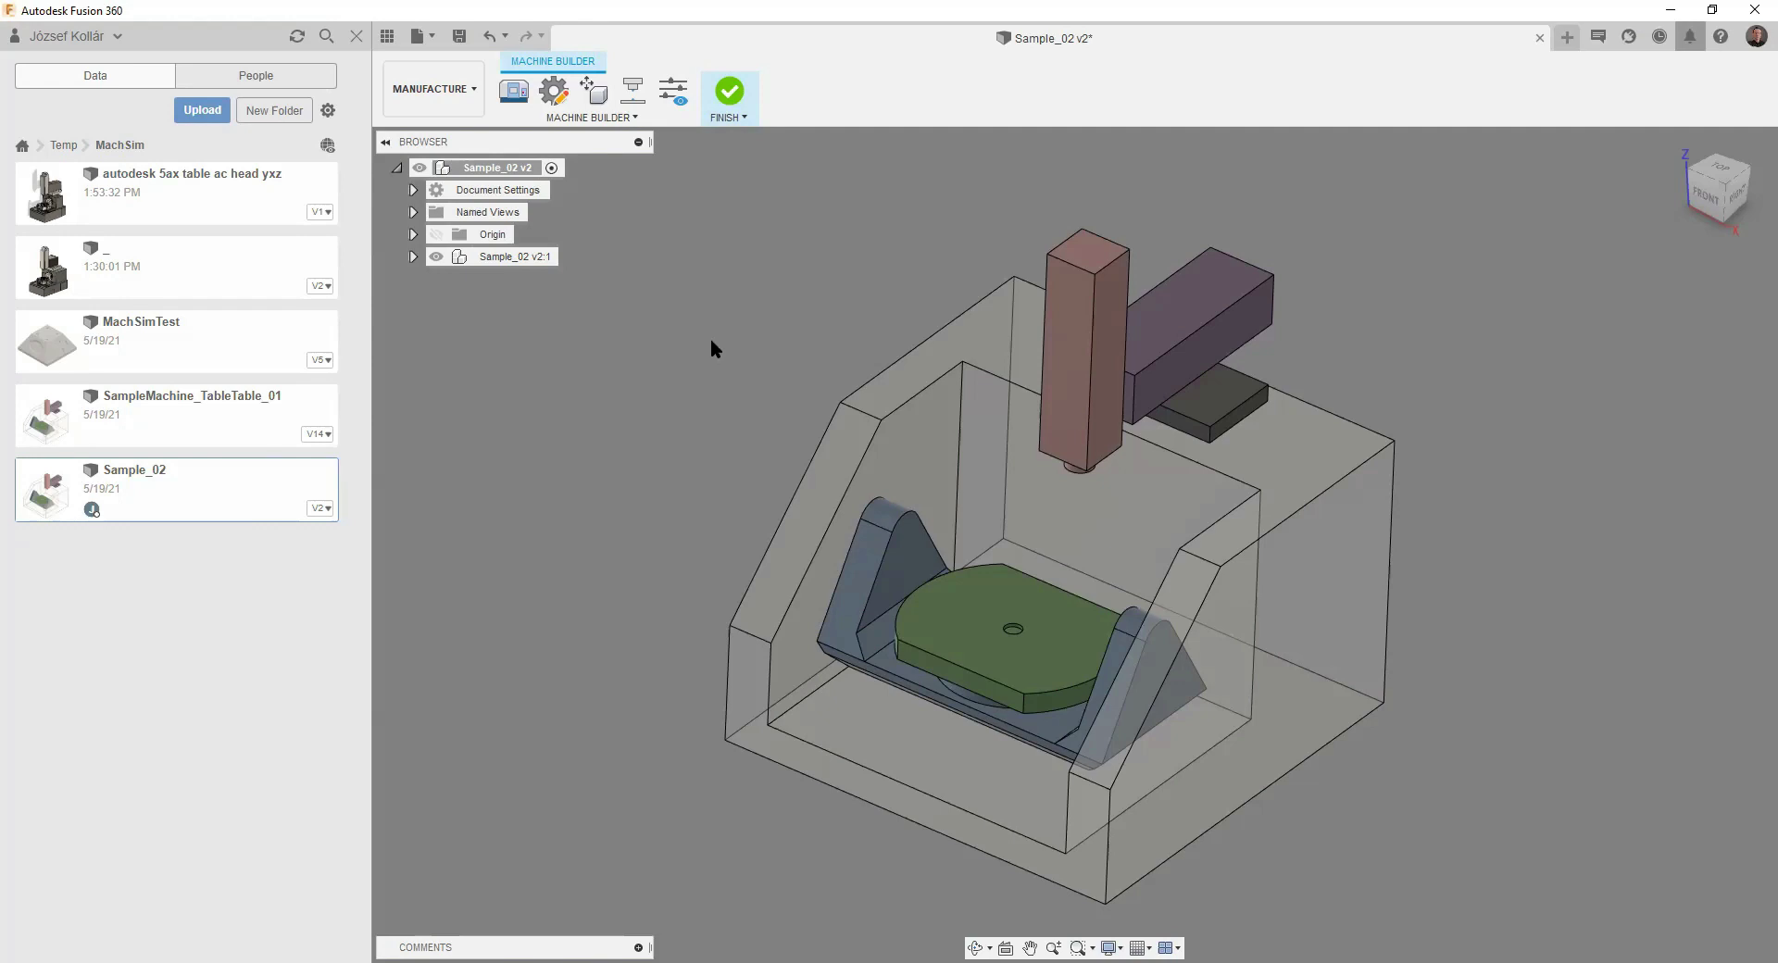
- Set the spindle tip as tool attach point, the table's centre hole as part attach point, and the enclosure as static
left_click(633, 93)
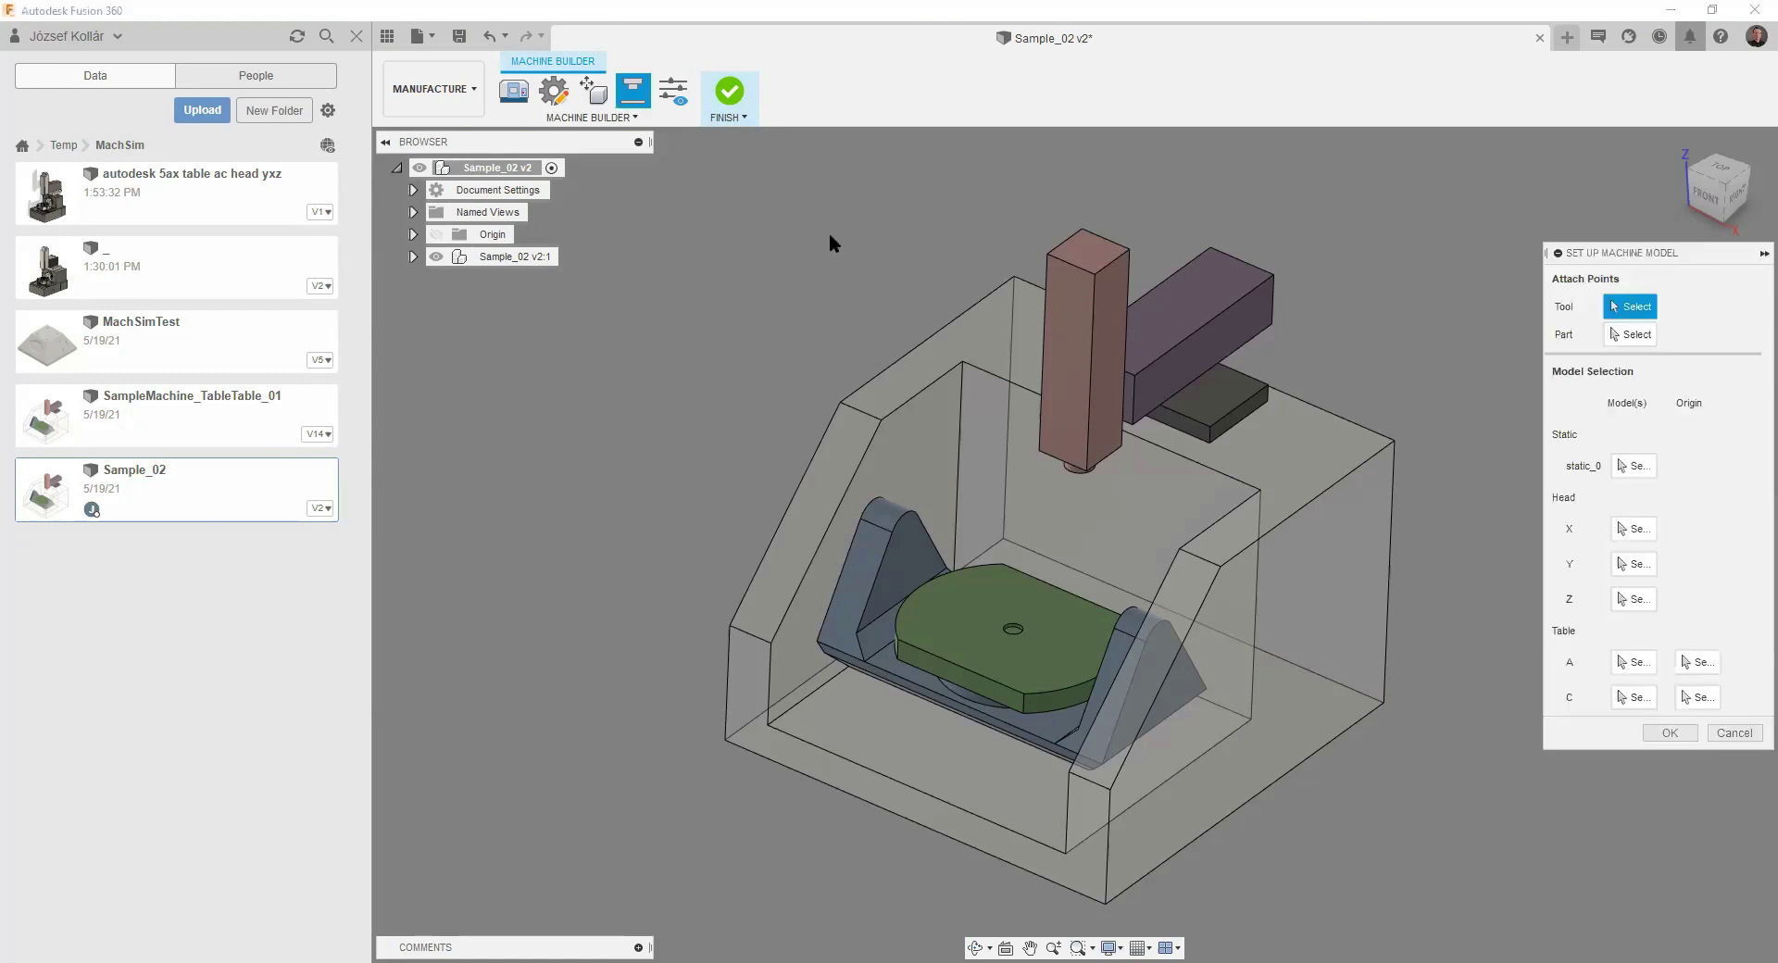
left_click_drag(1624, 252, 1527, 218)
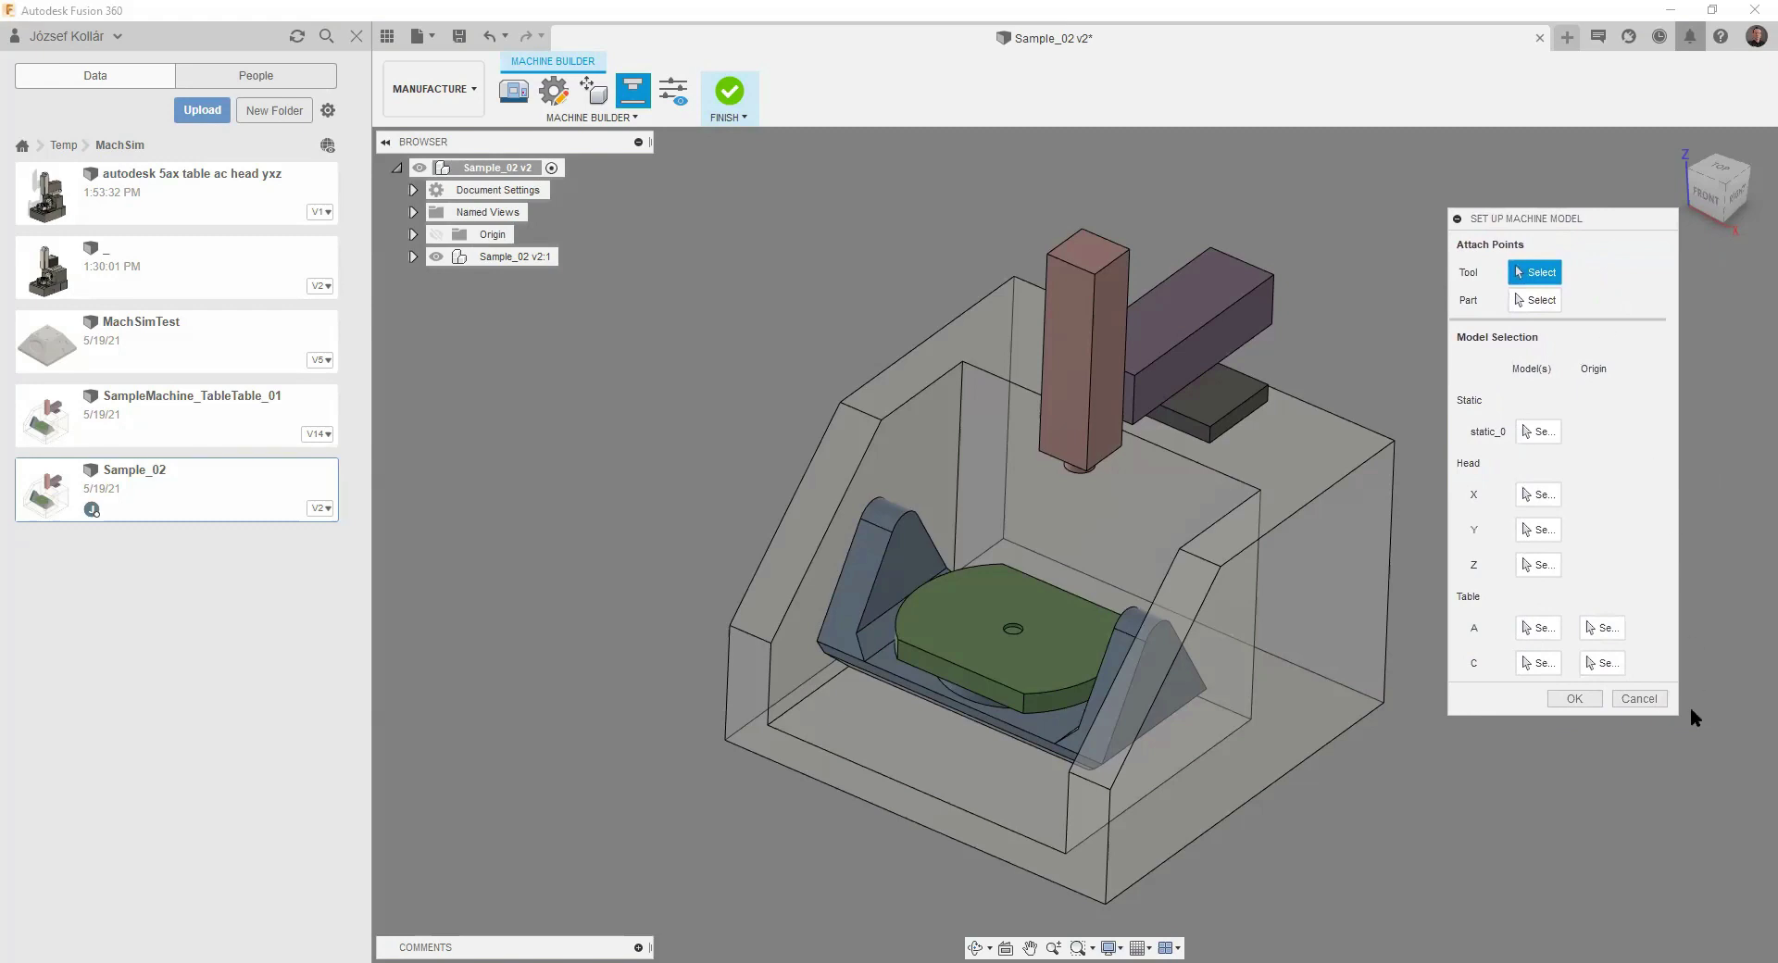
left_click(1537, 274)
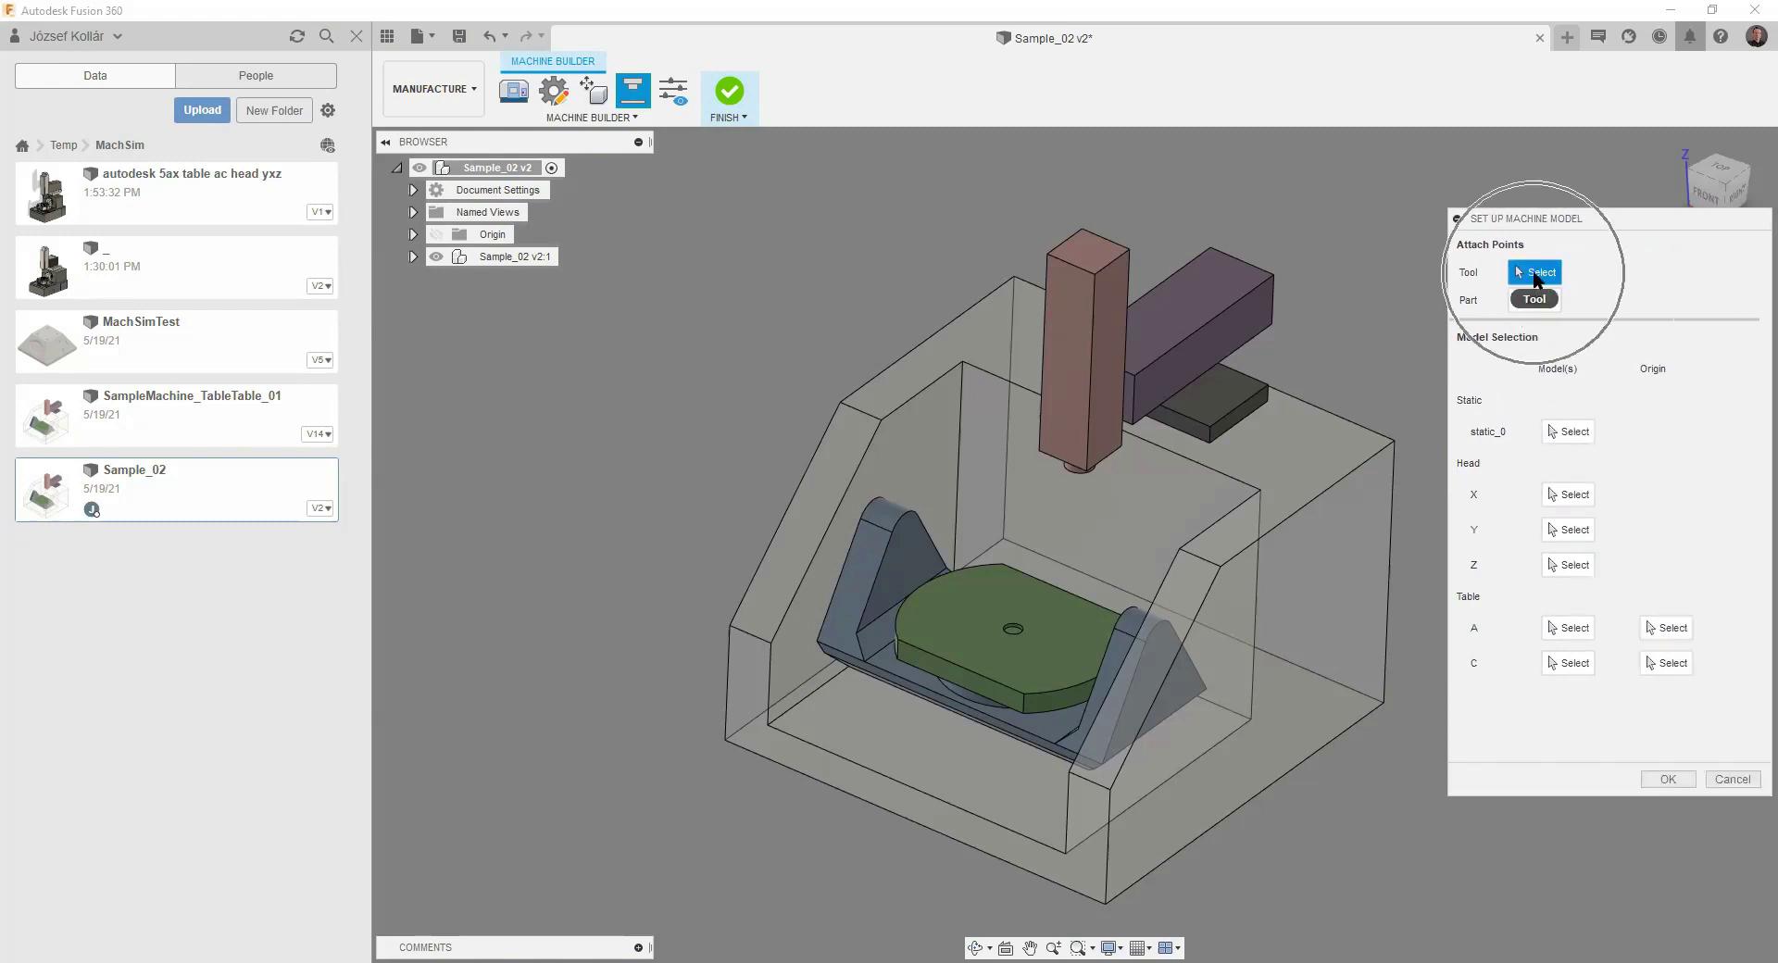
left_click(1077, 464)
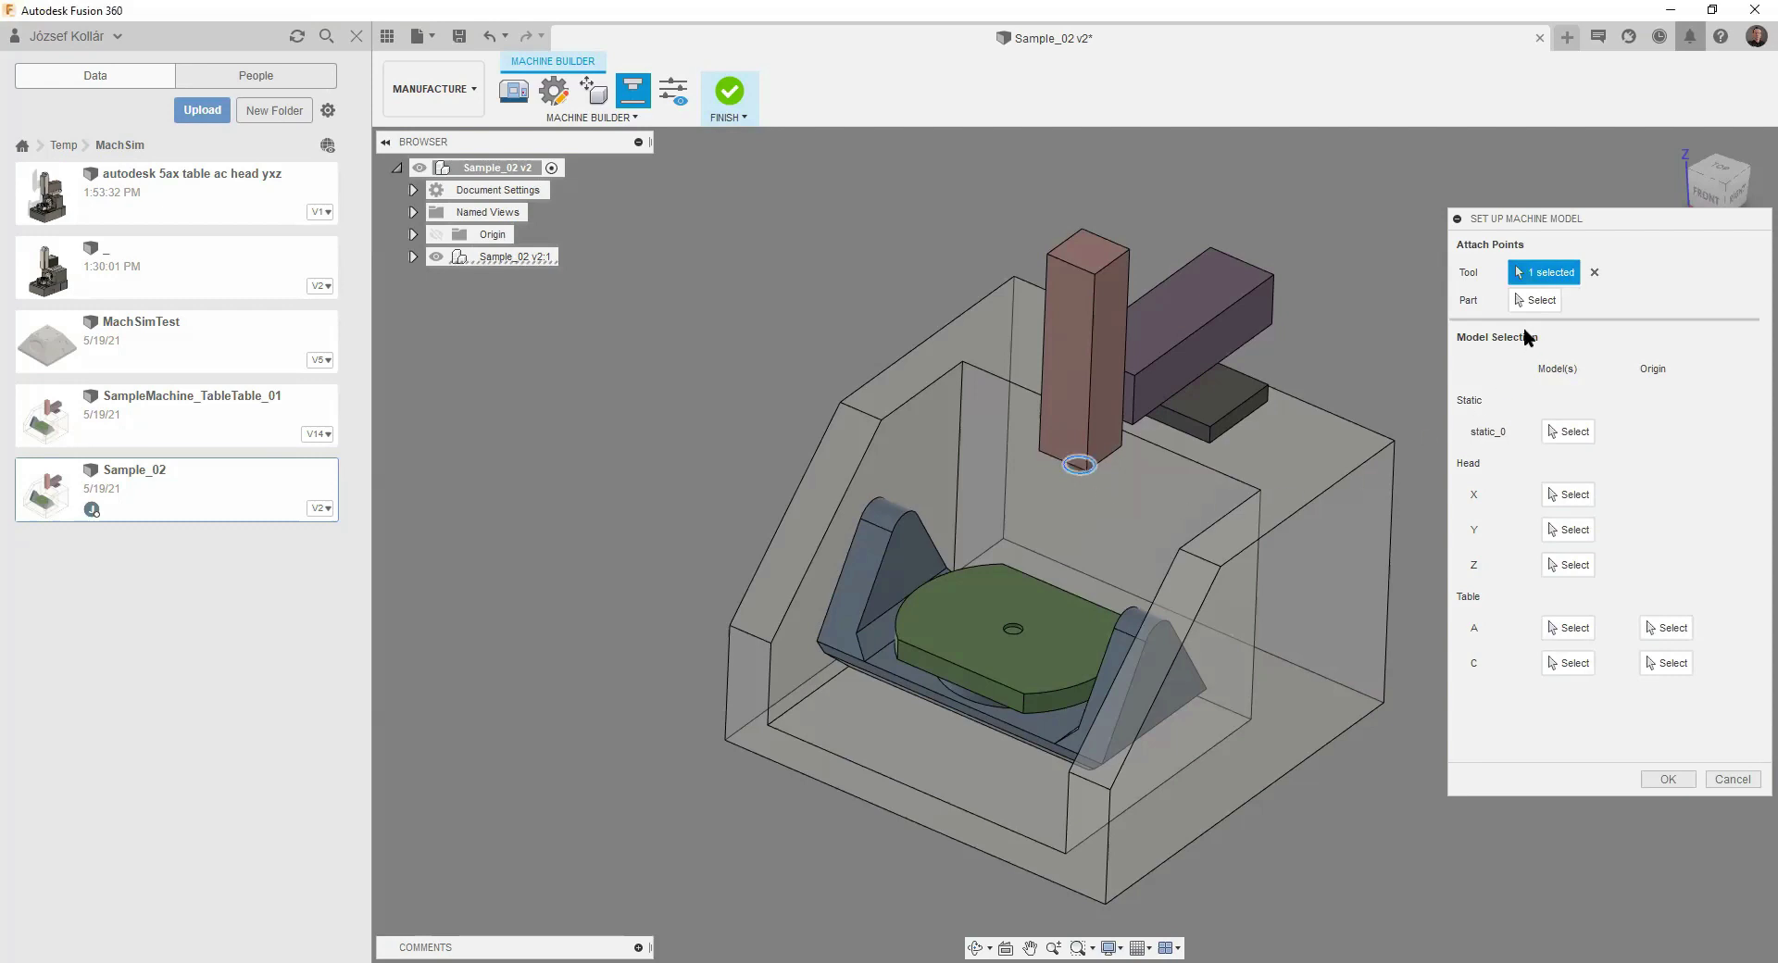
left_click(1537, 300)
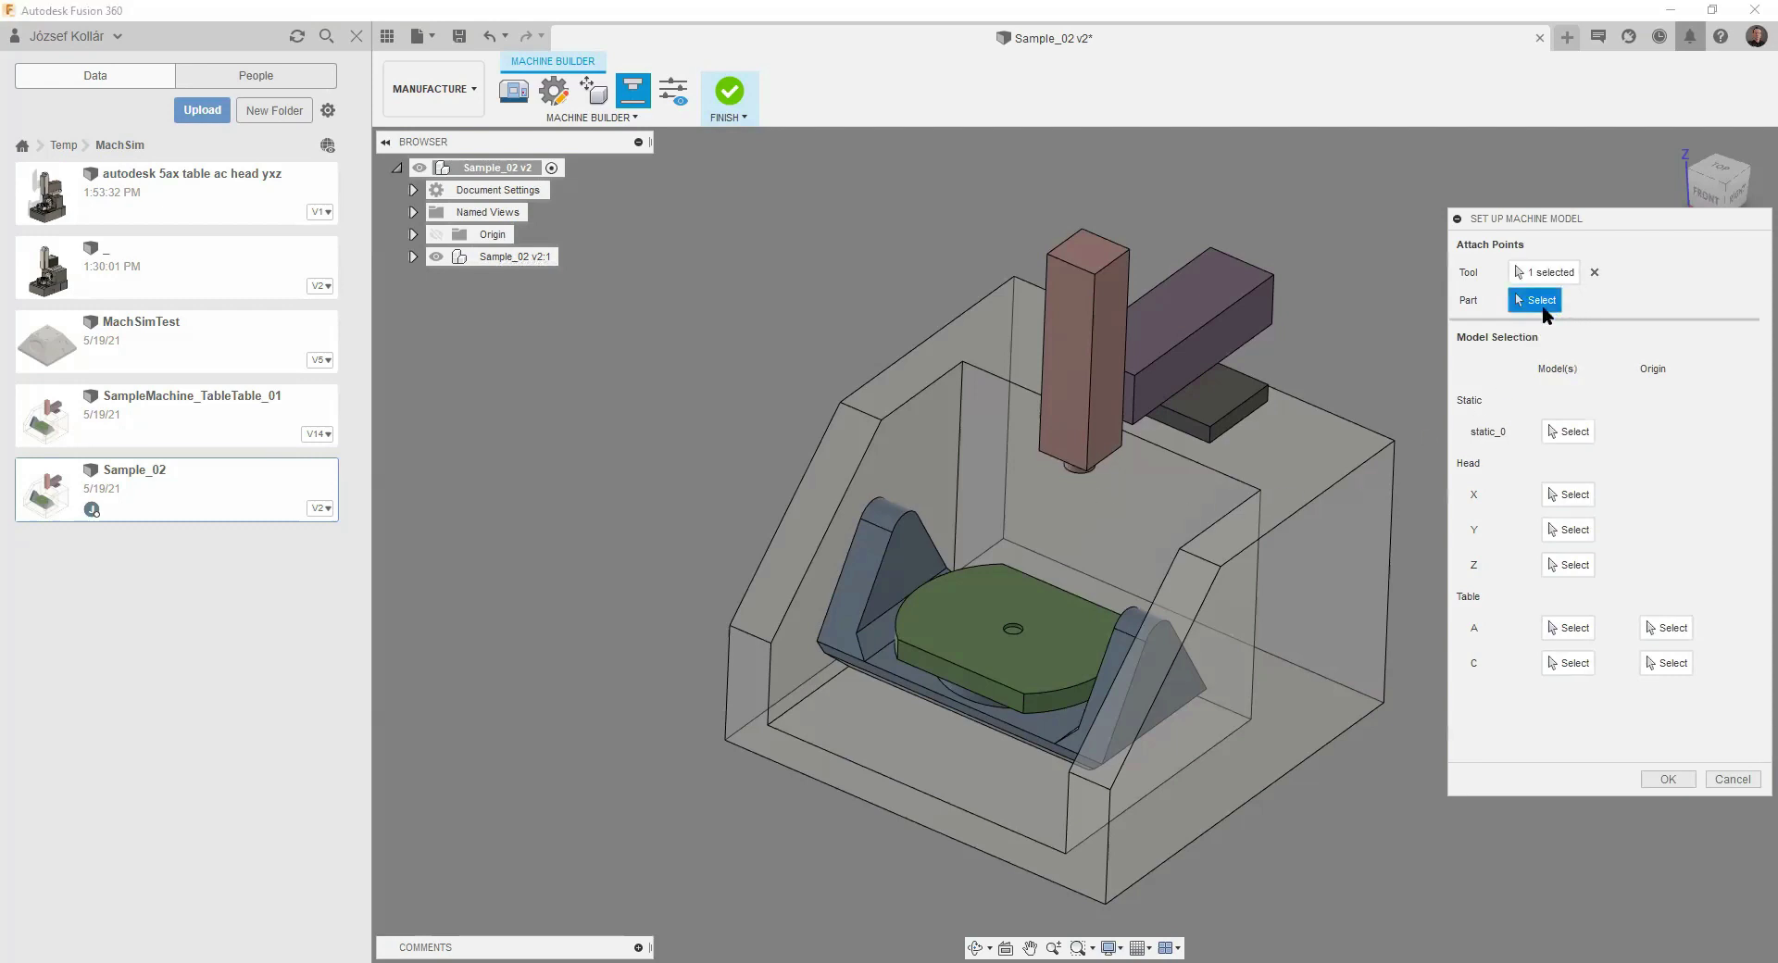
left_click(1016, 629)
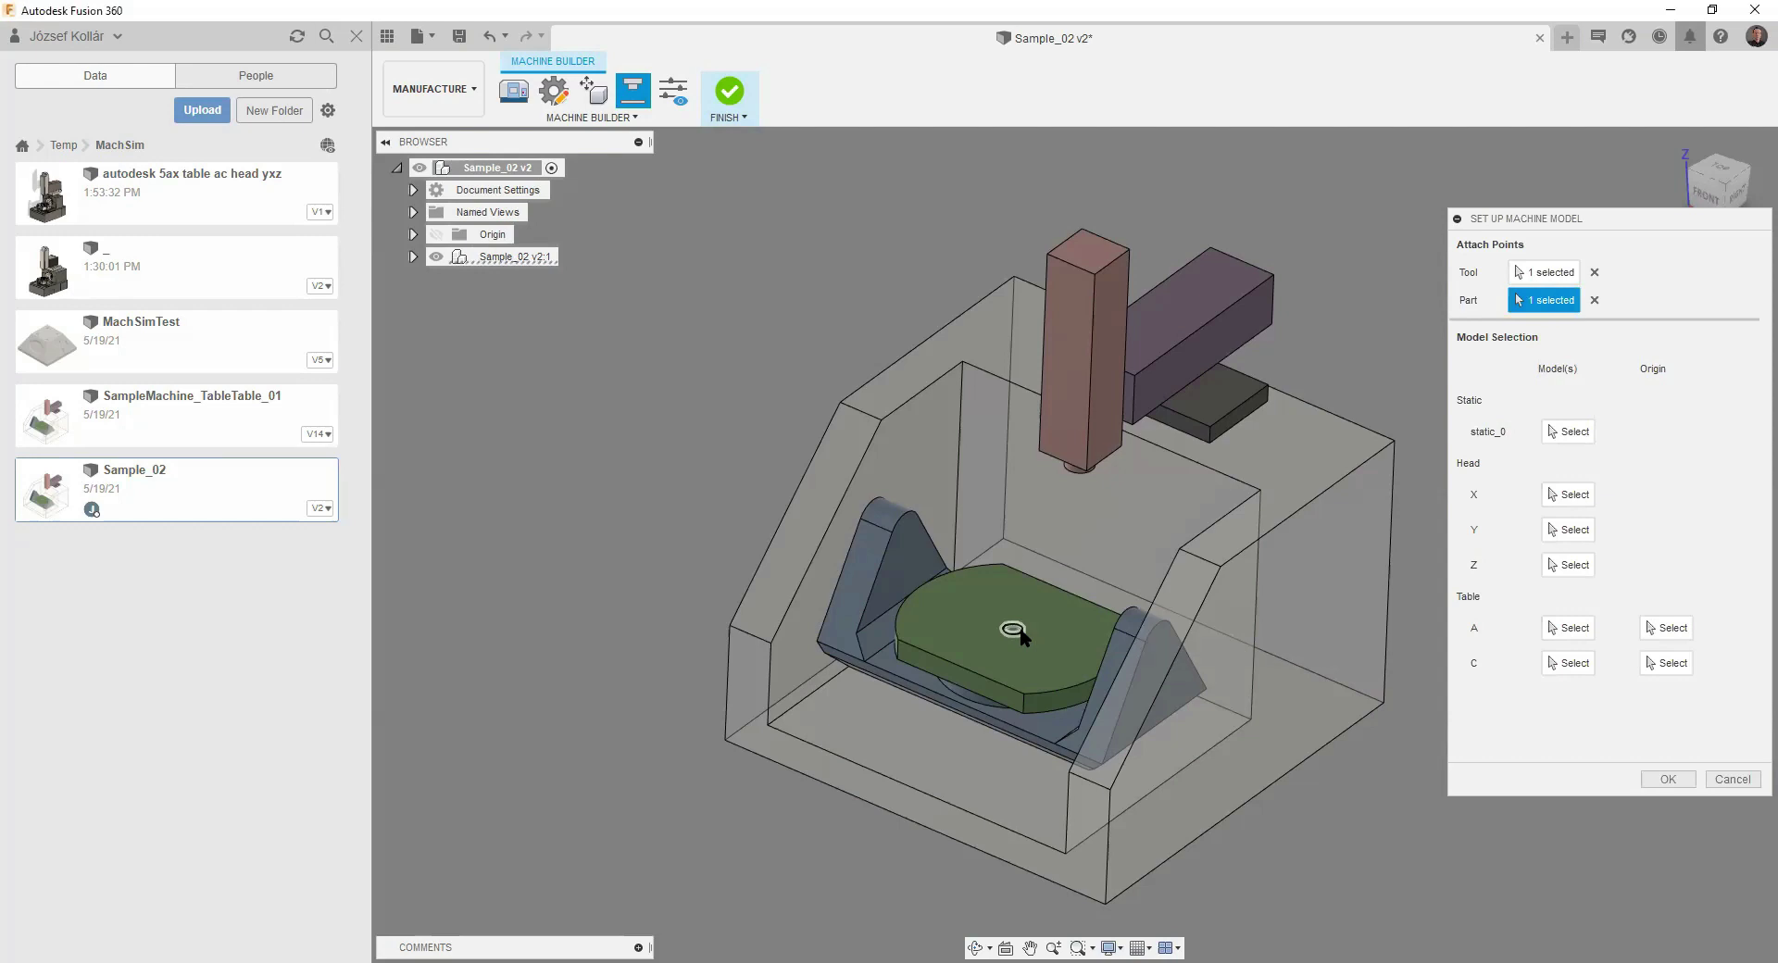
left_click(1567, 432)
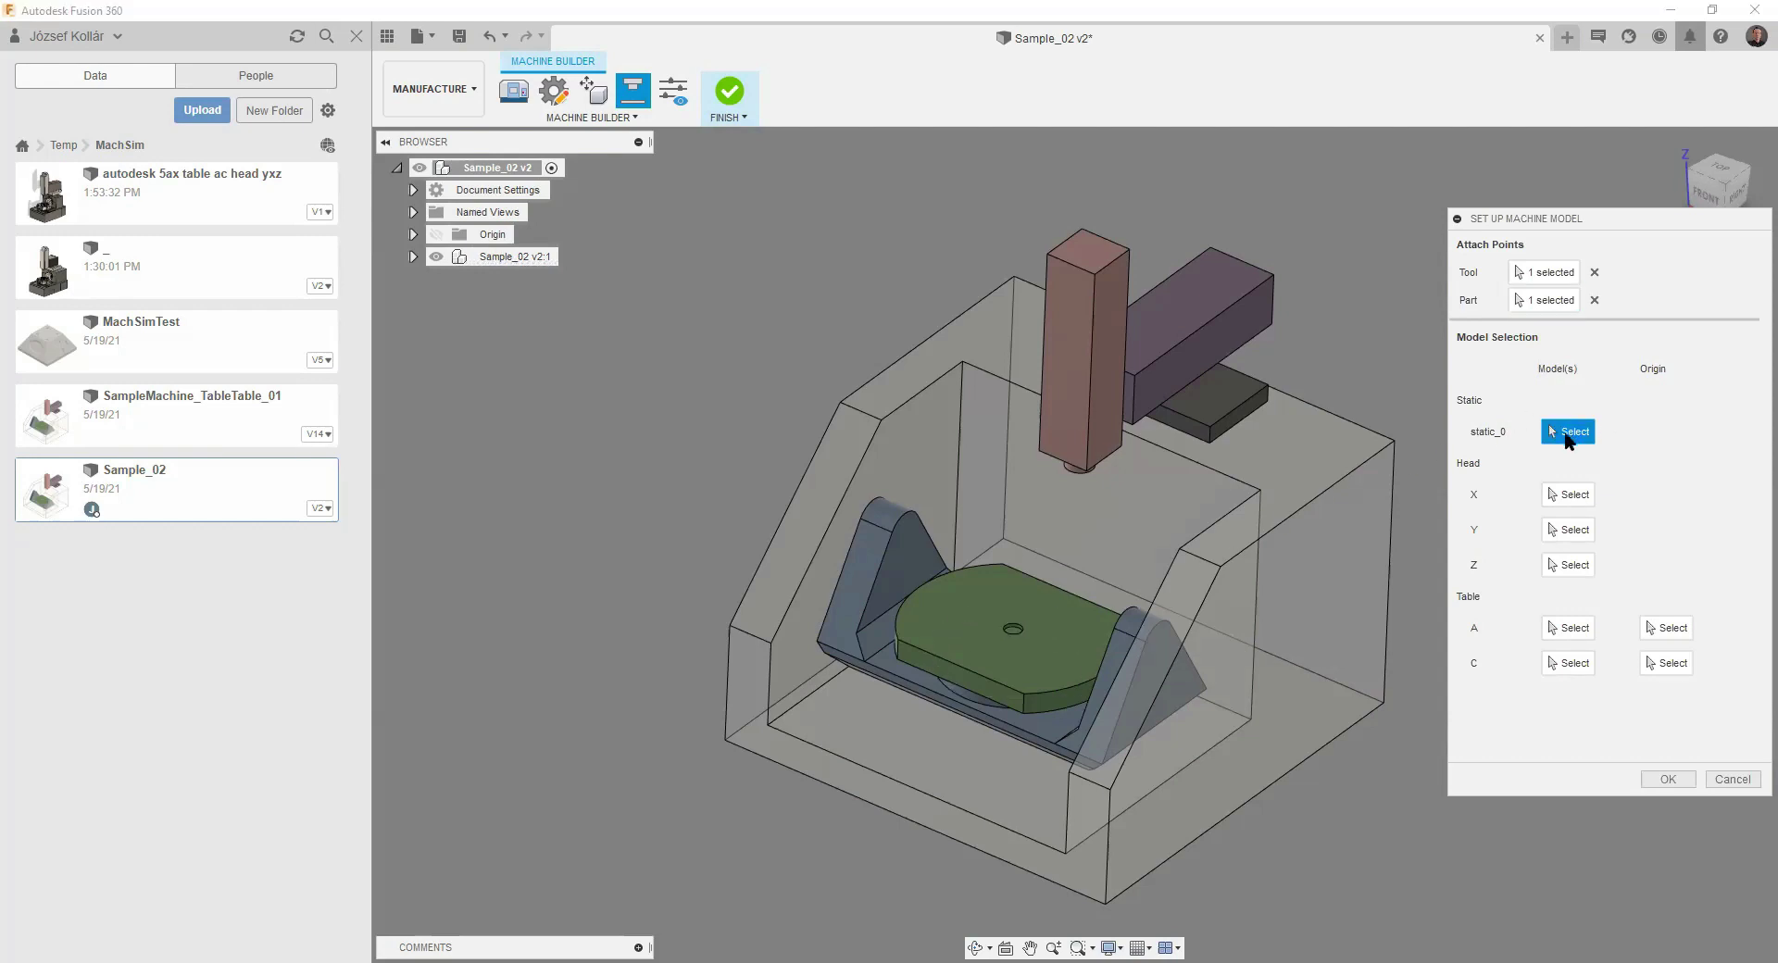
left_click(1358, 475)
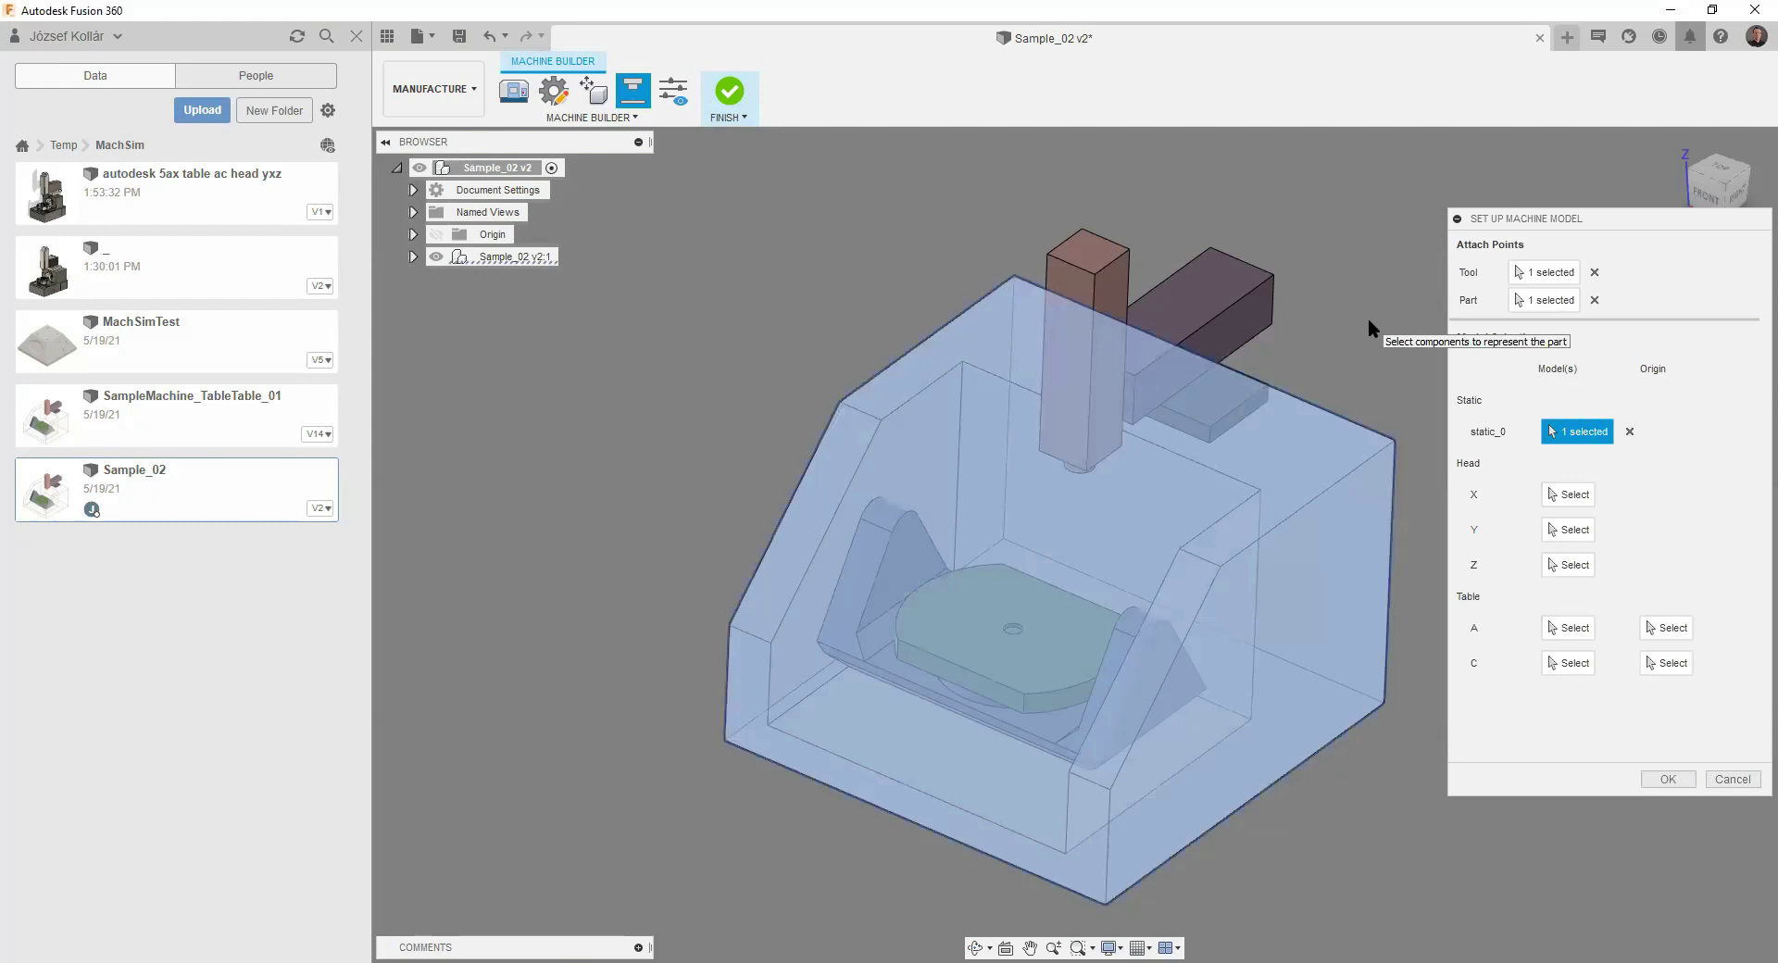
- Assign the dark slab to X, the horizontal beam to Y, and the vertical column to Z
left_click(1567, 495)
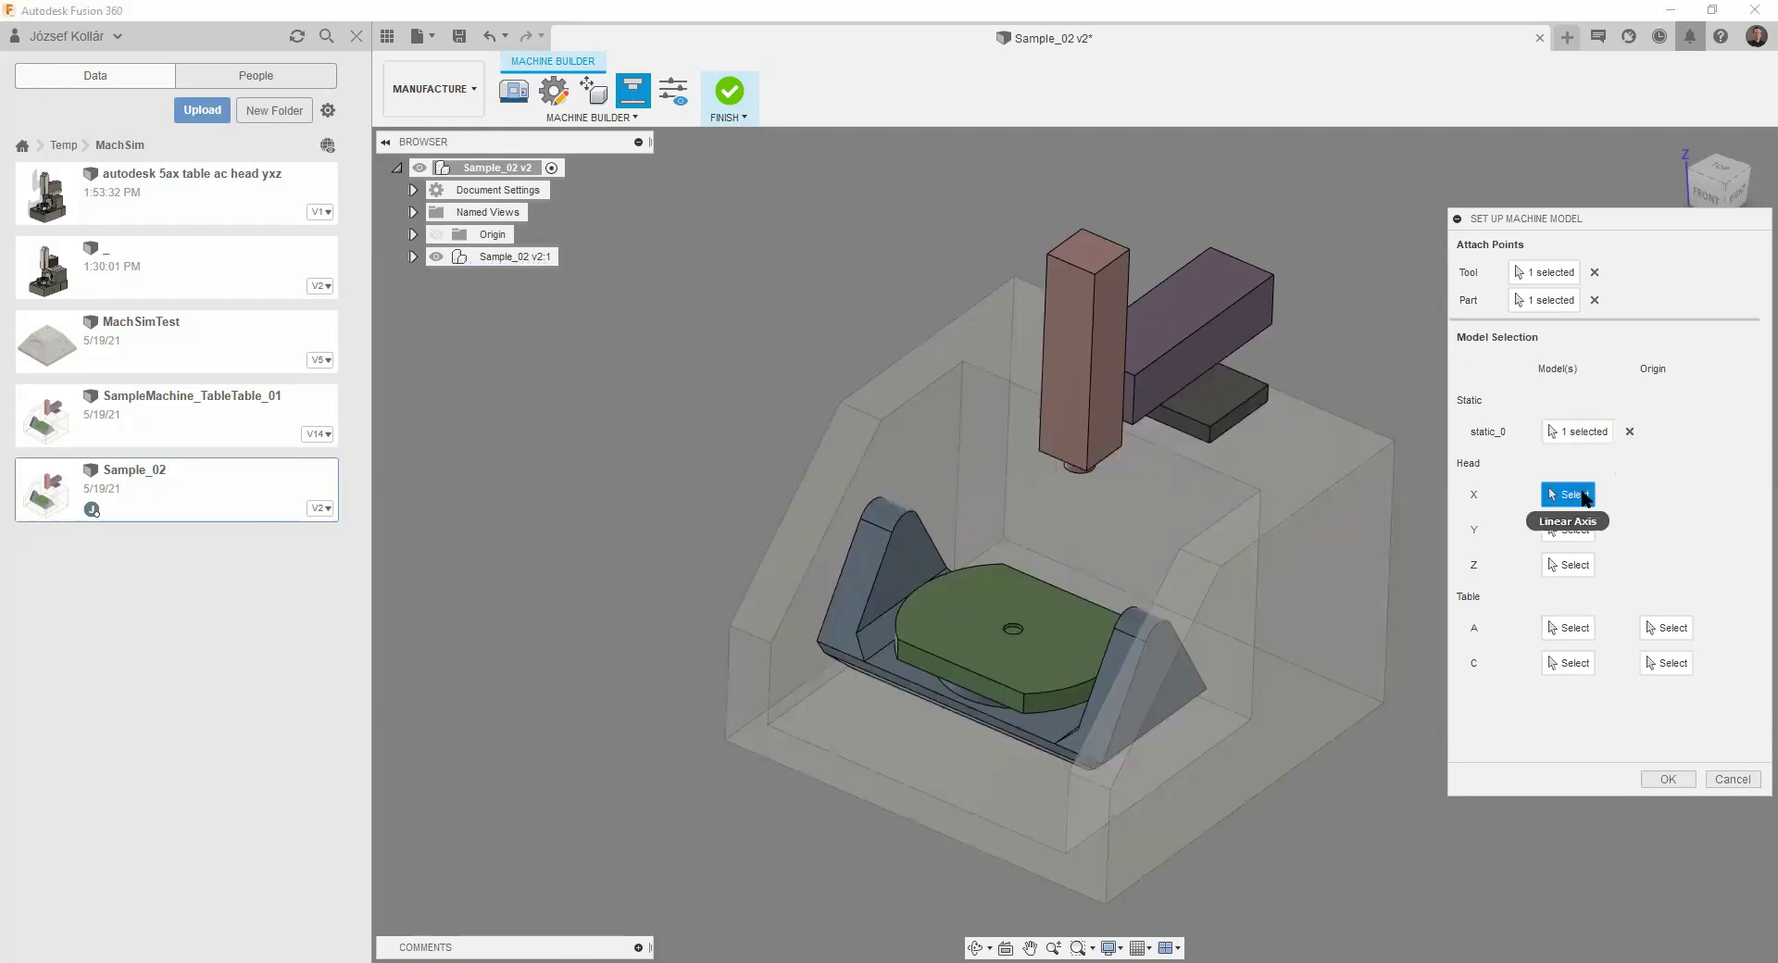
left_click(1237, 398)
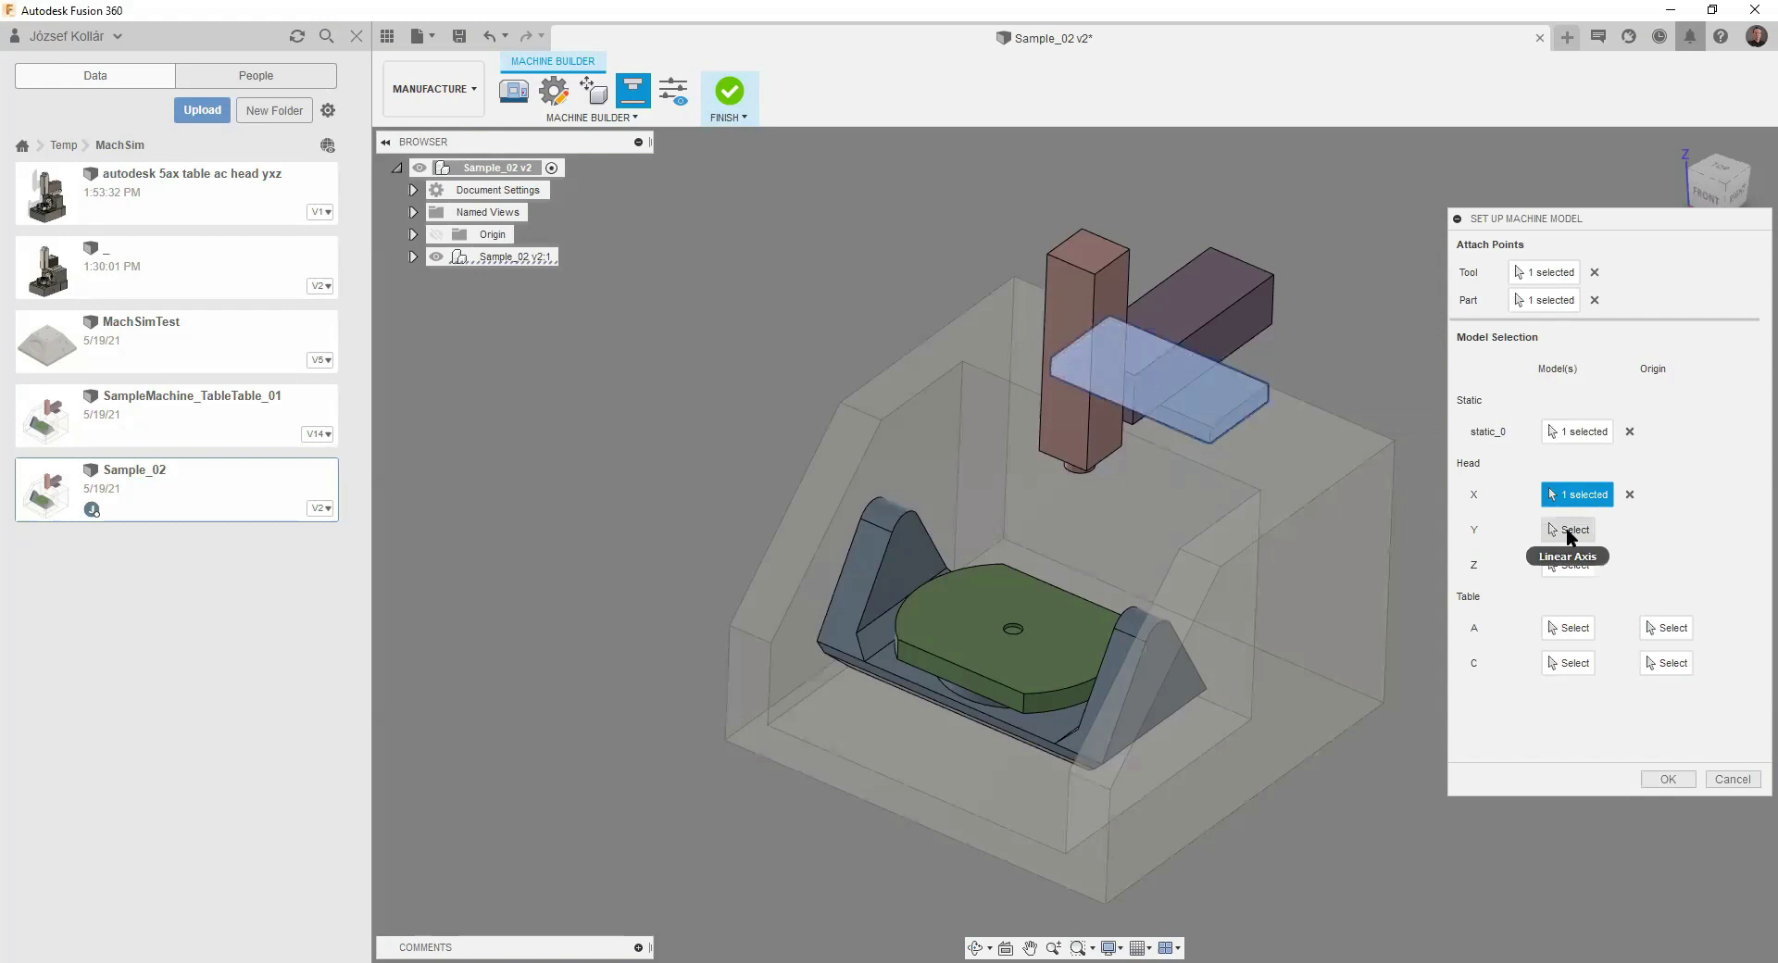
left_click(1567, 532)
left_click(1229, 329)
left_click(1574, 564)
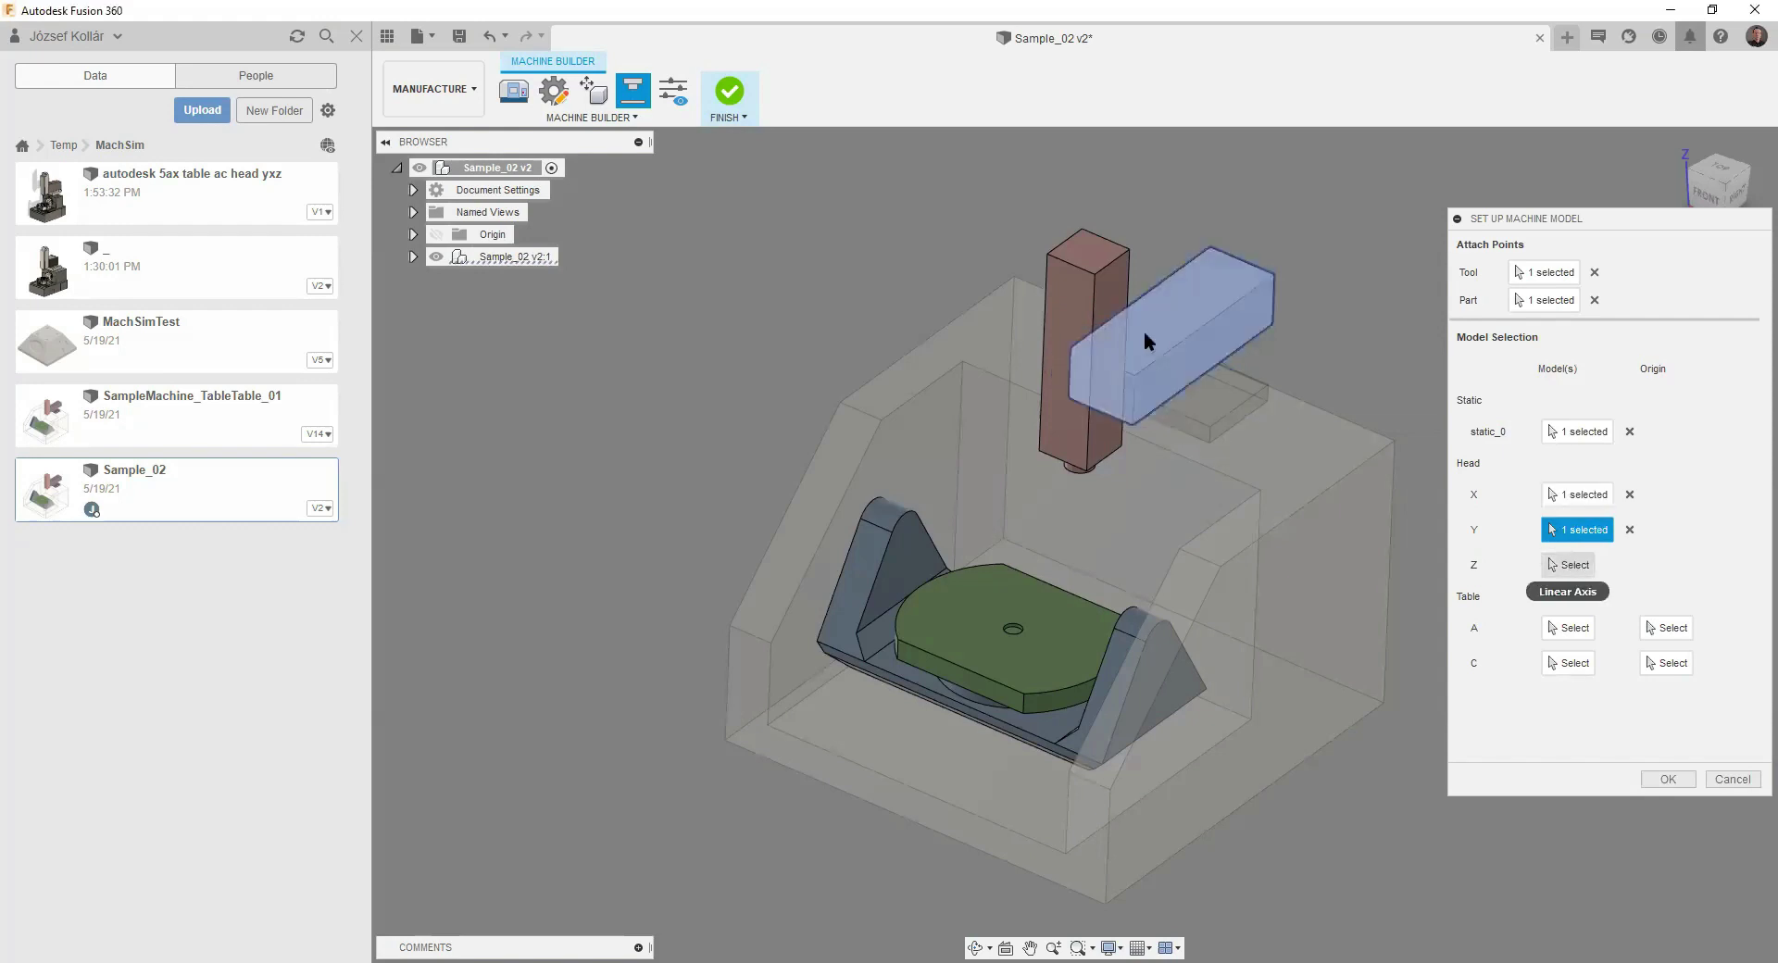
left_click(1097, 324)
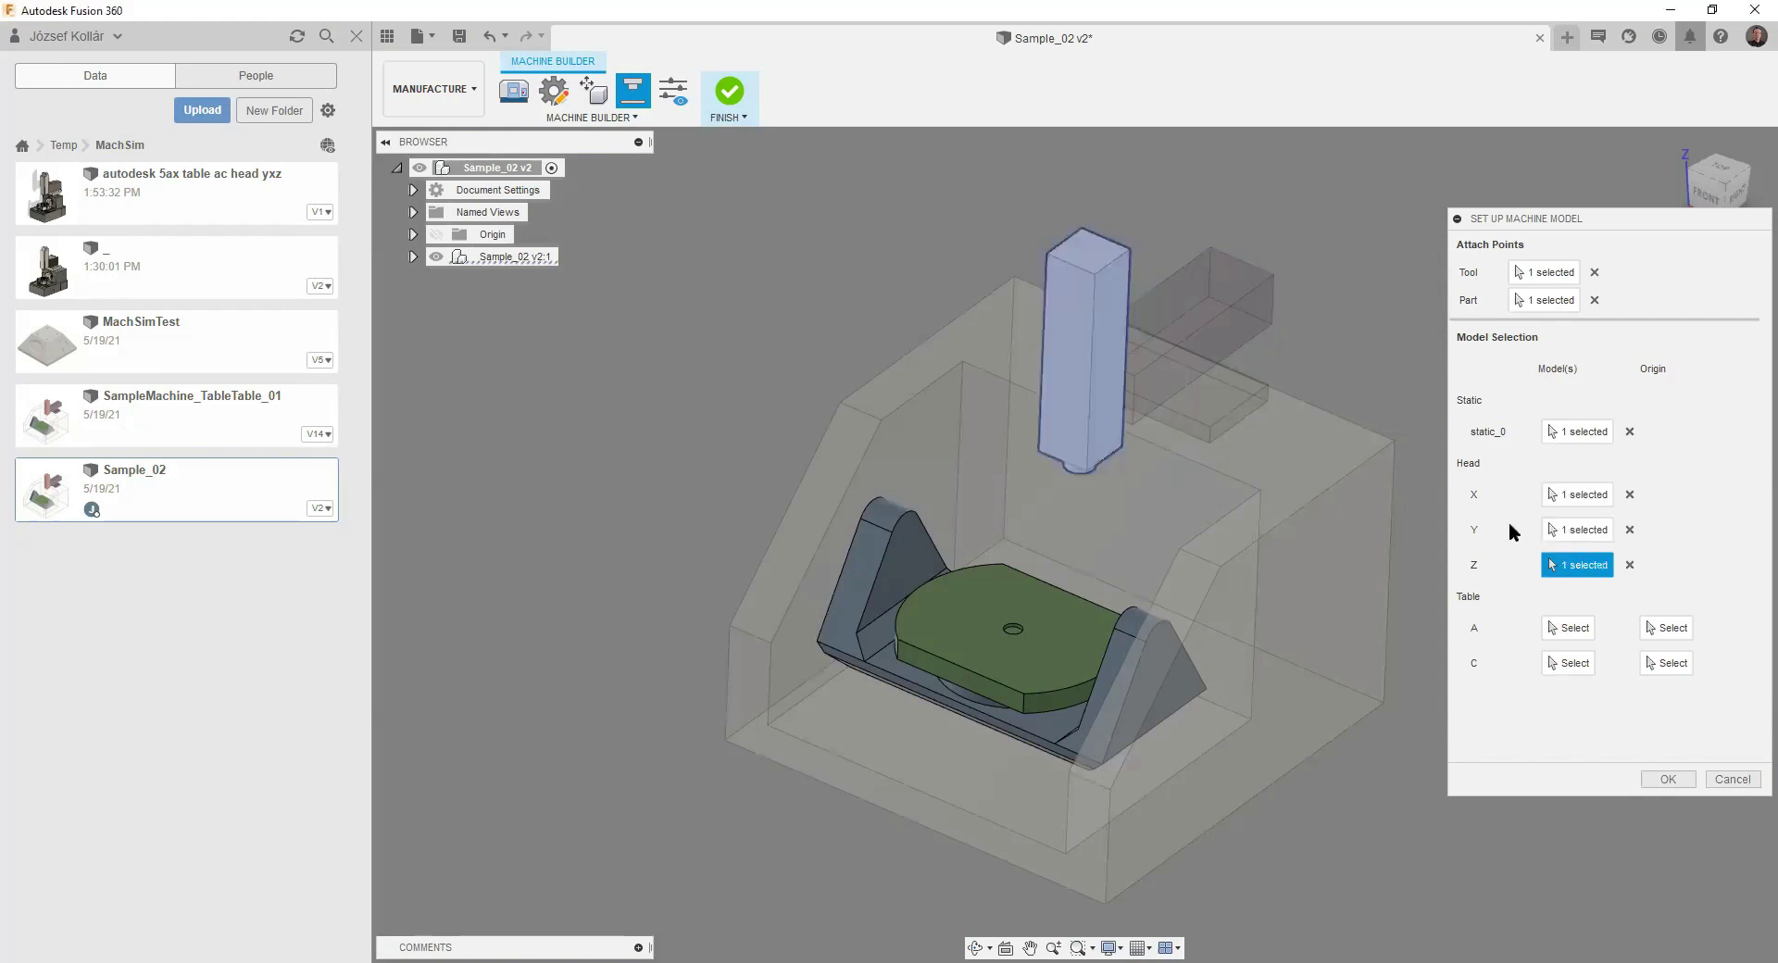
- Assign the cradle to A with its arc edge as pivot, and the round table to C about its centre
left_click(1568, 628)
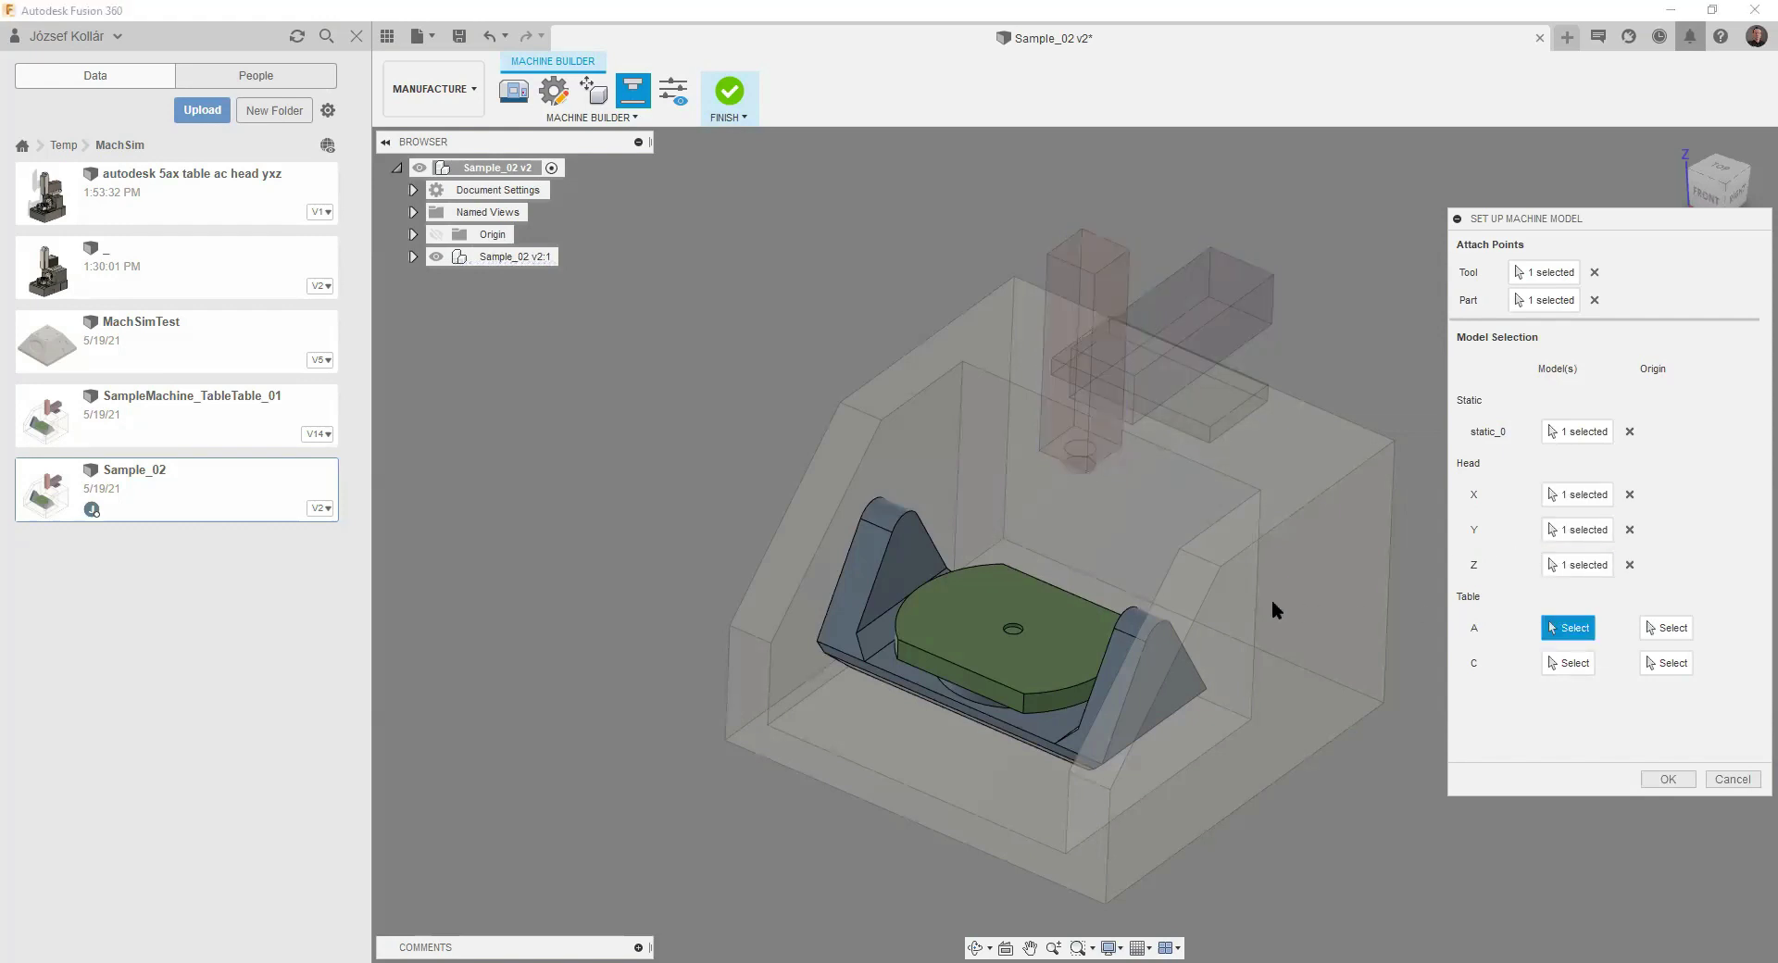
left_click(892, 541)
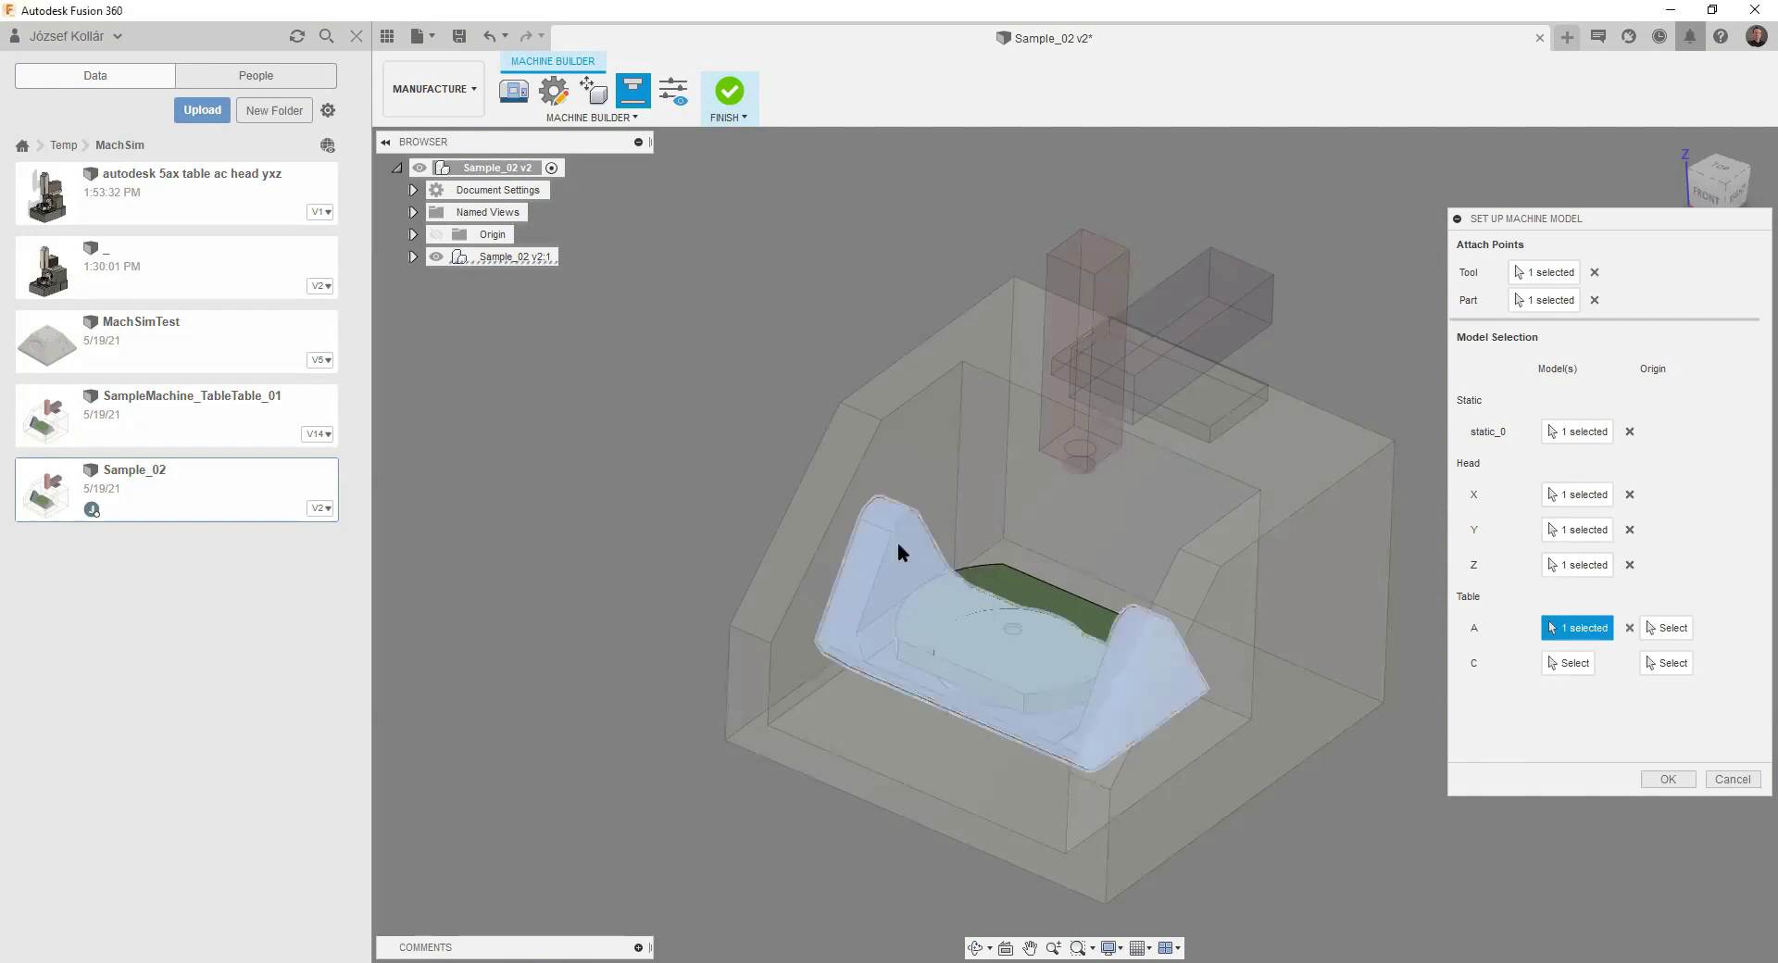
left_click(1670, 629)
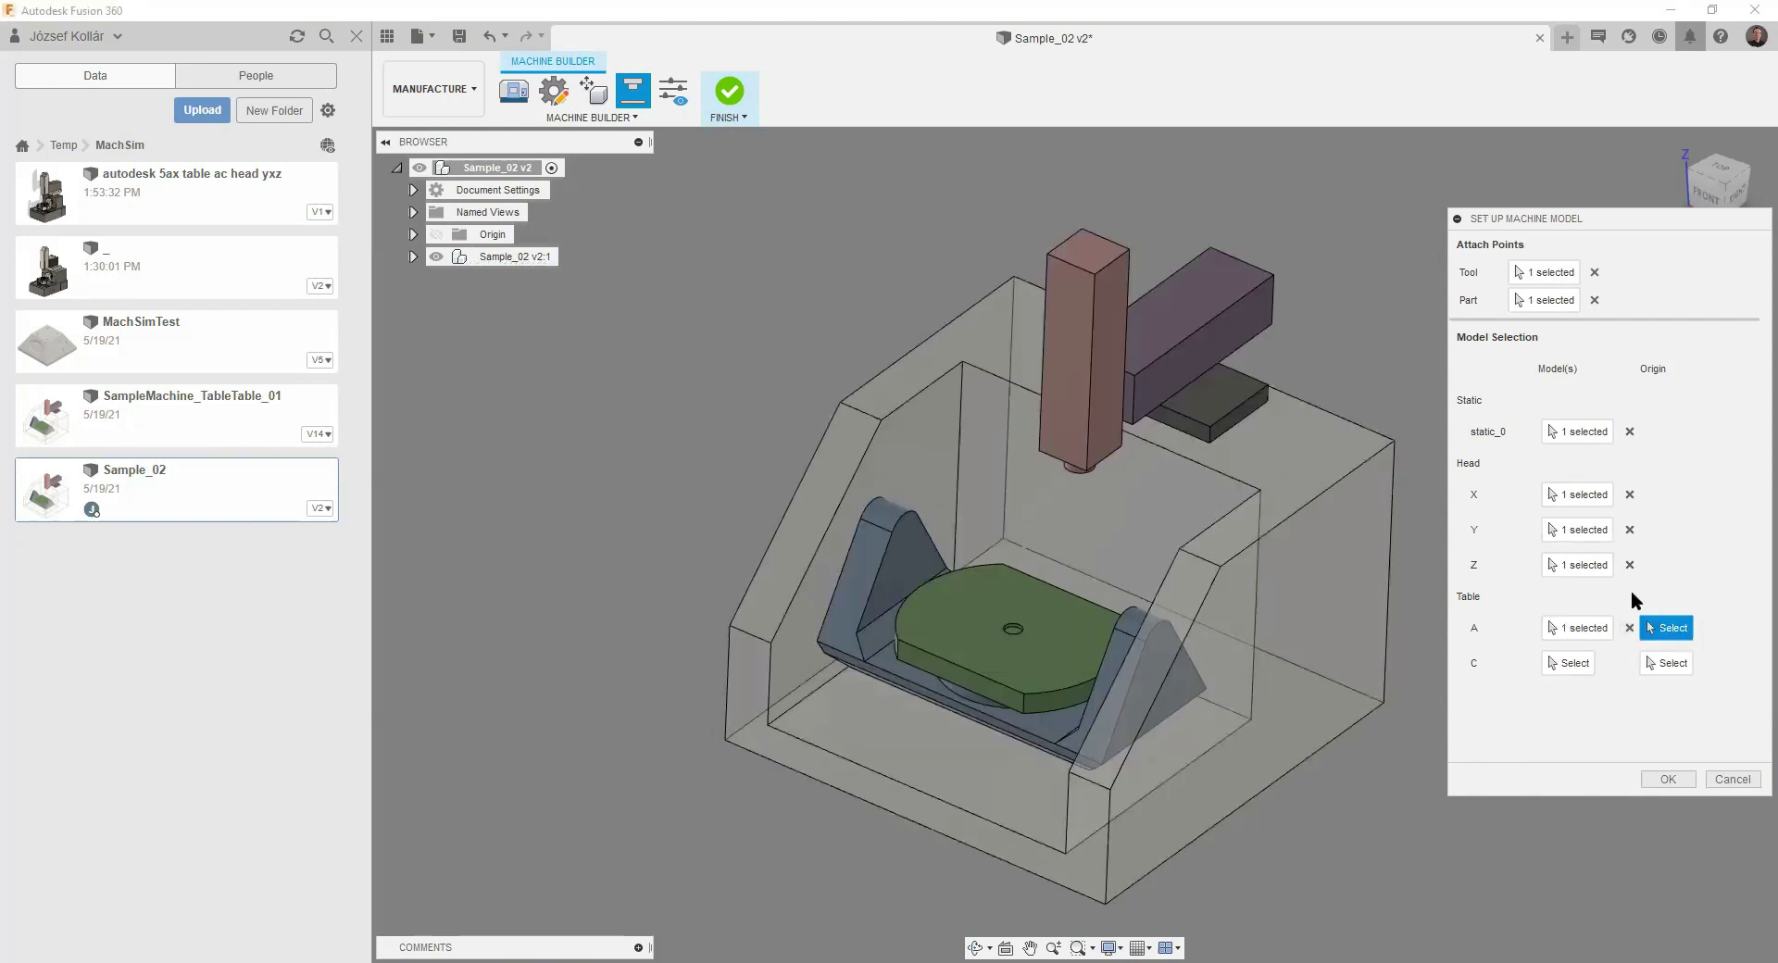
left_click(901, 523)
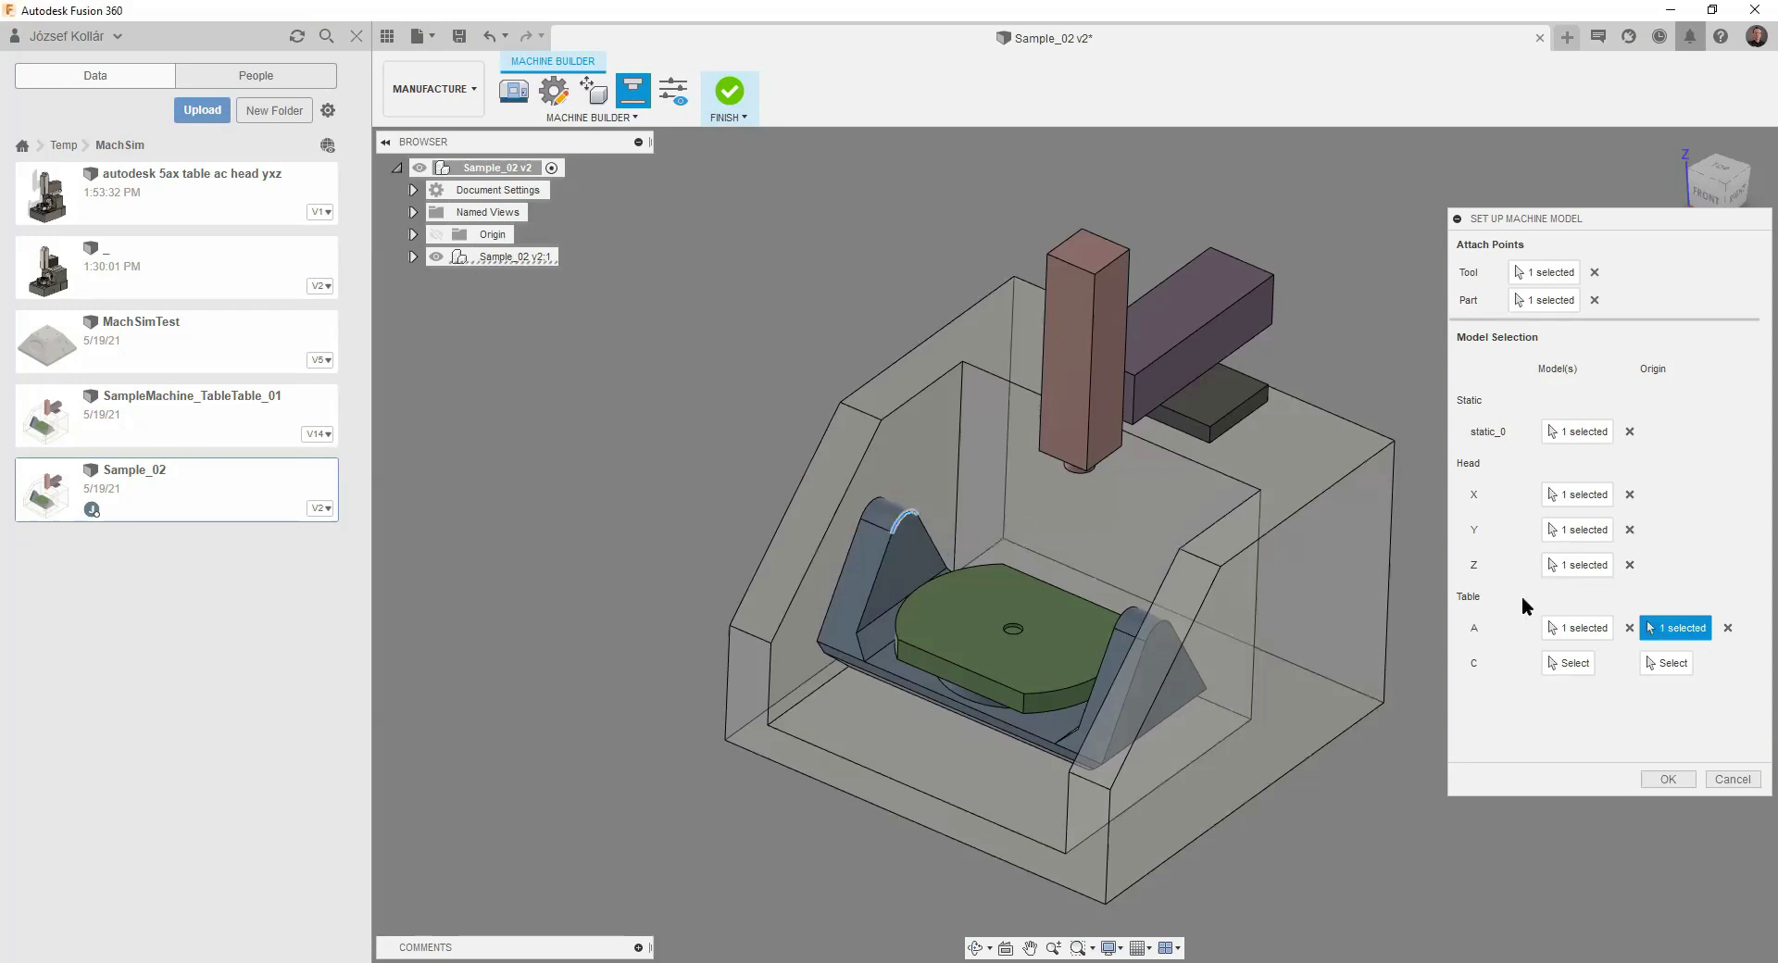
left_click(1572, 663)
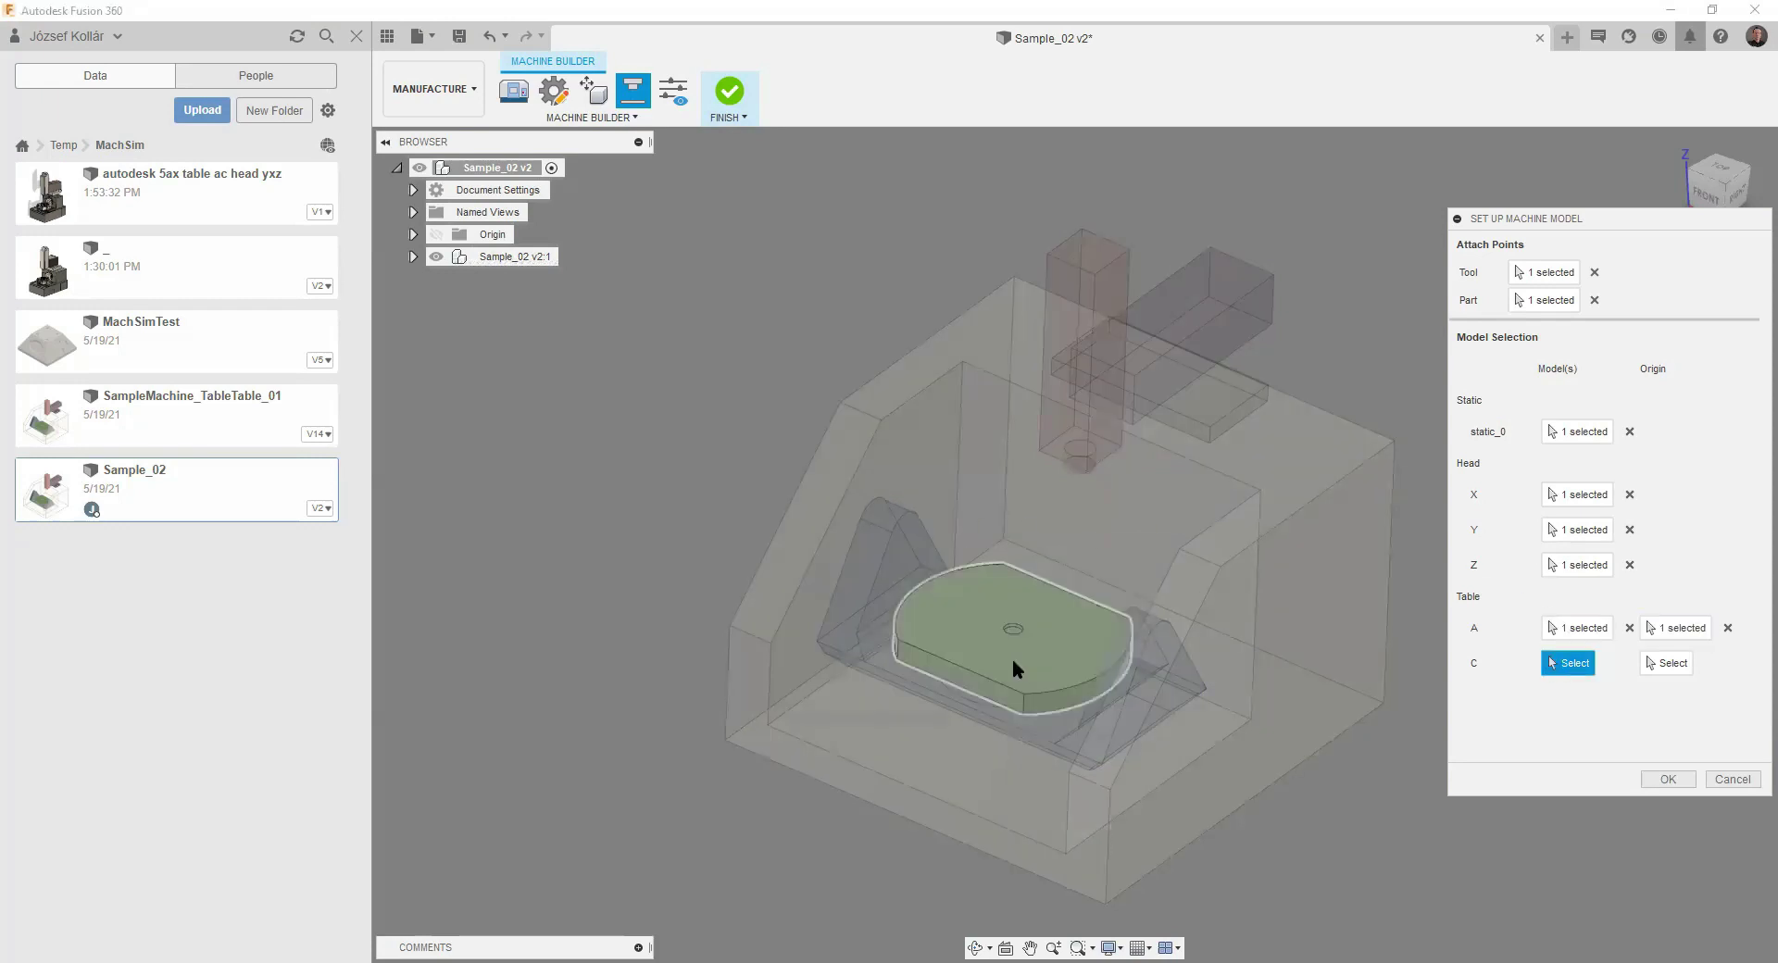
left_click(1013, 658)
left_click(1667, 663)
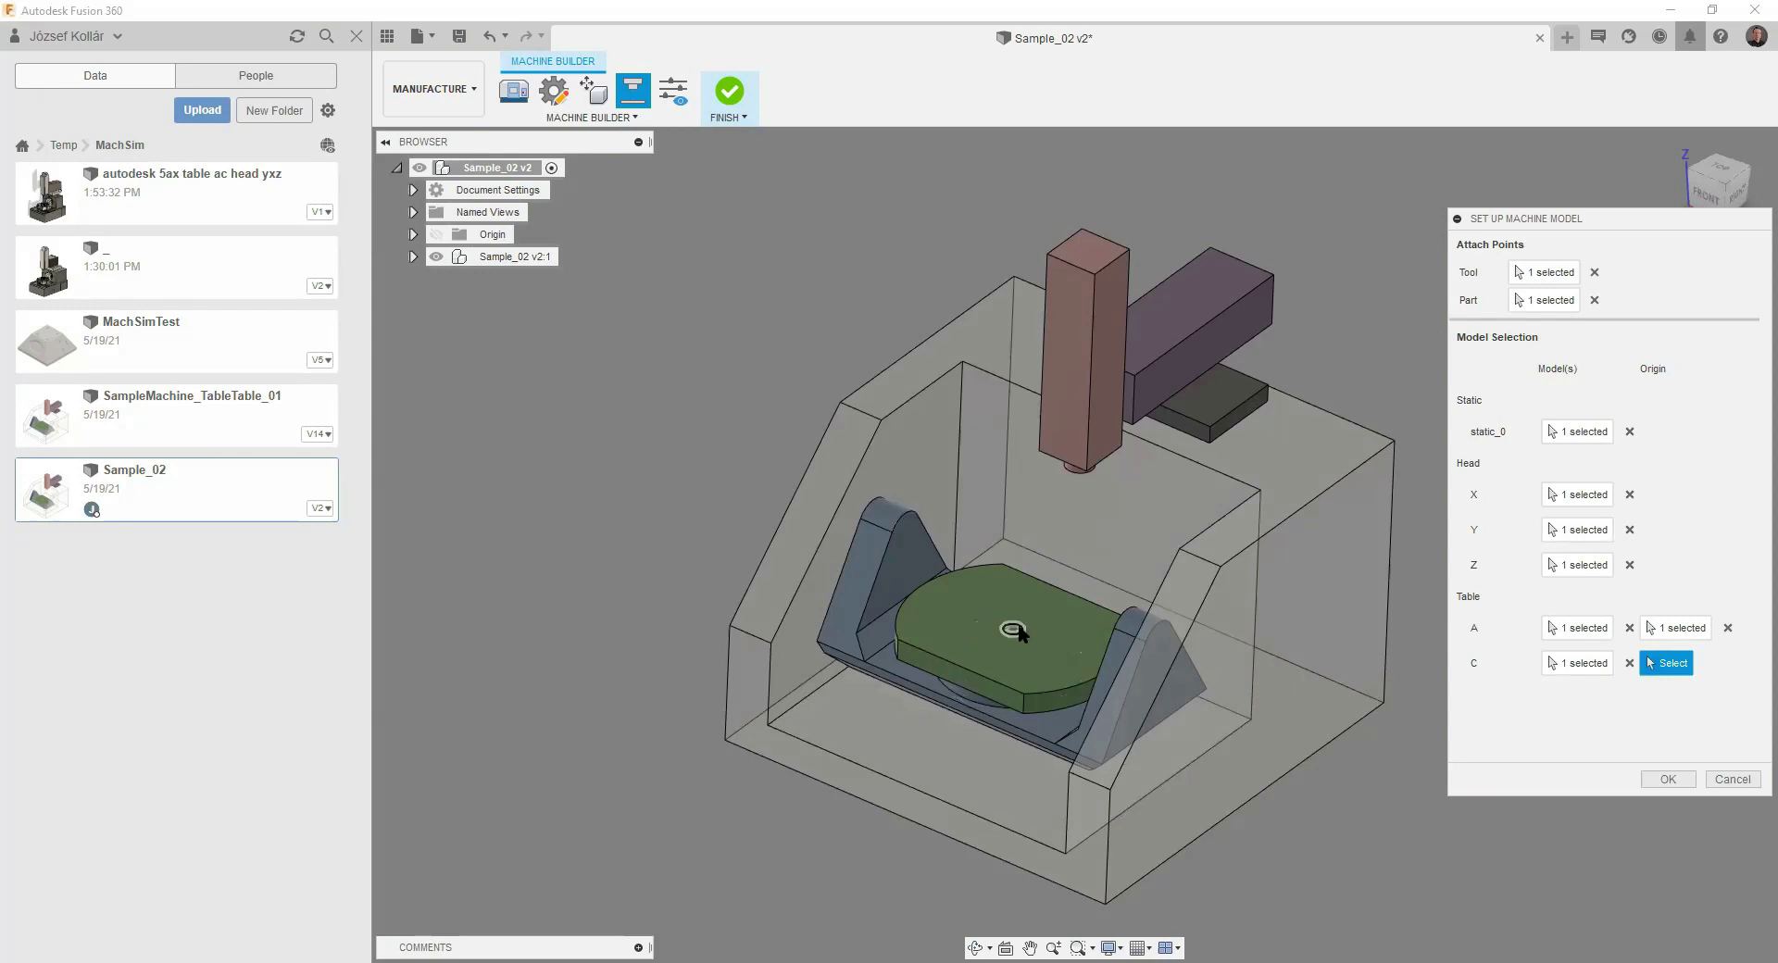
left_click(1015, 629)
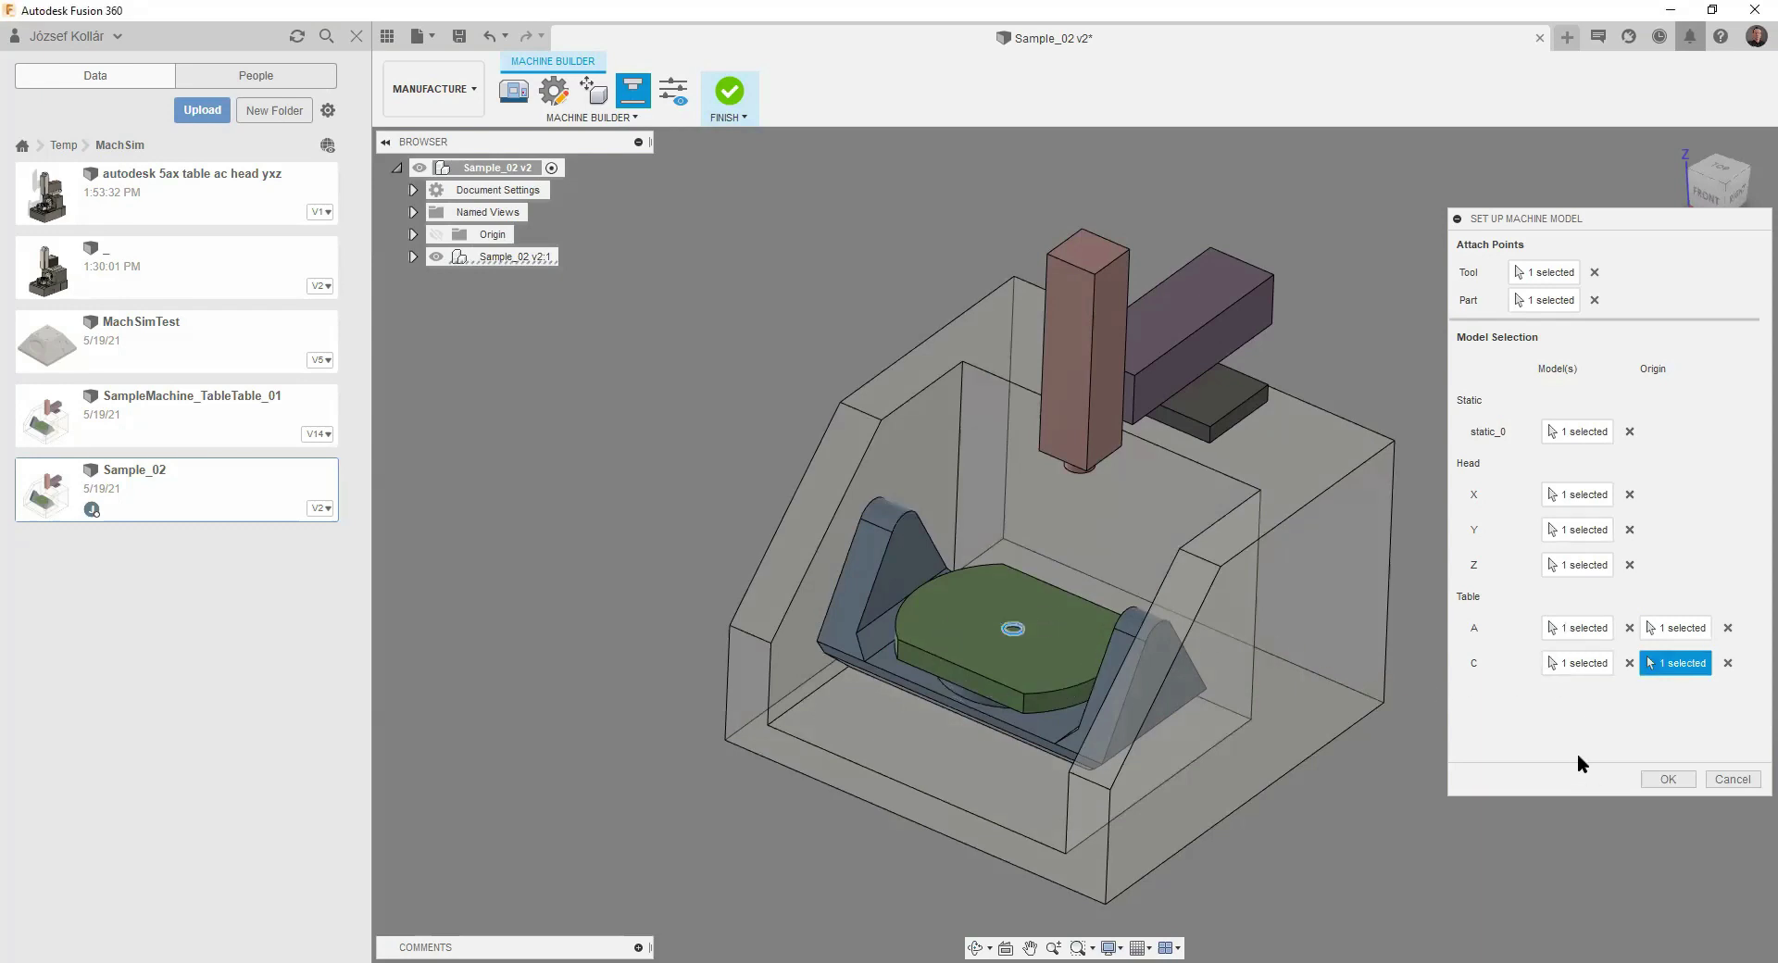
left_click(1668, 779)
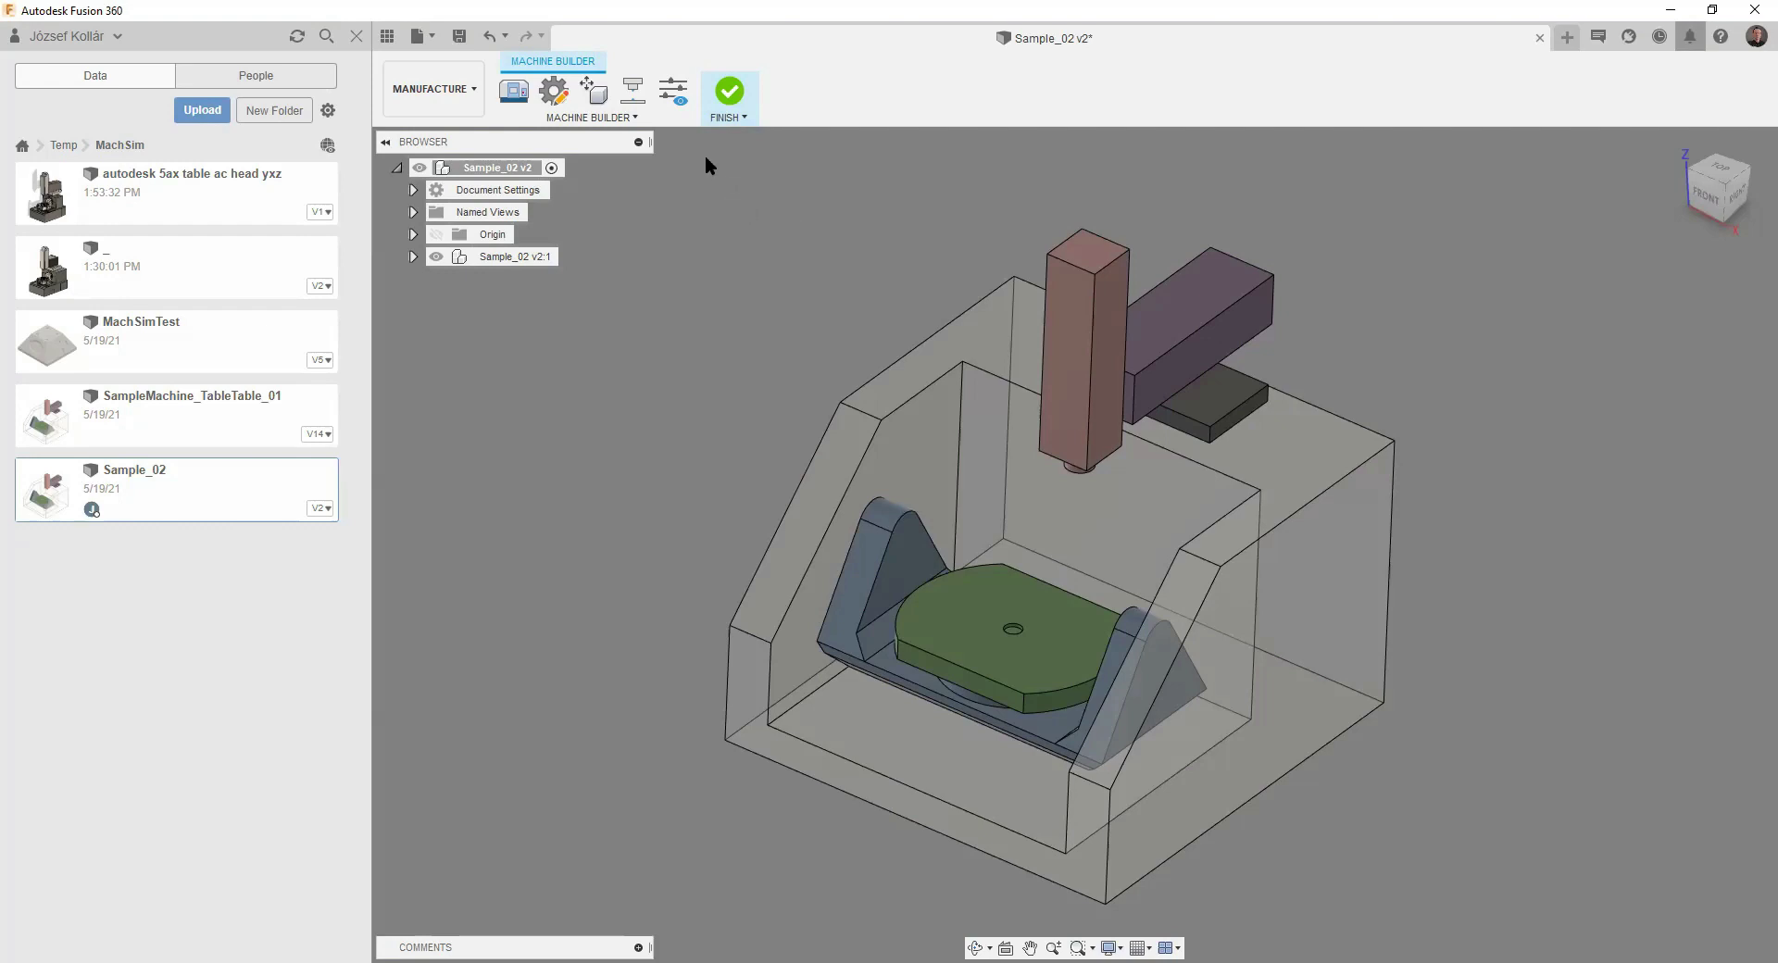
left_click(669, 97)
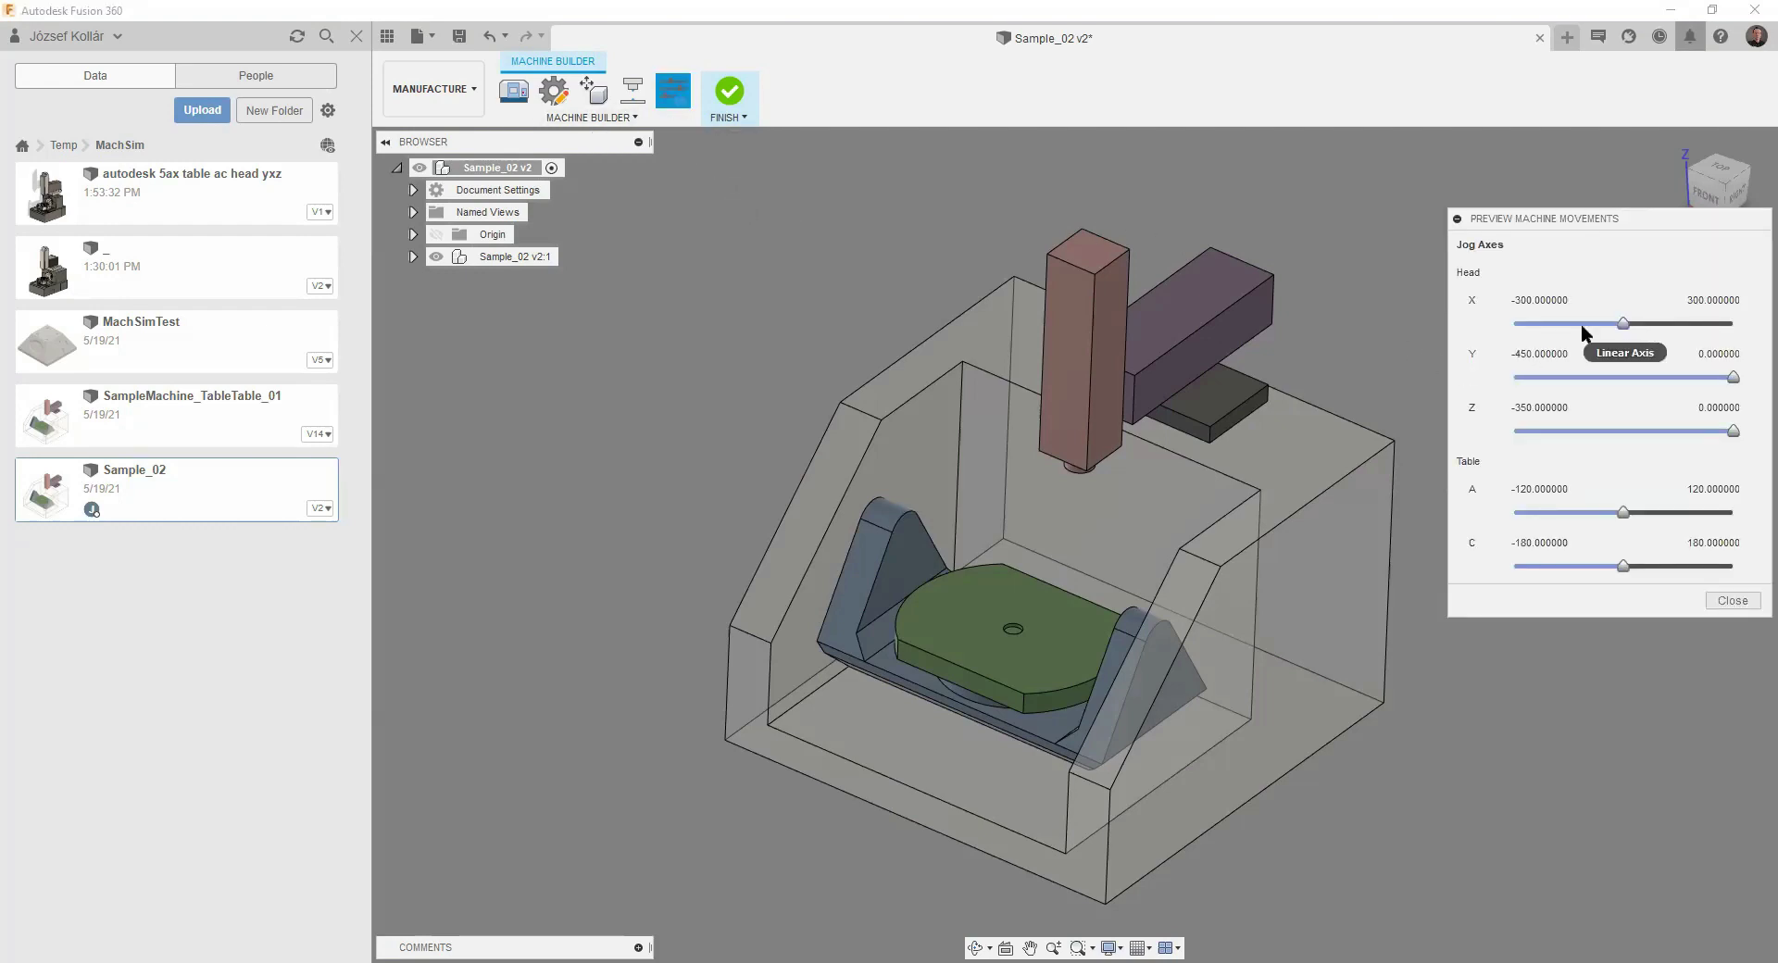
left_click_drag(1622, 324, 1563, 336)
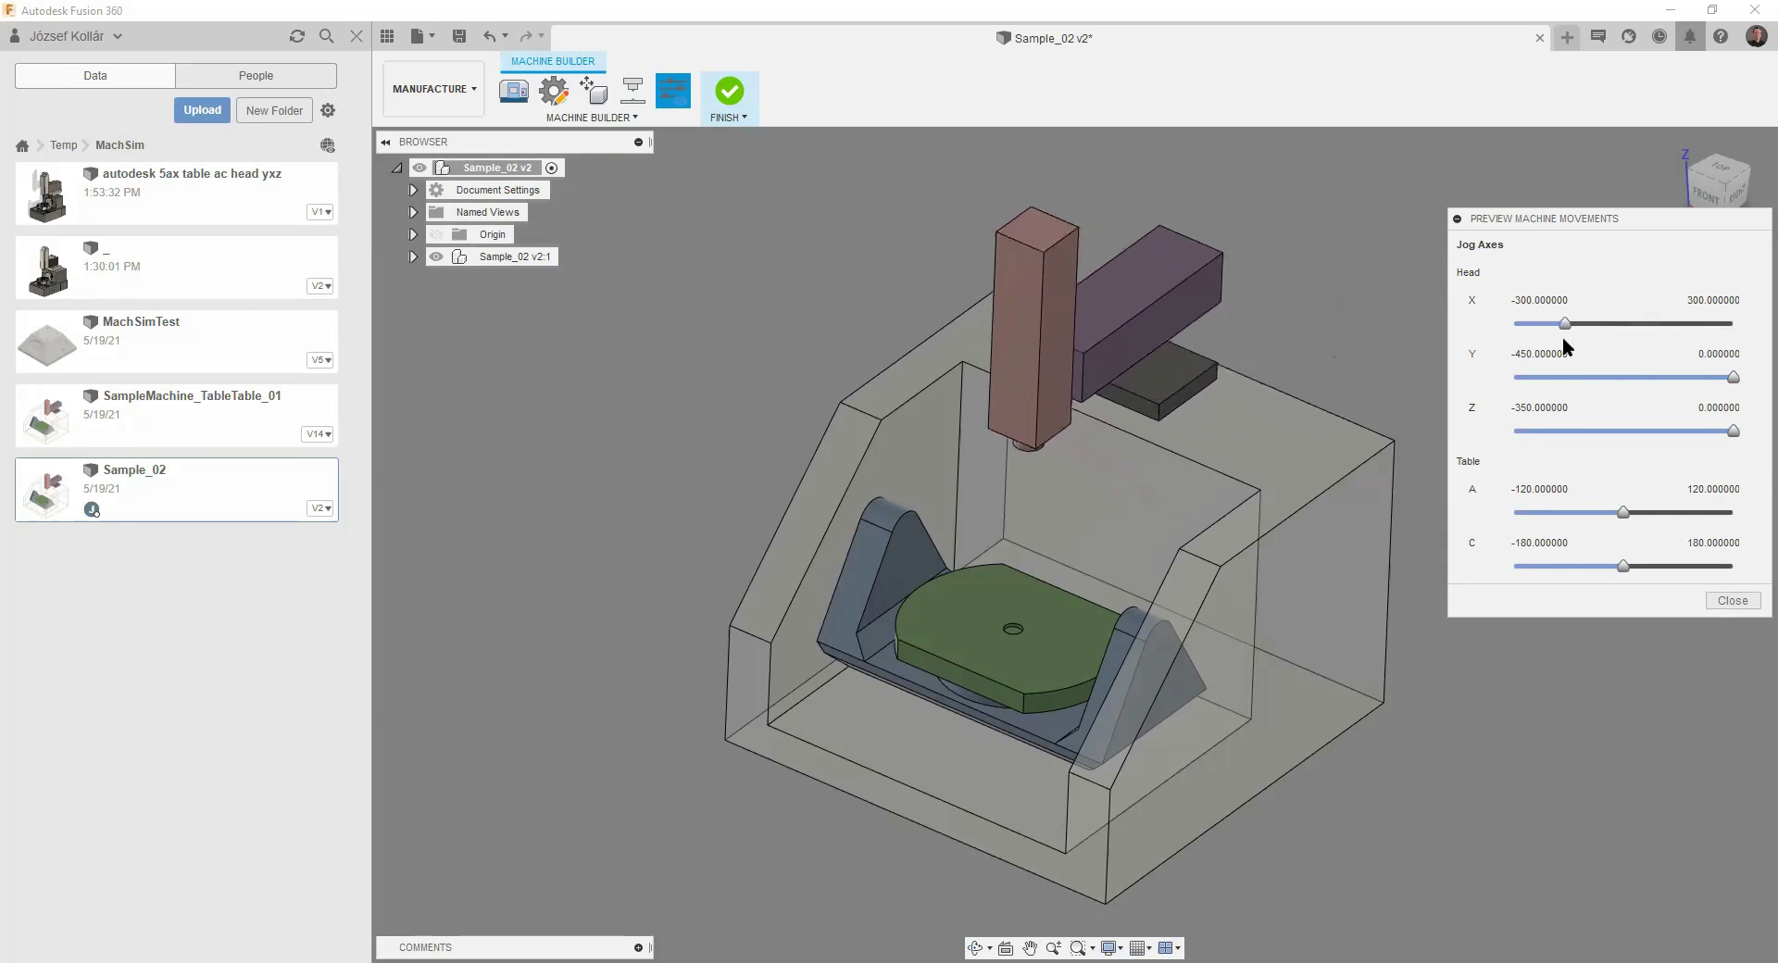
left_click_drag(1732, 377, 1537, 392)
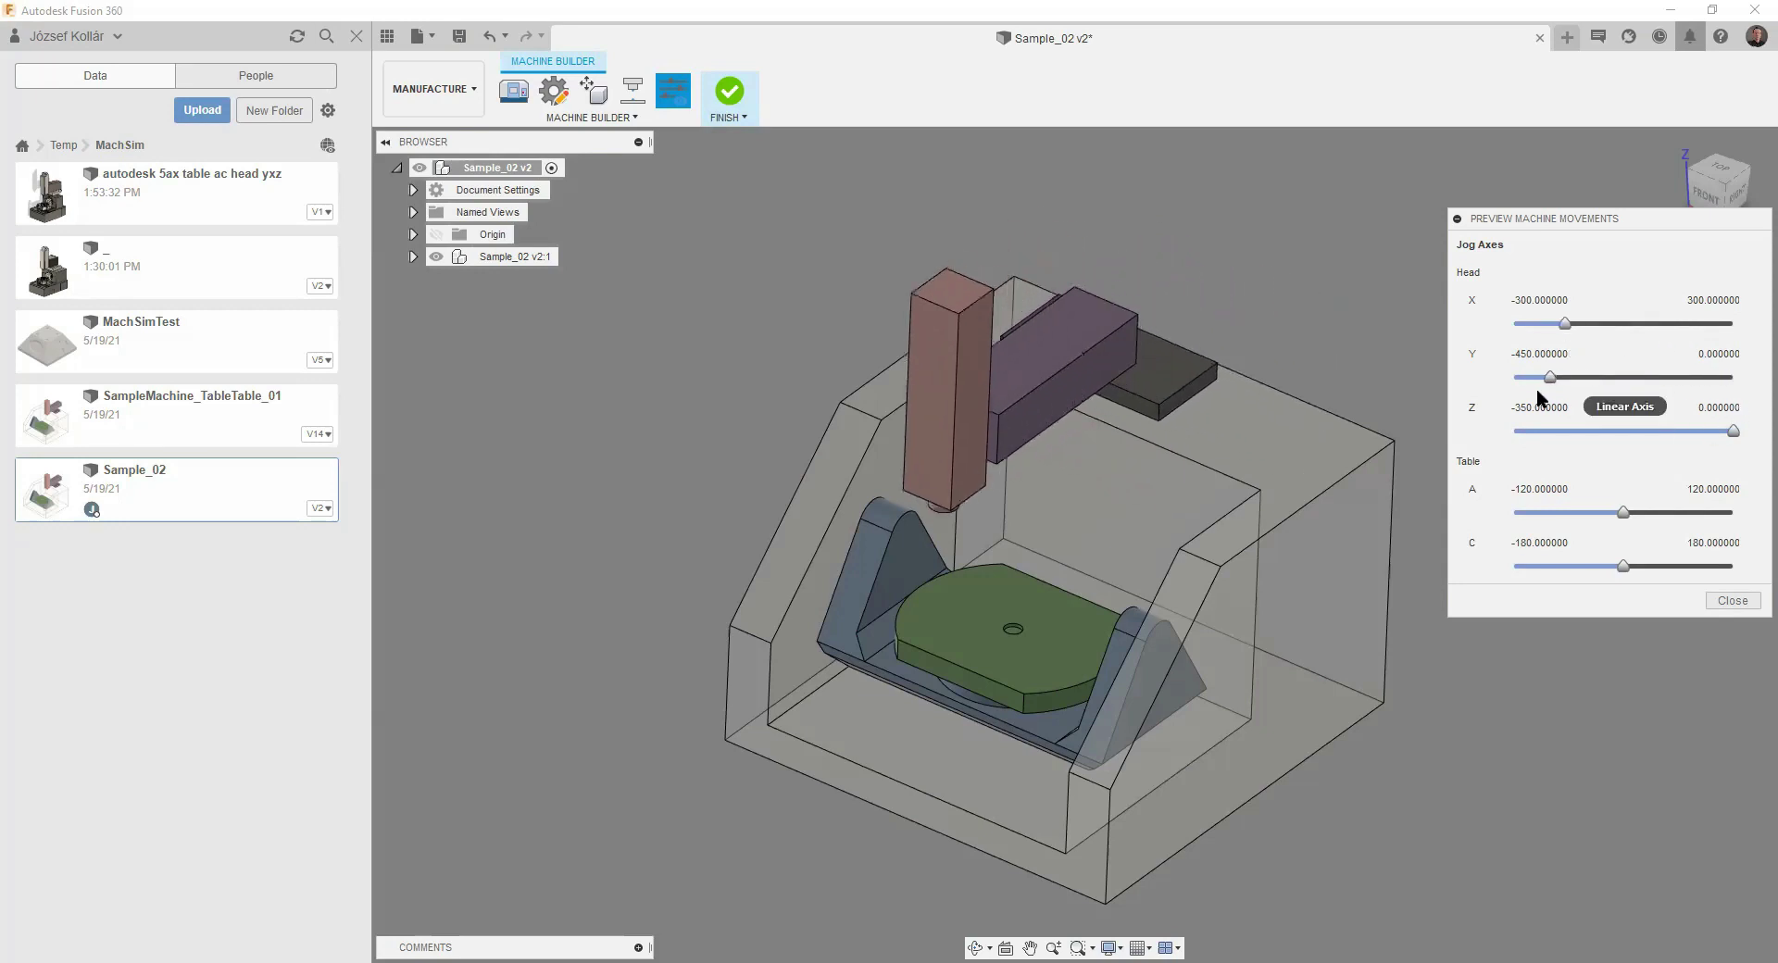
left_click(1720, 377)
mouse_move(1732, 430)
left_mouse_down()
mouse_move(1552, 433)
mouse_move(1690, 432)
left_mouse_up()
mouse_move(1622, 512)
left_mouse_down()
mouse_move(1589, 512)
mouse_move(1623, 566)
left_mouse_up()
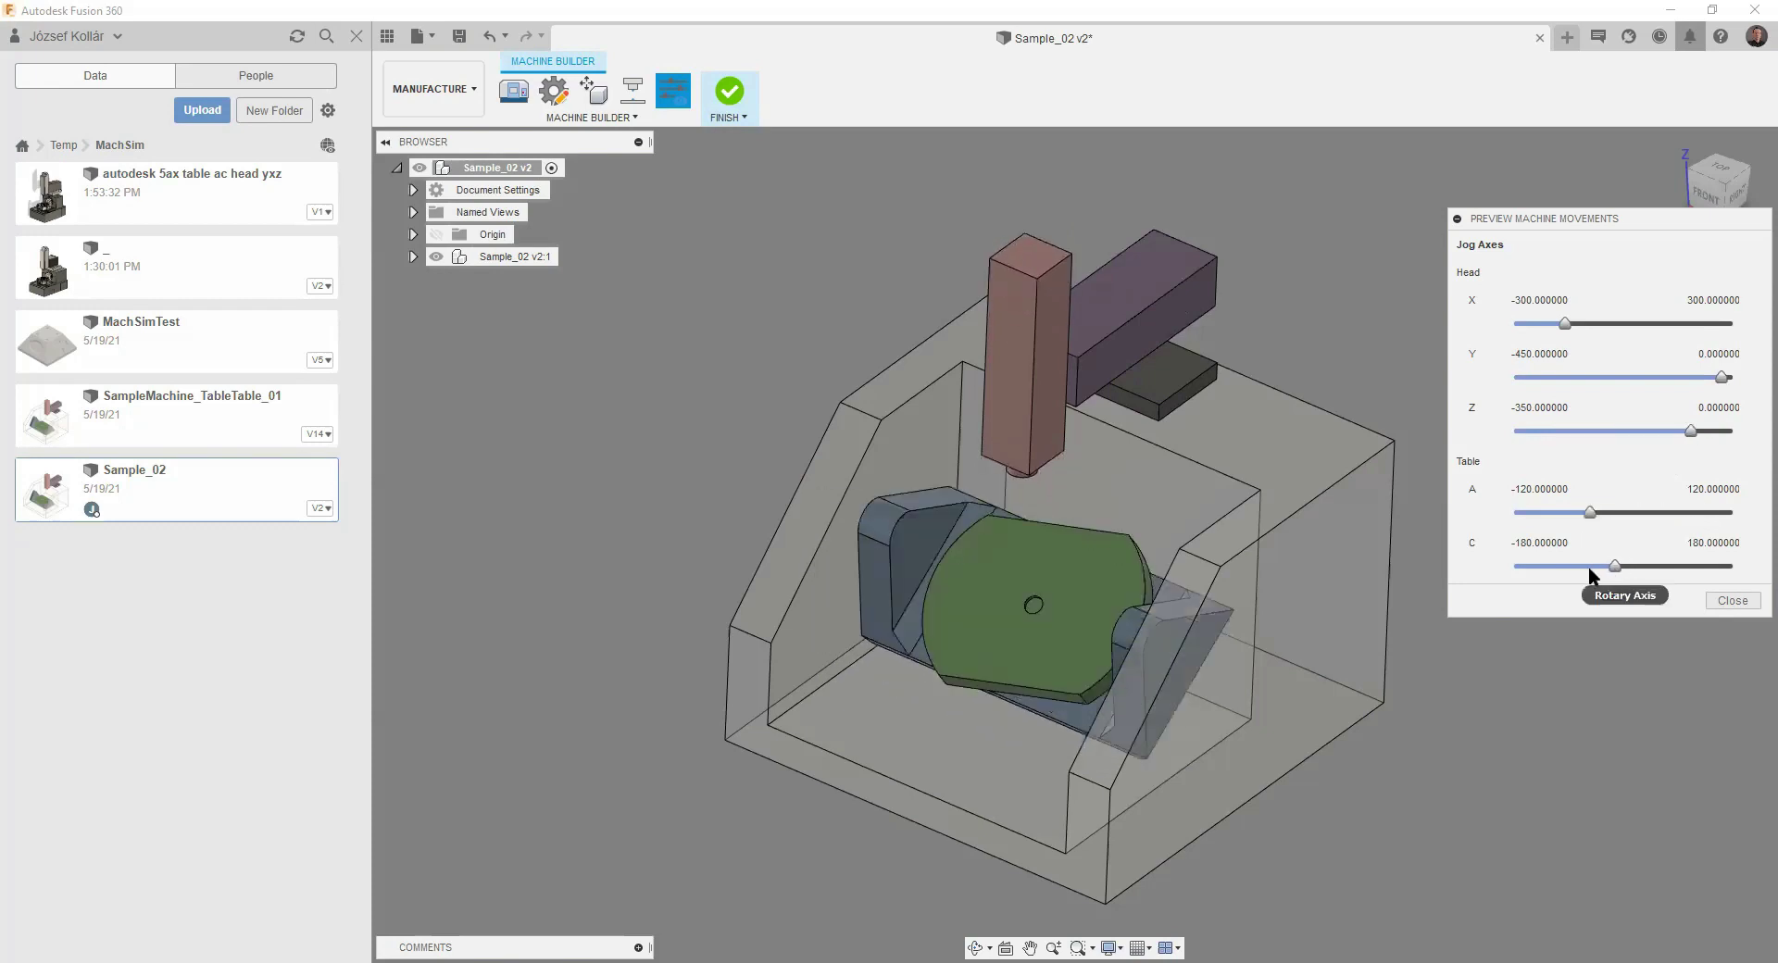
left_click(1732, 602)
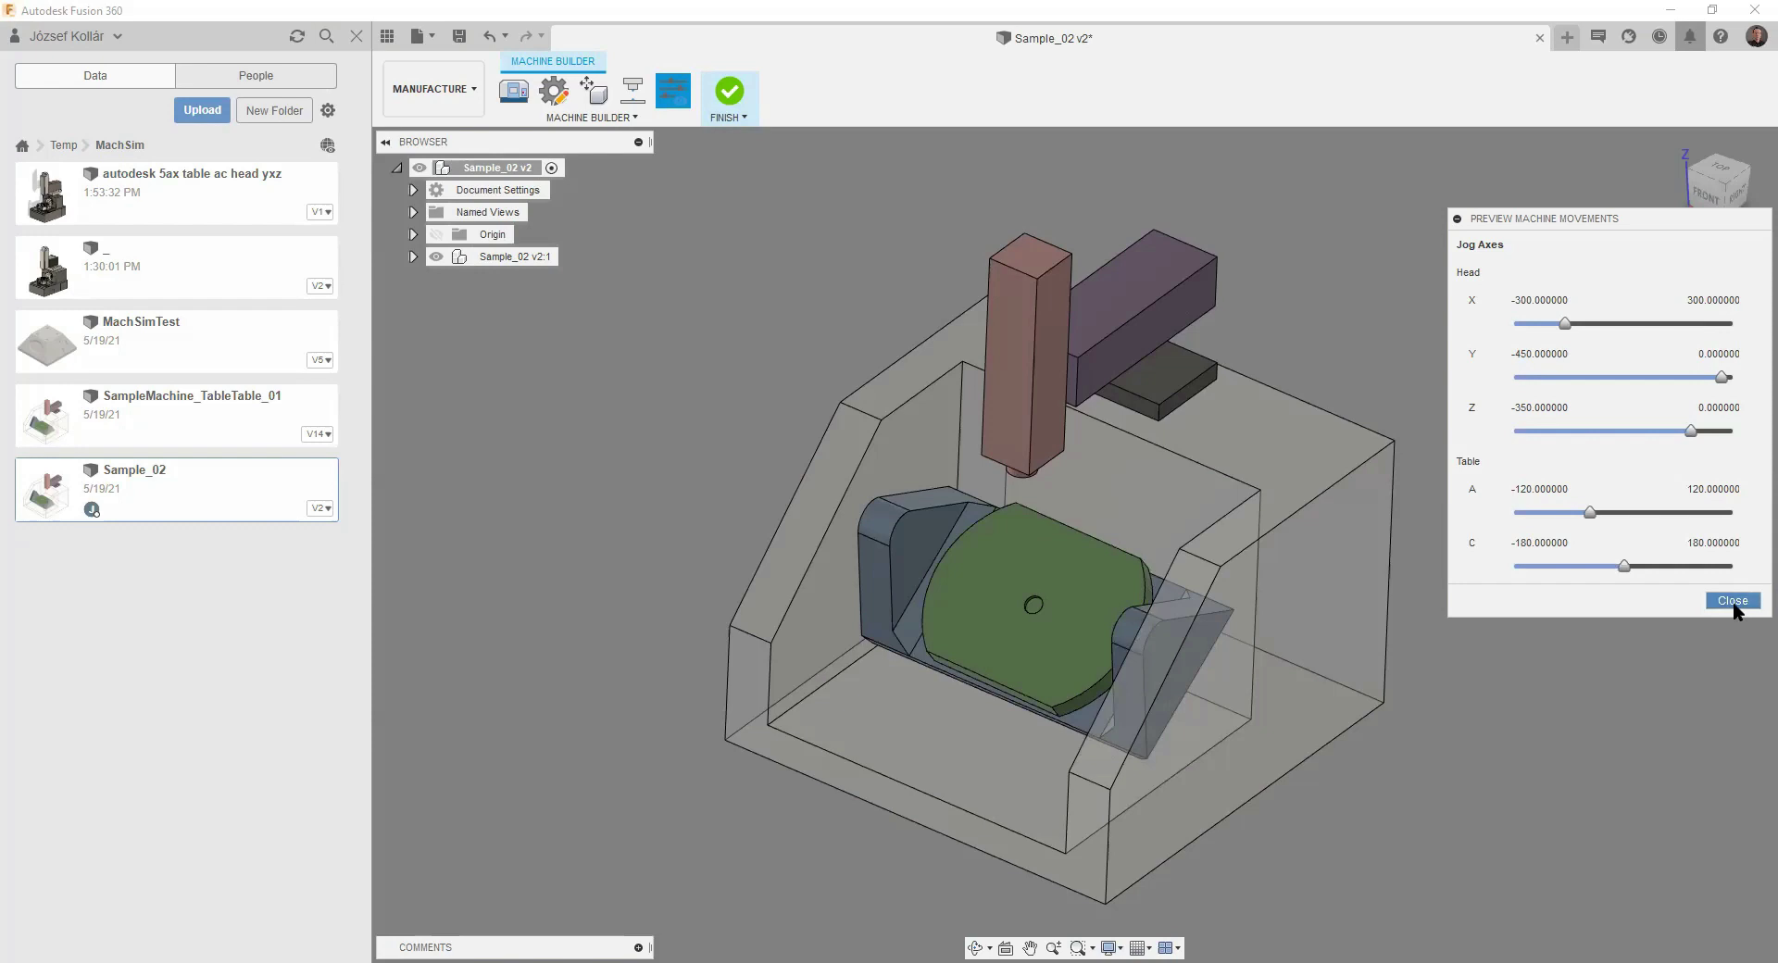
- Finish the machine edit, update it in the library, and check Custom Milling 2 under Local
left_click(727, 100)
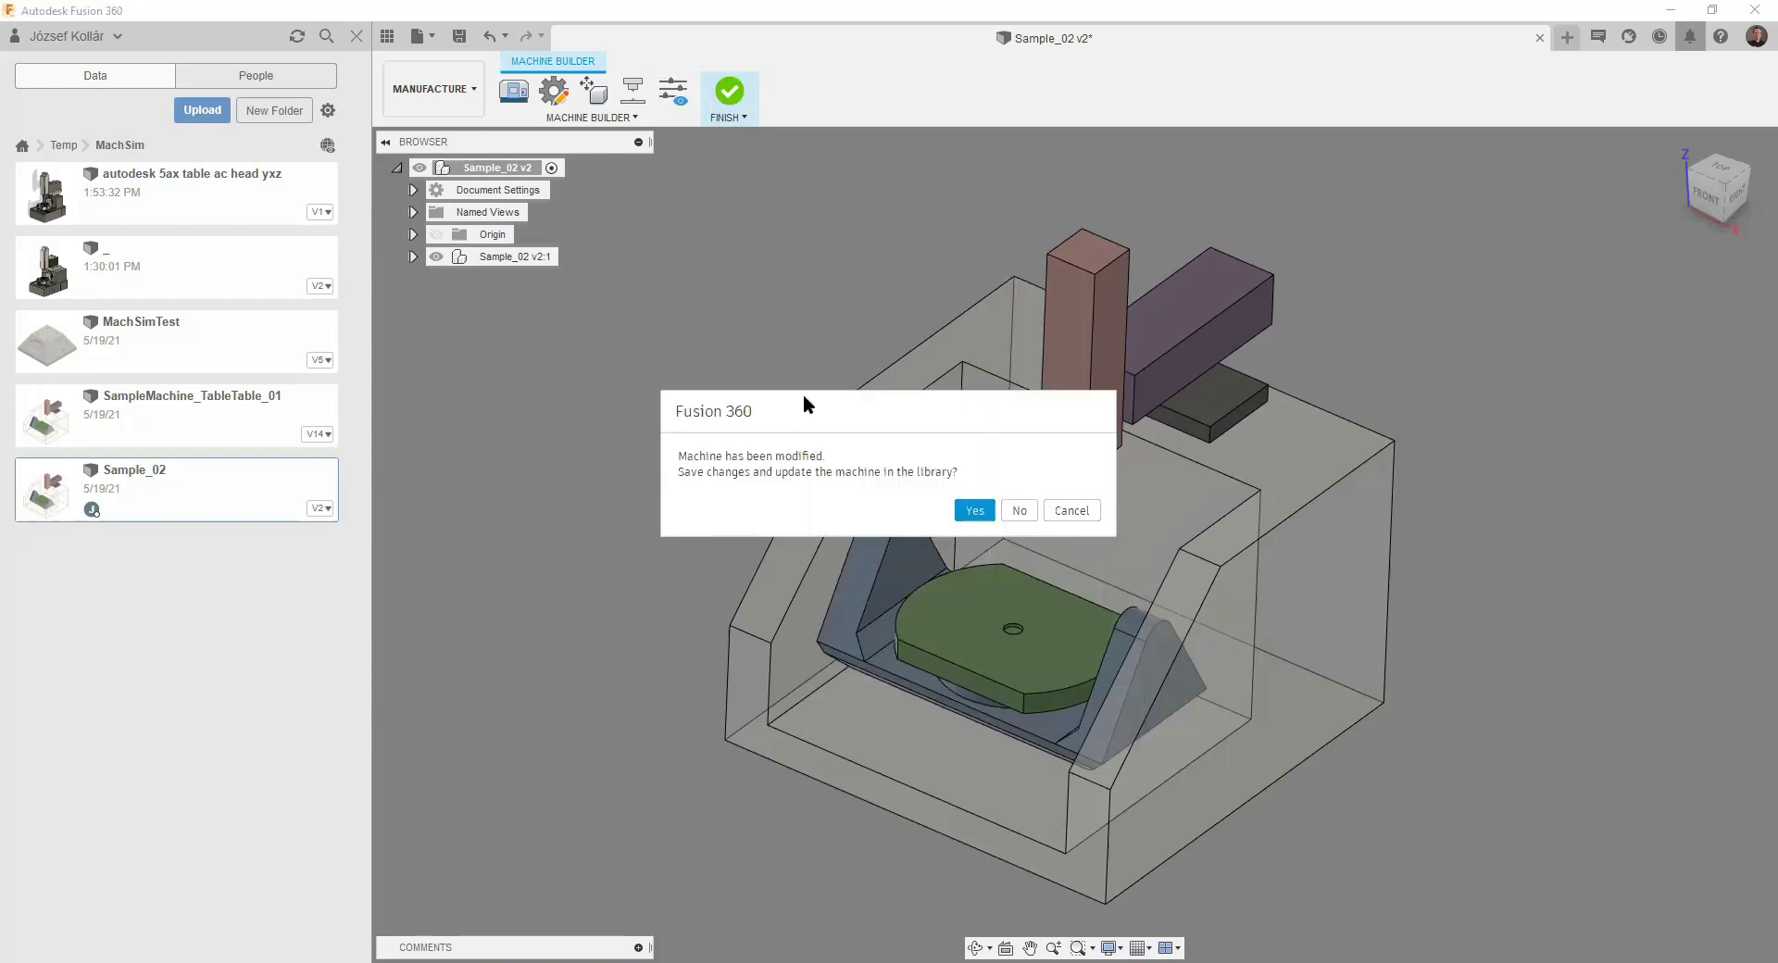
left_click(981, 516)
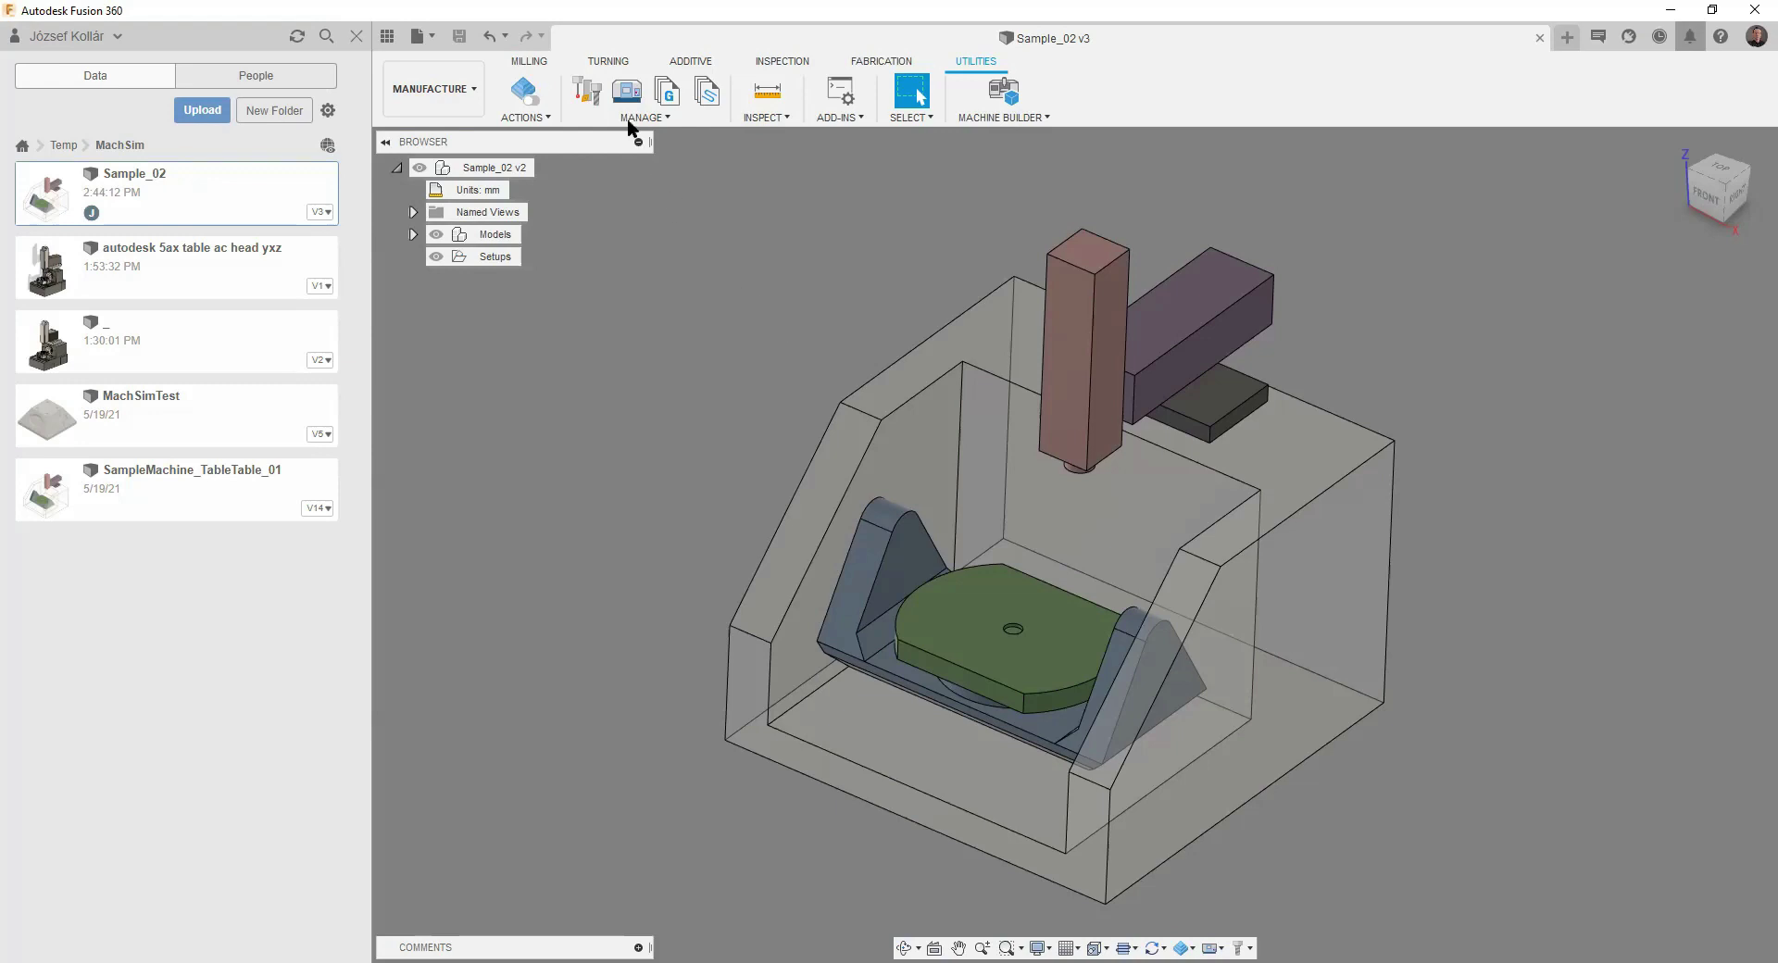
left_click(622, 96)
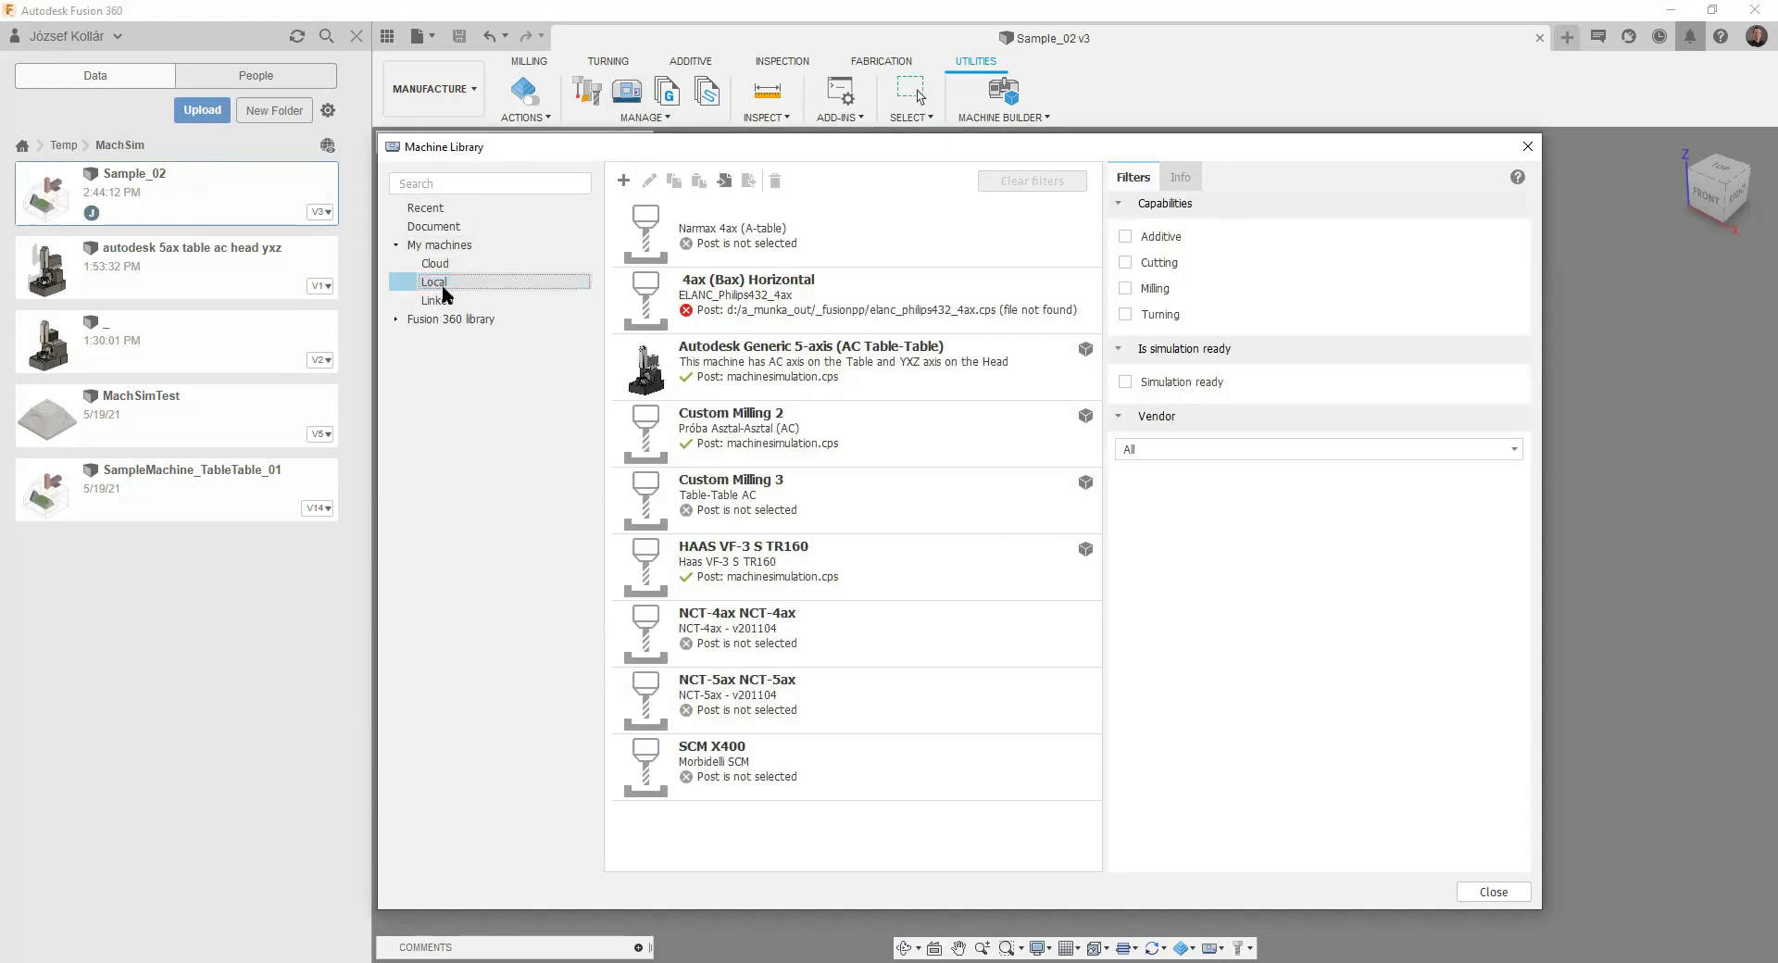
left_click(728, 437)
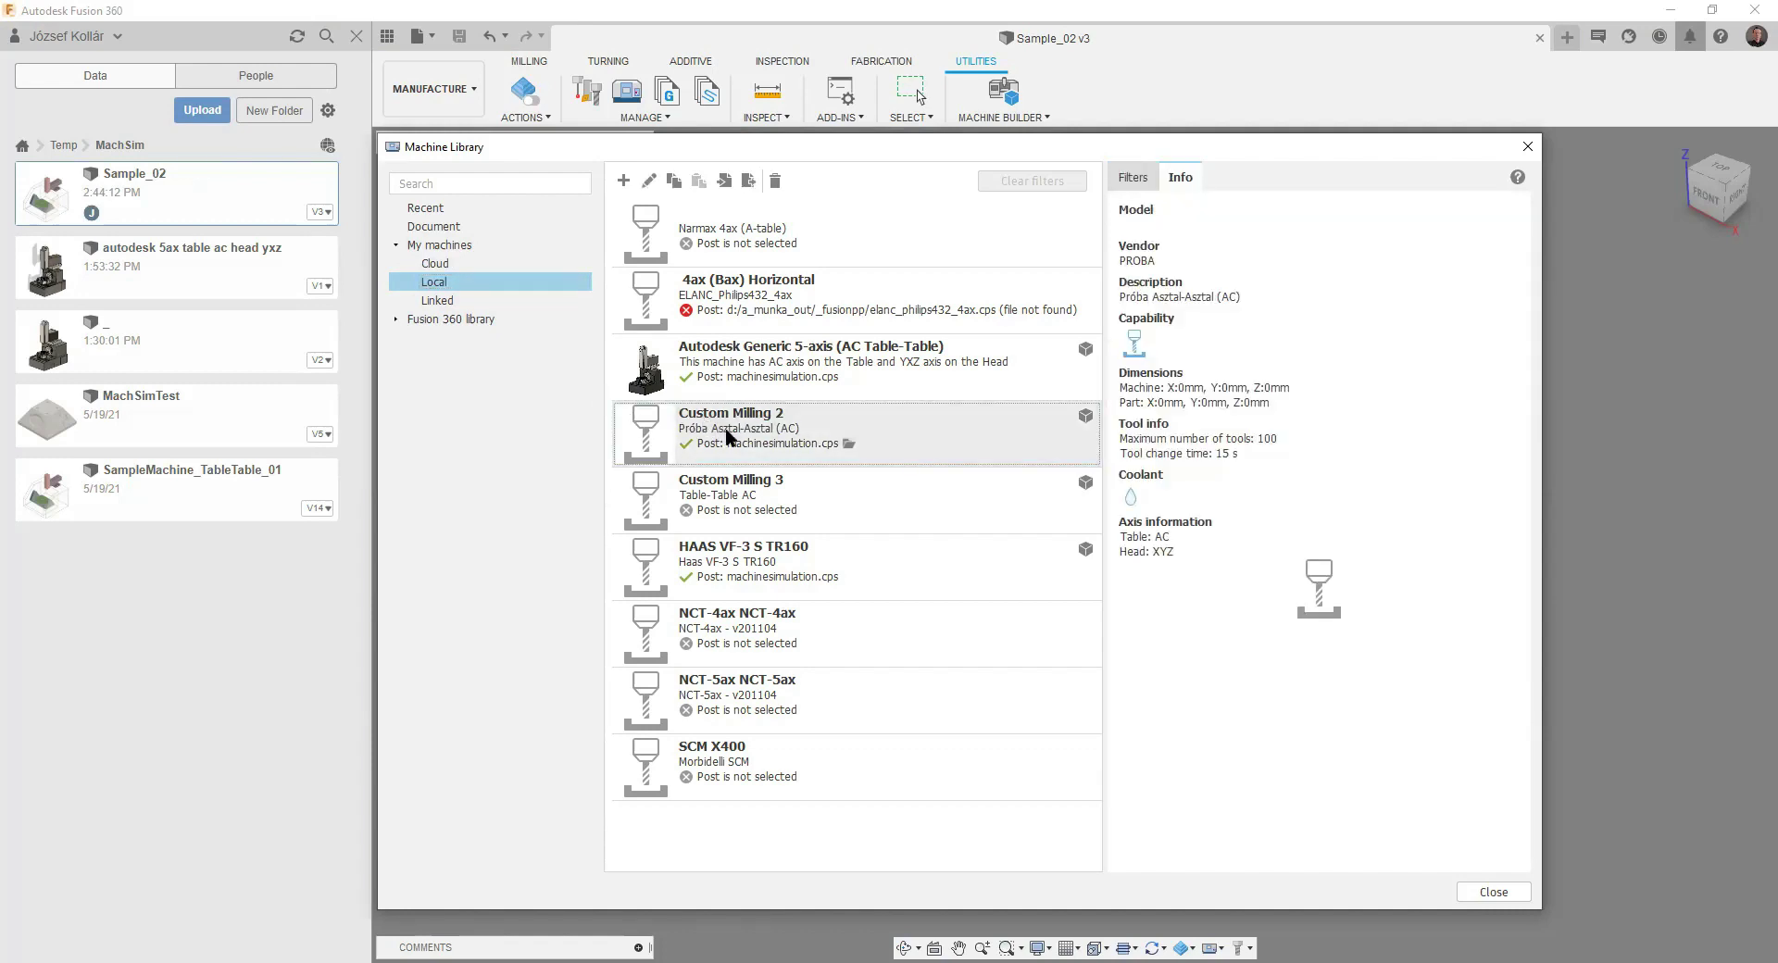
left_click(1088, 417)
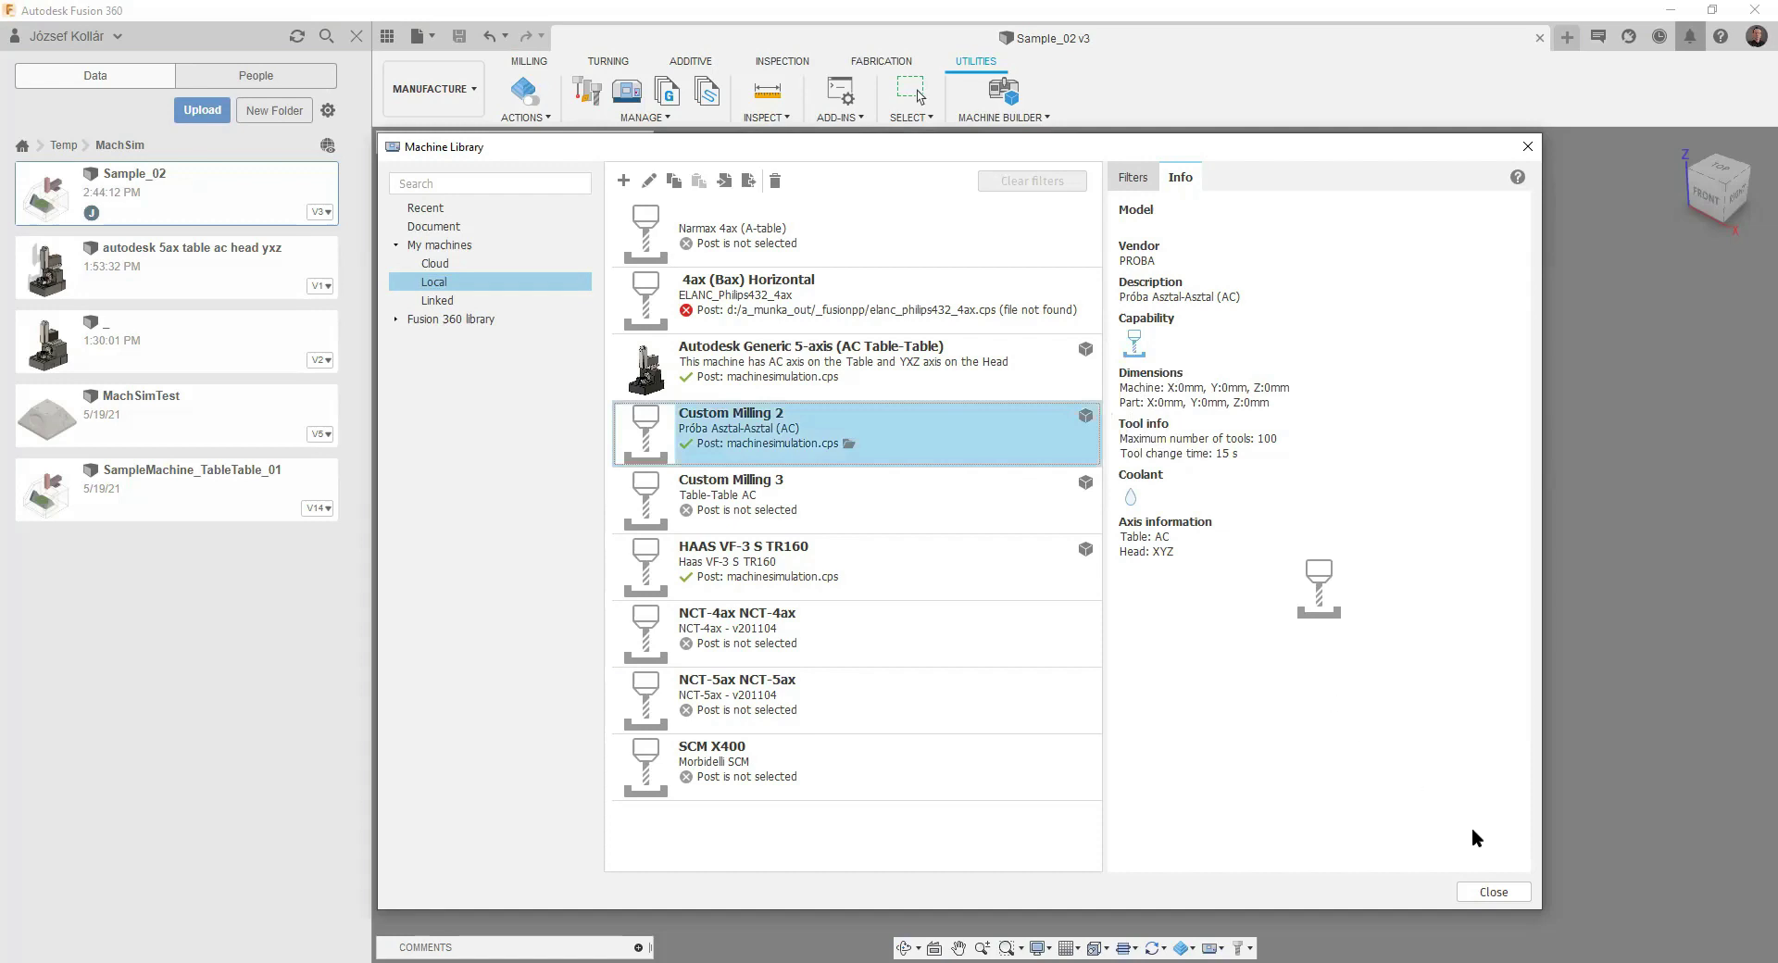
left_click(1513, 891)
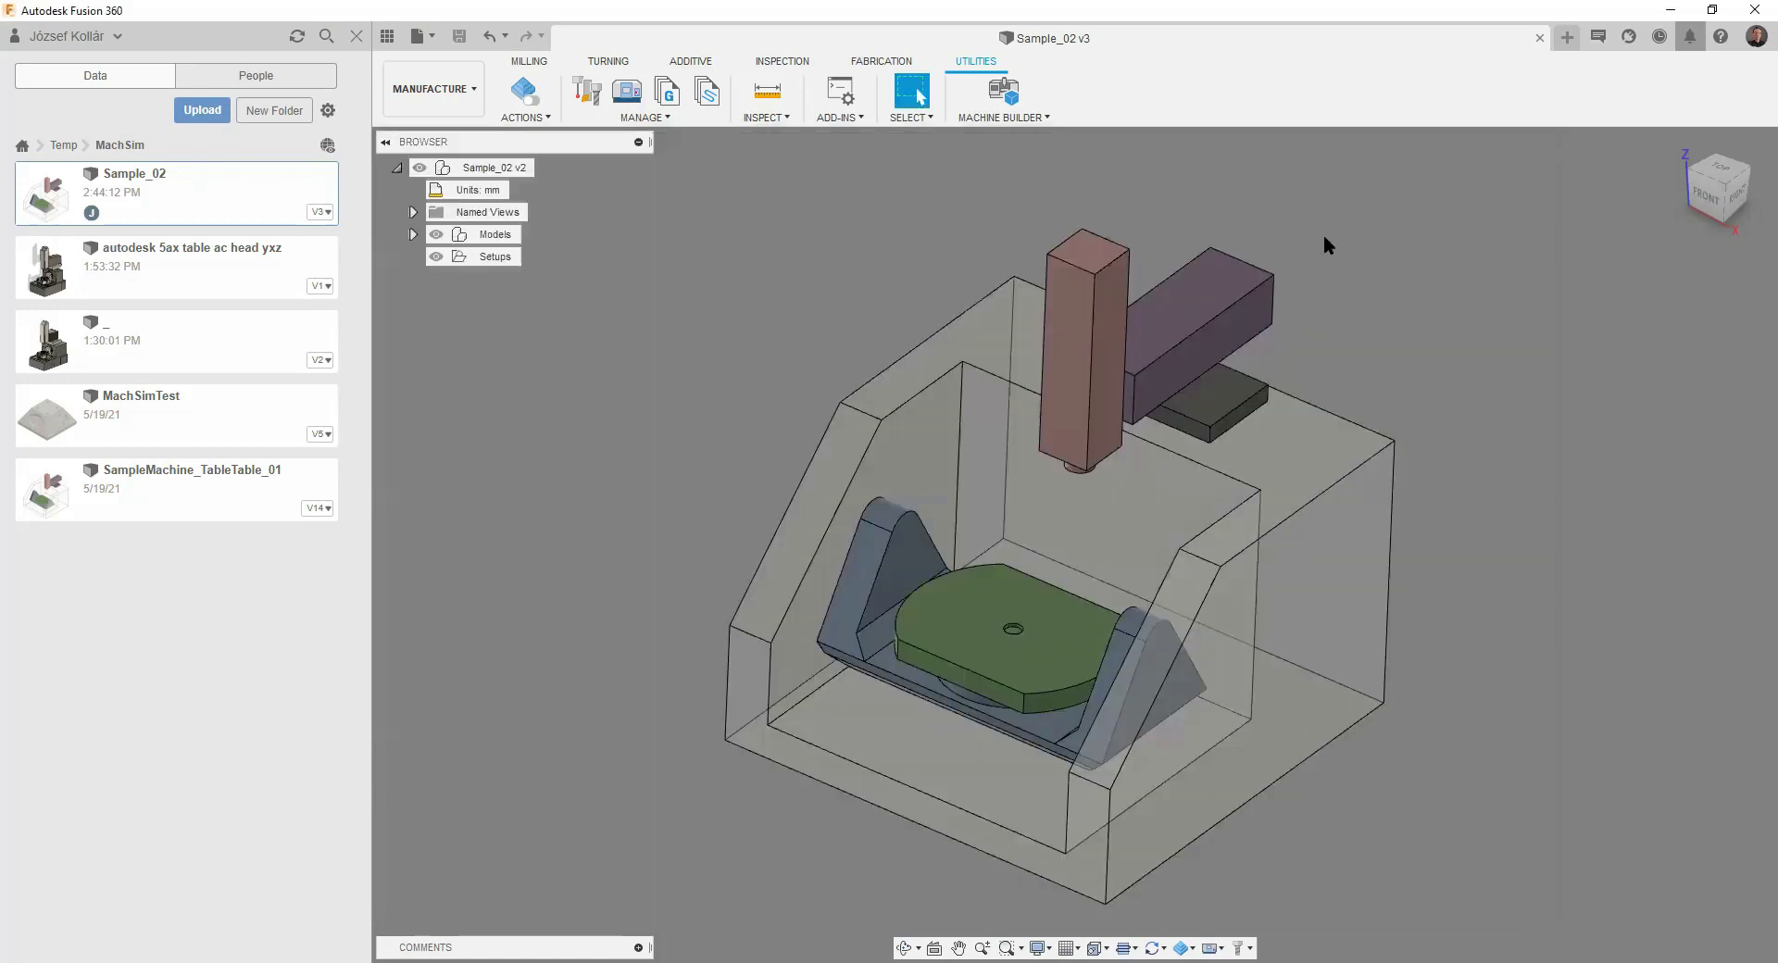
- Close Sample_02, open MachSimTest, and edit Setup1
left_click(1539, 38)
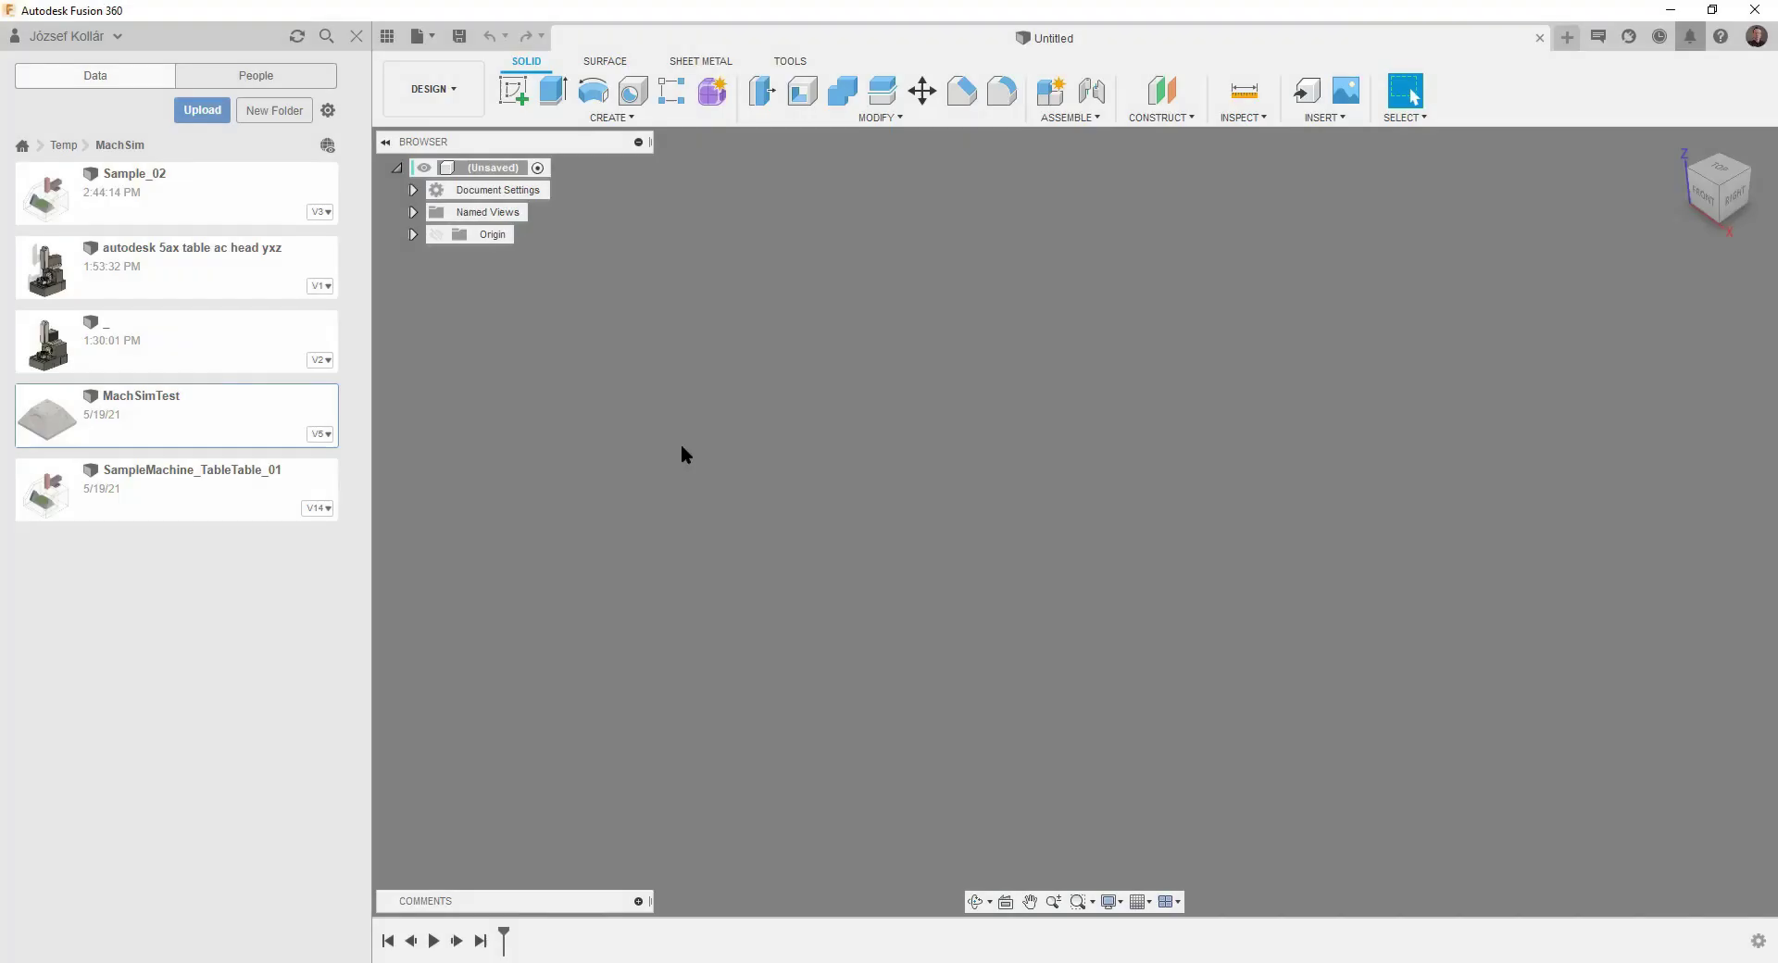
double_click(241, 412)
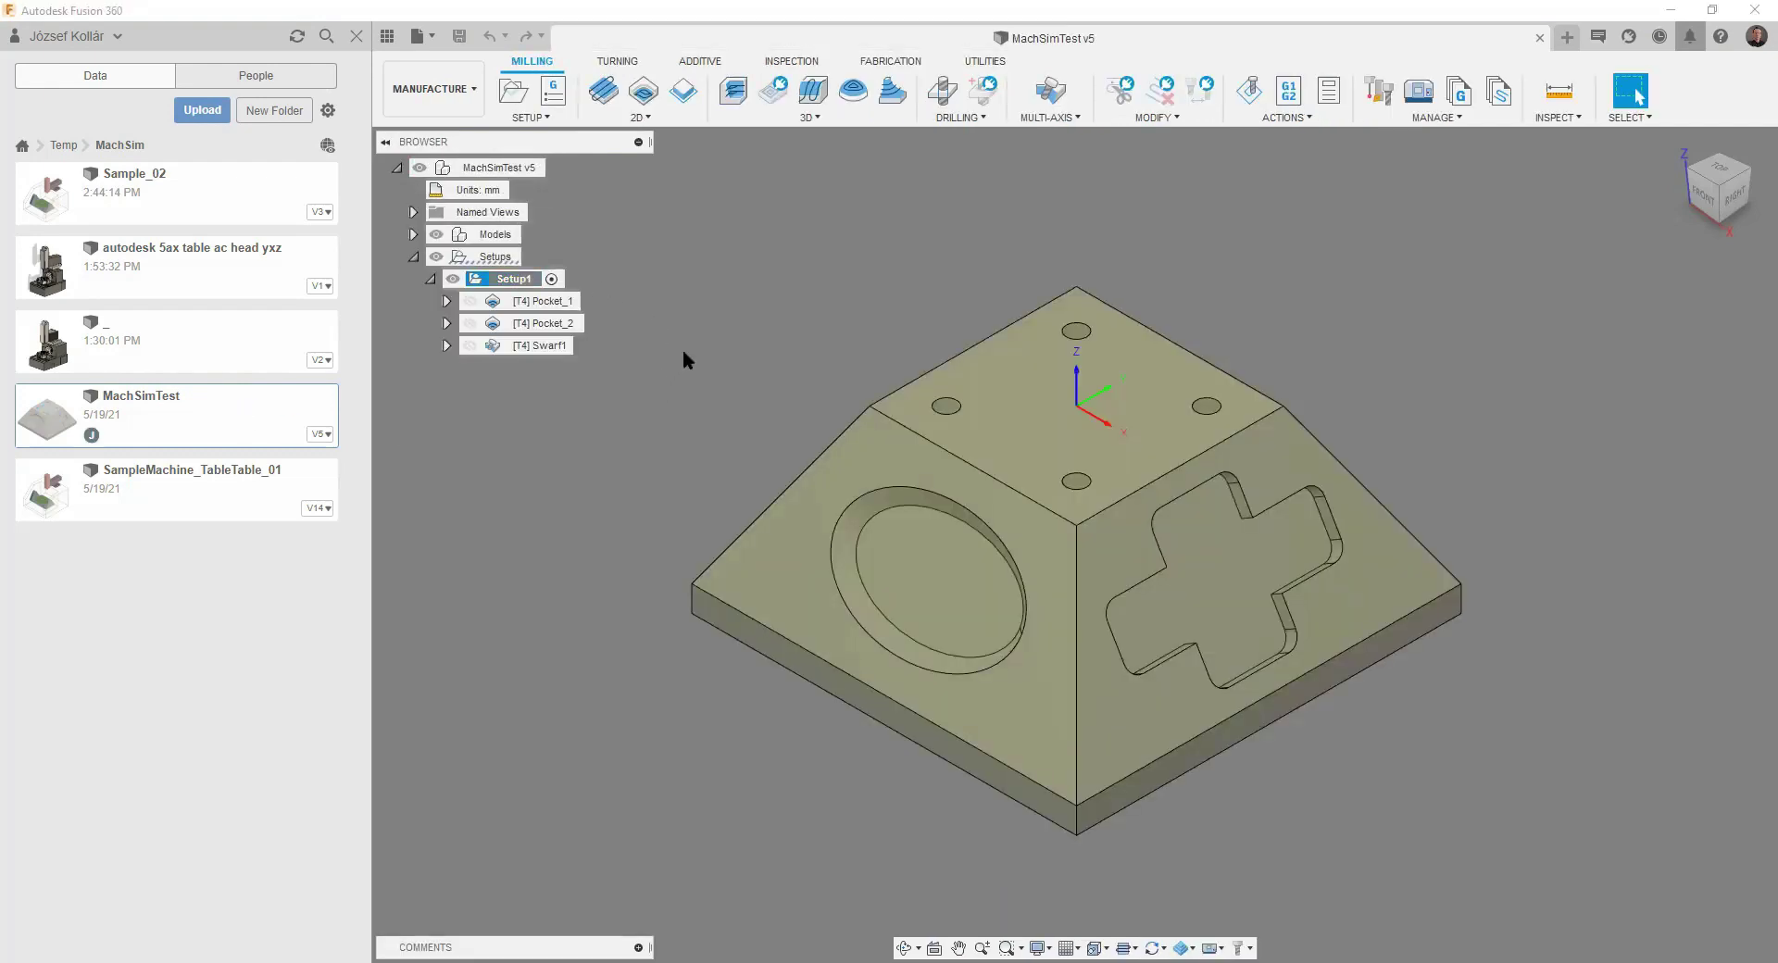
right_click(515, 283)
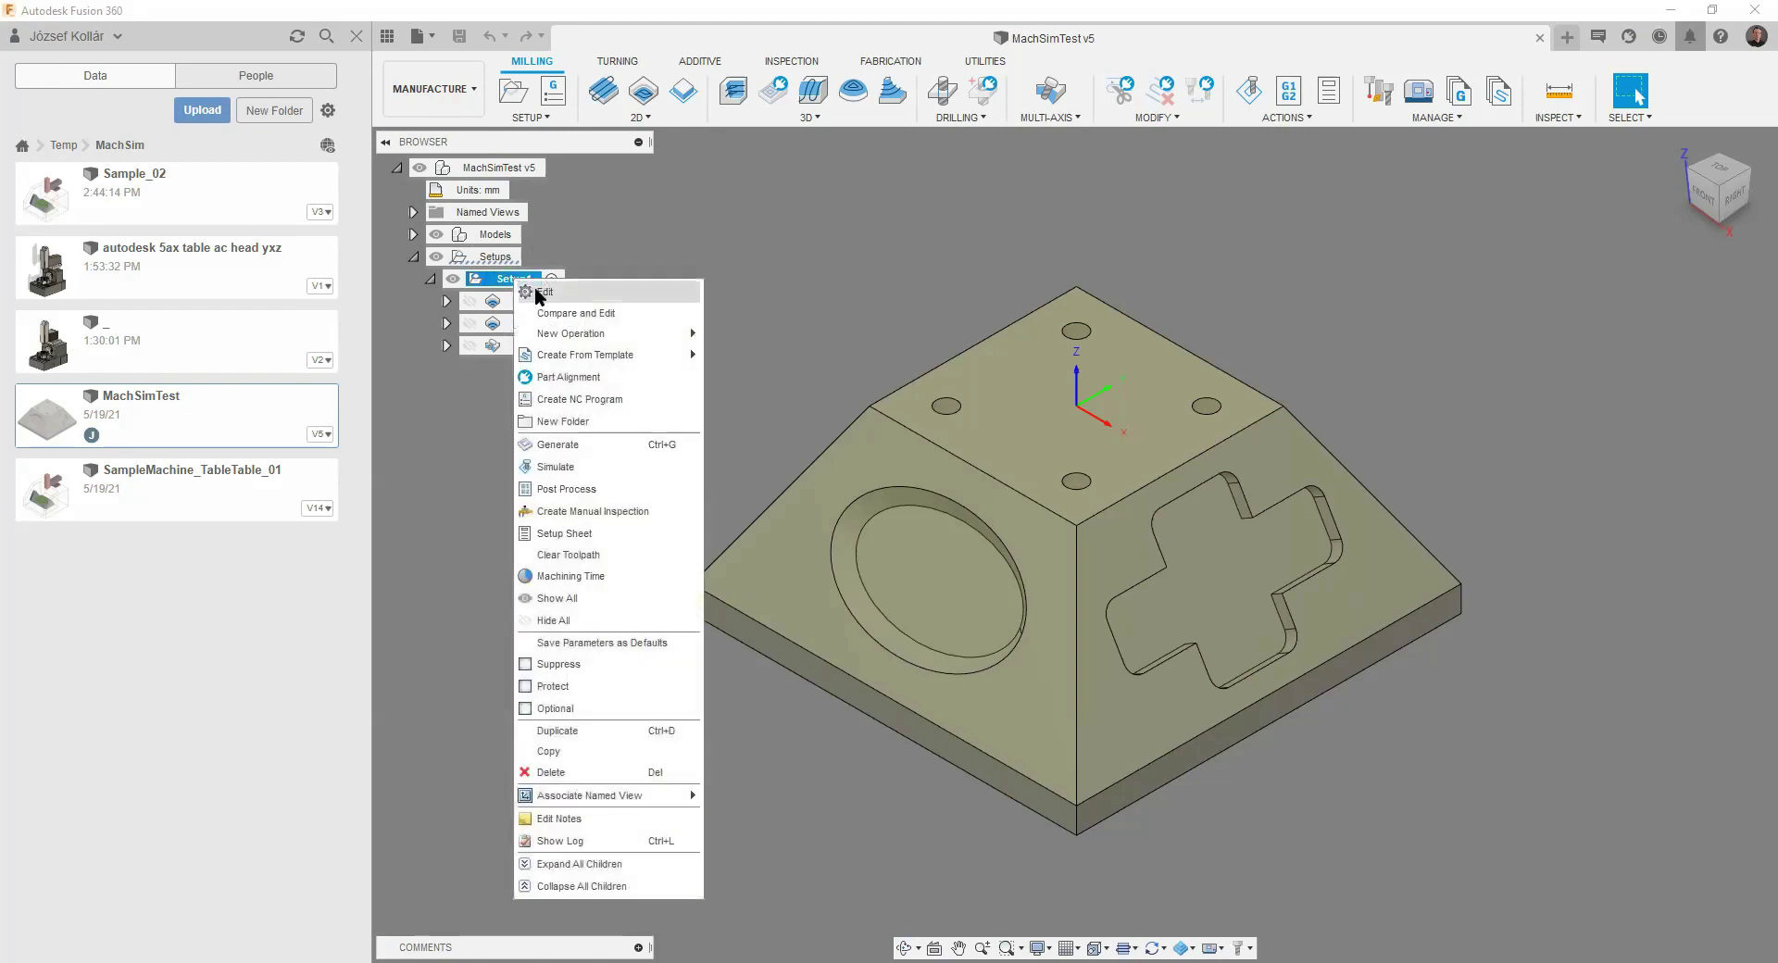
left_click(541, 291)
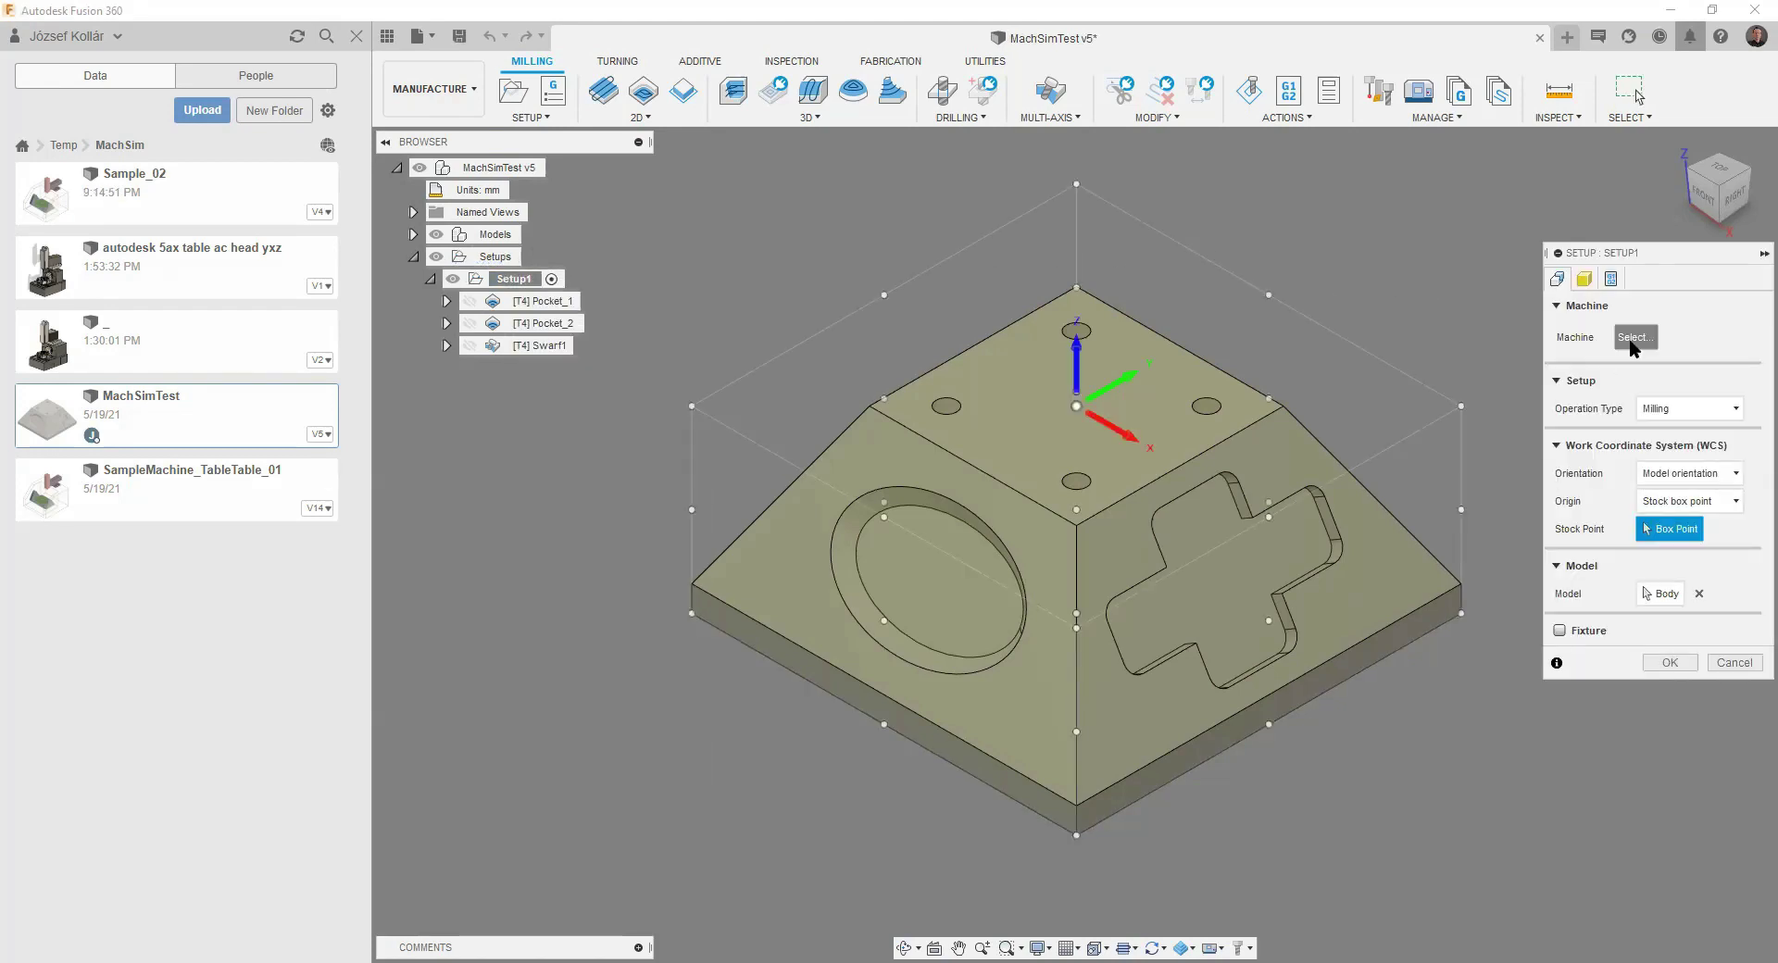
- Assign Custom Milling 4 as Setup1's machine and confirm the 225 mm part position
left_click(1632, 339)
left_click(952, 574)
left_click(968, 591)
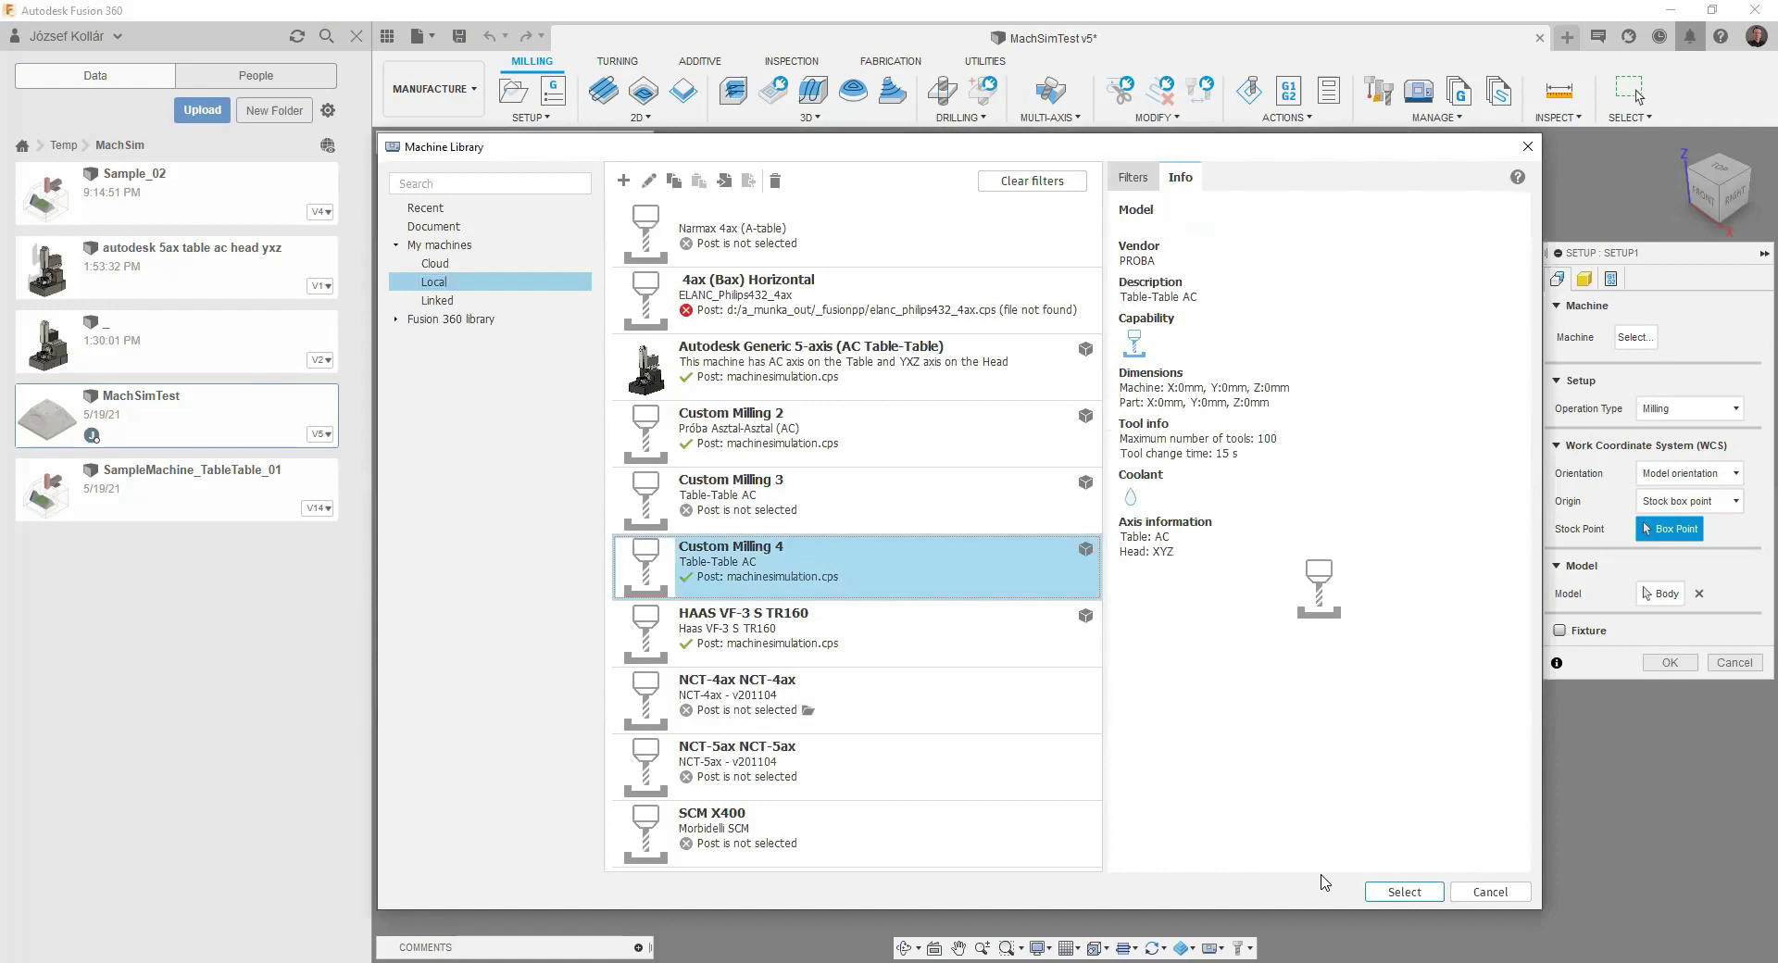
left_click(1404, 893)
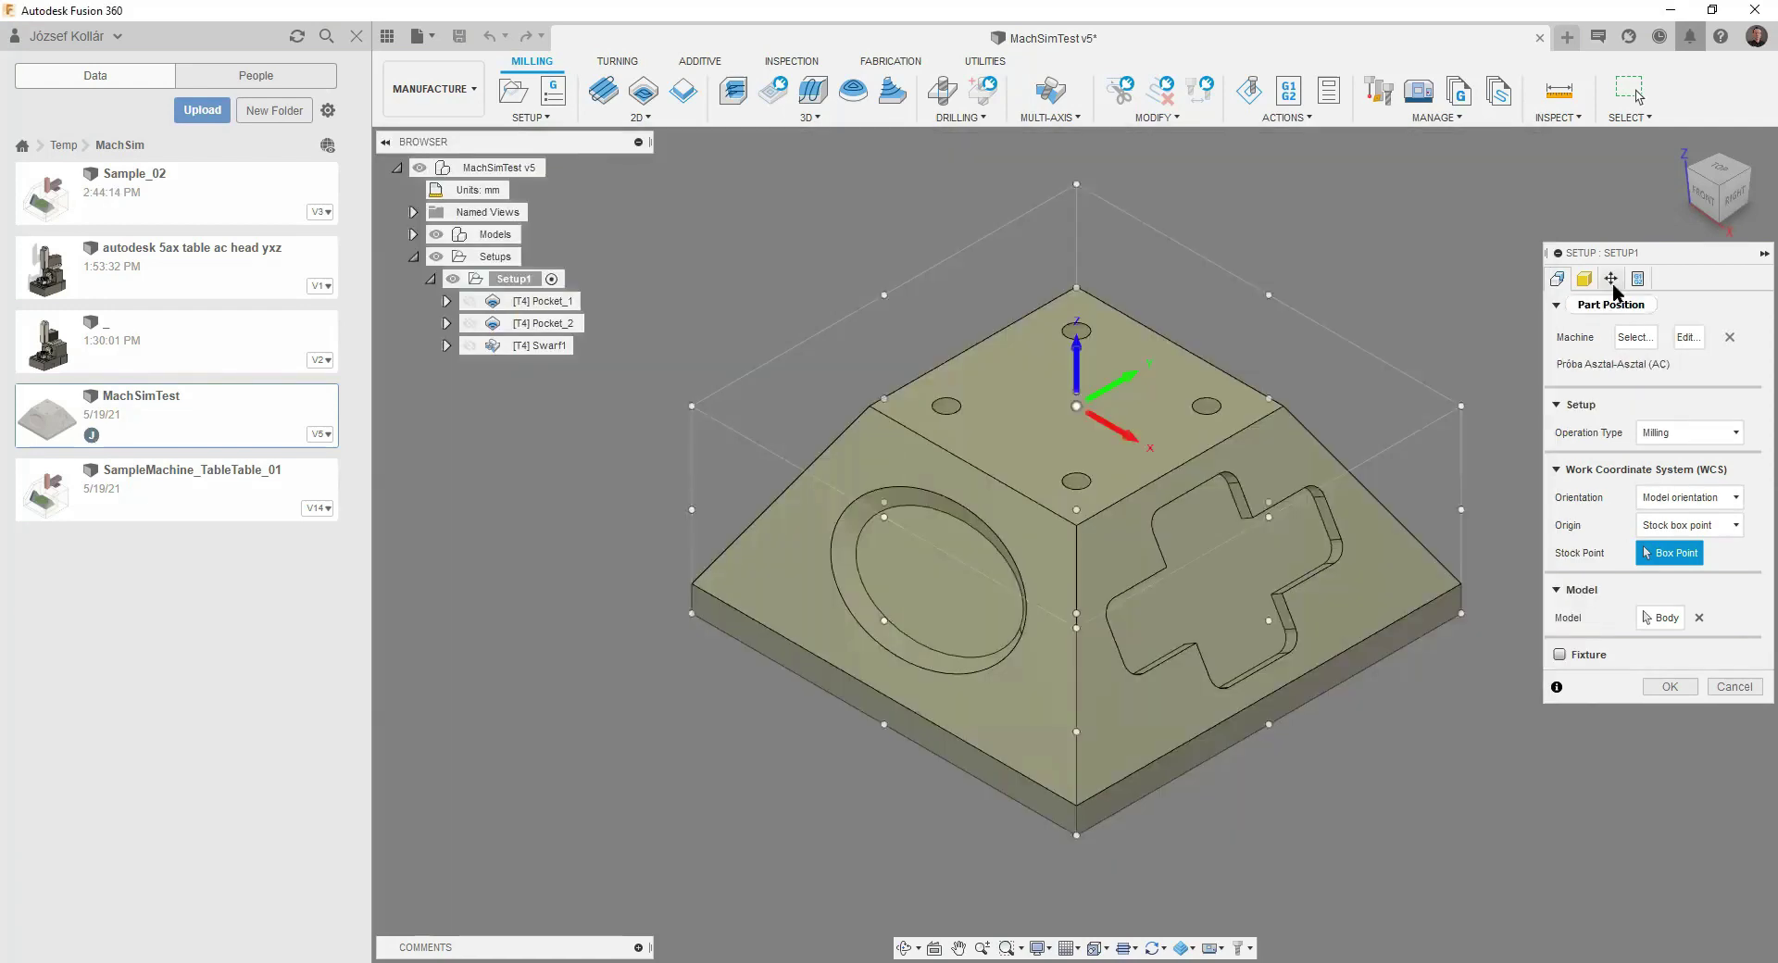
left_click(1611, 279)
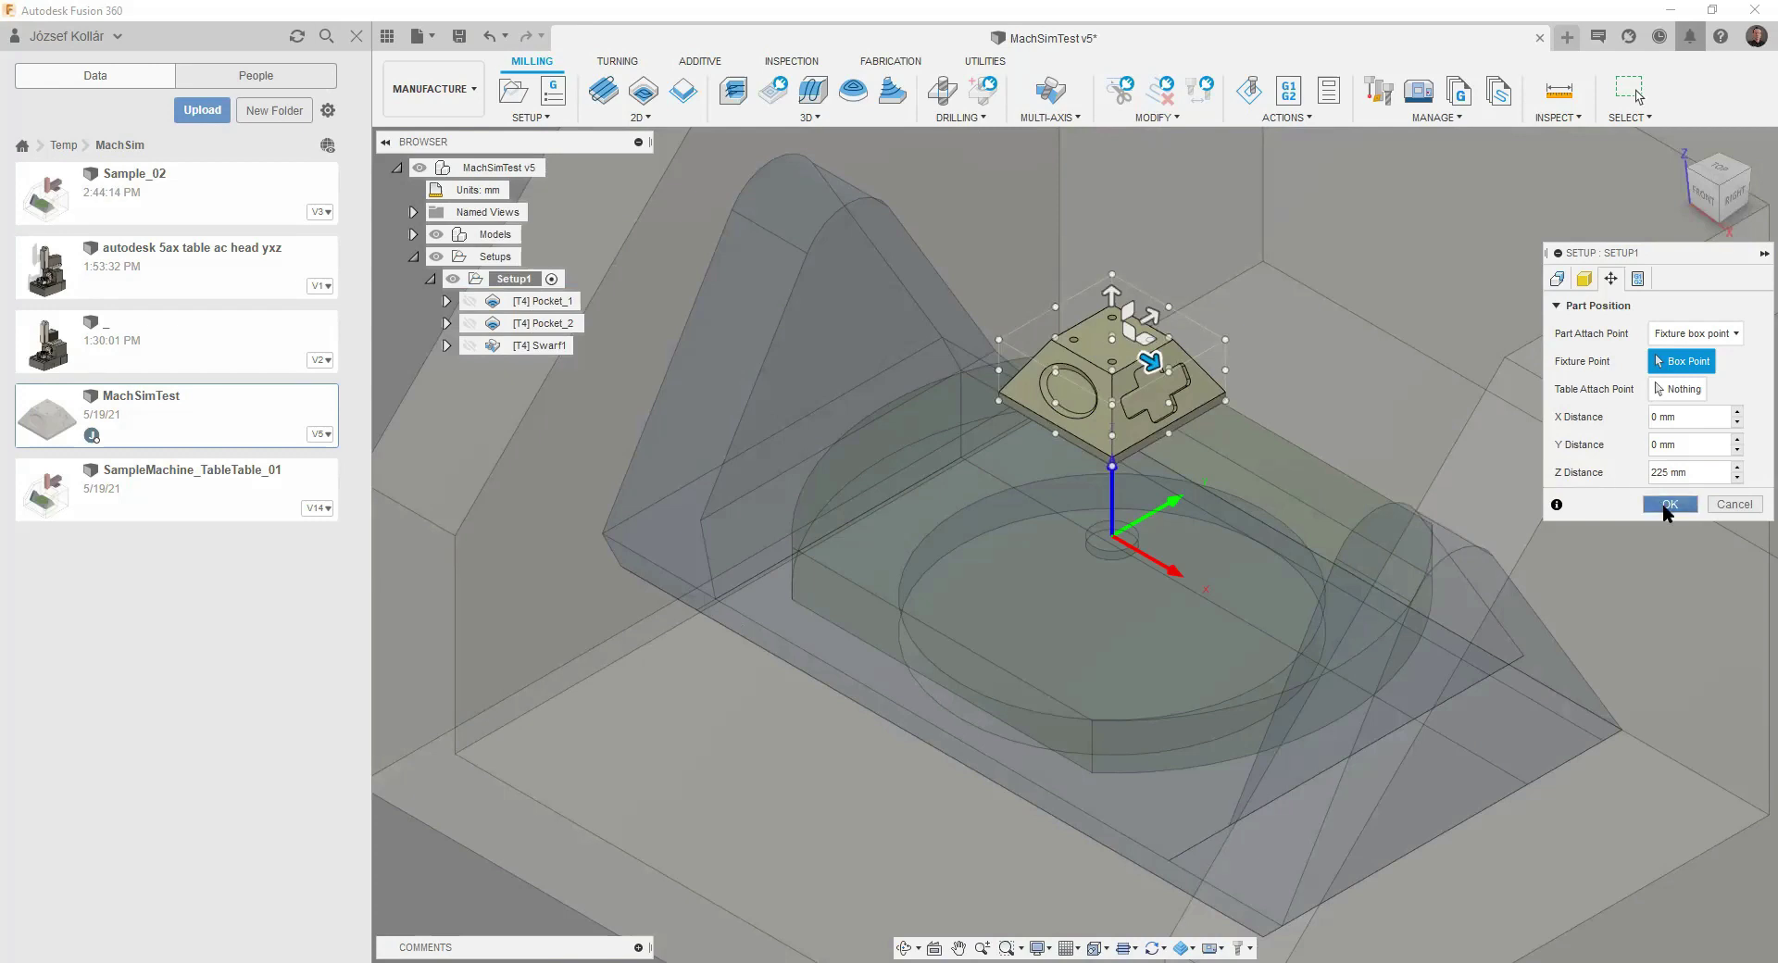
left_click(1662, 503)
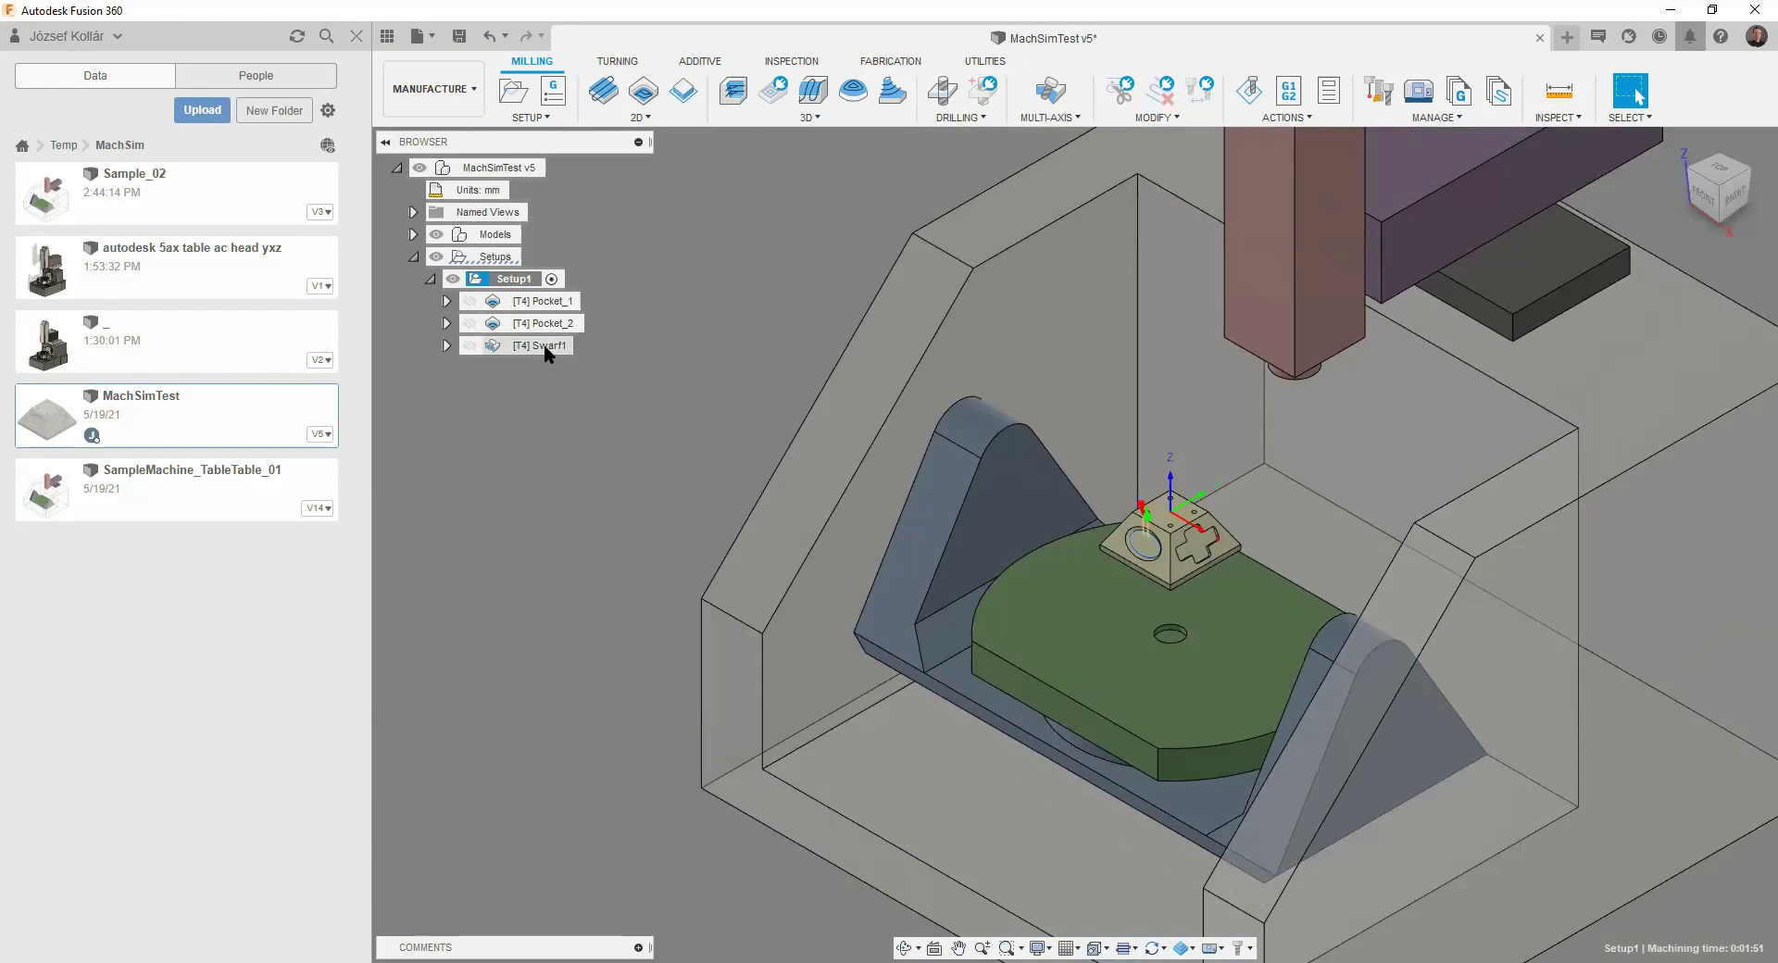
- Run a machine simulation of the Swarf1 toolpath and play it
right_click(546, 349)
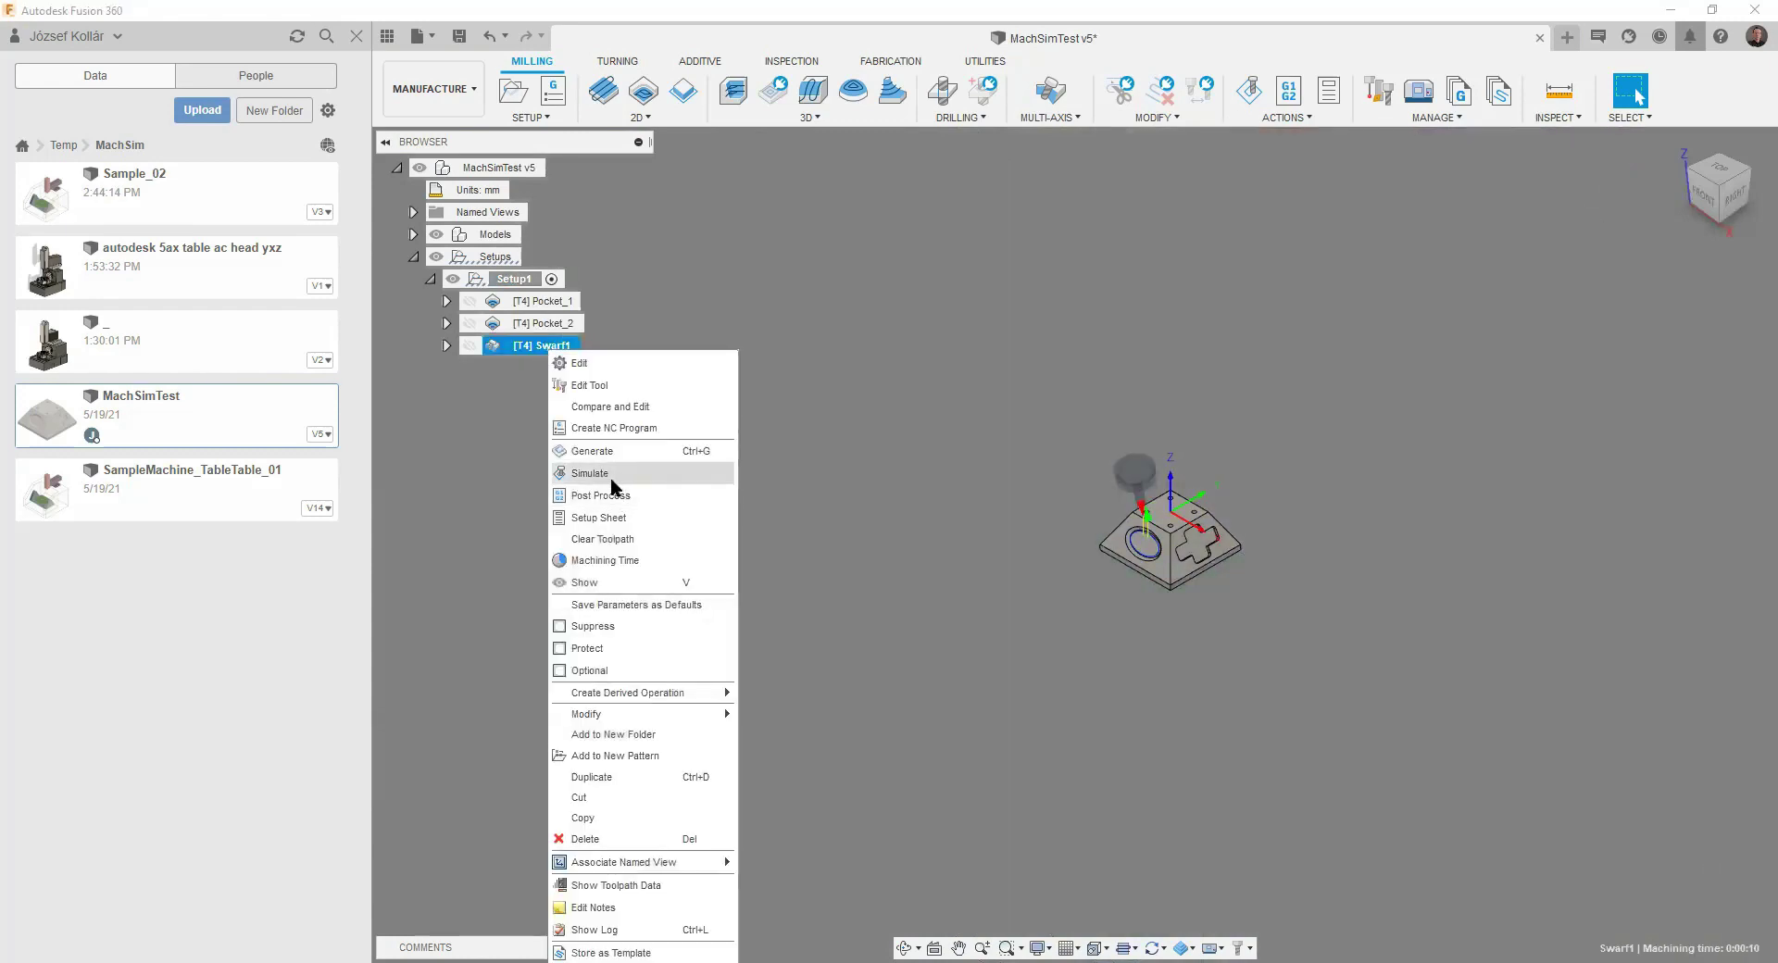
left_click(609, 475)
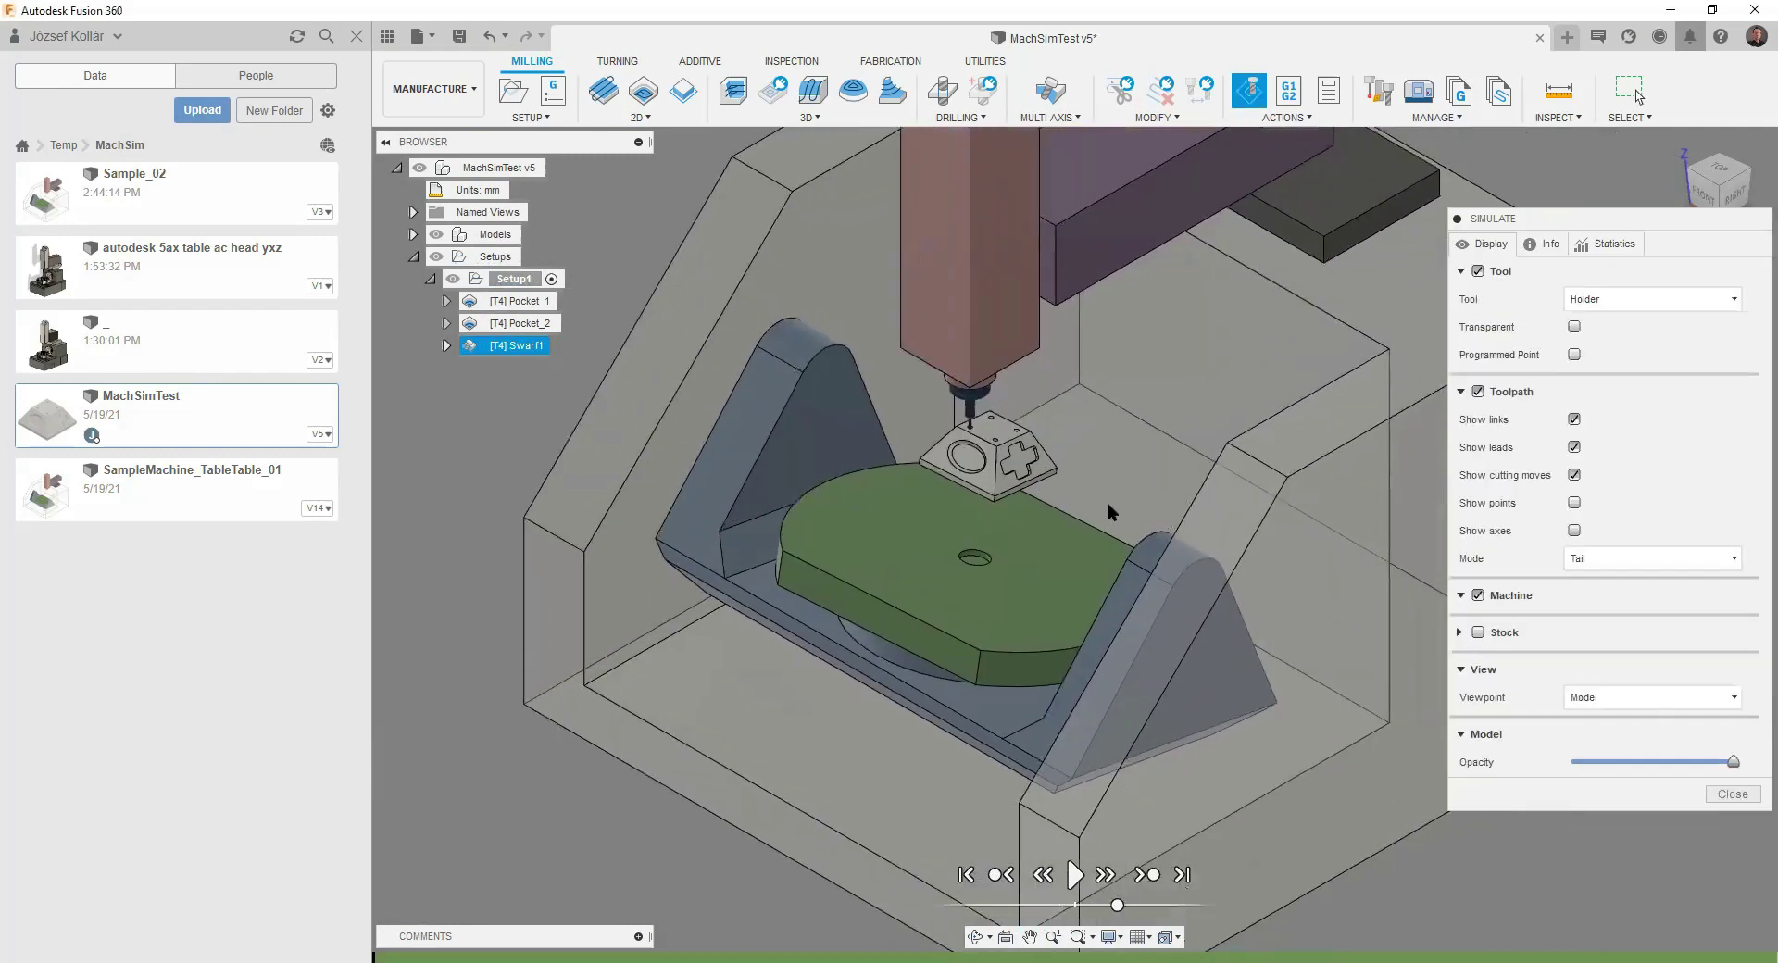
scroll(1107, 502, "down", 2)
left_click(1074, 879)
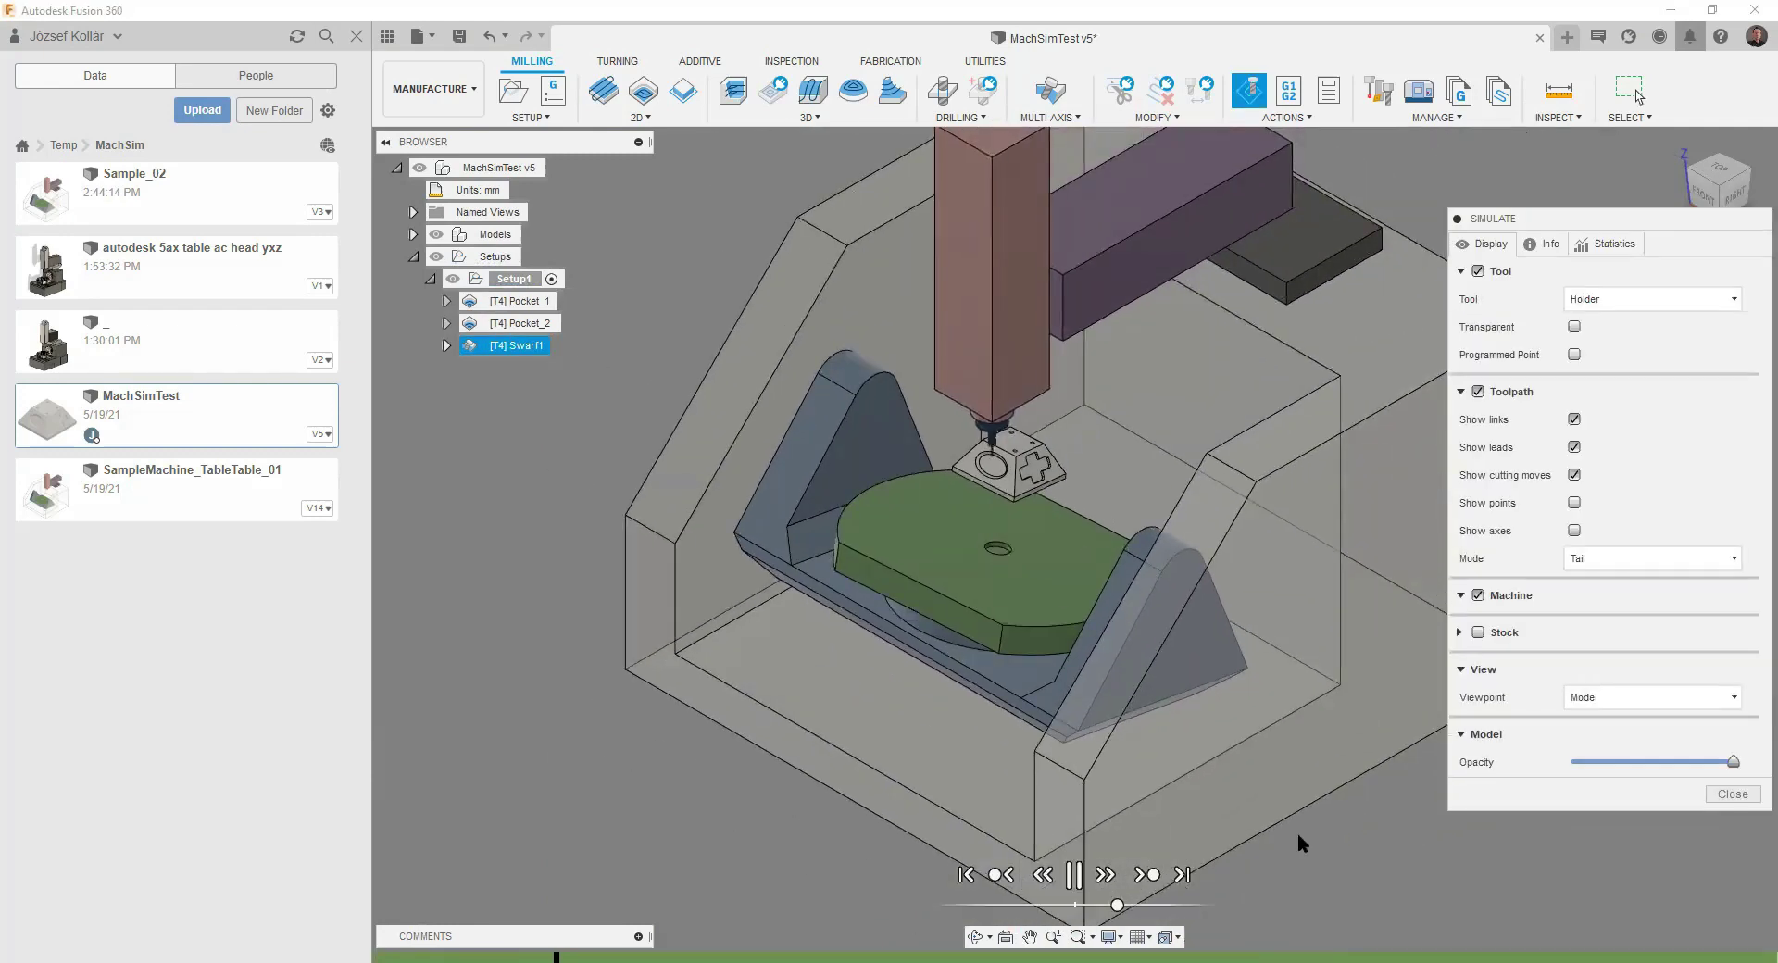